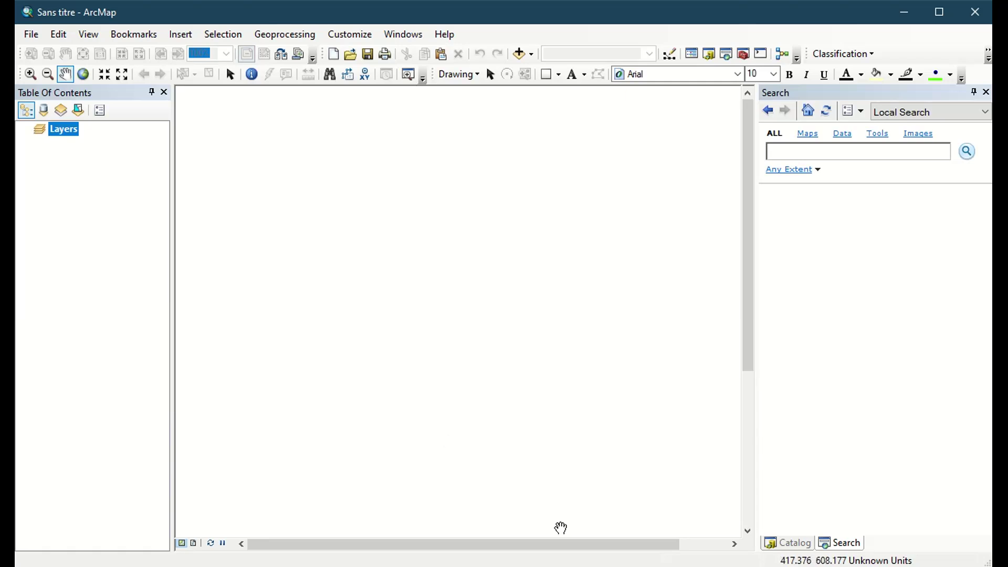
# Switch to the Chrome window with the Divas gis search and open the DIVA-GIS website's spatial data page
pyautogui.moveTo(680, 566)
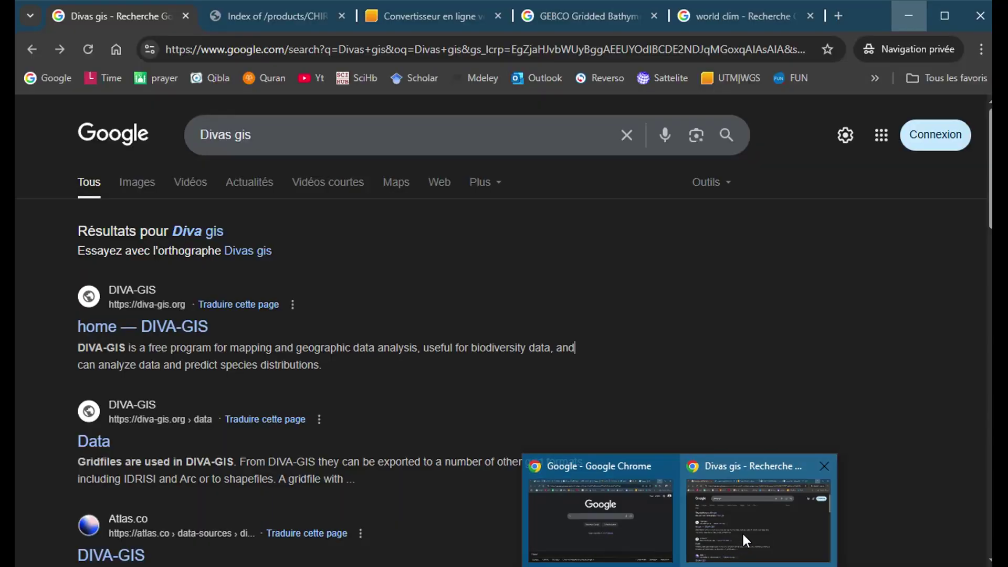
pyautogui.click(742, 531)
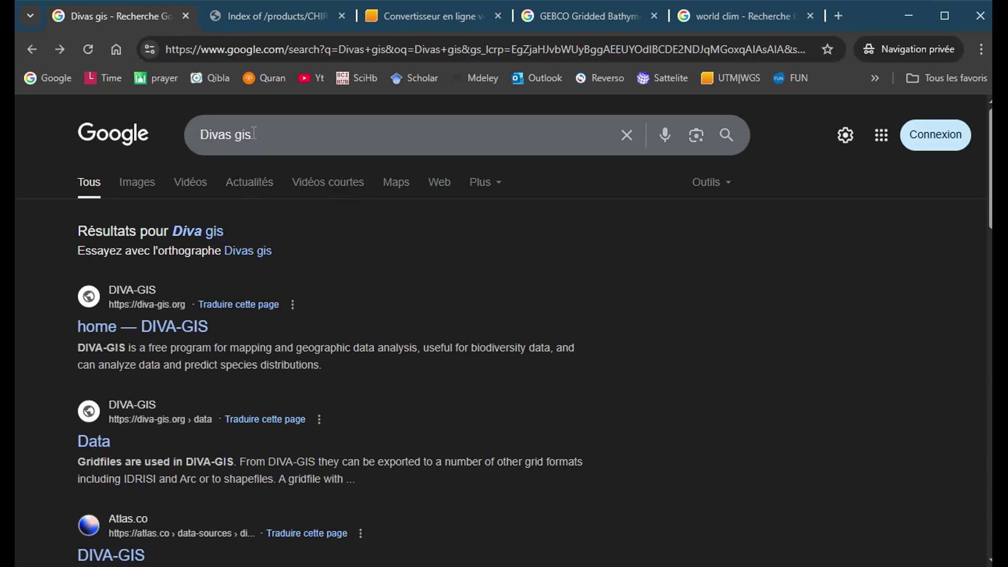
pyautogui.click(179, 335)
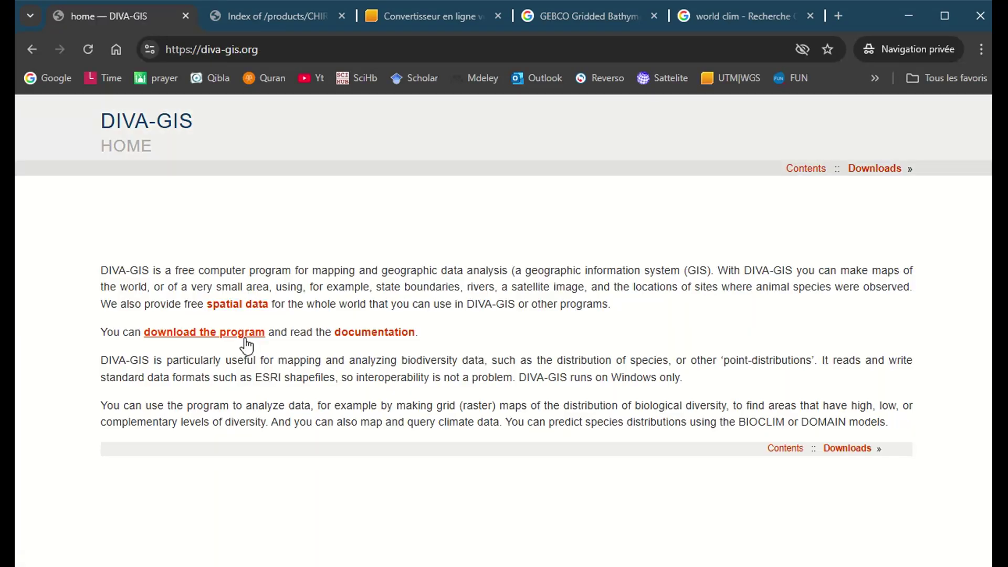
pyautogui.click(246, 305)
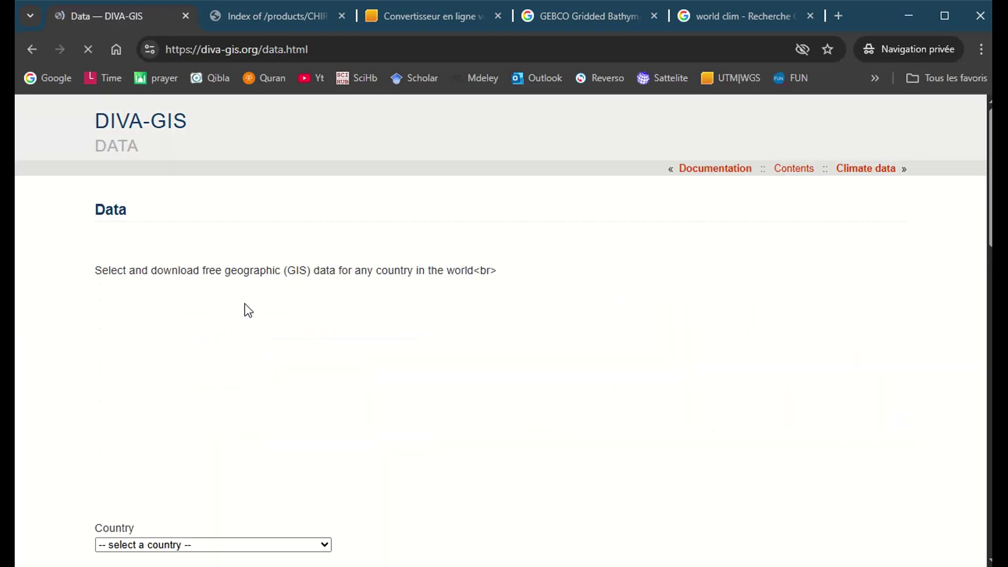
# Choose Djibouti as the country for the DIVA-GIS data download
pyautogui.moveTo(990, 129); pyautogui.dragTo(990, 205)
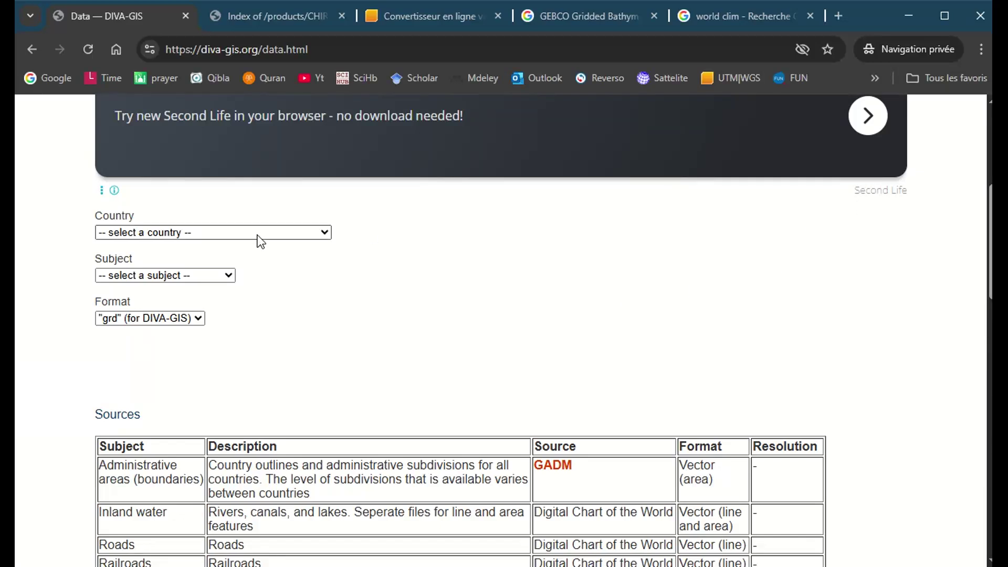
pyautogui.click(166, 236)
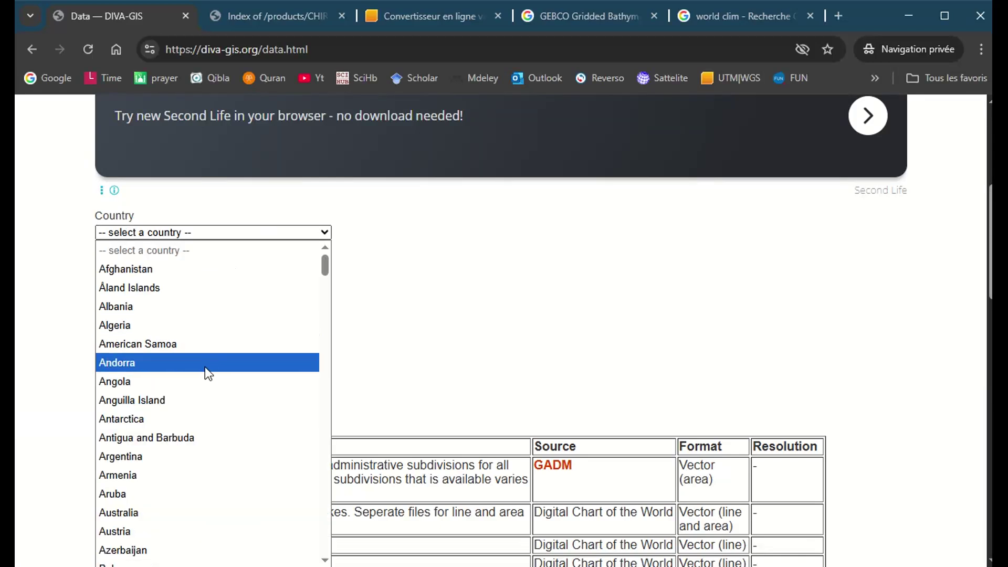
pyautogui.write('dj')
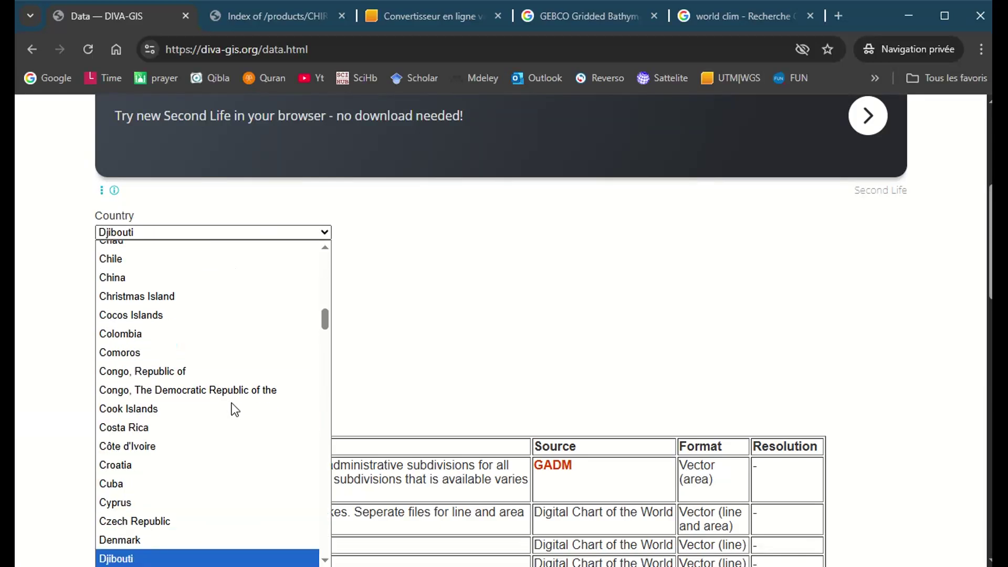
pyautogui.press('Return')
# Review the available subjects and the Sources table, and set the download subject to Administrative areas
pyautogui.click(163, 279)
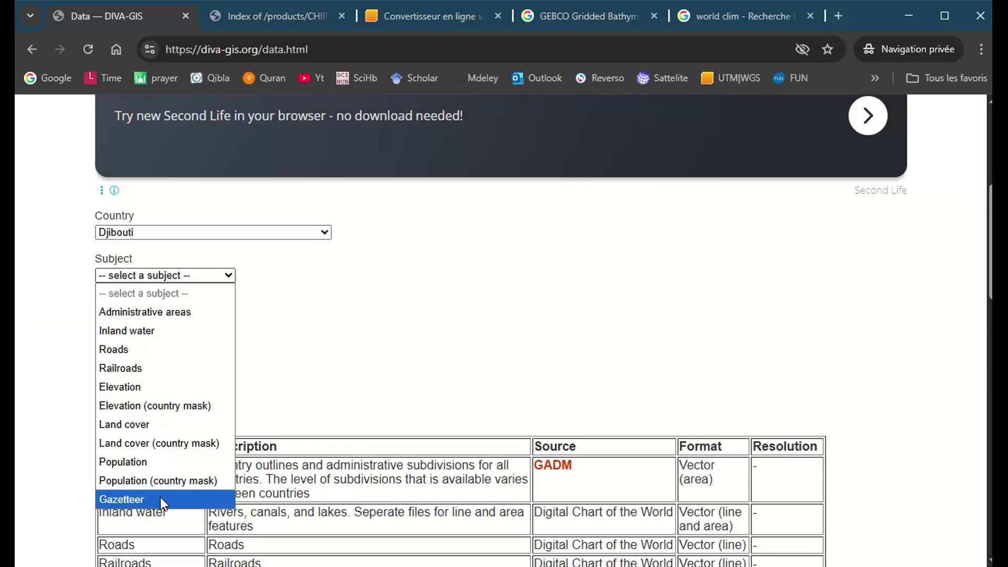
pyautogui.click(446, 428)
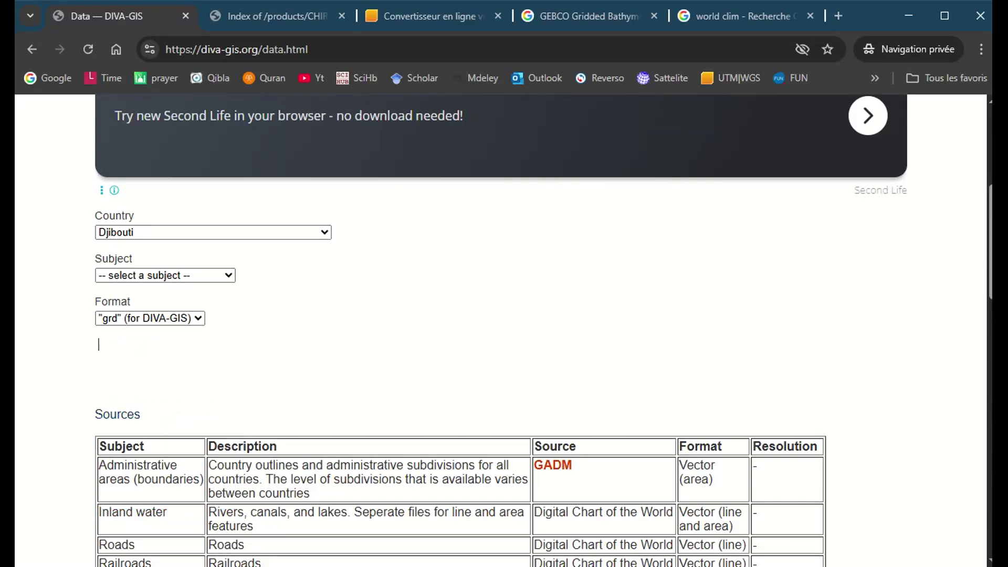
pyautogui.scroll(-6, 990, 288)
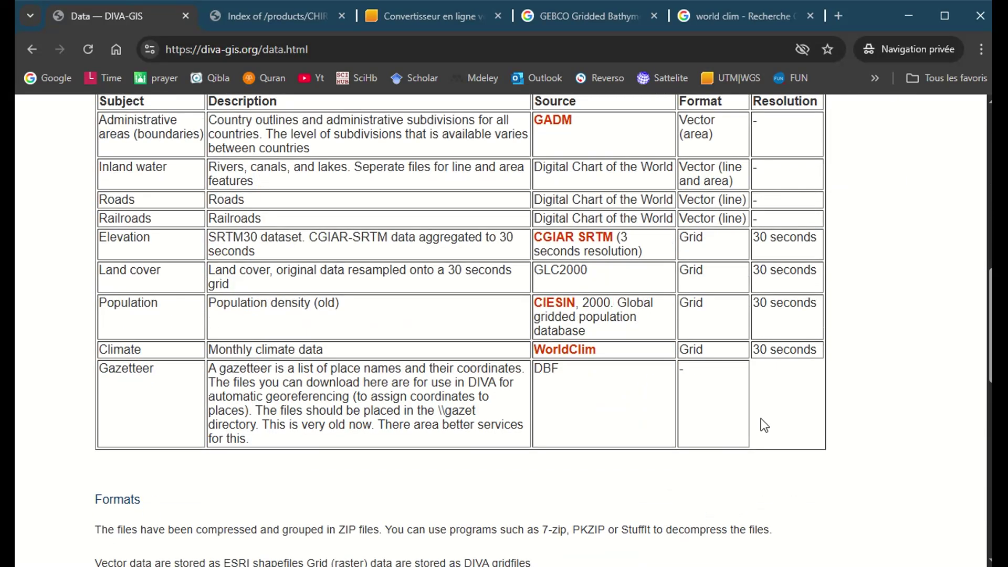
pyautogui.scroll(1, 986, 326)
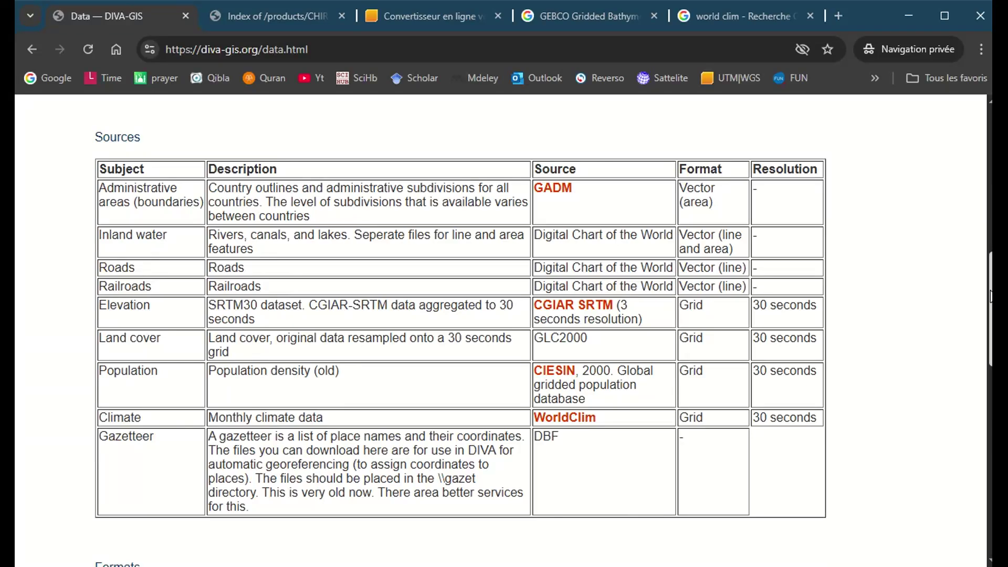
pyautogui.moveTo(991, 297); pyautogui.dragTo(991, 226)
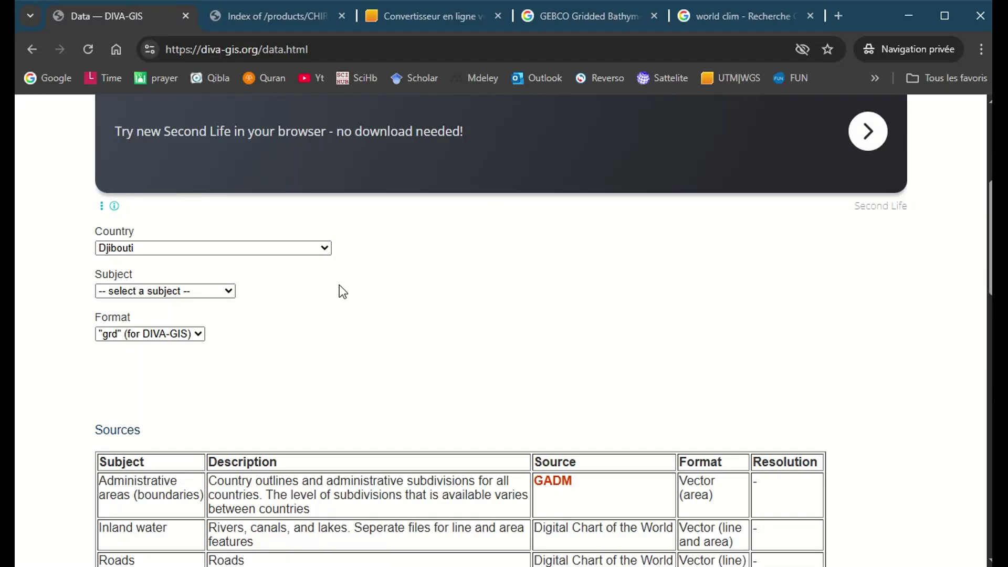
pyautogui.click(191, 292)
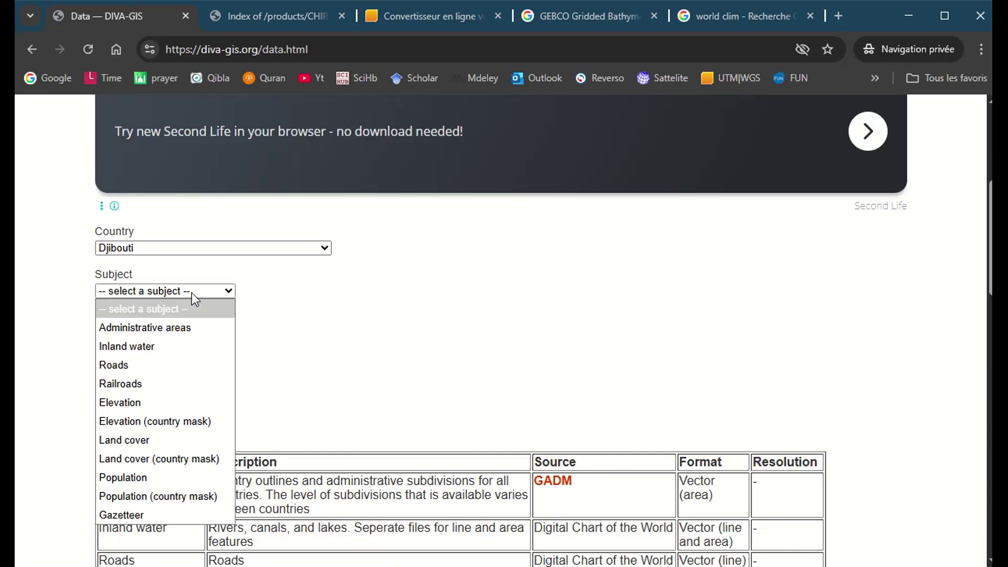
pyautogui.click(186, 327)
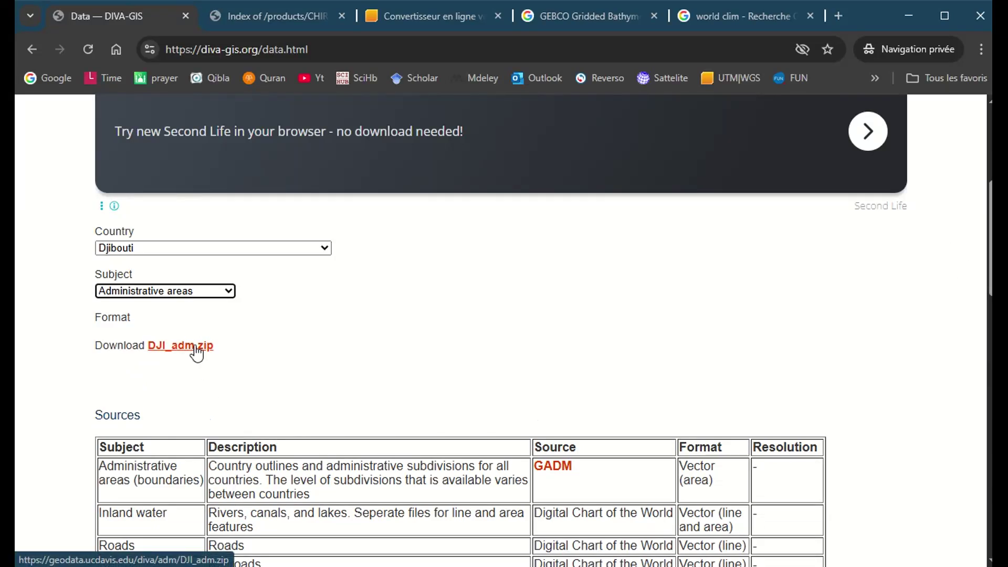
# Keep Djibouti and Administrative areas selected and download the DJI_adm.zip archive
pyautogui.click(171, 247)
pyautogui.click(171, 247)
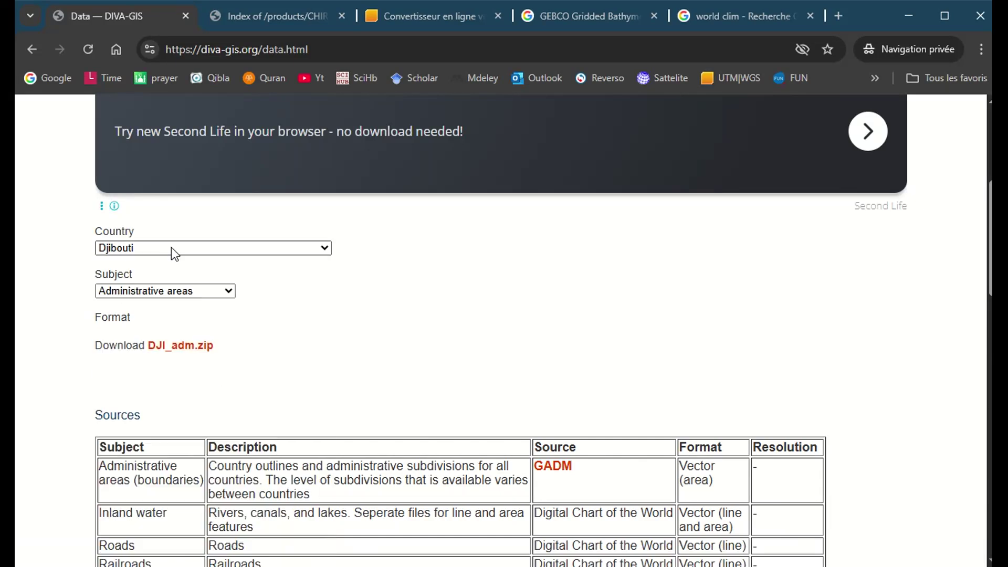
pyautogui.click(172, 294)
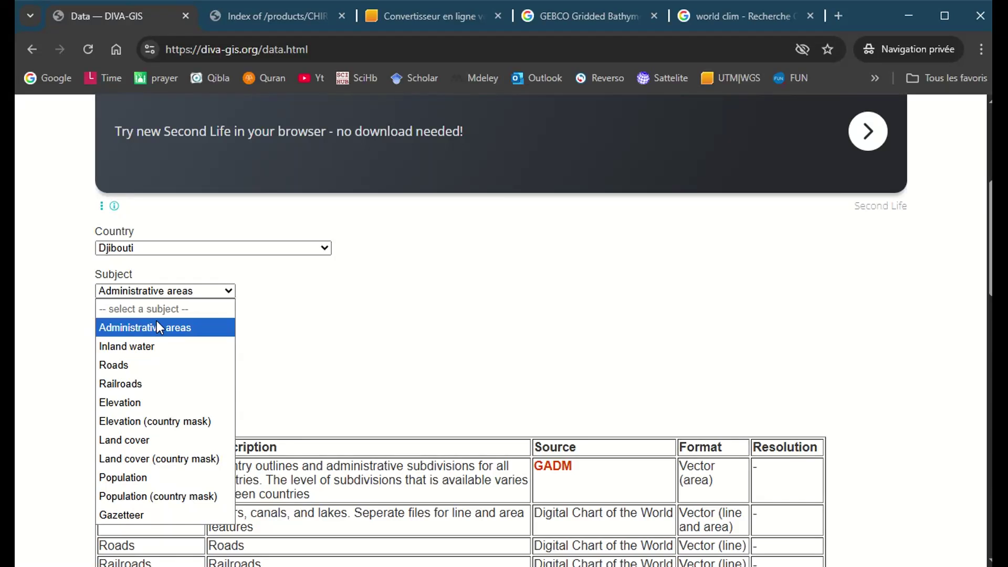
pyautogui.click(168, 327)
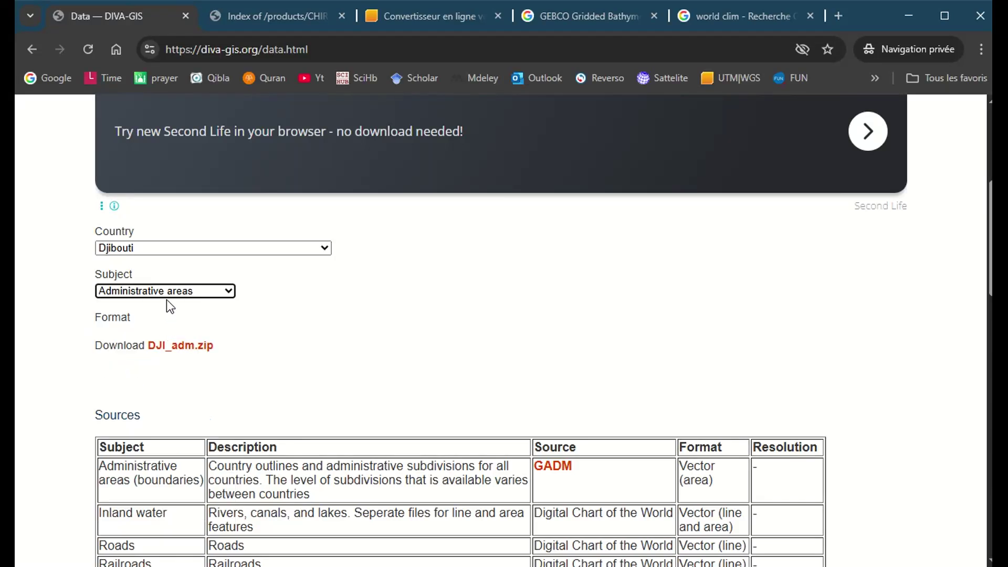
pyautogui.click(186, 350)
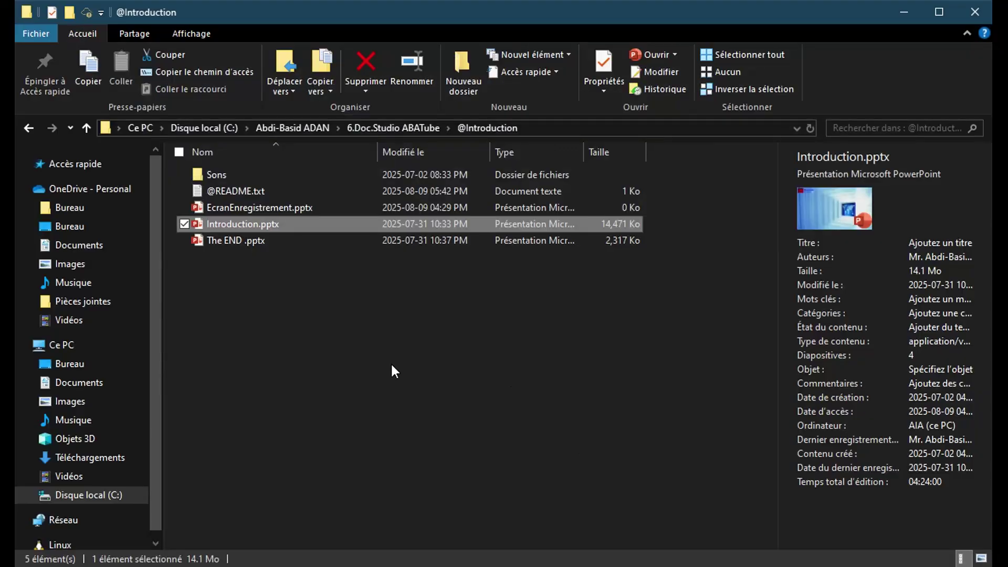
# Look at the local disk C: in File Explorer, and minimize it to return to the browser
pyautogui.click(391, 368)
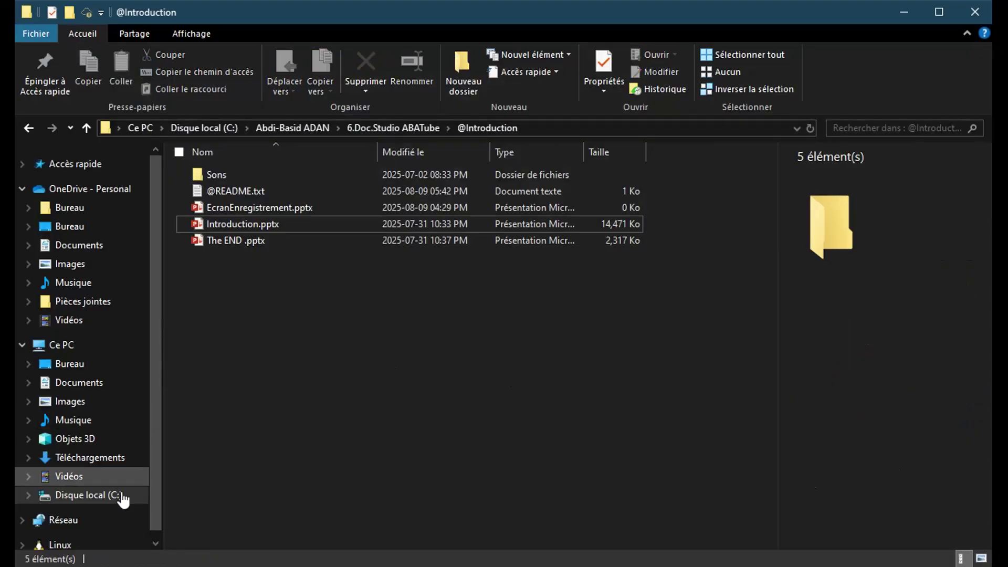
pyautogui.click(94, 499)
pyautogui.click(904, 11)
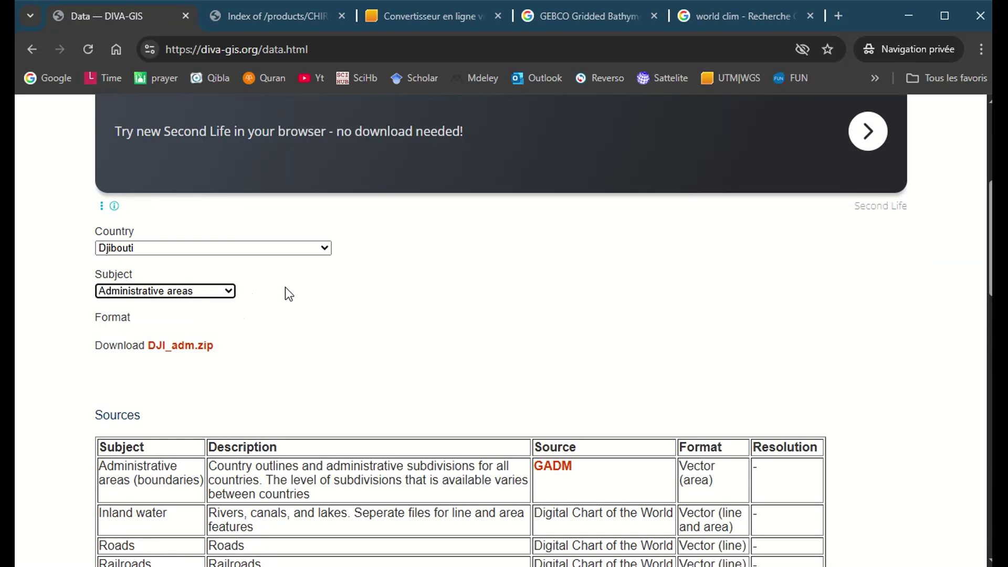
# Reorder the browser tabs so the coordinate converter follows DIVA-GIS, and close the ad covering the data page
pyautogui.moveTo(420, 18); pyautogui.dragTo(294, 8)
pyautogui.click(128, 8)
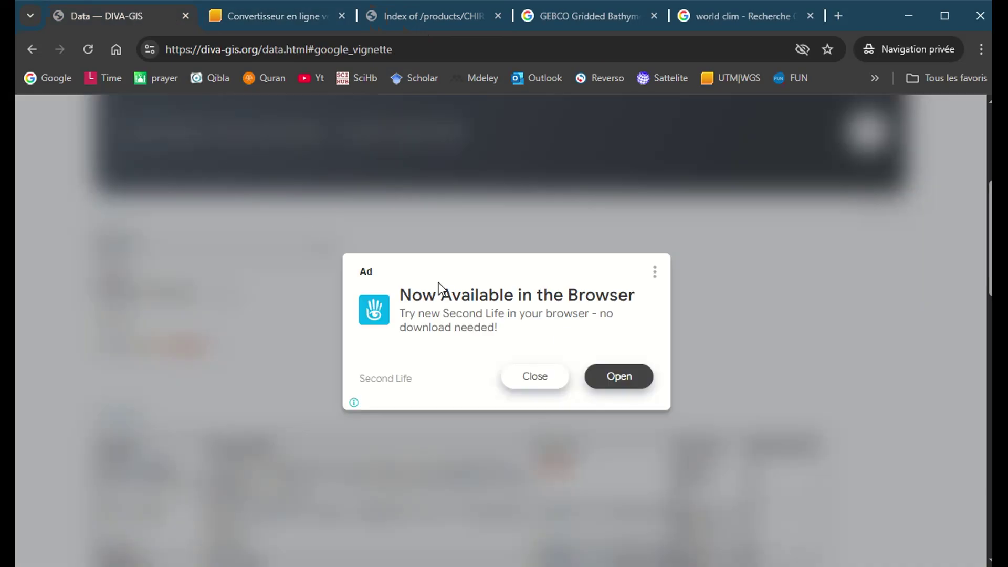
pyautogui.click(565, 377)
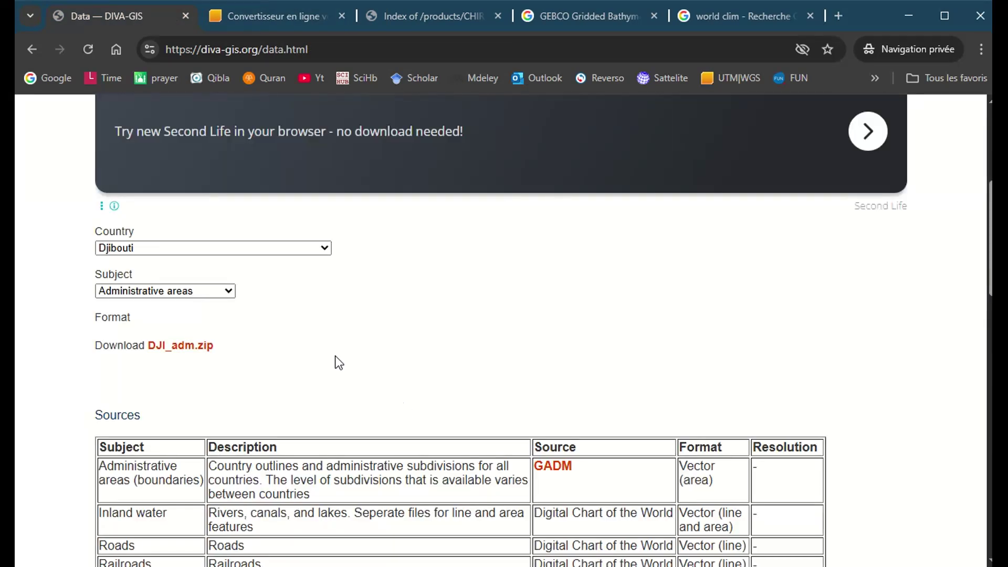
pyautogui.scroll(5, 368, 341)
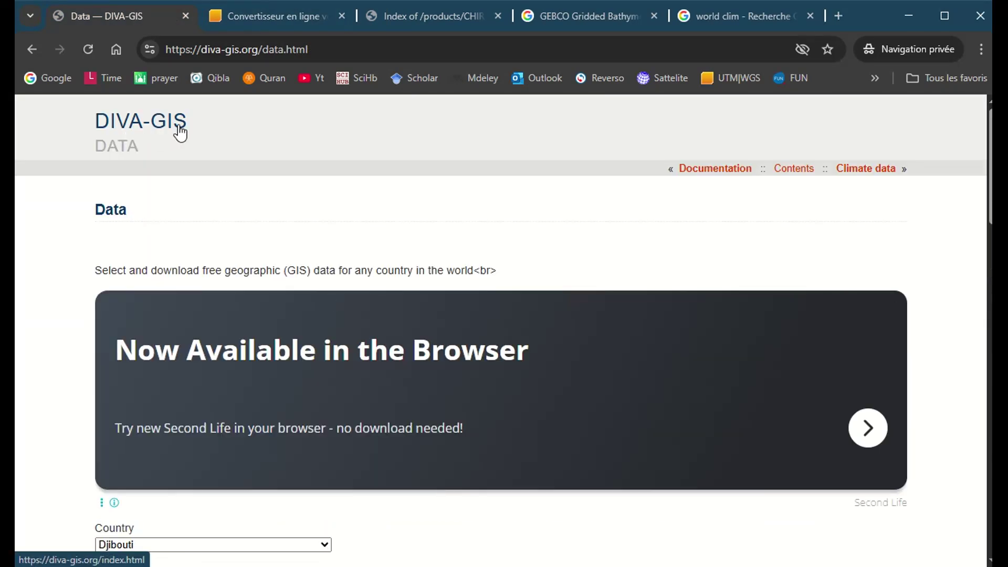
# Open the online coordinate converter and examine its WGS84 decimal, degree-minute and UTM coordinate fields beside the Djibouti map
pyautogui.click(253, 28)
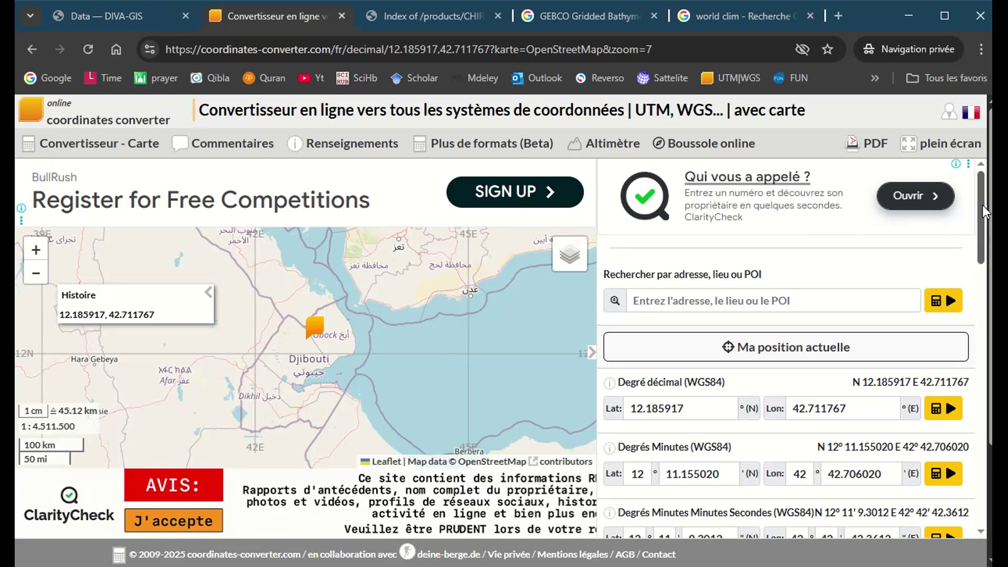
pyautogui.moveTo(984, 204); pyautogui.dragTo(978, 249)
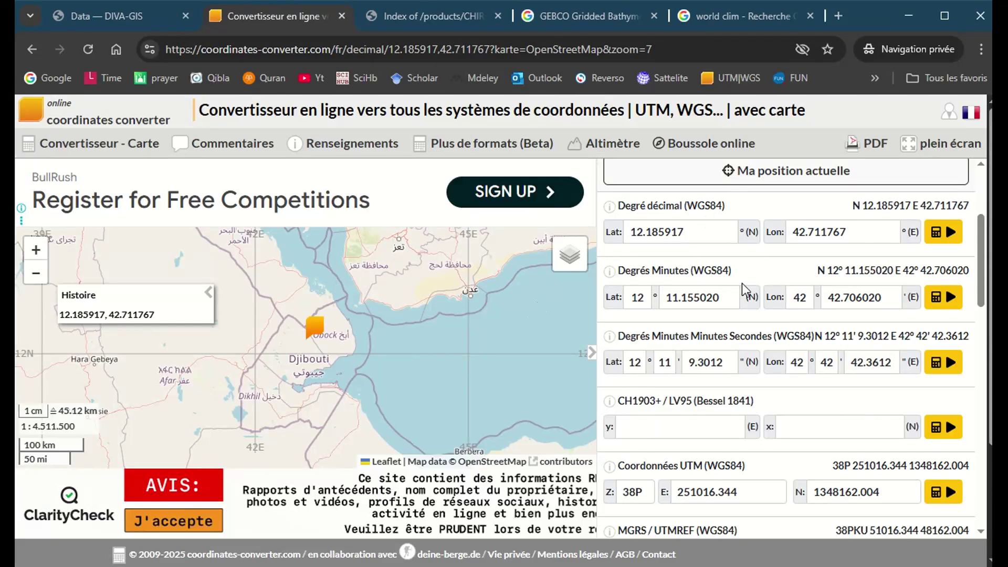
pyautogui.moveTo(377, 371); pyautogui.dragTo(395, 346)
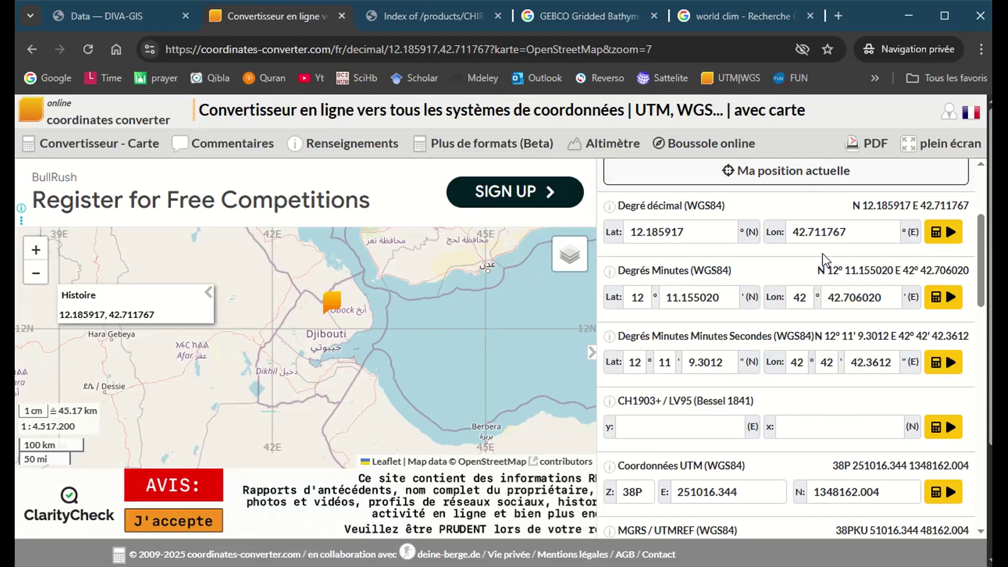
pyautogui.click(98, 17)
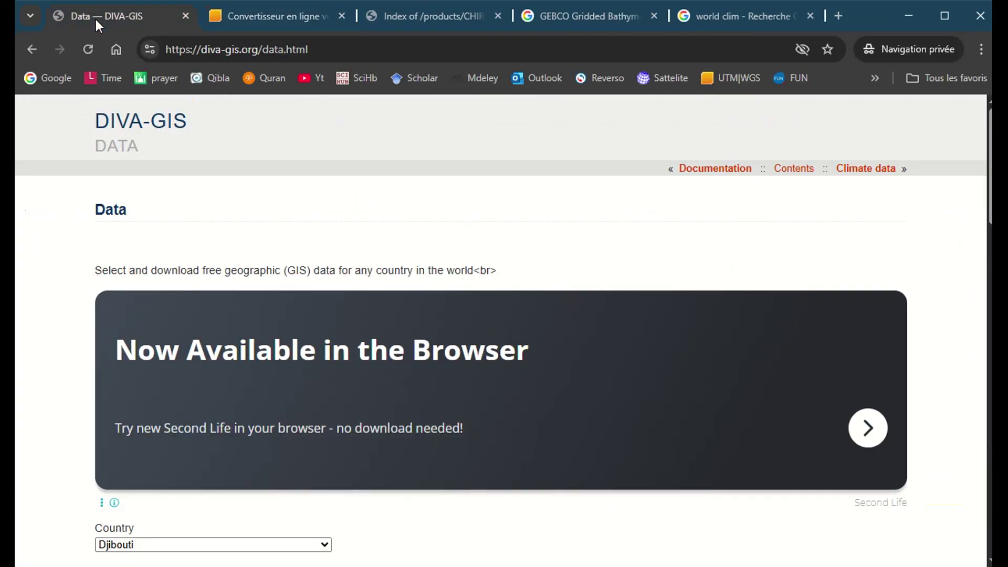
pyautogui.click(276, 16)
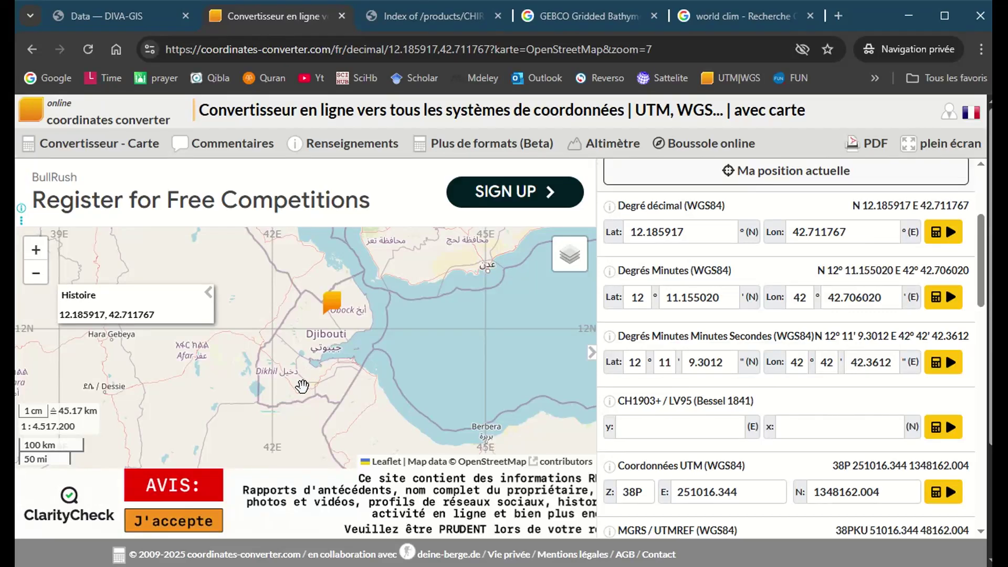
# Pick eight points in and around Djibouti on the converter map, ending at 11.662996, 41.879883
pyautogui.click(261, 302)
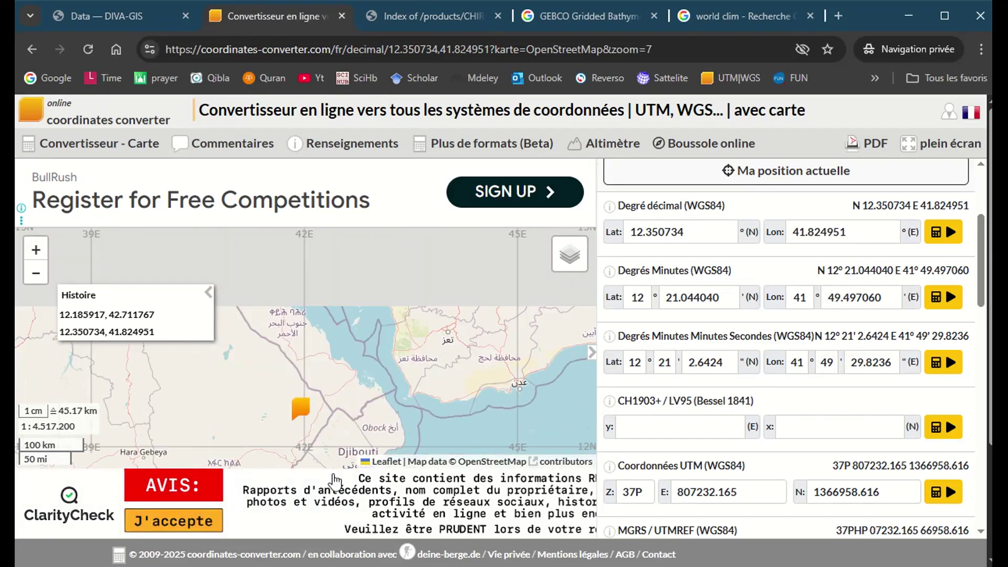
pyautogui.click(295, 407)
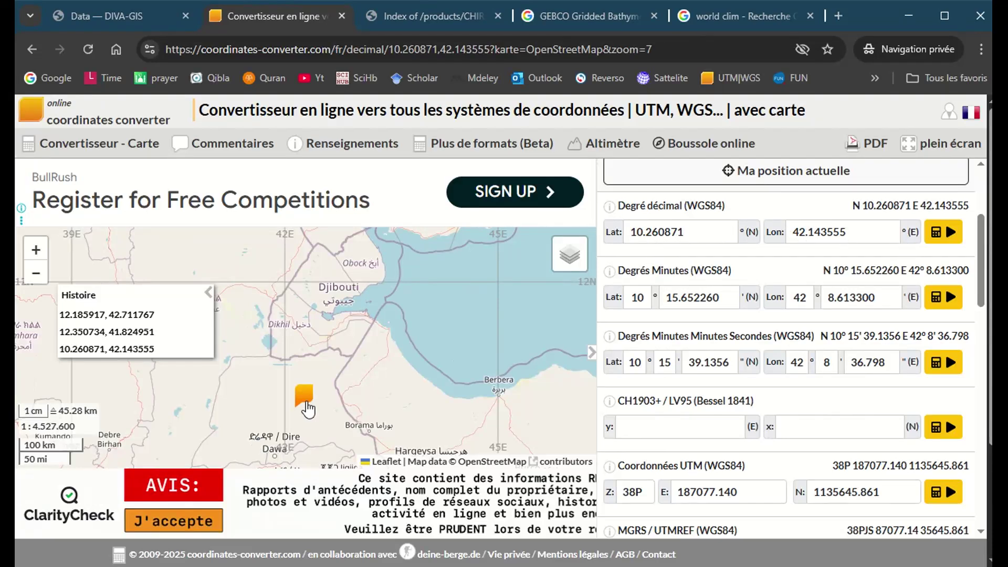
pyautogui.click(307, 294)
pyautogui.click(343, 377)
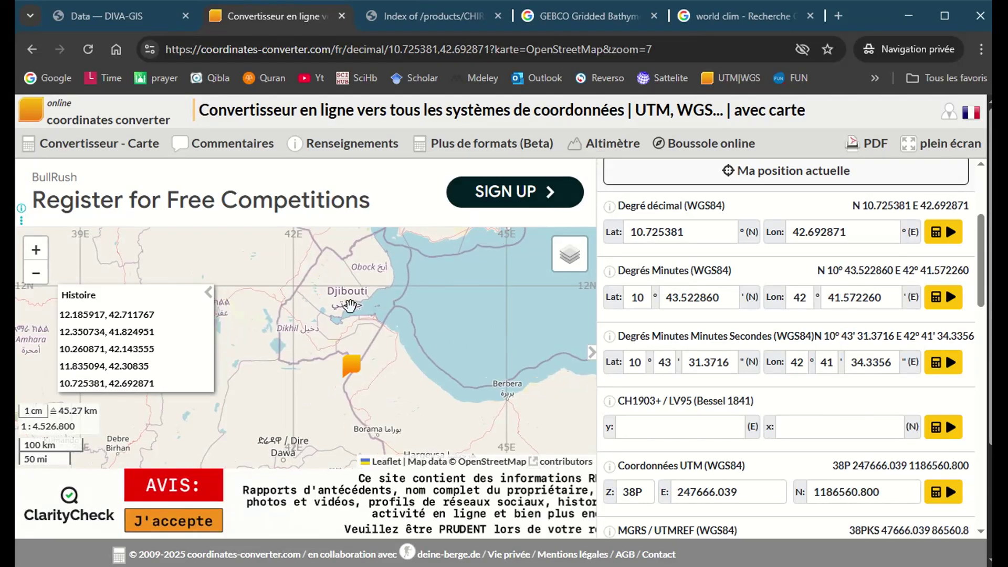
pyautogui.click(348, 303)
pyautogui.click(376, 308)
pyautogui.click(380, 386)
pyautogui.click(284, 310)
pyautogui.moveTo(316, 246); pyautogui.dragTo(376, 325)
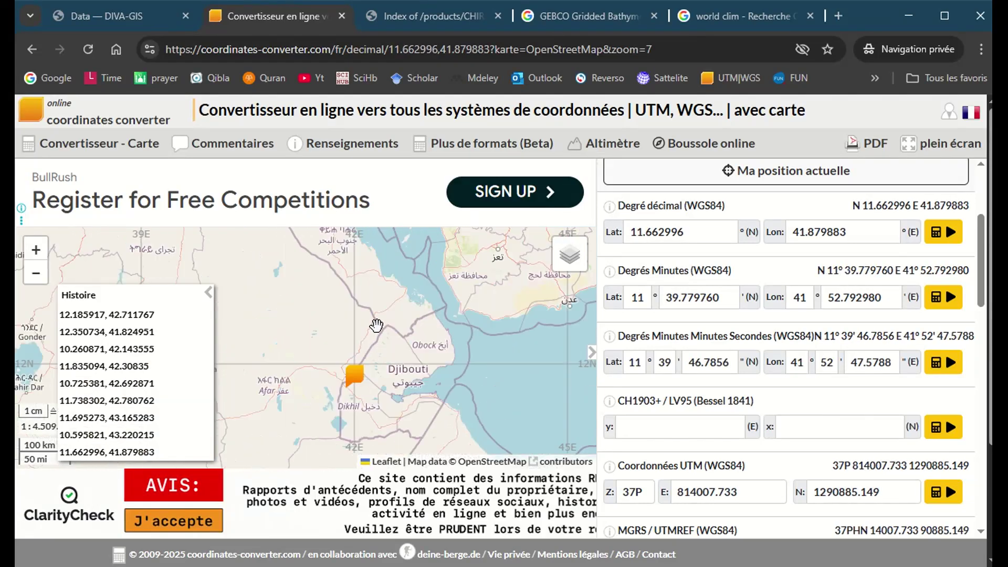
# Try the OpenTopoMap background and set the converter map's base layer to EsriStreet at zoom level 3
pyautogui.scroll(-4, 381, 315)
pyautogui.moveTo(570, 263)
pyautogui.click(498, 266)
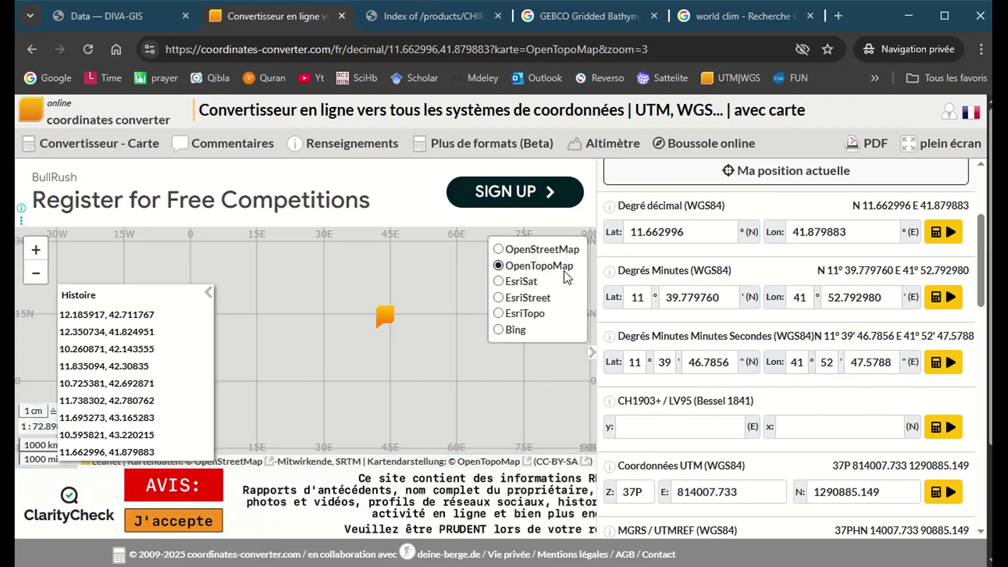
pyautogui.click(517, 304)
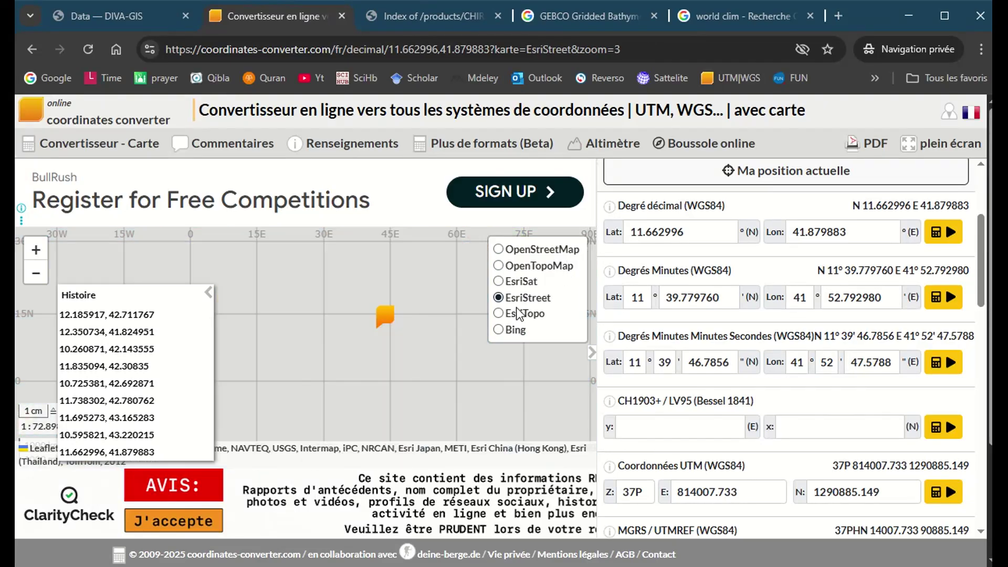
pyautogui.moveTo(415, 352); pyautogui.dragTo(408, 374)
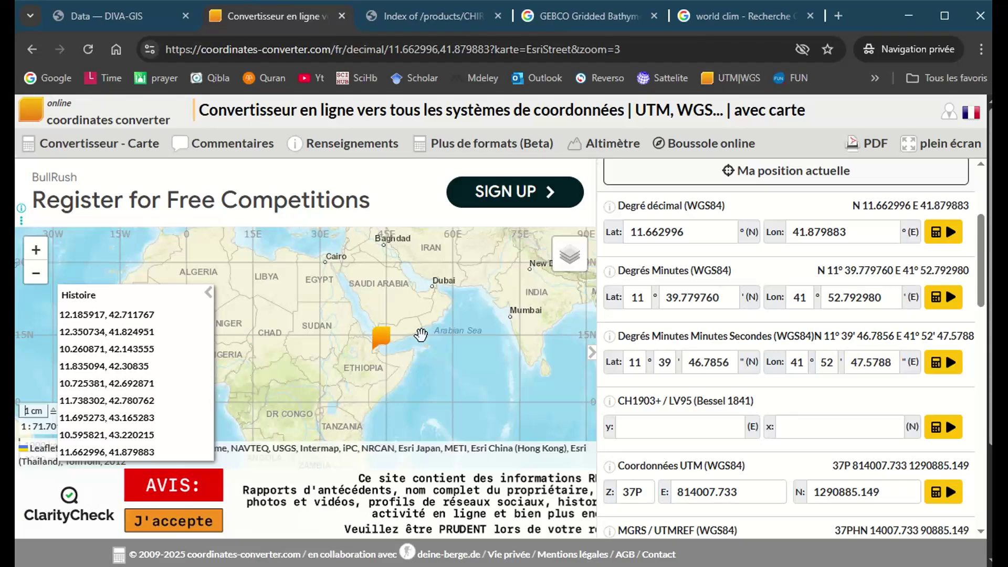
# On the DIVA-GIS data page, choose Ethiopia and finally Yemen as the country for the administrative areas download
pyautogui.click(124, 17)
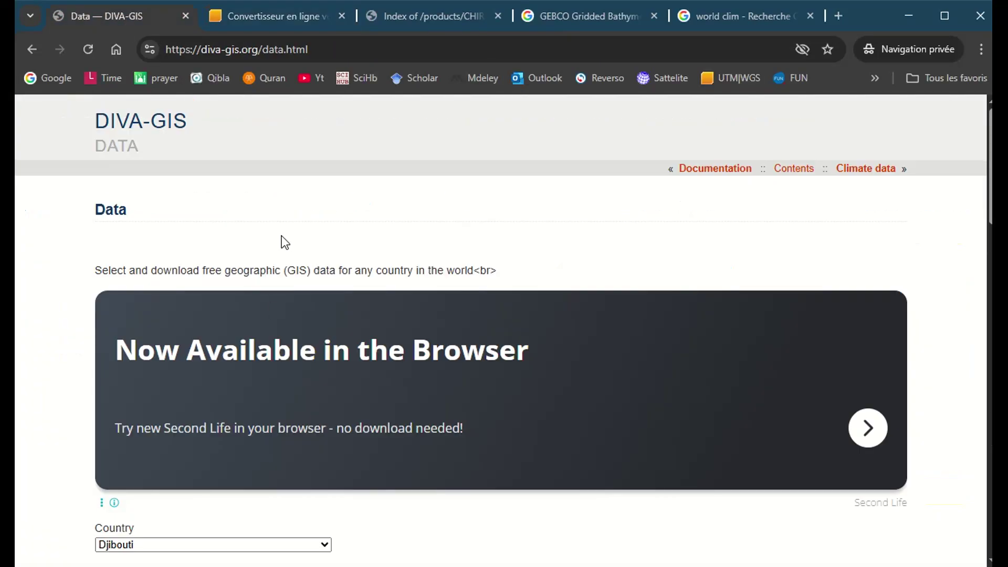
pyautogui.scroll(-5, 969, 220)
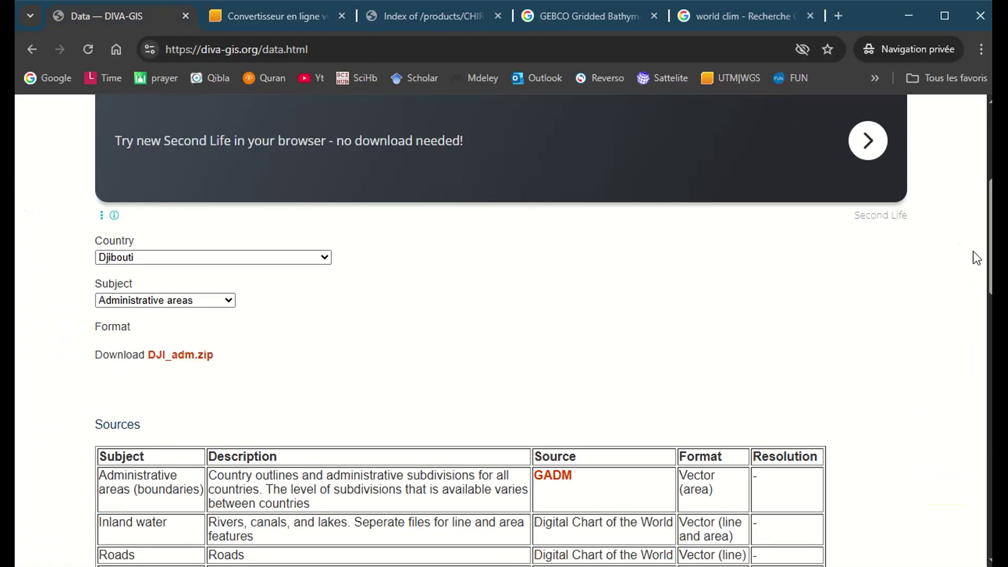
pyautogui.click(191, 260)
pyautogui.scroll(1, 173, 394)
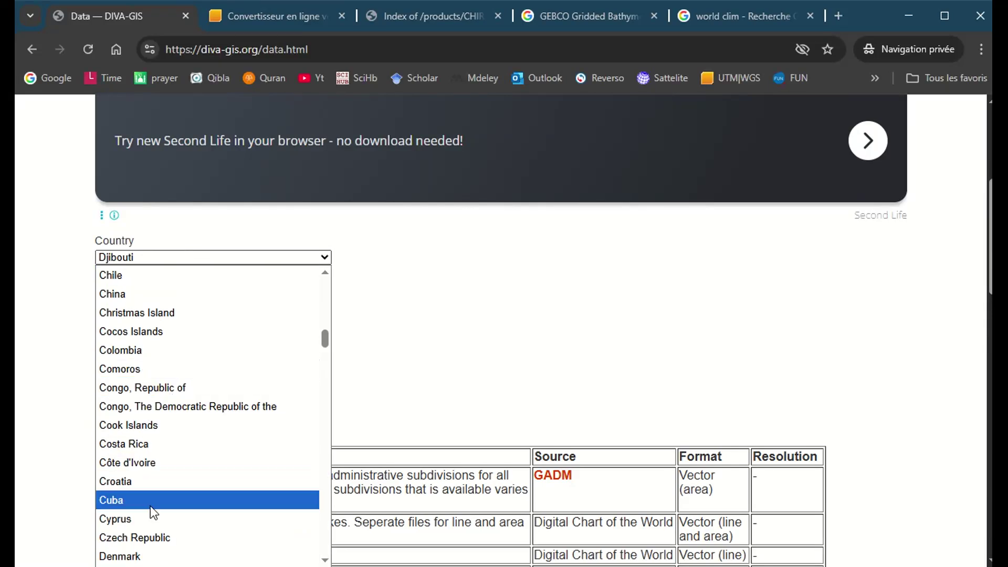
pyautogui.write('e')
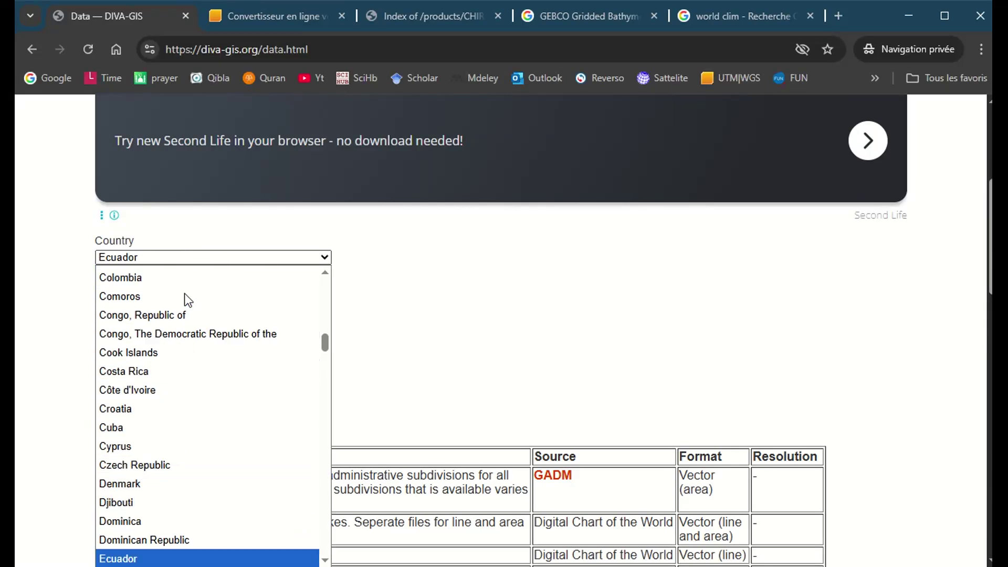
pyautogui.write('eth')
pyautogui.click(163, 559)
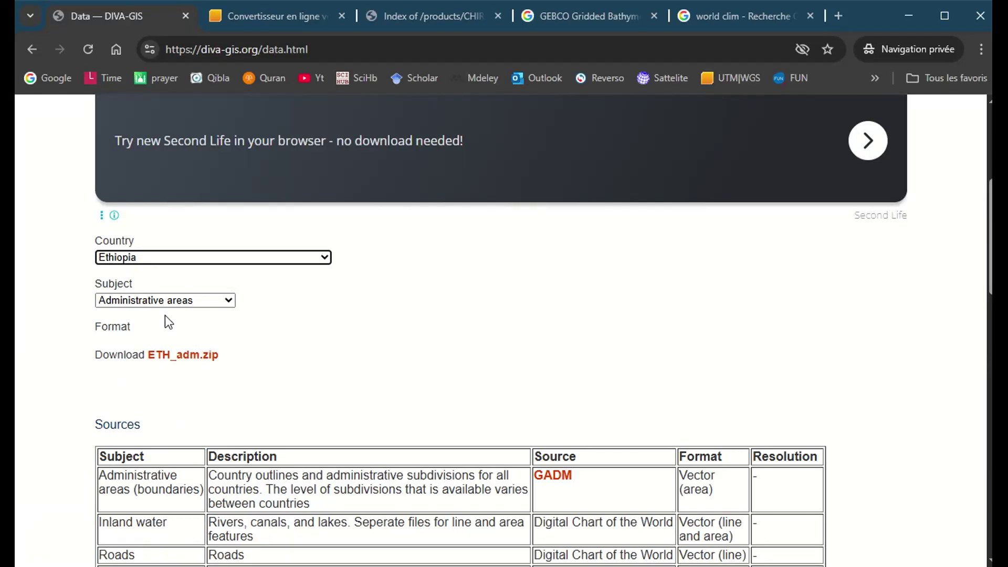
pyautogui.click(156, 260)
pyautogui.write('y')
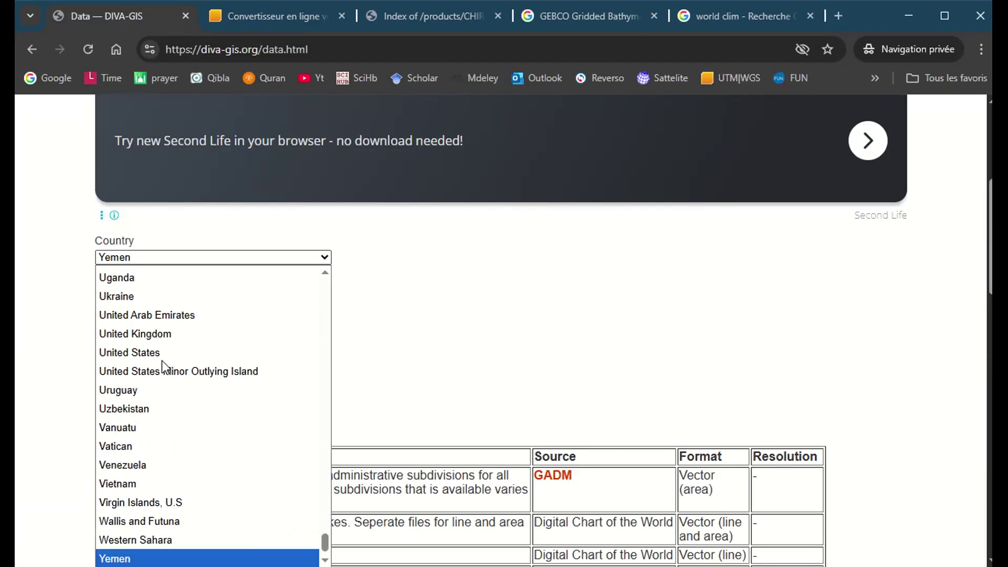
pyautogui.click(158, 559)
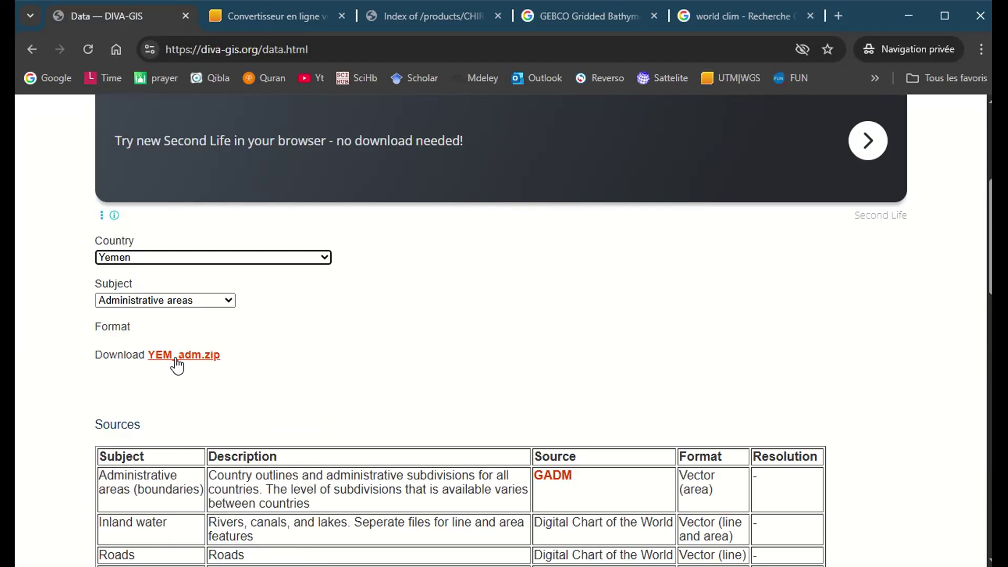
pyautogui.click(159, 284)
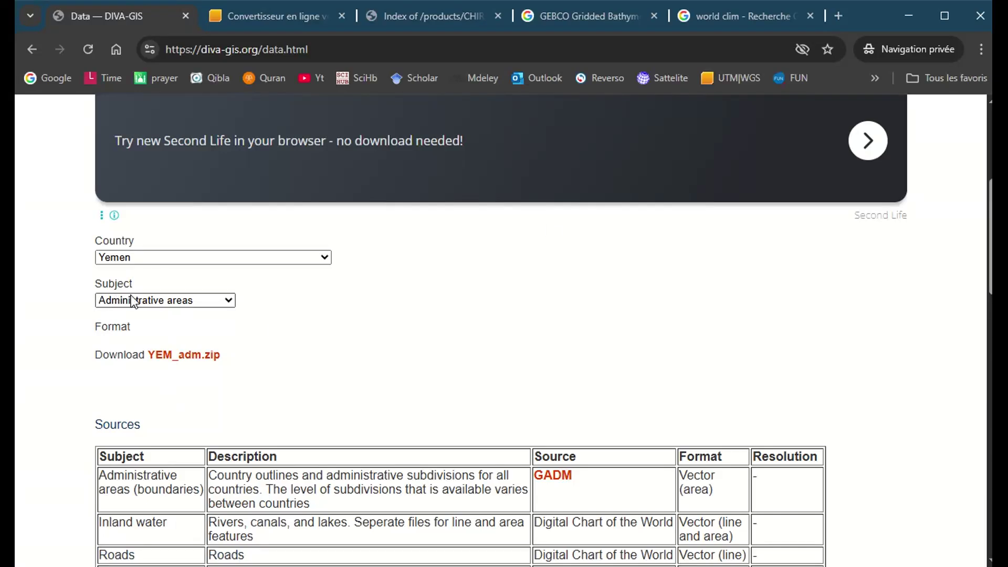
# Switch to ArcMap and open the Add Data dialog for the empty map
pyautogui.click(268, 17)
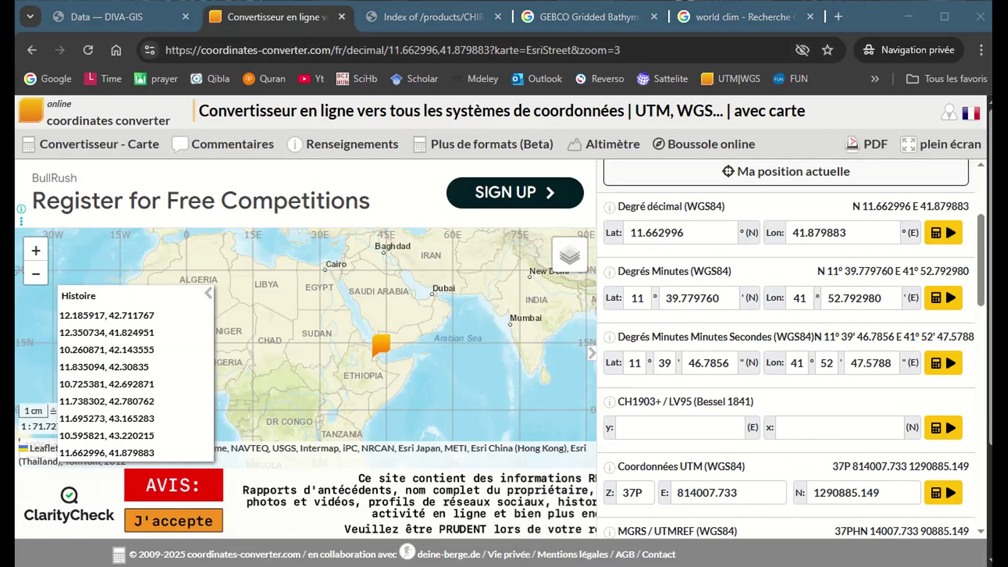
pyautogui.click(604, 566)
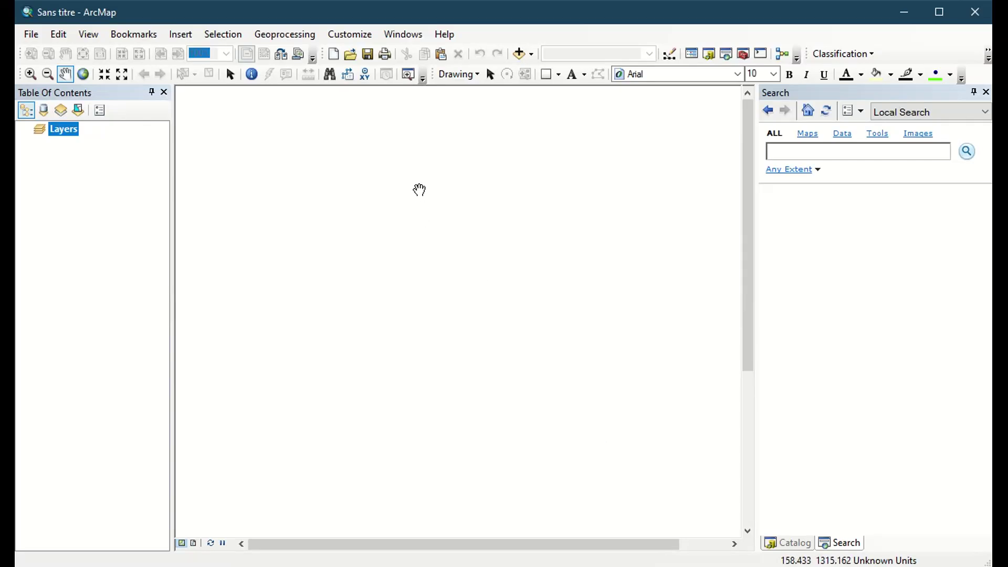
pyautogui.click(523, 59)
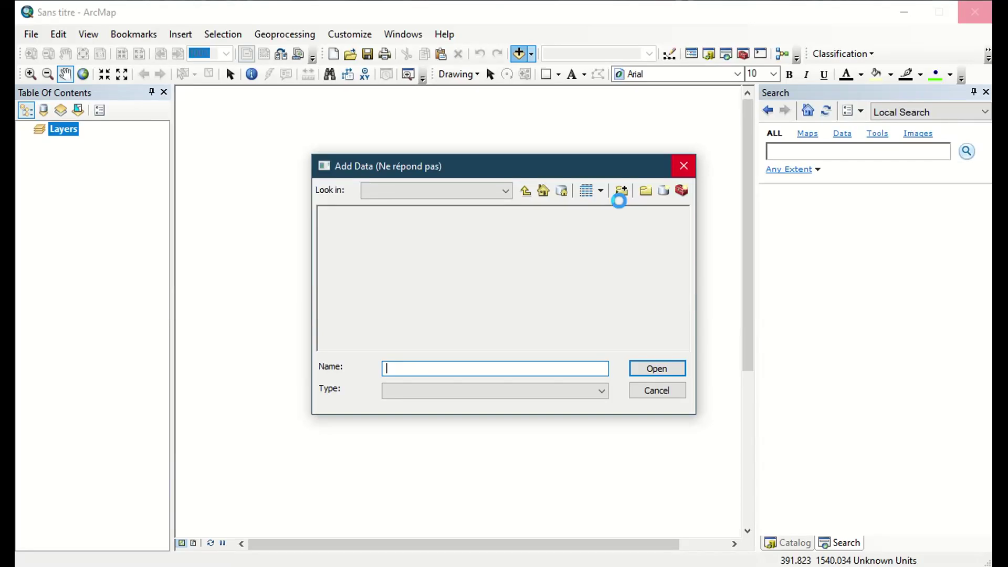
# Switch to File Explorer, open the Bureau folder under Ce PC, and select the archive chirps-v2.0.2025.06.30.tif.gz
pyautogui.click(680, 566)
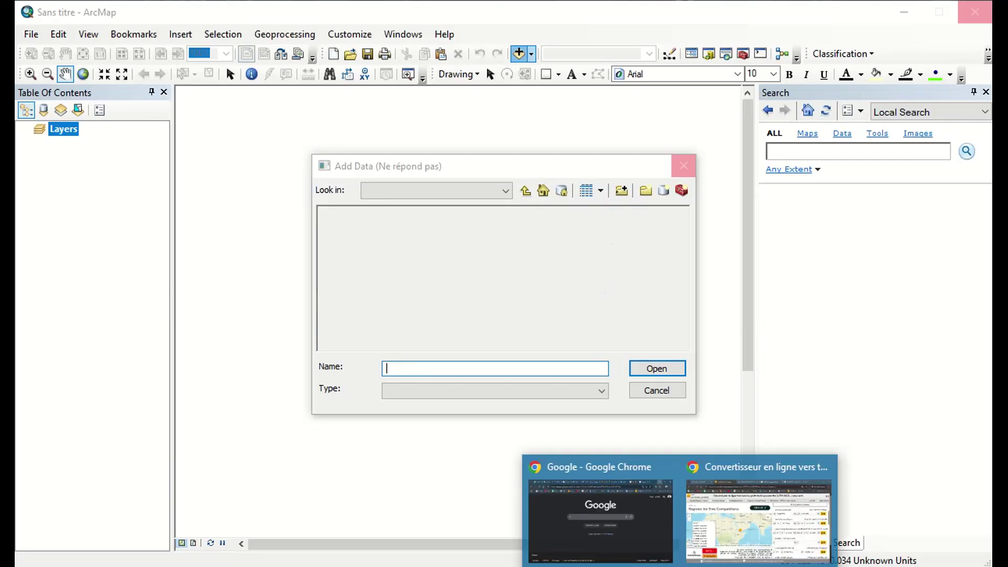
pyautogui.click(703, 519)
pyautogui.click(116, 16)
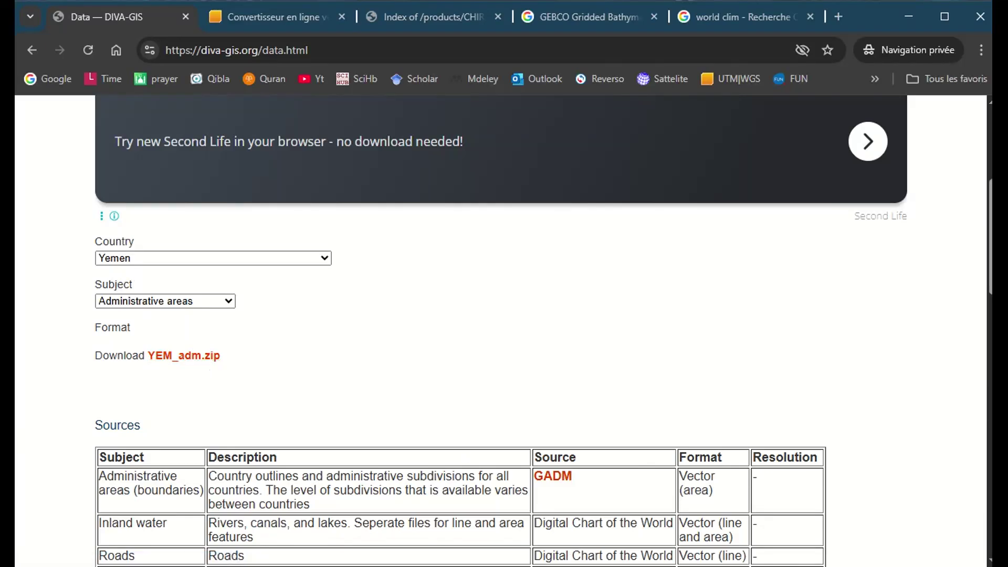
pyautogui.hotkey('alt', 'Tab')
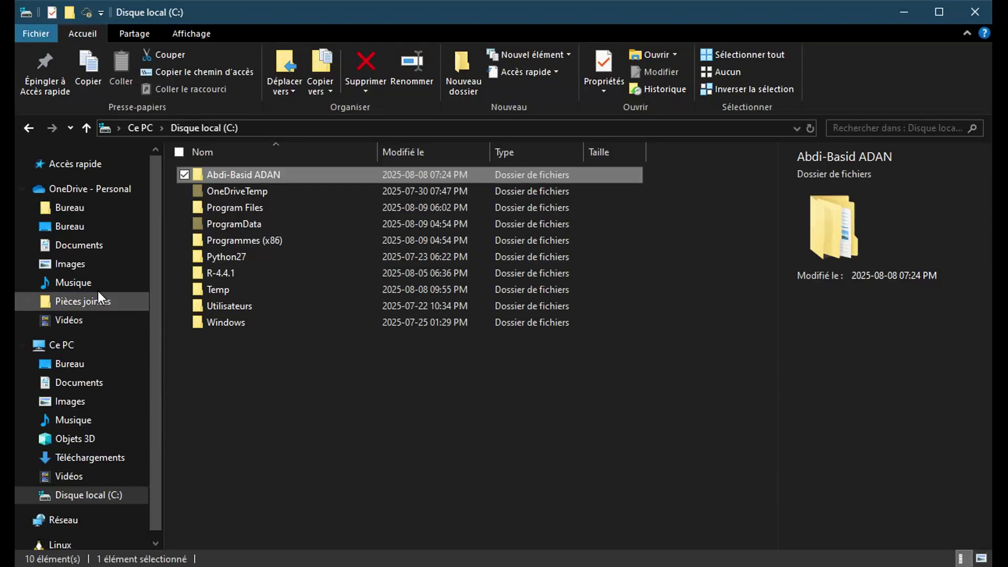
pyautogui.click(143, 208)
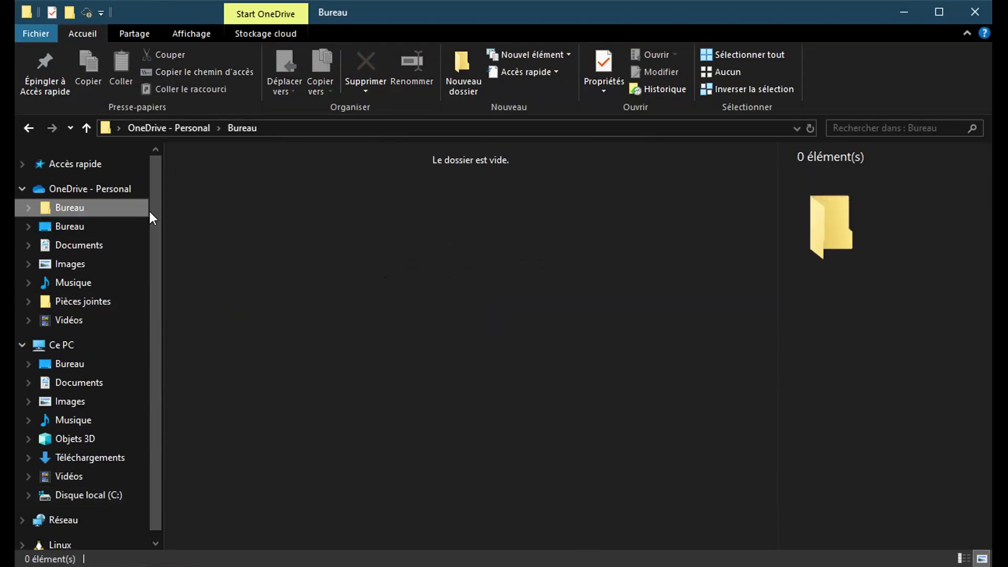
pyautogui.click(84, 210)
pyautogui.click(89, 364)
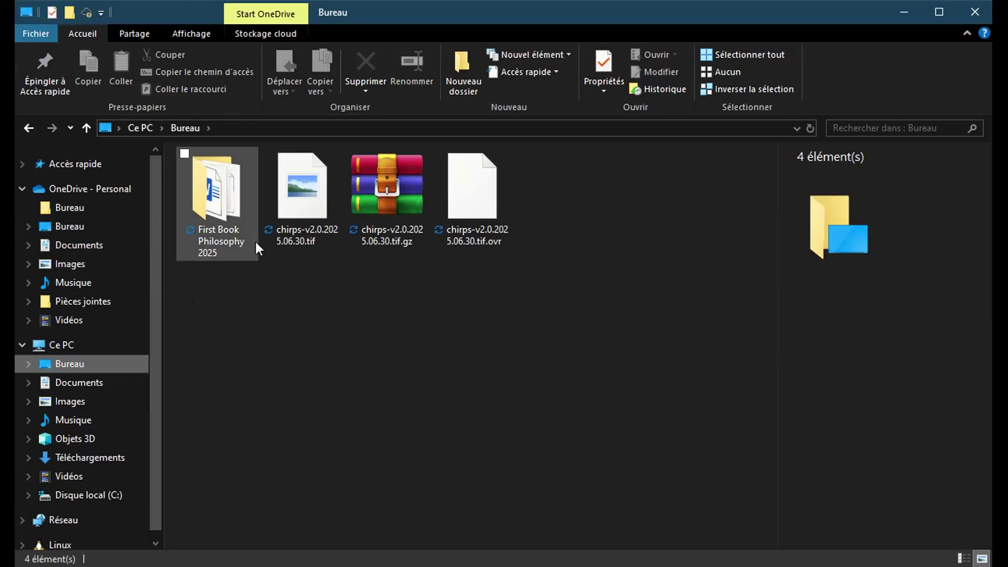
pyautogui.click(394, 195)
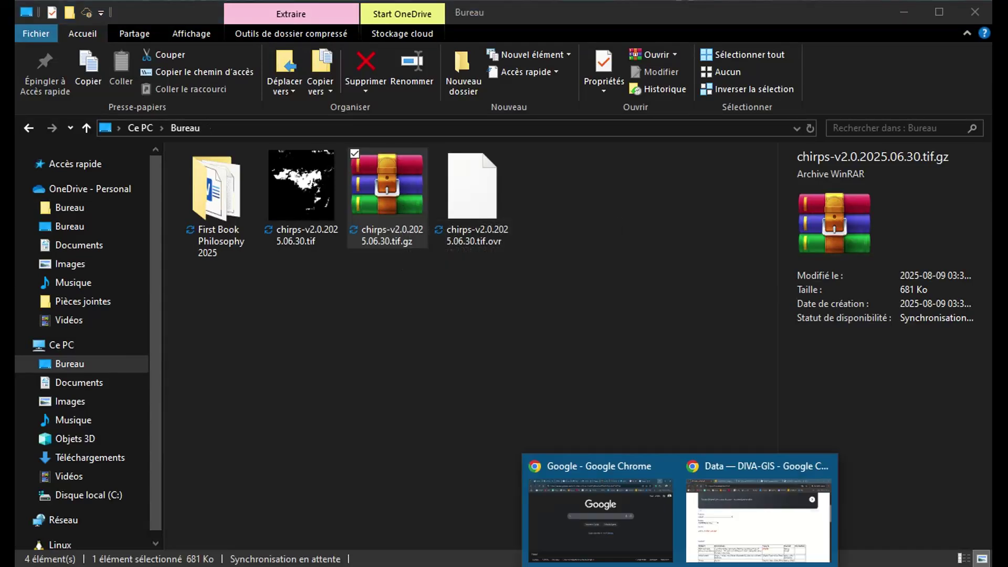
# Try extracting chirps-v2.0.2025.06.30.tif.gz into its own folder, answer the replacement prompt, and select chirps-v2.0.2025.06.30.tif
pyautogui.click(759, 510)
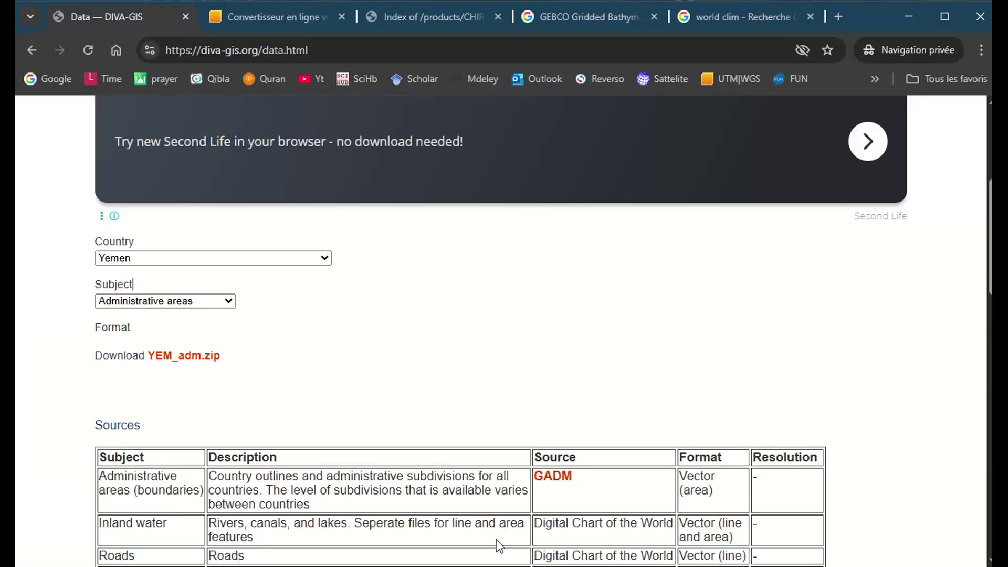
pyautogui.hotkey('alt', 'Tab')
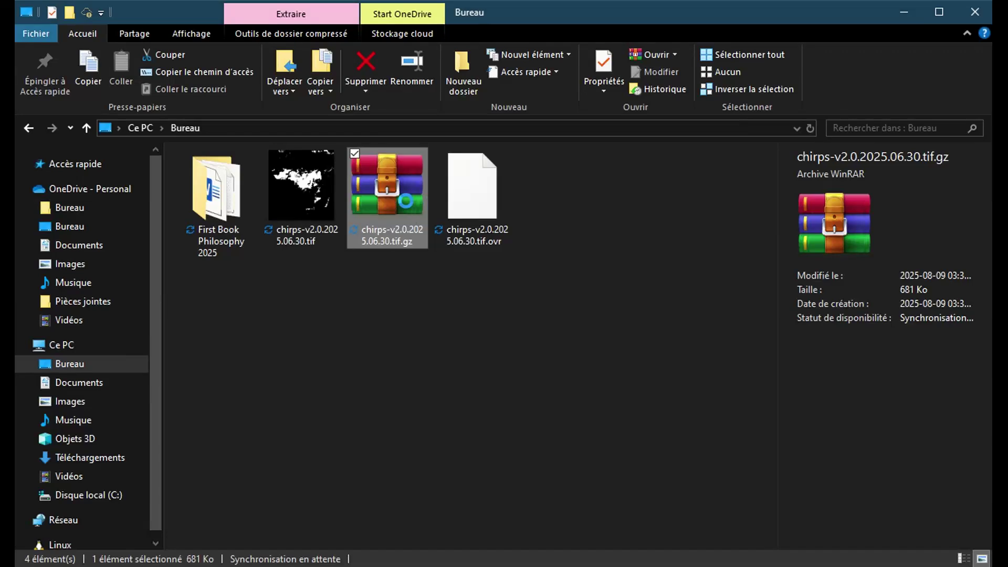
pyautogui.rightClick(406, 200)
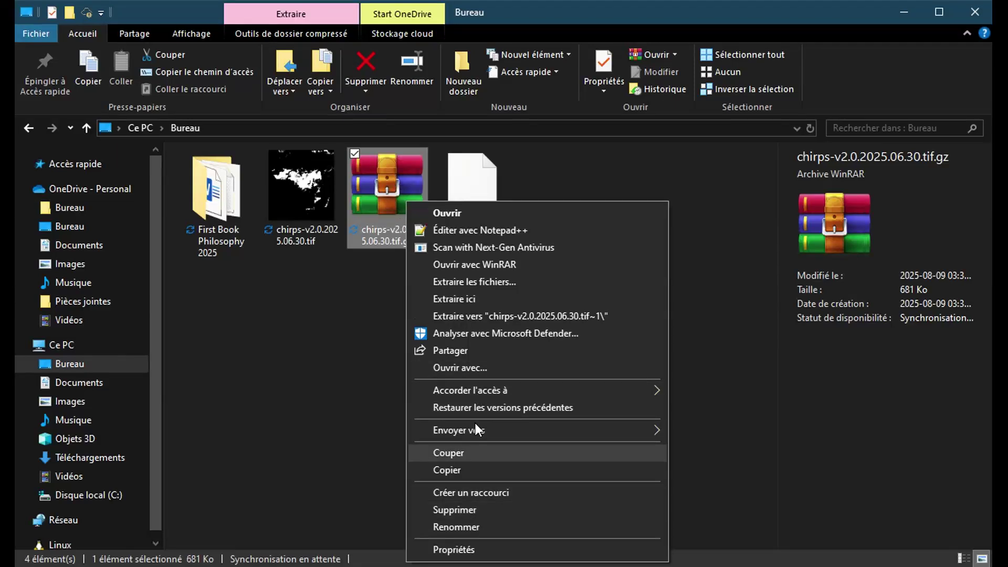
pyautogui.click(455, 300)
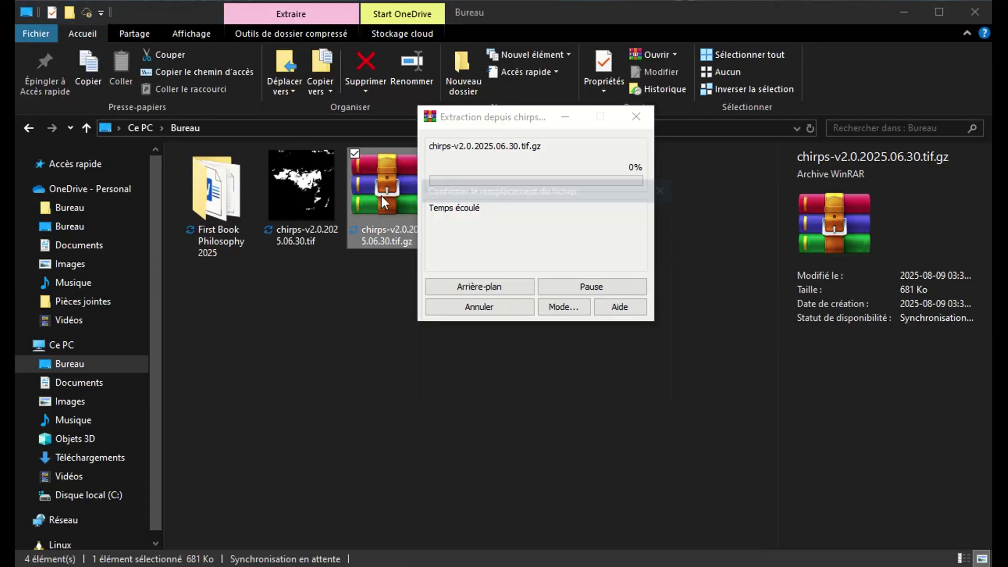
pyautogui.click(527, 387)
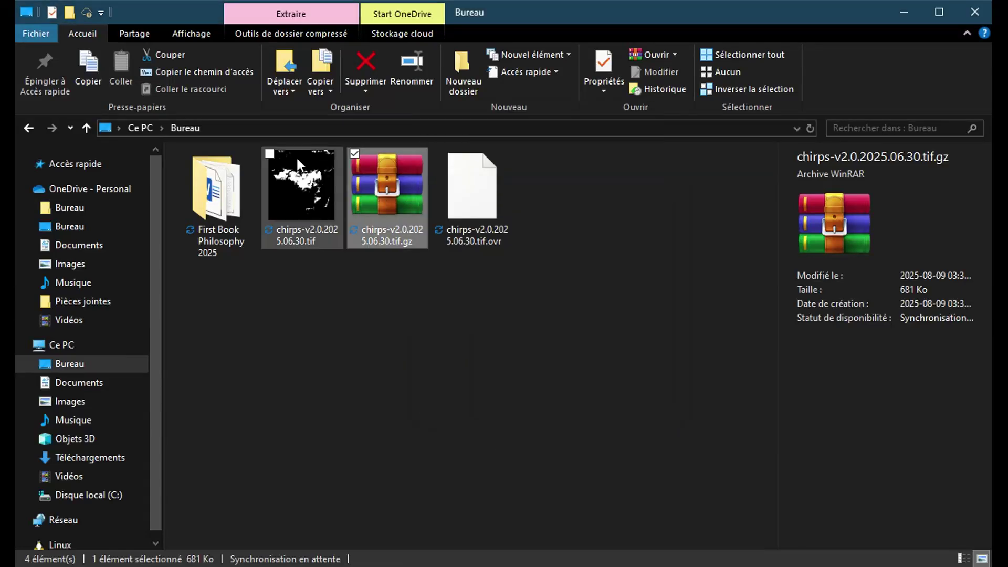
pyautogui.click(314, 211)
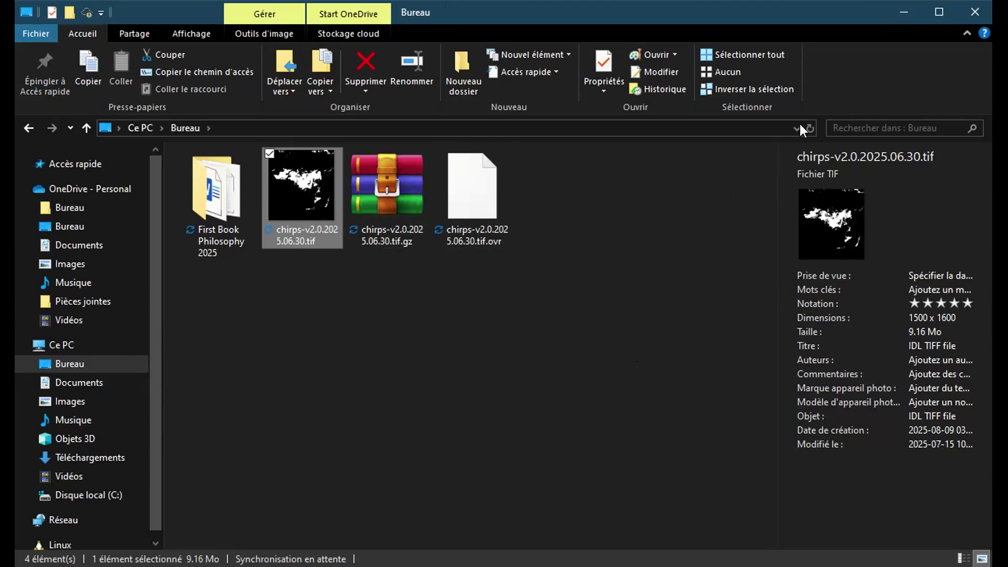
# Return to ArcMap's Add Data dialog and browse up from Regional Shapefile to the 3.Doc.Geography.GIS folder
pyautogui.click(894, 14)
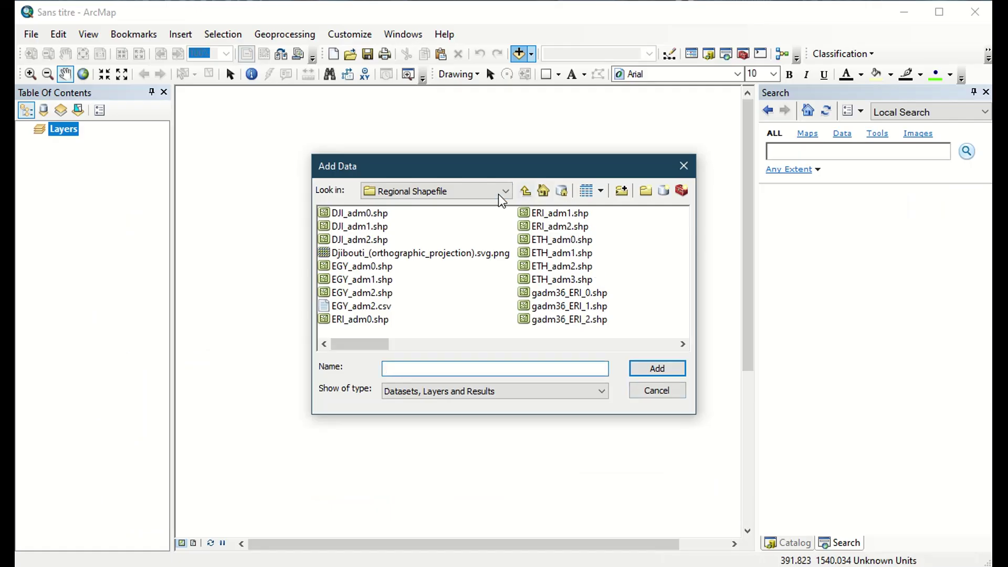
pyautogui.click(503, 192)
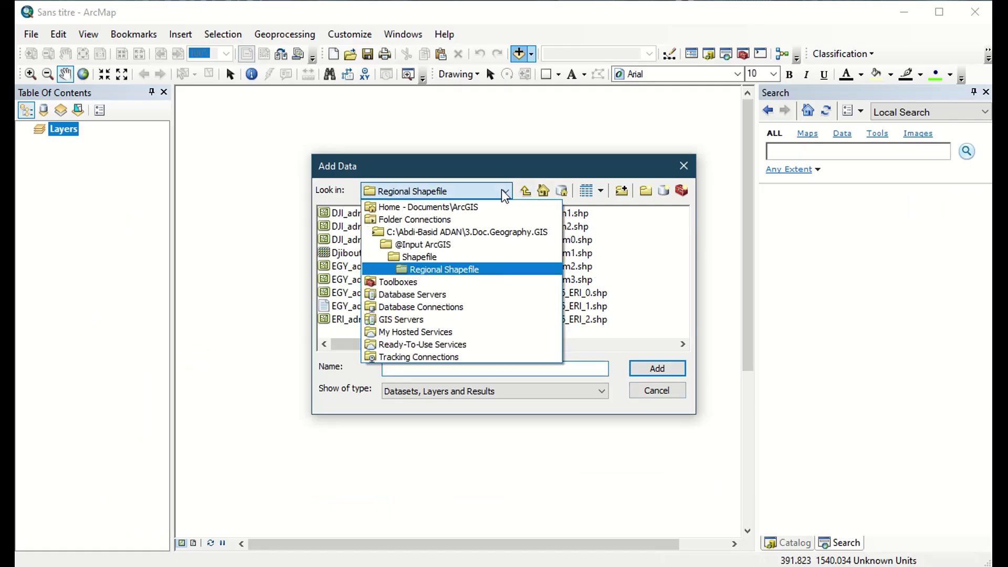
pyautogui.click(525, 191)
pyautogui.click(526, 191)
pyautogui.click(525, 192)
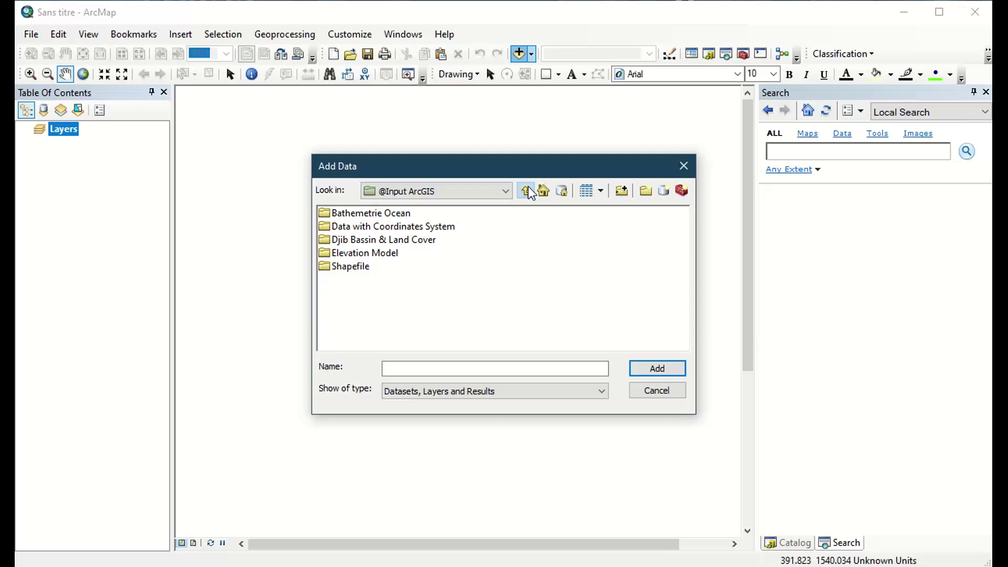
pyautogui.click(526, 192)
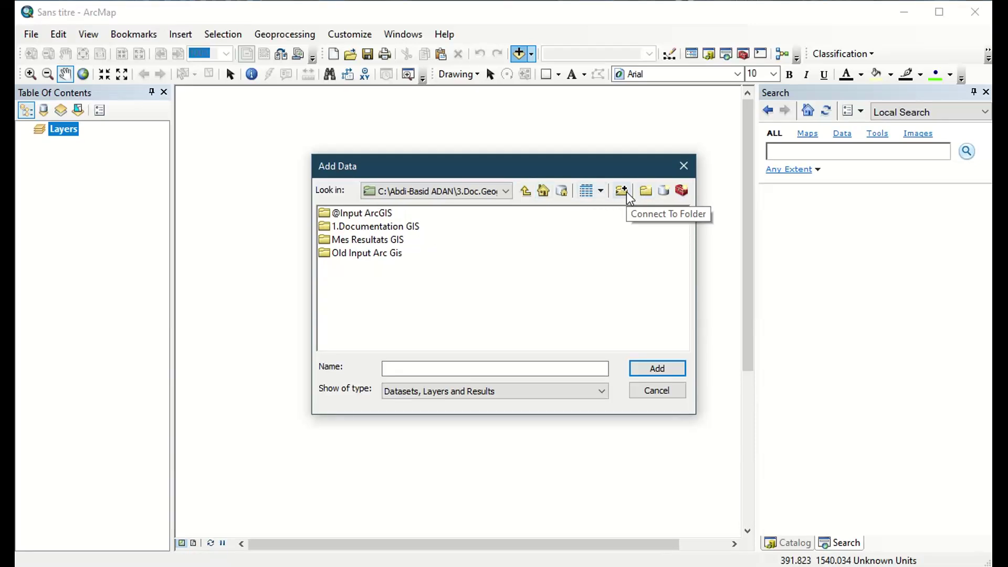
# Connect ArcMap to the 3.Doc.Geography.GIS folder on the local disk C:
pyautogui.click(624, 190)
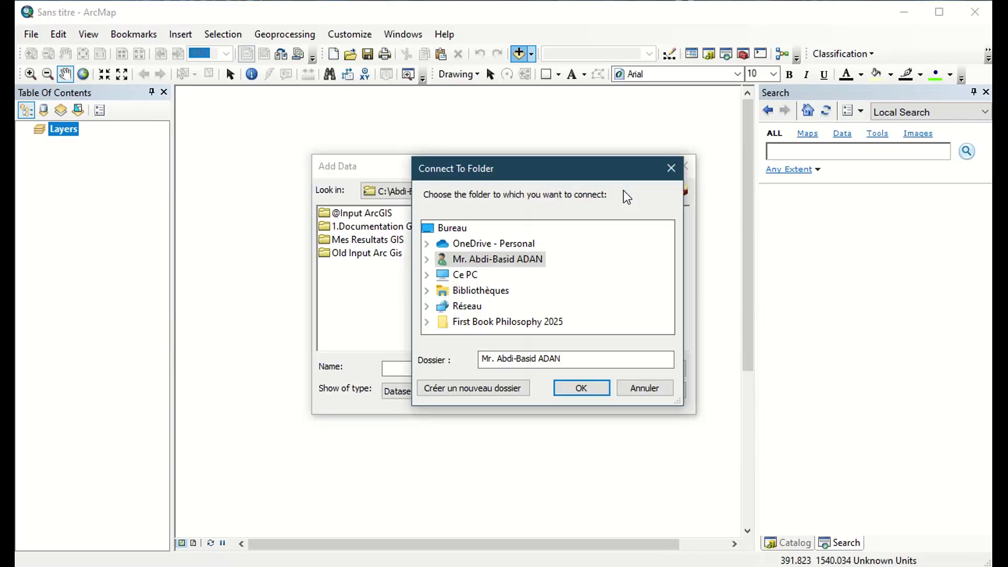
pyautogui.click(467, 279)
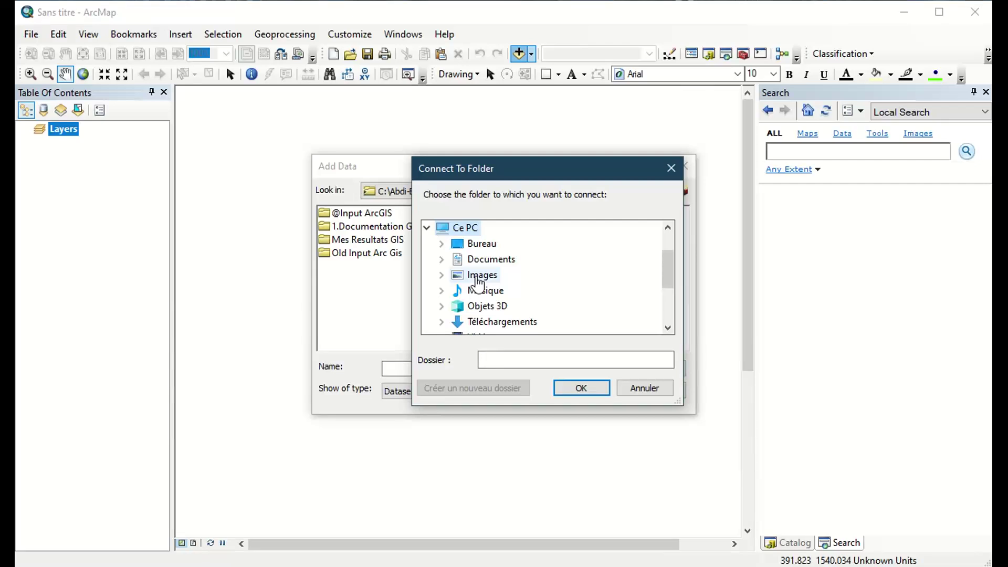
pyautogui.moveTo(668, 263); pyautogui.dragTo(671, 307)
pyautogui.click(520, 247)
pyautogui.click(520, 260)
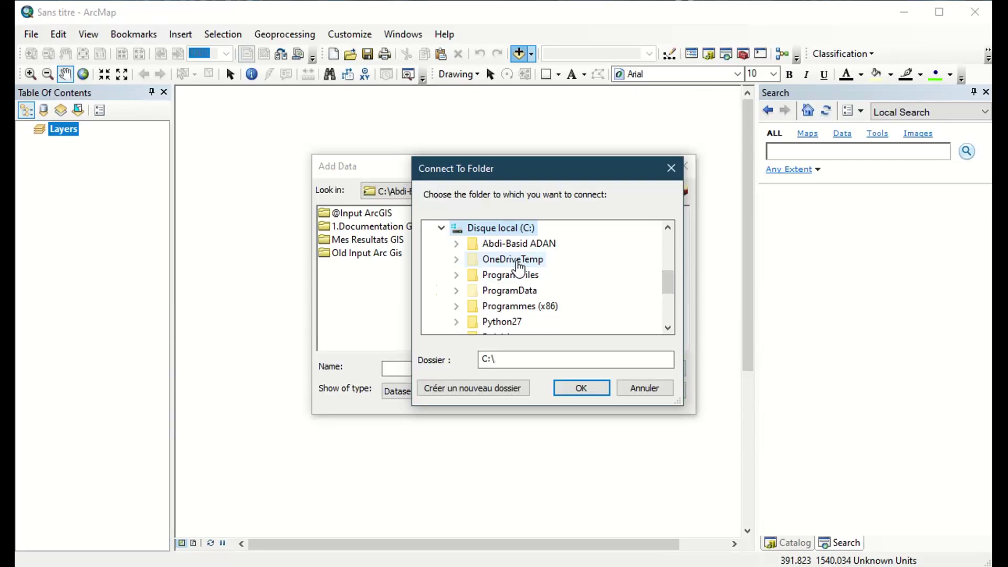
pyautogui.click(548, 243)
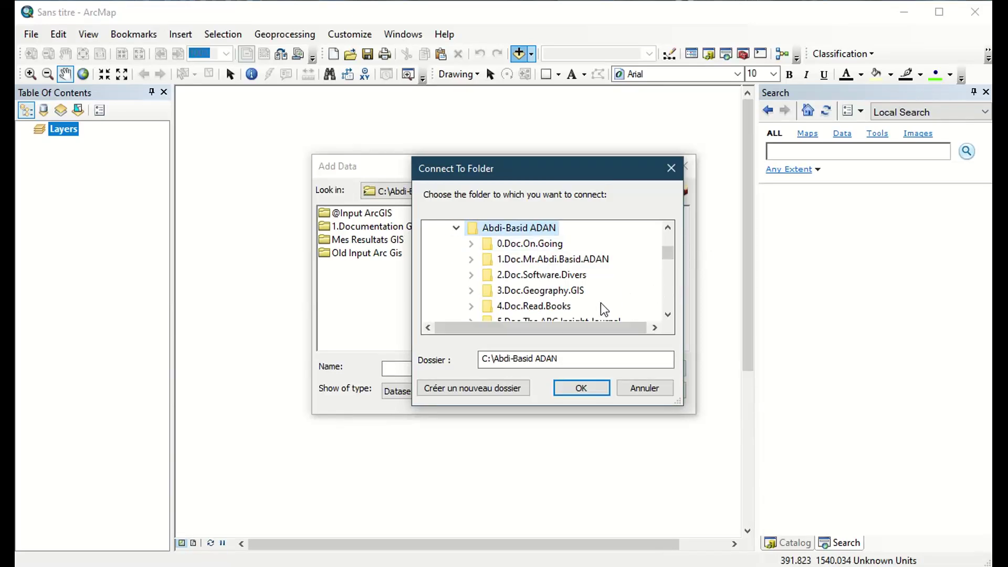
pyautogui.click(564, 295)
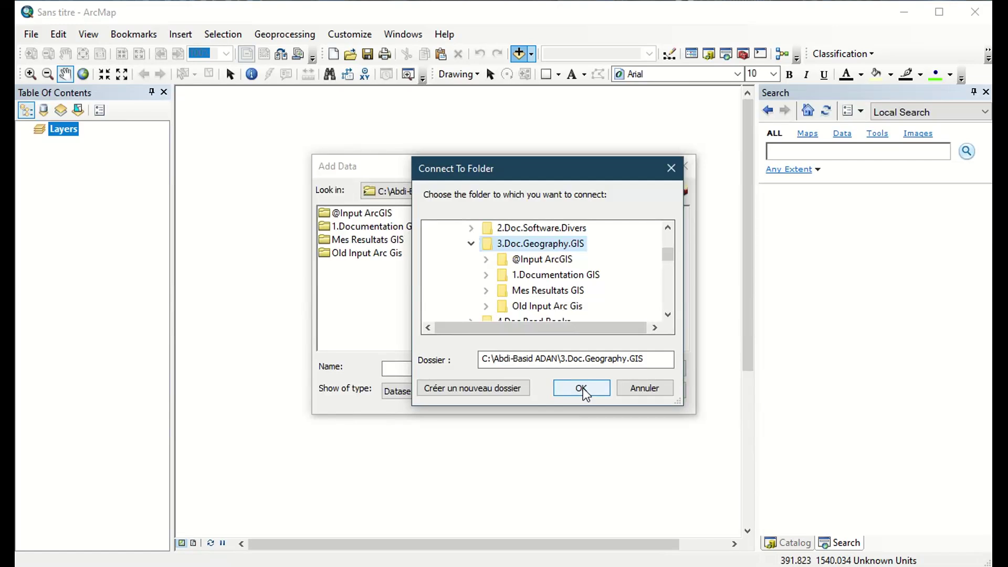
pyautogui.click(581, 389)
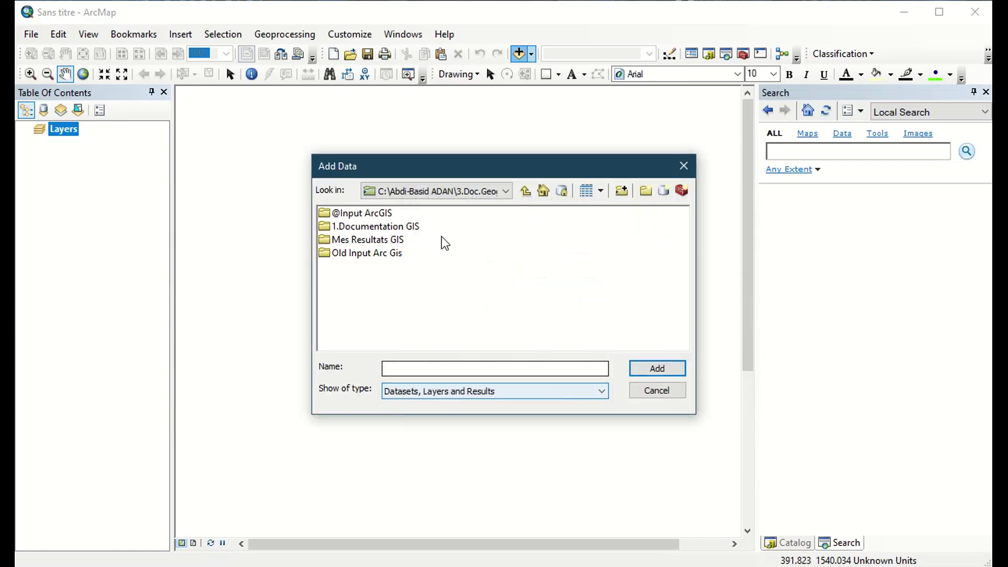
pyautogui.doubleClick(364, 212)
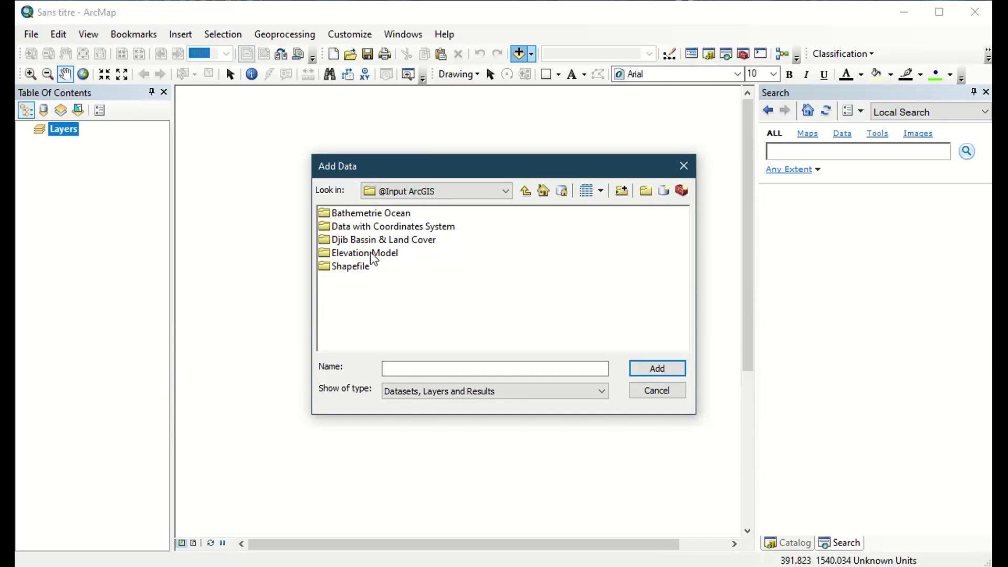
pyautogui.doubleClick(357, 266)
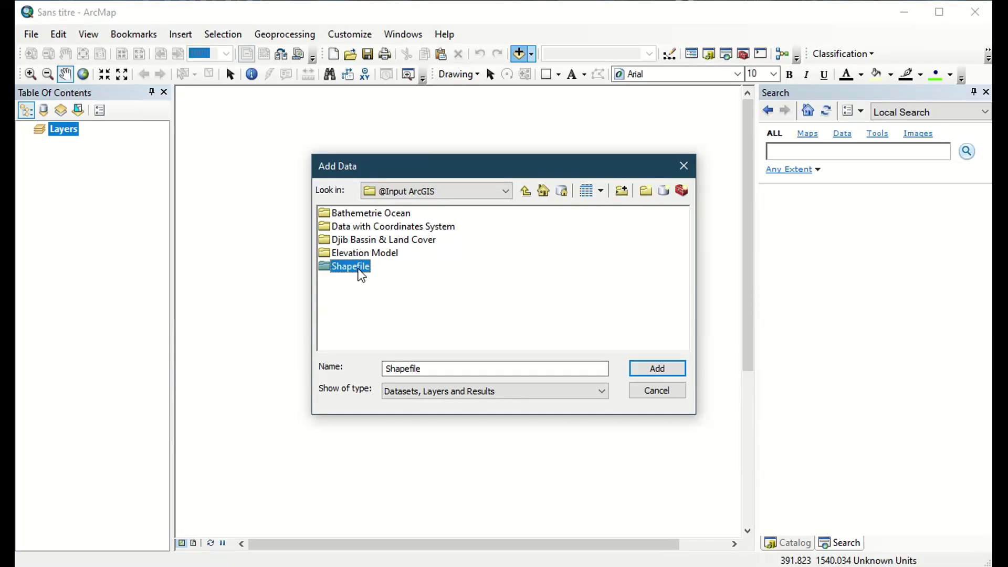
pyautogui.doubleClick(362, 240)
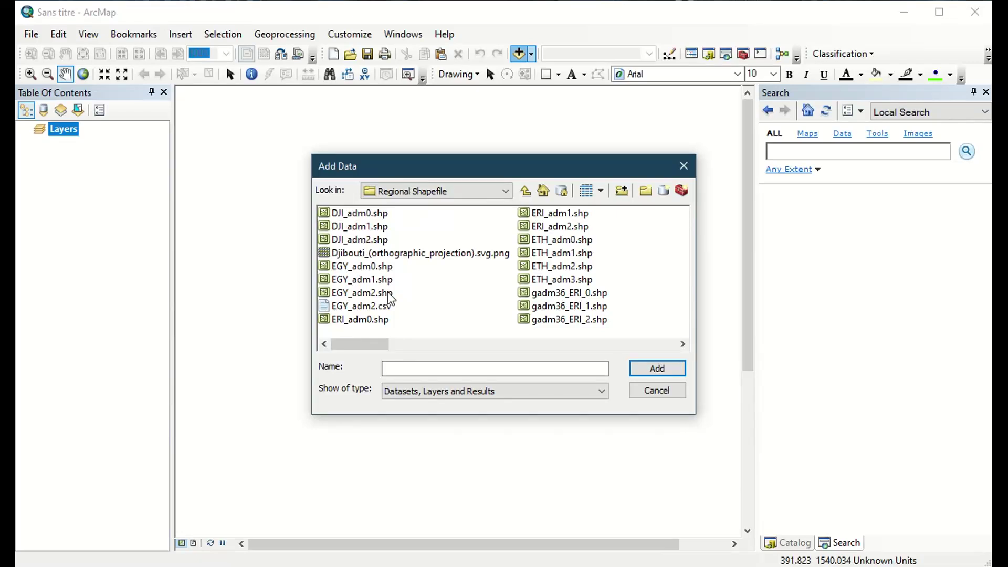
# Add DJI_adm0.shp, DJI_adm1.shp and DJI_adm2.shp together to the map
pyautogui.click(380, 218)
pyautogui.keyDown('ctrl'); pyautogui.click(379, 229); pyautogui.keyUp('ctrl')
pyautogui.keyDown('ctrl'); pyautogui.click(378, 241); pyautogui.keyUp('ctrl')
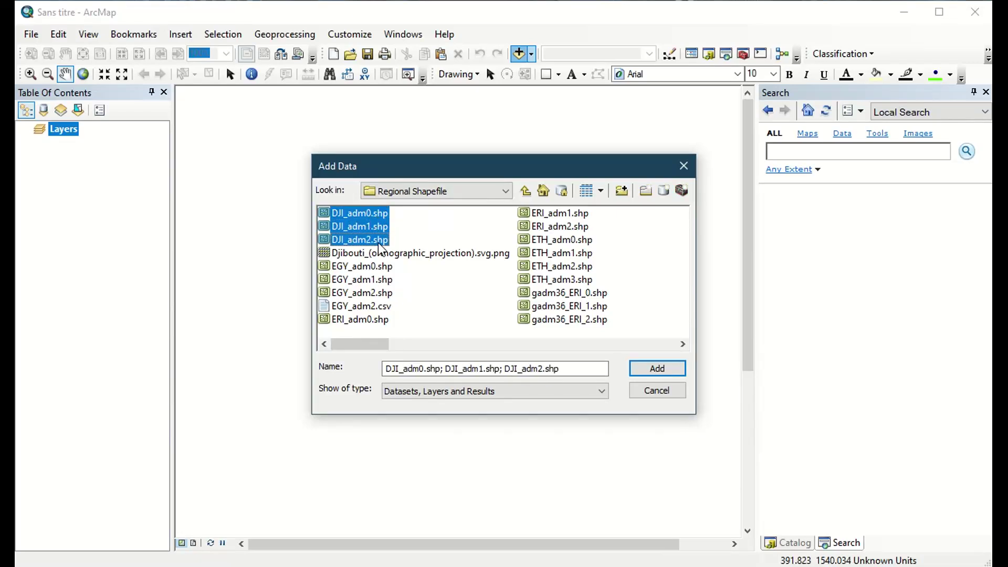
pyautogui.keyDown('ctrl'); pyautogui.click(368, 215); pyautogui.keyUp('ctrl')
pyautogui.click(367, 213)
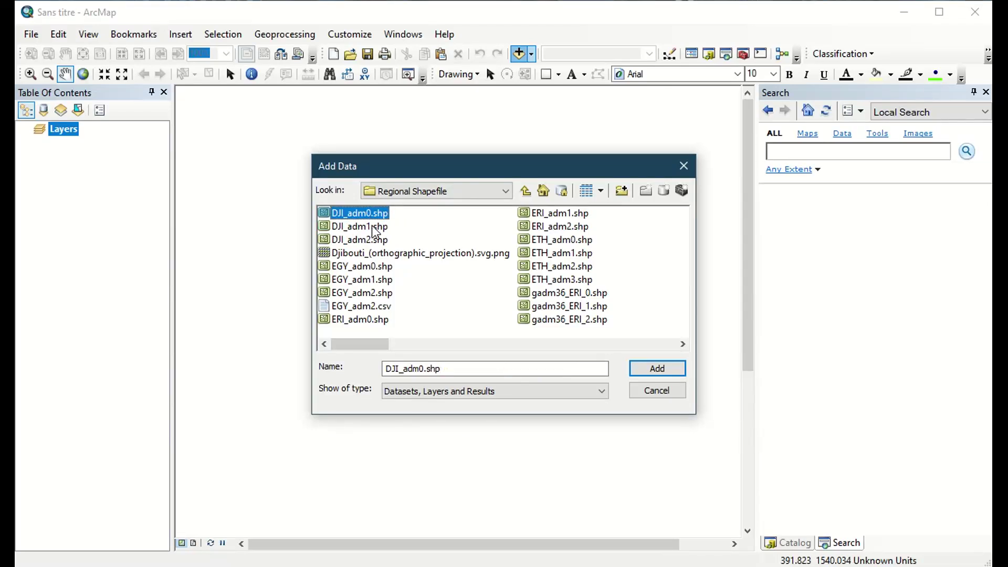
pyautogui.keyDown('ctrl'); pyautogui.click(373, 227); pyautogui.keyUp('ctrl')
pyautogui.keyDown('ctrl'); pyautogui.click(371, 240); pyautogui.keyUp('ctrl')
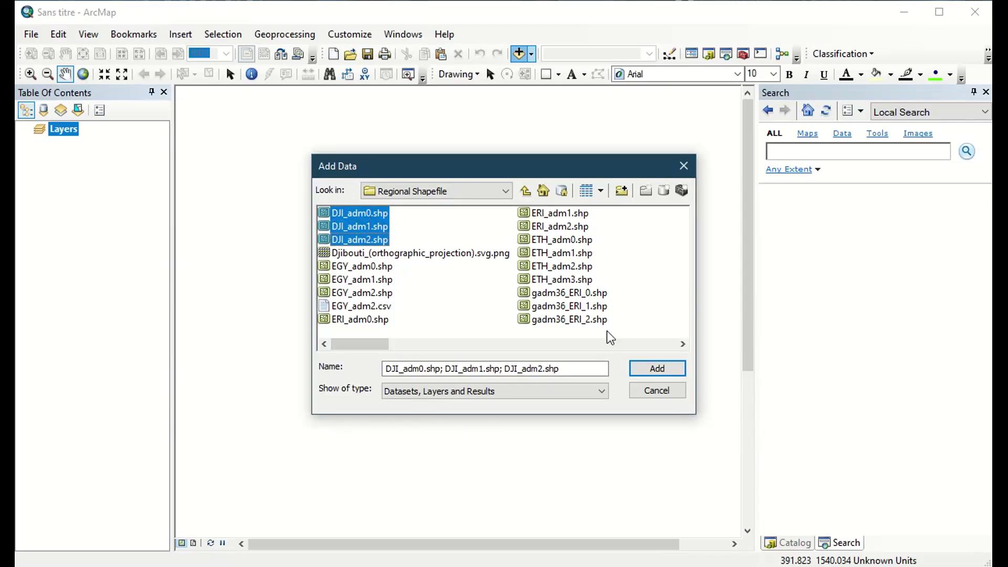
pyautogui.click(651, 370)
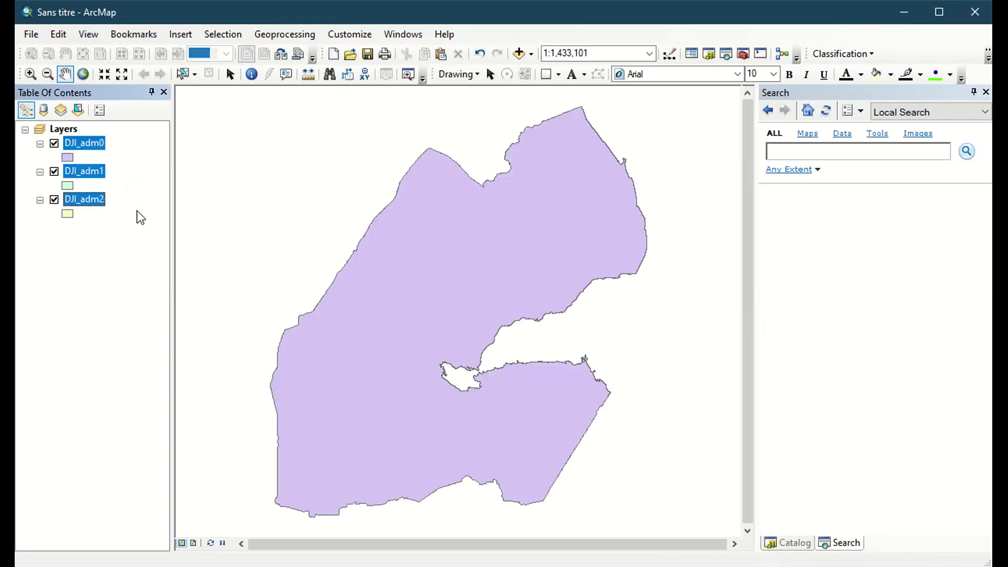
# Display DJI_adm0, DJI_adm1 and DJI_adm2 one at a time to compare their administrative boundaries, finishing with DJI_adm1 and DJI_adm0 turned on
pyautogui.click(70, 248)
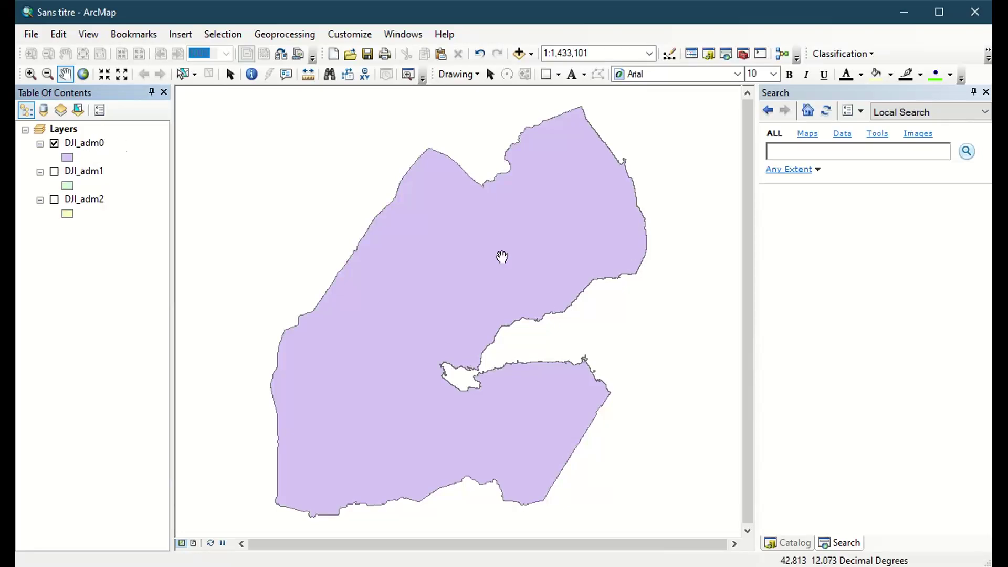
pyautogui.click(54, 143)
pyautogui.click(54, 171)
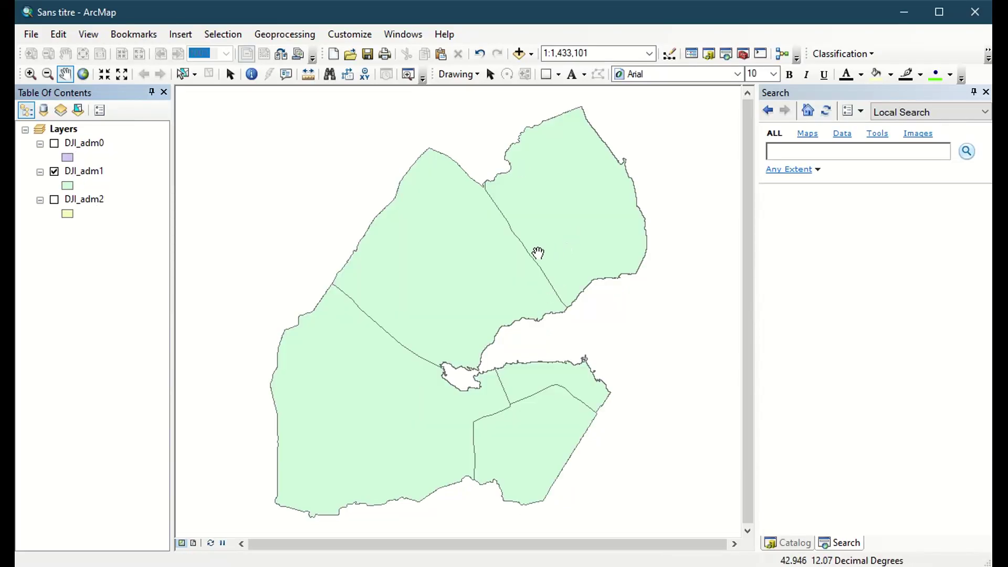
pyautogui.click(55, 171)
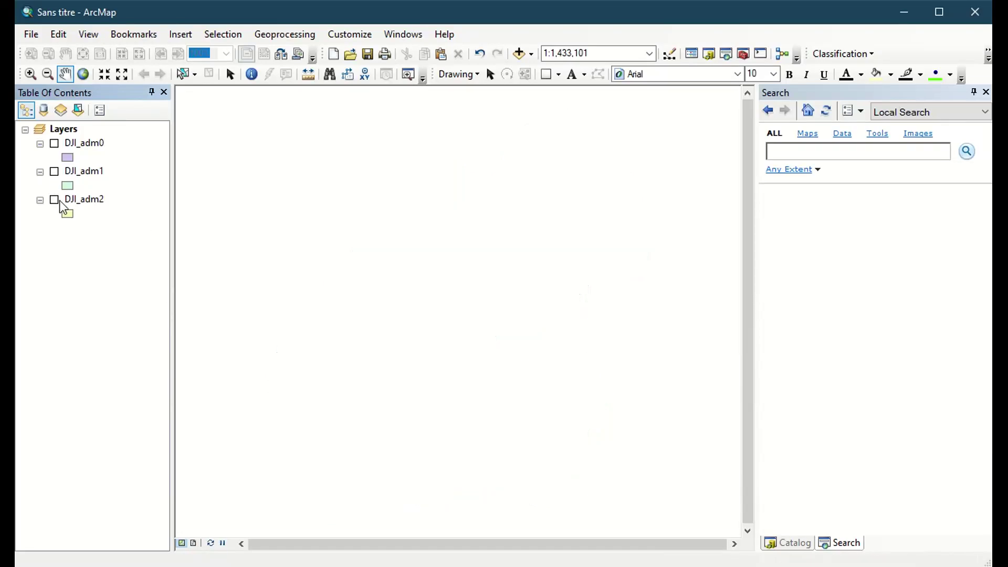
pyautogui.click(54, 199)
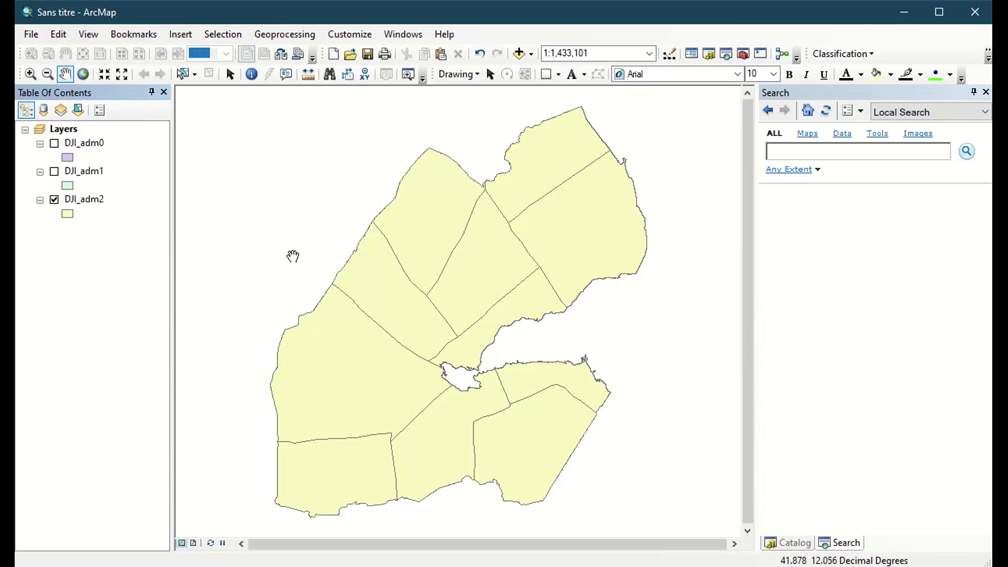
pyautogui.click(54, 201)
pyautogui.click(54, 172)
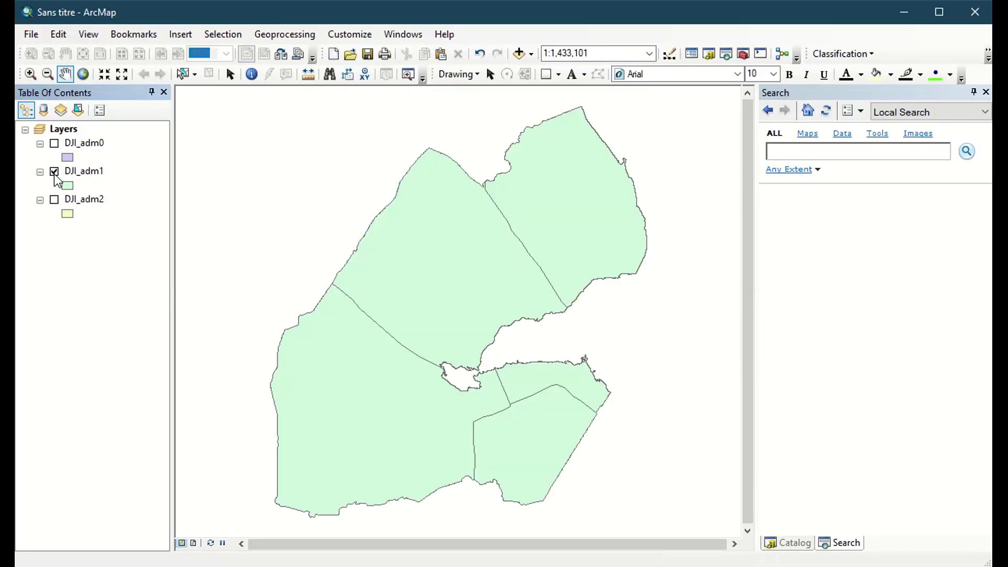
pyautogui.click(55, 144)
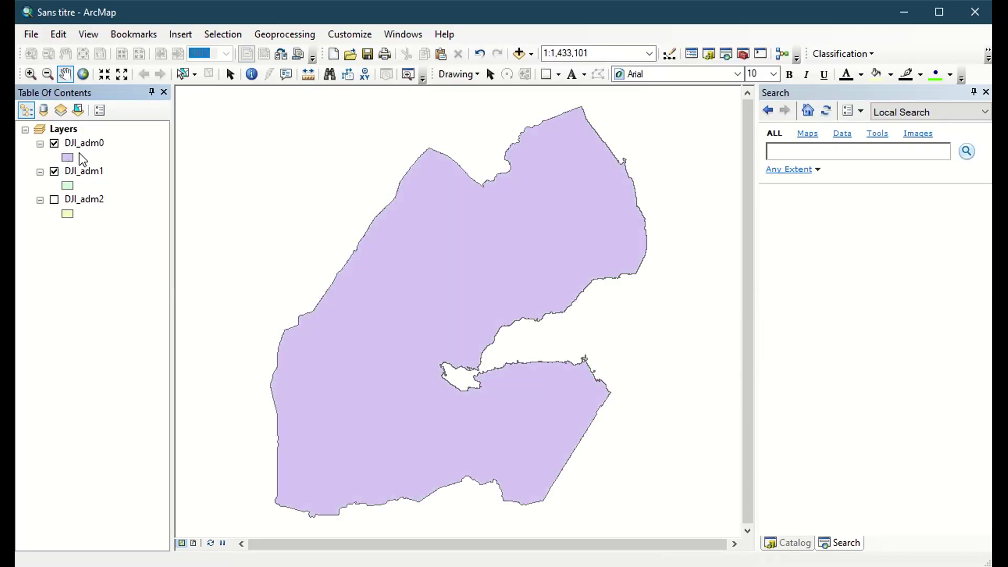
# Remove the DJI_adm1 and DJI_adm2 layers from the map
pyautogui.click(78, 173)
pyautogui.rightClick(86, 179)
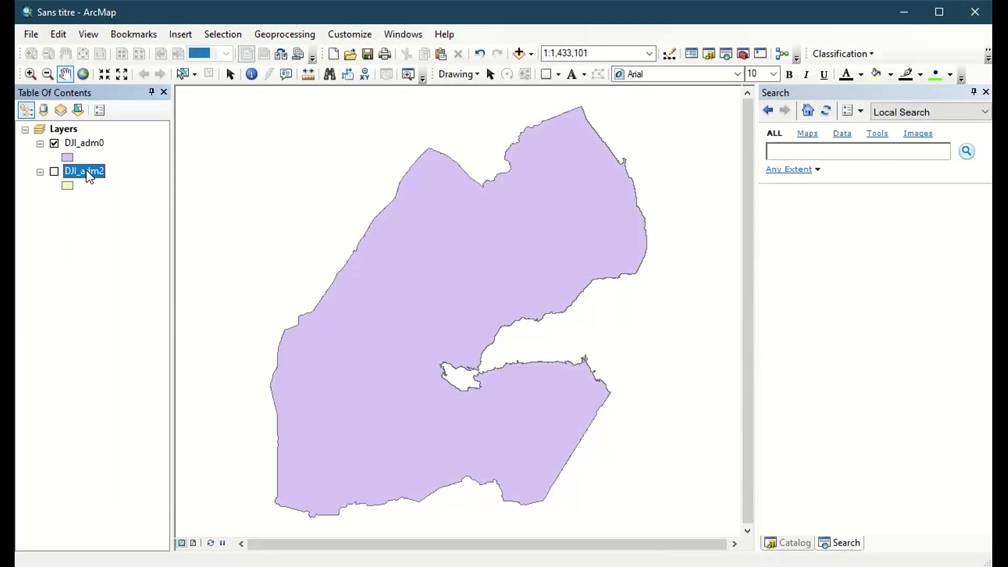
pyautogui.rightClick(87, 173)
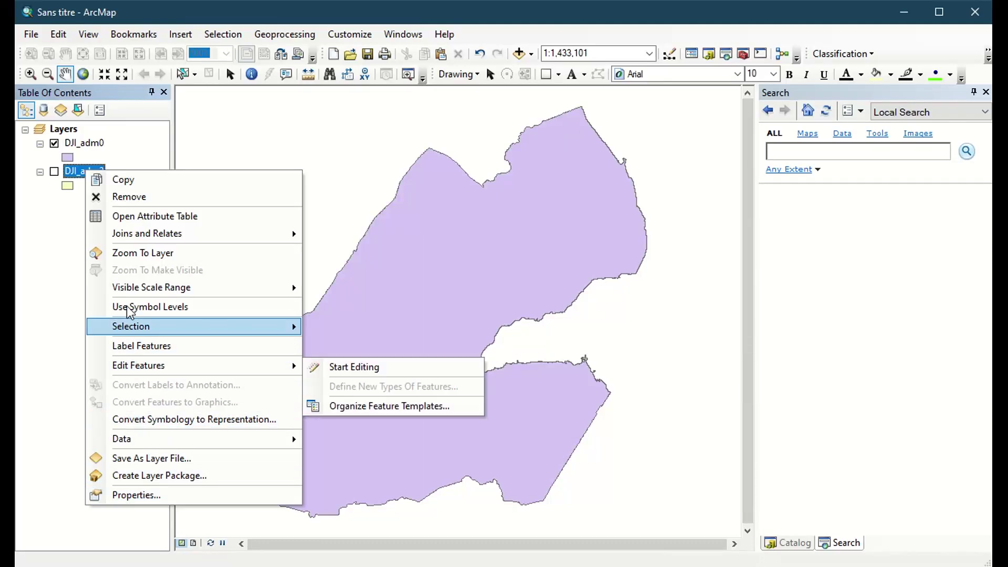
pyautogui.click(129, 198)
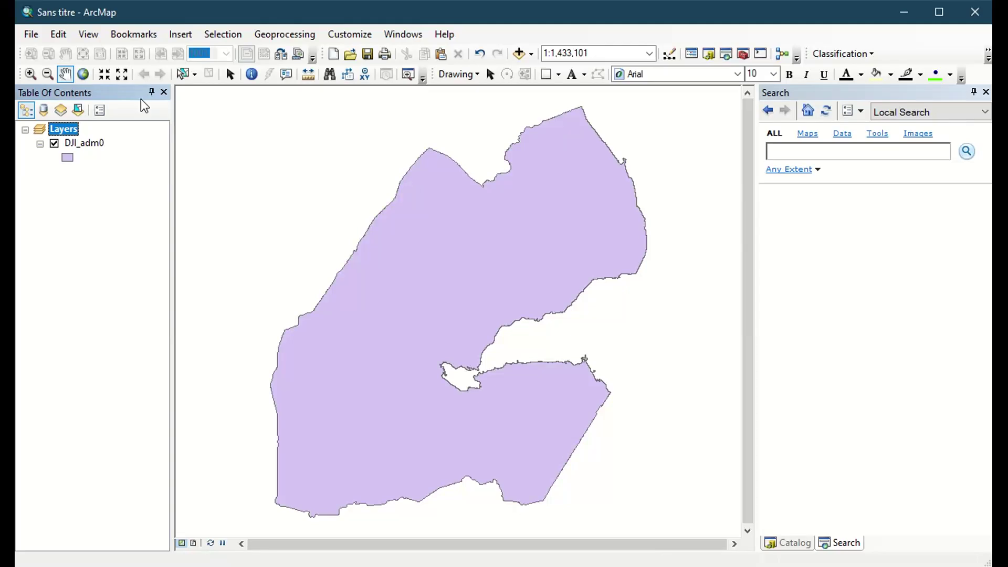
# Consult the coordinates converter map in Chrome, return to ArcMap, and add ETH_adm0.shp from the Regional Shapefile folder
pyautogui.click(517, 55)
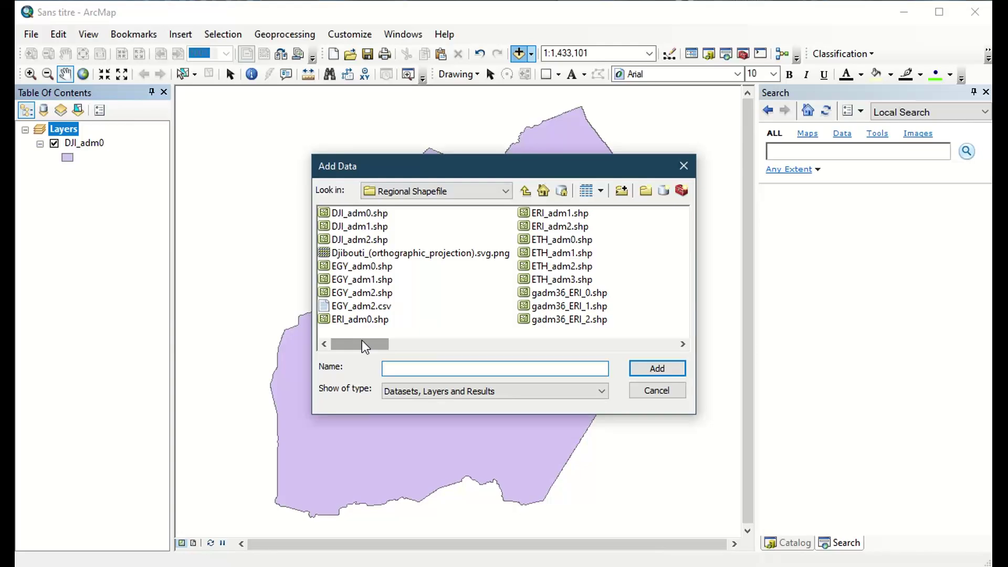
pyautogui.click(650, 561)
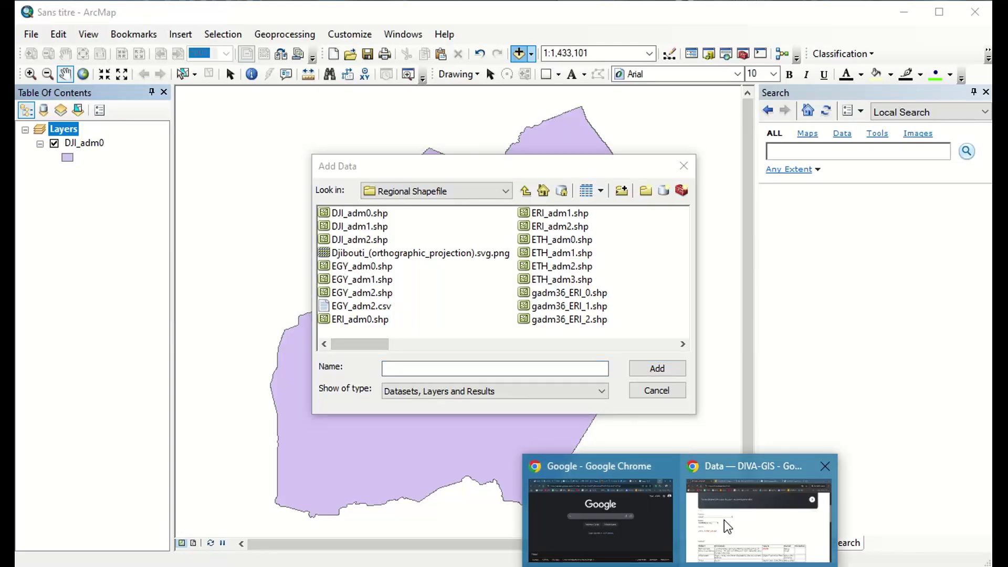
pyautogui.click(738, 509)
pyautogui.click(292, 24)
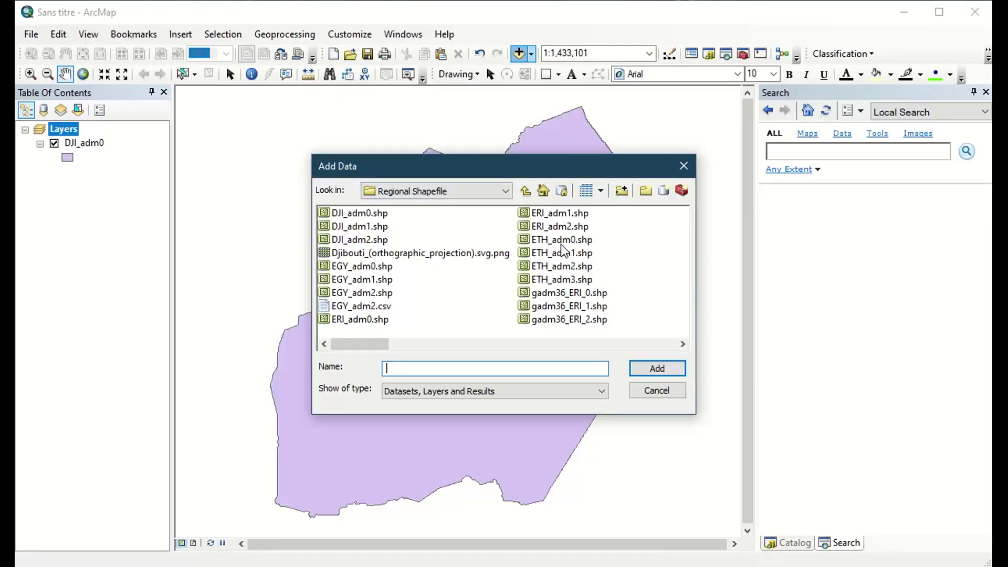
pyautogui.click(561, 240)
pyautogui.click(661, 368)
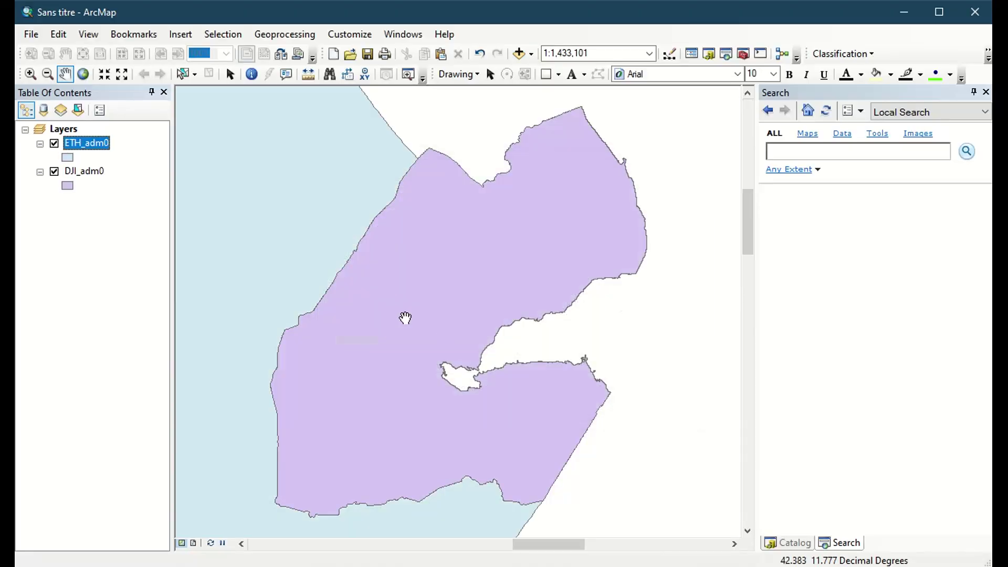
pyautogui.moveTo(347, 213); pyautogui.dragTo(452, 245)
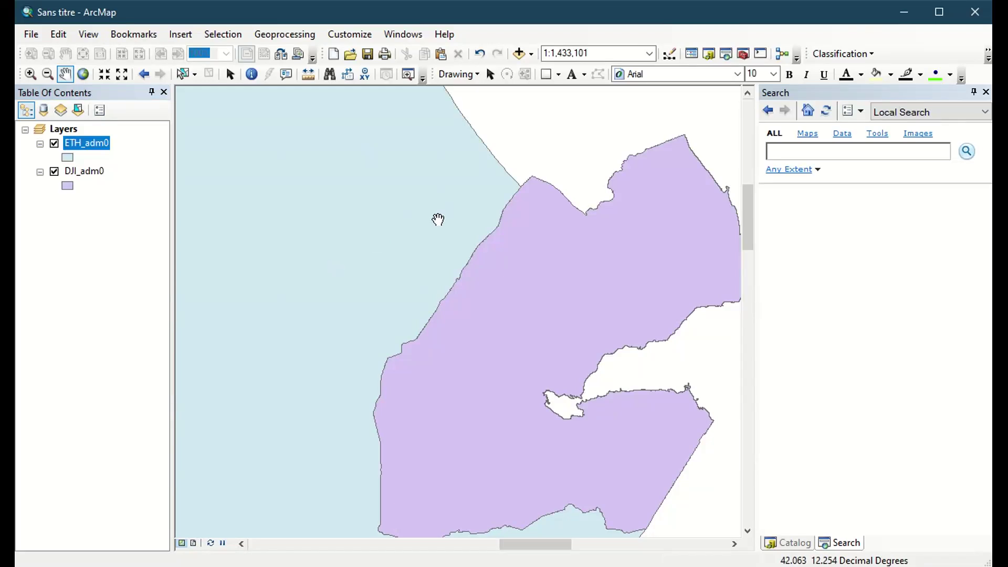
pyautogui.moveTo(585, 331); pyautogui.dragTo(567, 324)
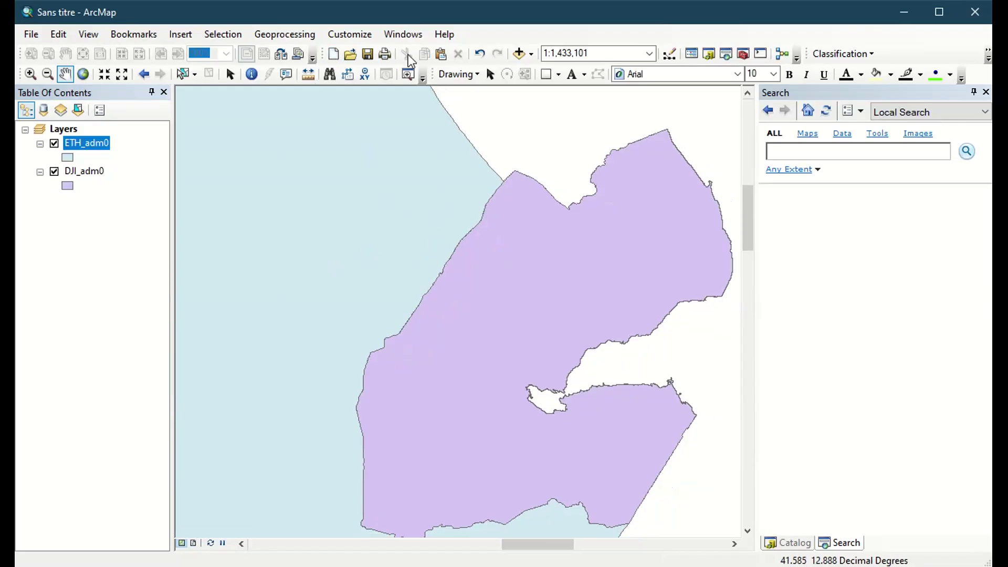
# Switch to the coordinates converter map in Chrome and examine the countries around Djibouti at a closer zoom
pyautogui.click(519, 53)
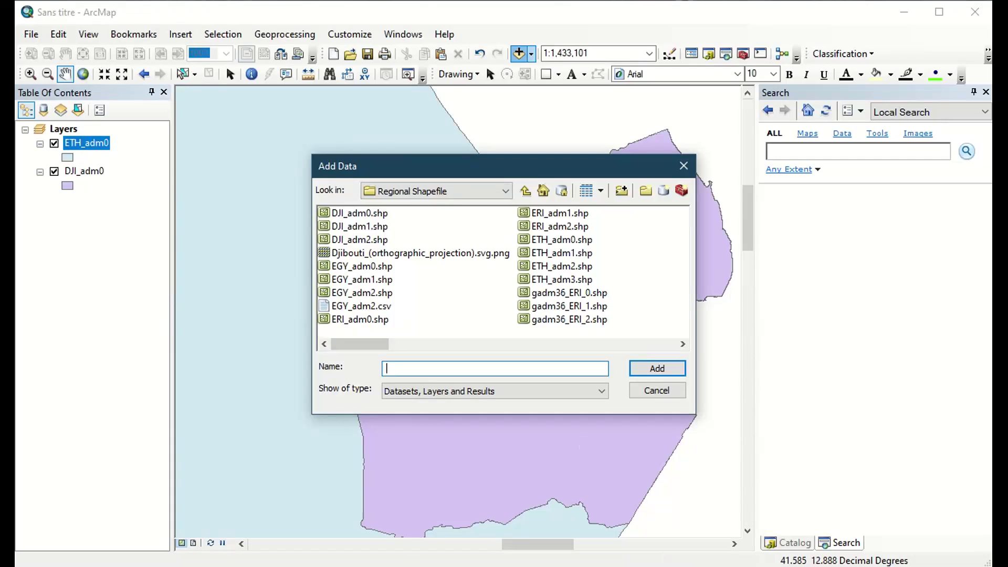
pyautogui.click(683, 565)
pyautogui.click(687, 512)
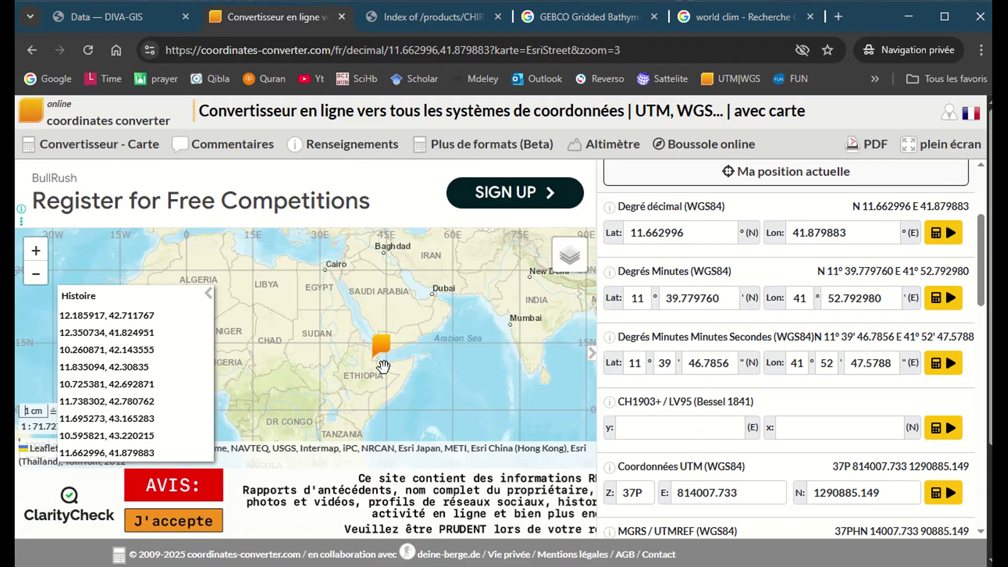
pyautogui.moveTo(361, 362); pyautogui.dragTo(345, 364)
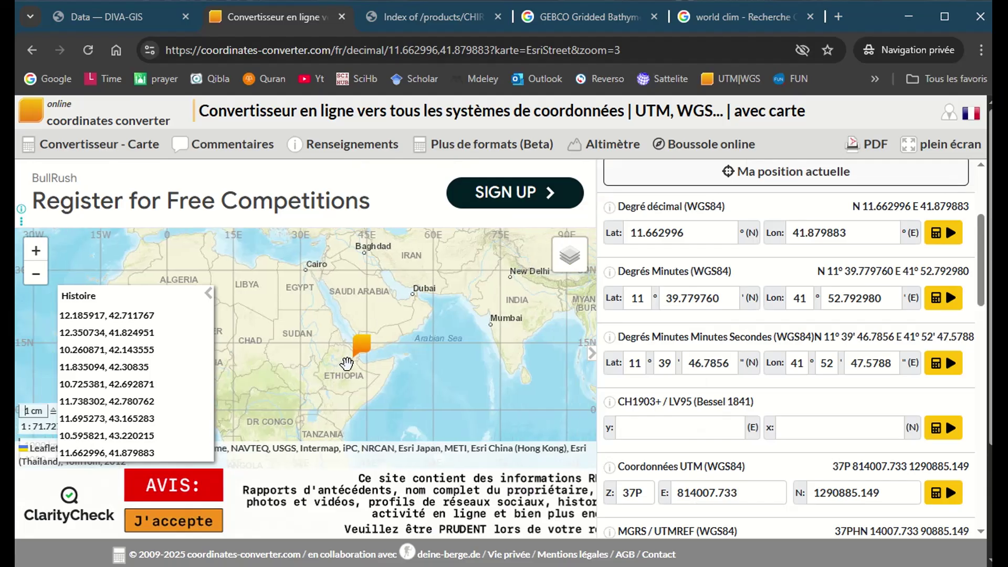
pyautogui.click(36, 252)
pyautogui.click(36, 252)
pyautogui.moveTo(462, 344); pyautogui.dragTo(334, 327)
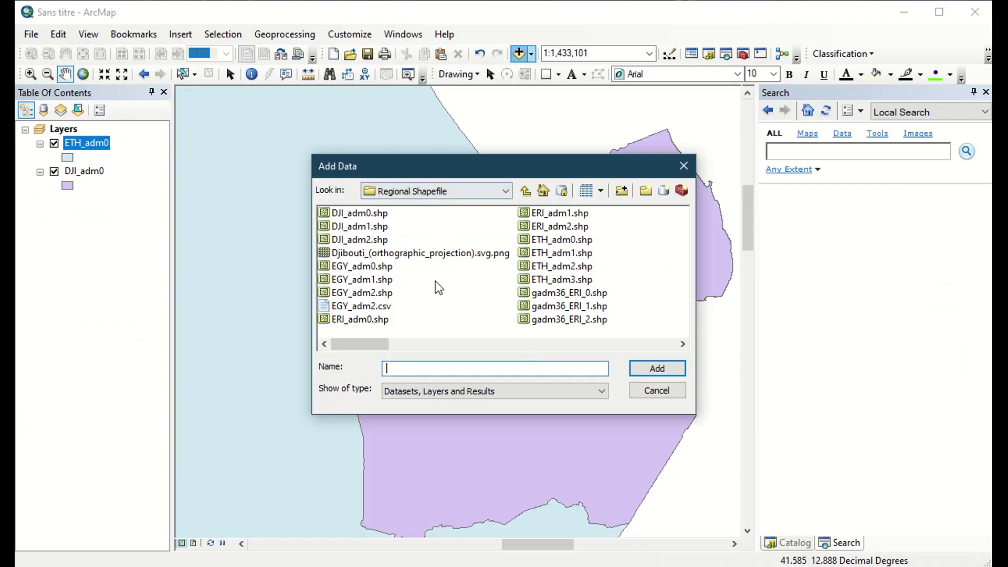
# Return to ArcMap and add ERI_adm0.shp from the Regional Shapefile folder
pyautogui.moveTo(378, 348)
pyautogui.mouseDown()
pyautogui.moveTo(462, 341)
pyautogui.moveTo(367, 345)
pyautogui.mouseUp()
pyautogui.click(360, 319)
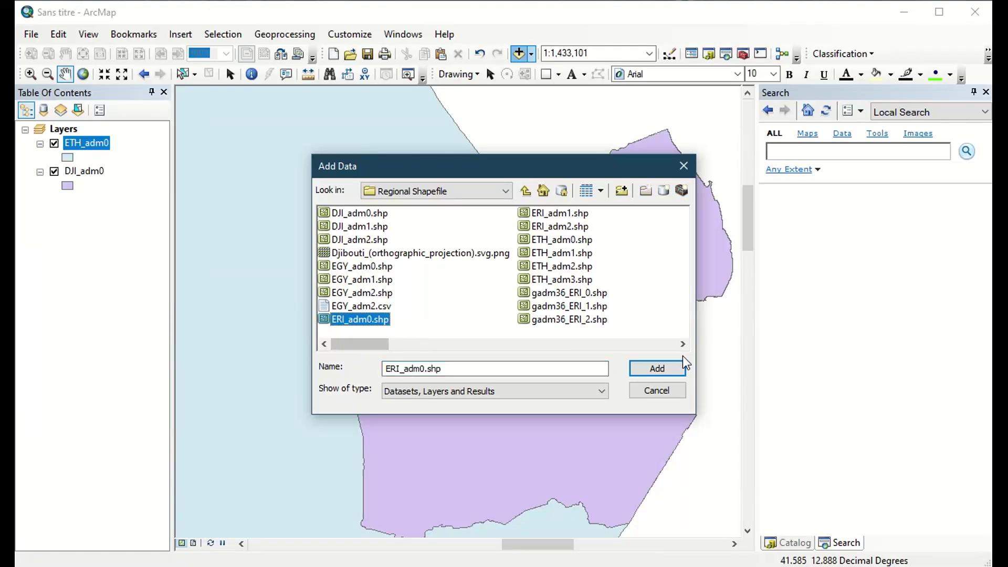
pyautogui.click(647, 367)
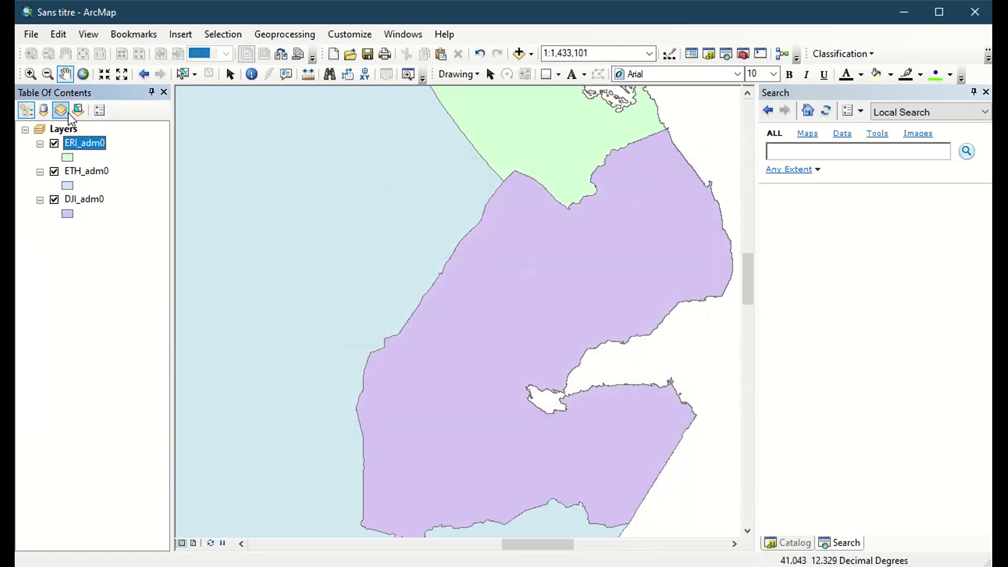
# Add YEM_adm0.shp from the Regional Shapefile folder to the map
pyautogui.click(520, 53)
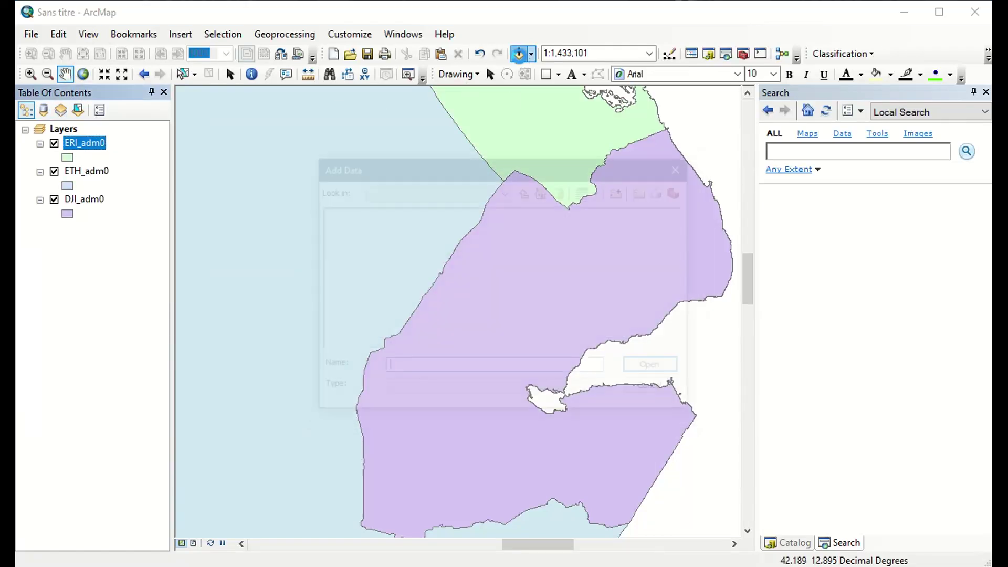
pyautogui.moveTo(368, 345); pyautogui.dragTo(577, 357)
pyautogui.doubleClick(572, 213)
pyautogui.moveTo(683, 229); pyautogui.dragTo(545, 272)
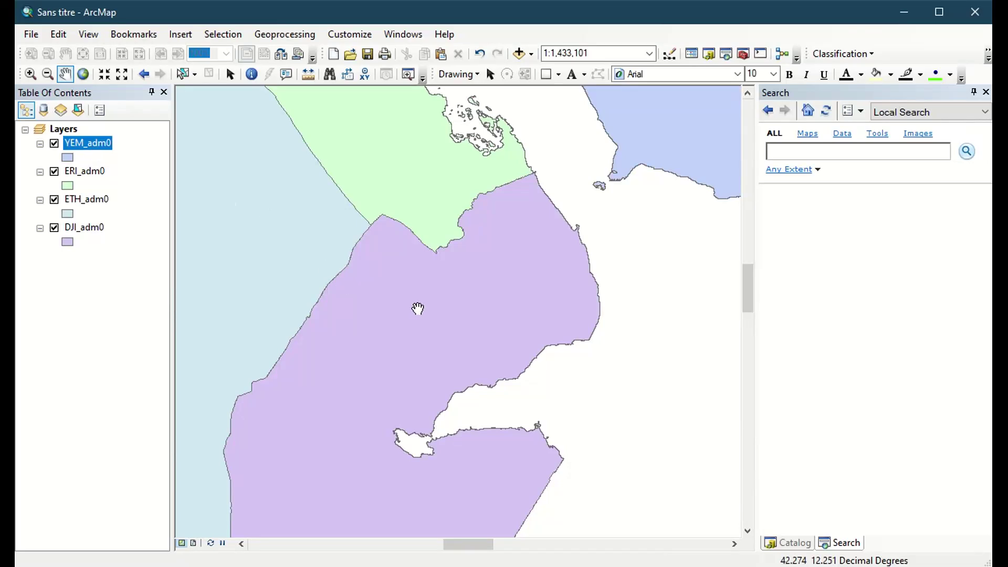
# Examine Djibouti's borders with its neighbours at several scales, ending on the full extent of all four country layers
pyautogui.scroll(2, 425, 308)
pyautogui.scroll(-3, 430, 311)
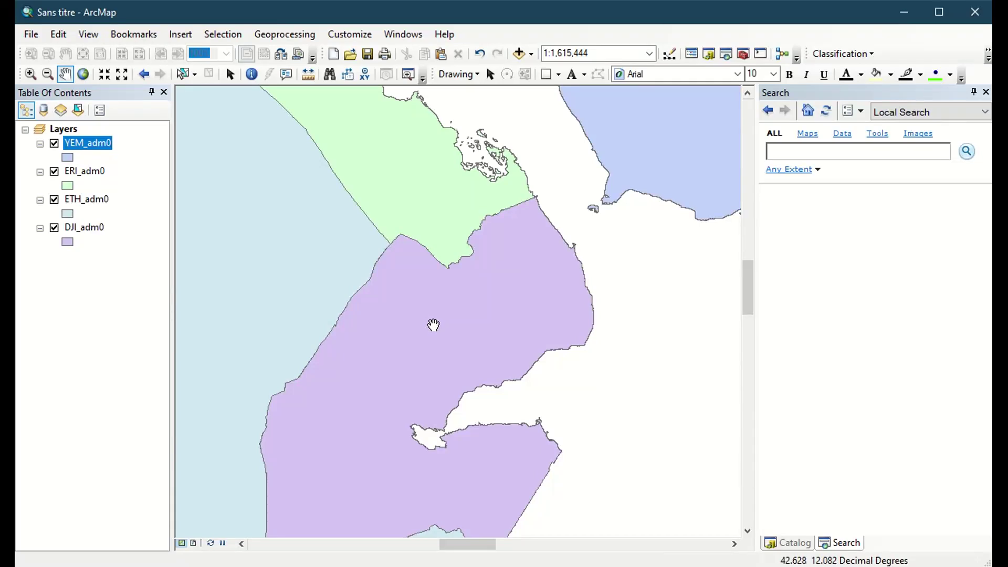
pyautogui.scroll(-3, 435, 326)
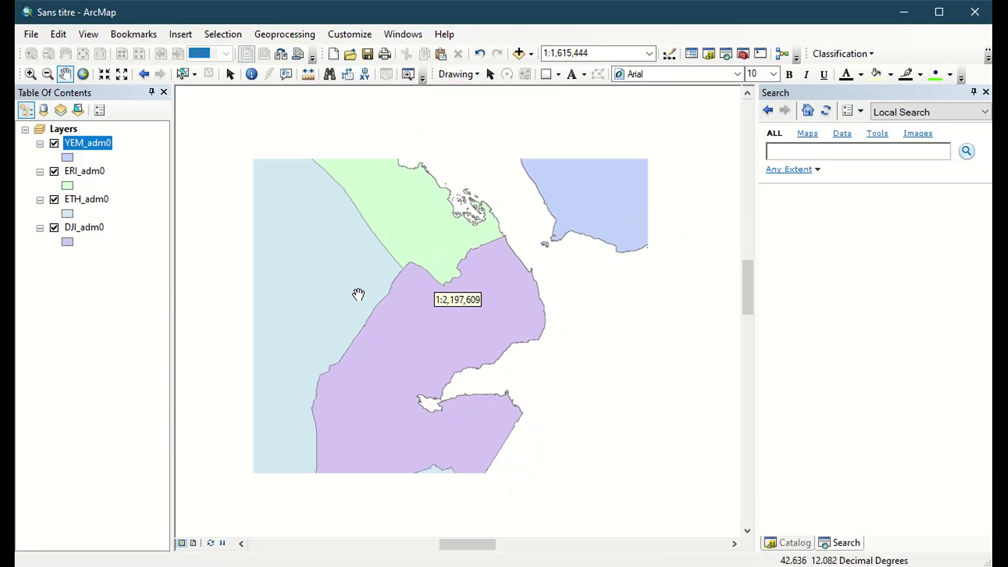
pyautogui.click(30, 73)
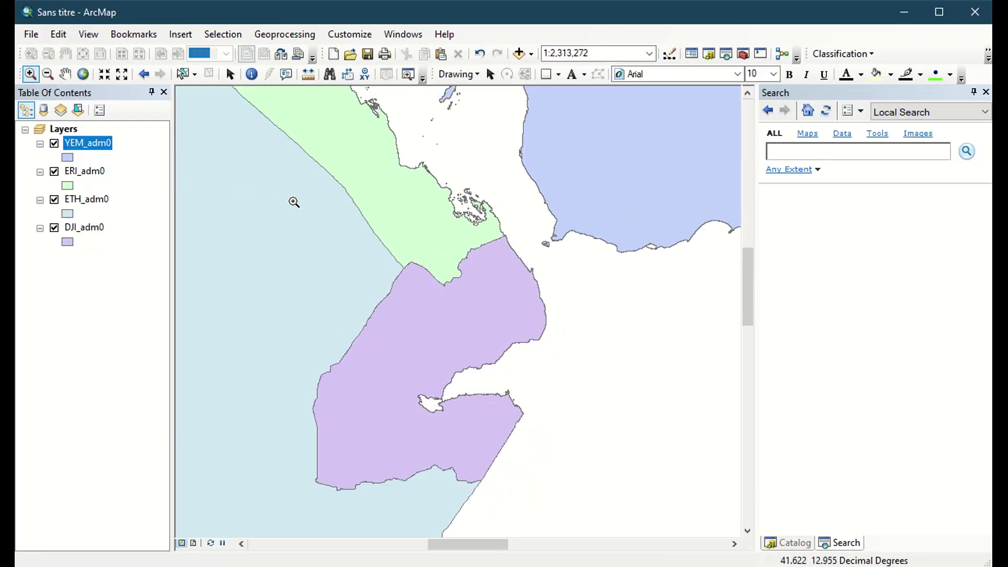
pyautogui.scroll(1, 292, 198)
pyautogui.click(47, 73)
pyautogui.click(379, 214)
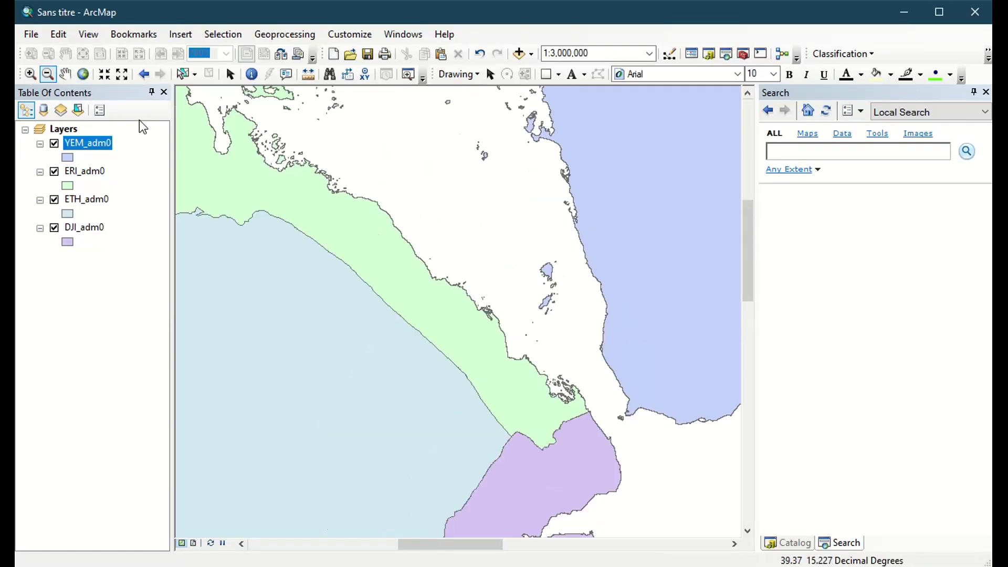
pyautogui.click(86, 74)
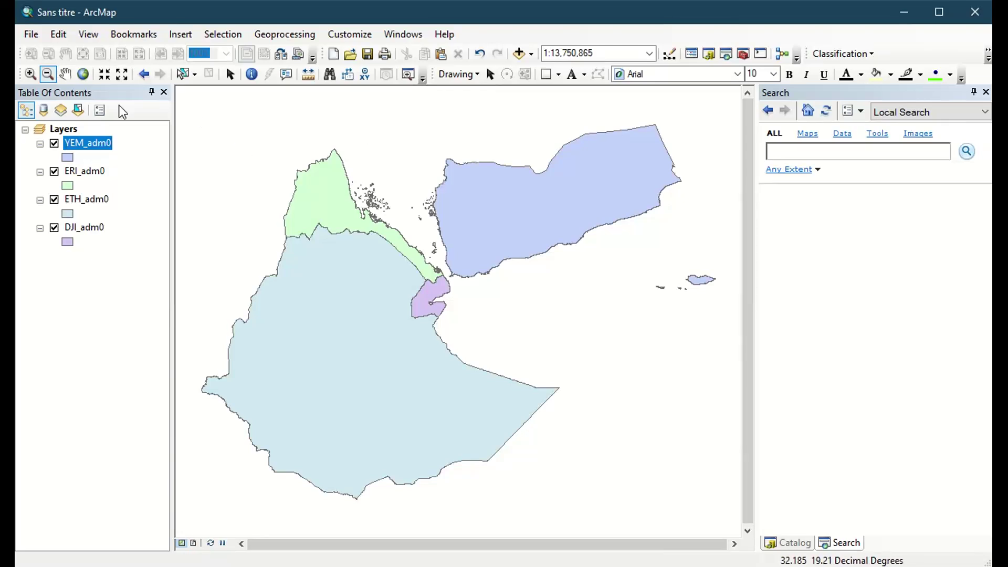
# Turn on feature labels for the YEM_adm0 layer
pyautogui.click(29, 75)
pyautogui.moveTo(257, 153); pyautogui.dragTo(720, 499)
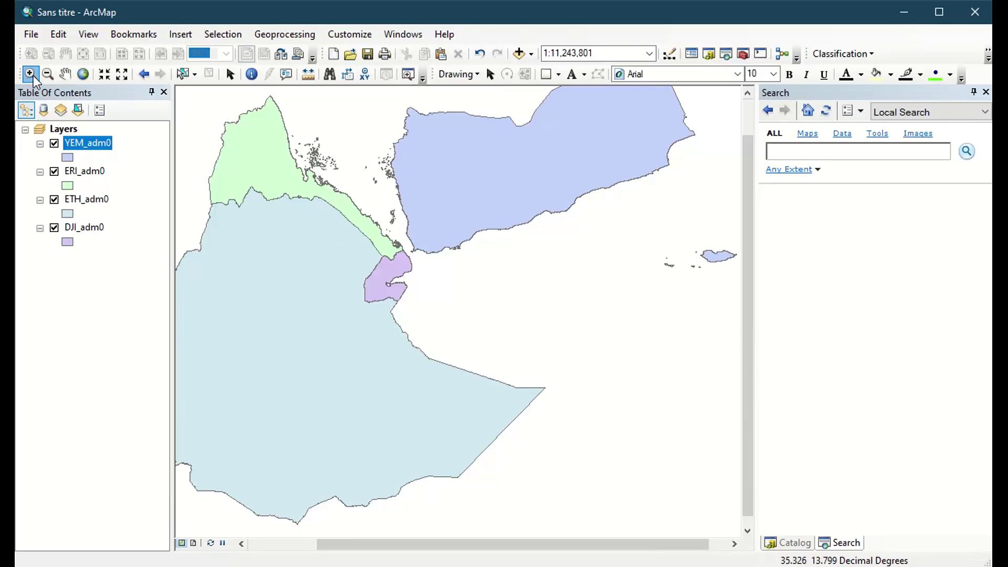
pyautogui.rightClick(91, 143)
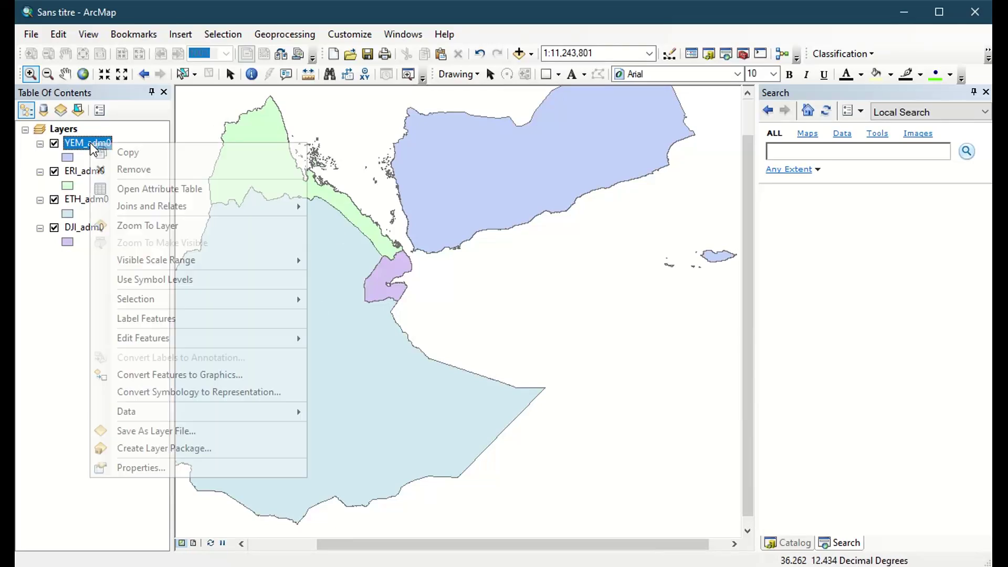
pyautogui.click(67, 264)
pyautogui.click(84, 227)
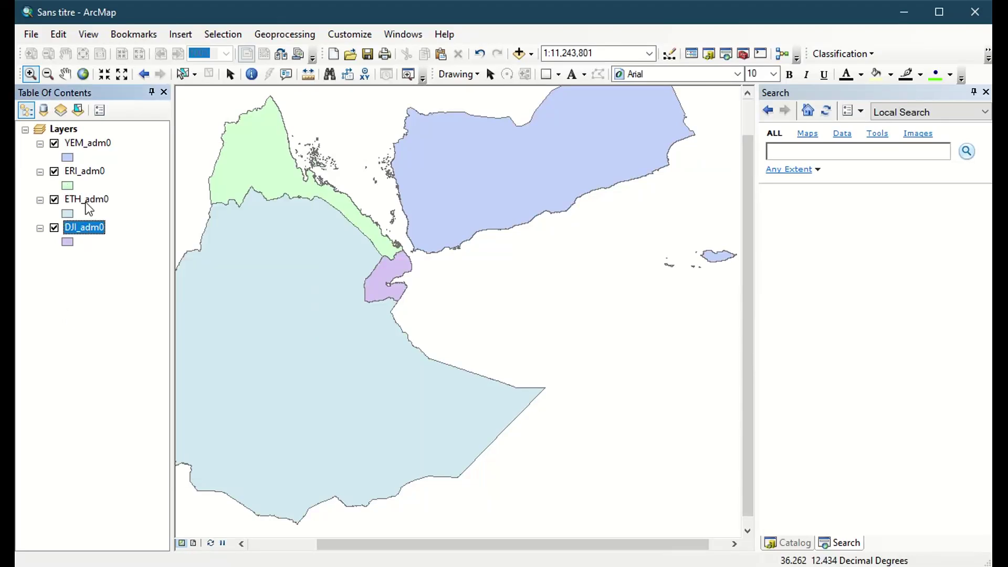
pyautogui.click(89, 148)
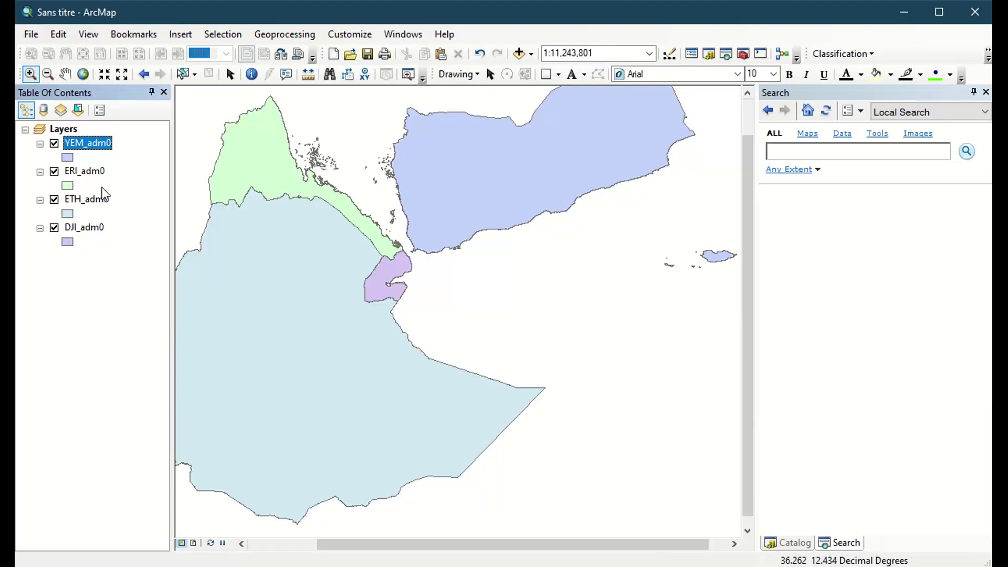
pyautogui.rightClick(88, 139)
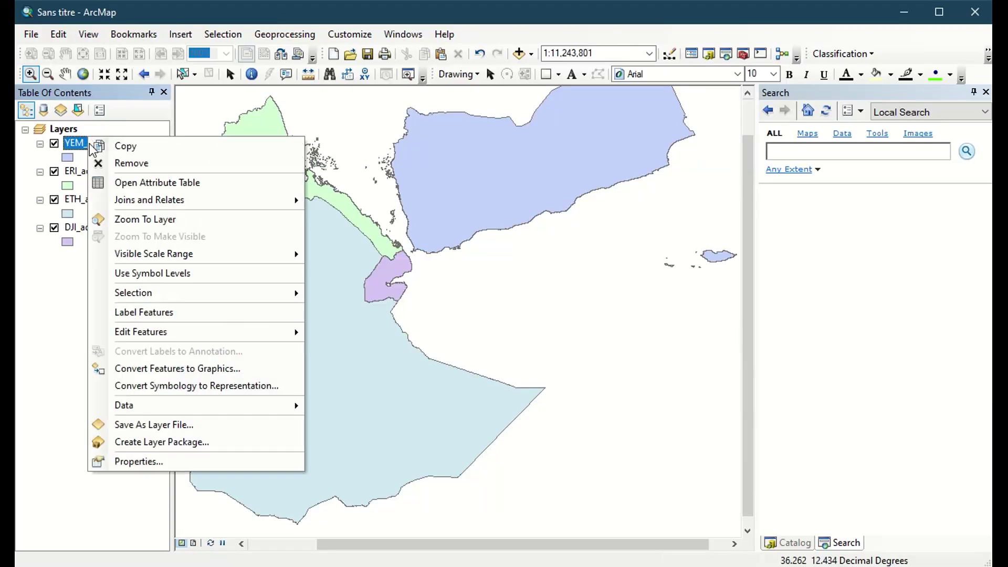
pyautogui.click(153, 317)
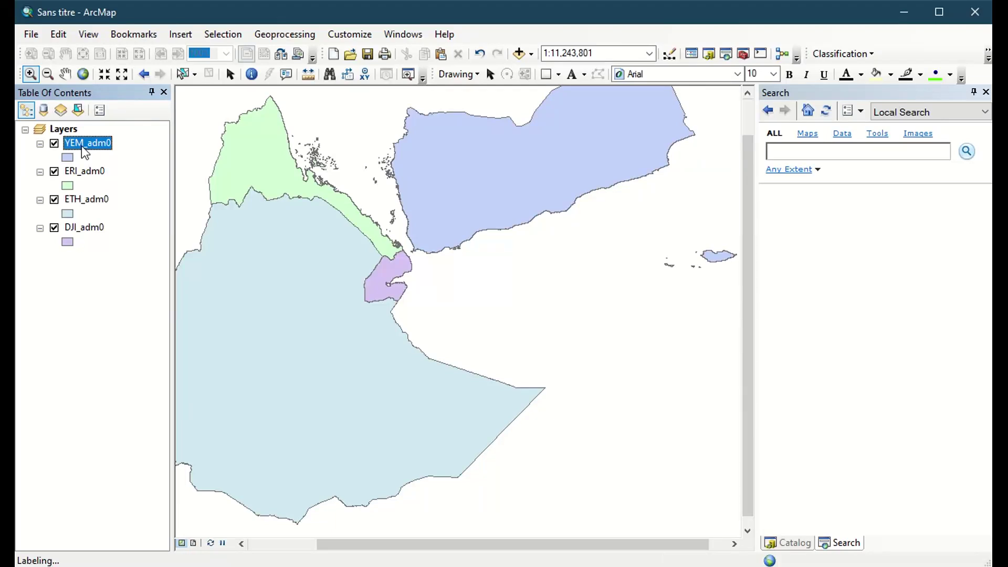
# Open the YEM_adm0 layer properties and review its general, source, selection, display, symbology and label settings
pyautogui.rightClick(83, 150)
pyautogui.click(159, 470)
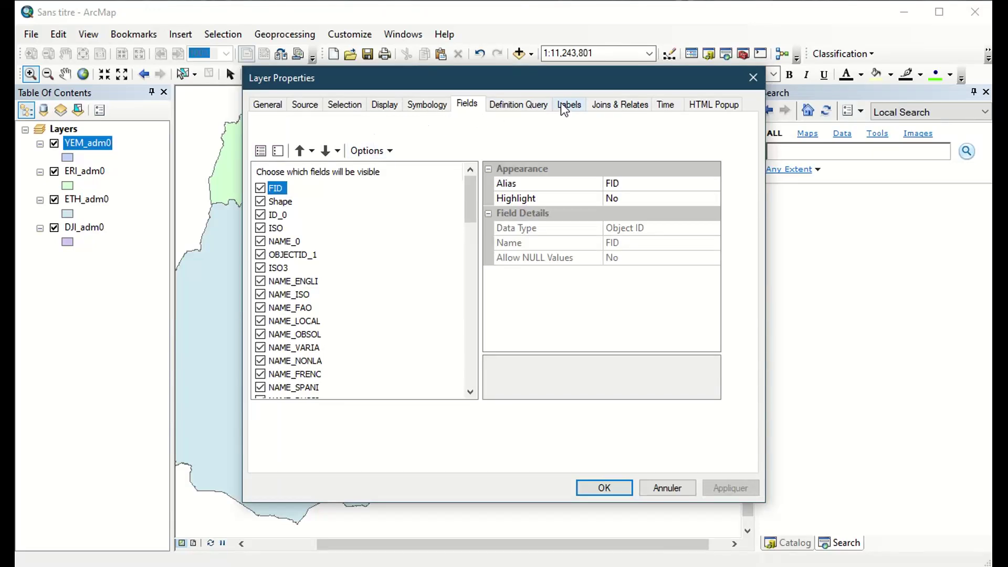
pyautogui.click(276, 105)
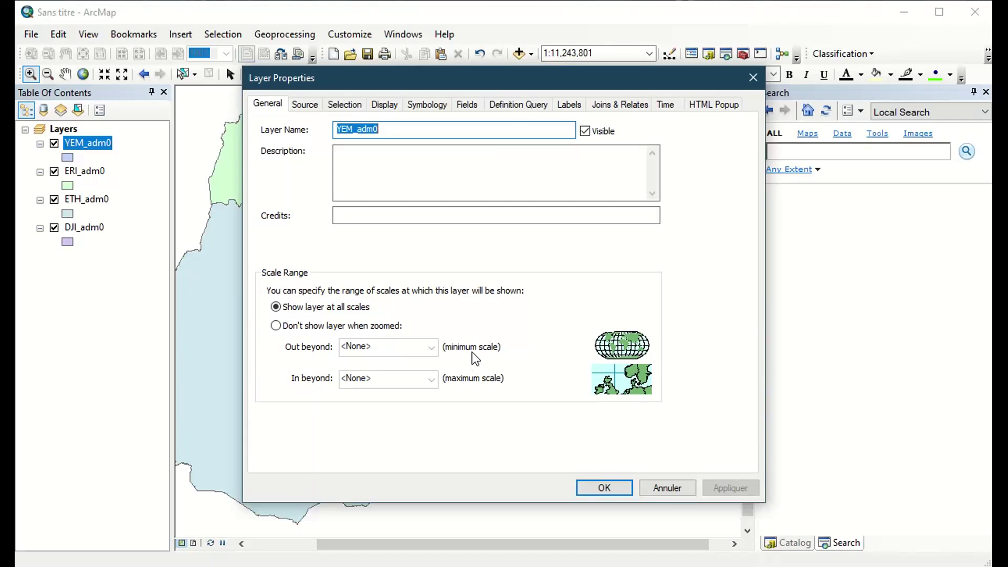
pyautogui.click(305, 104)
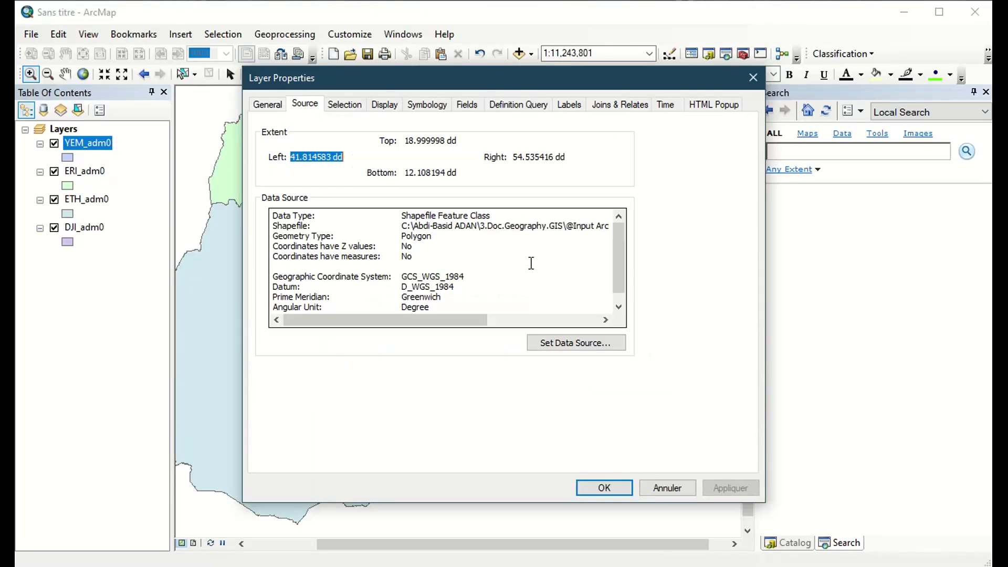
pyautogui.moveTo(323, 277); pyautogui.dragTo(374, 277)
pyautogui.click(423, 305)
pyautogui.click(345, 104)
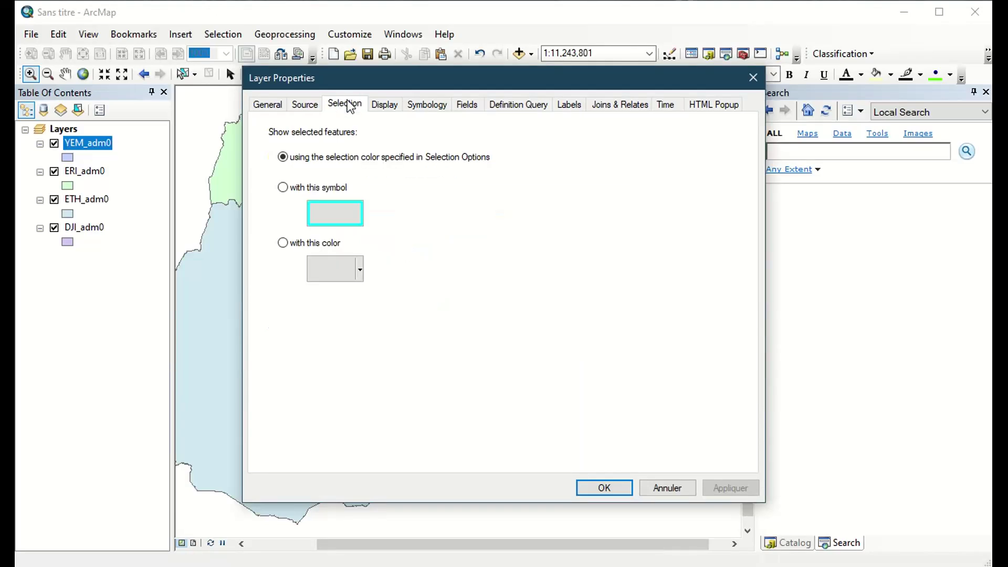
pyautogui.click(415, 104)
pyautogui.click(386, 105)
pyautogui.click(429, 106)
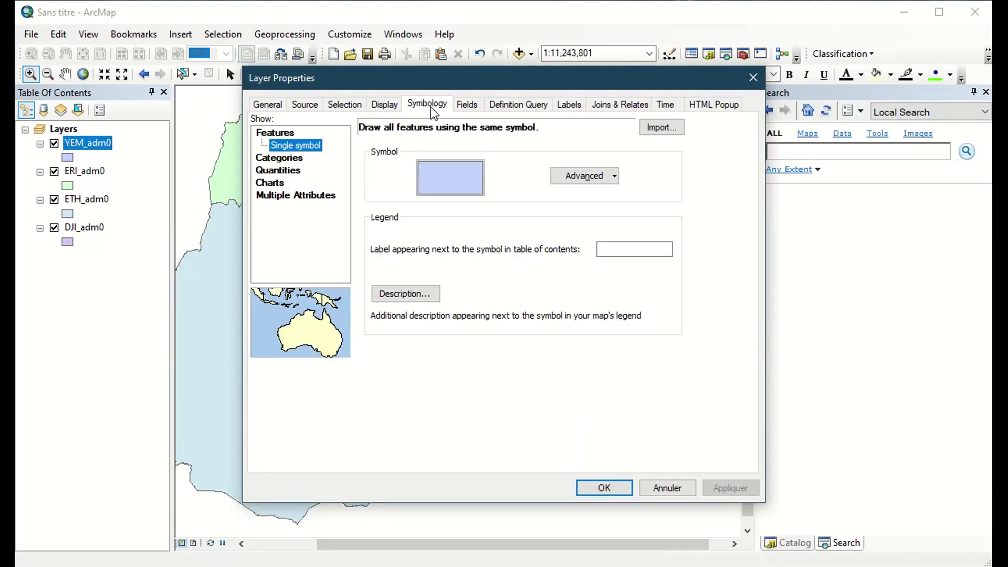
pyautogui.click(569, 106)
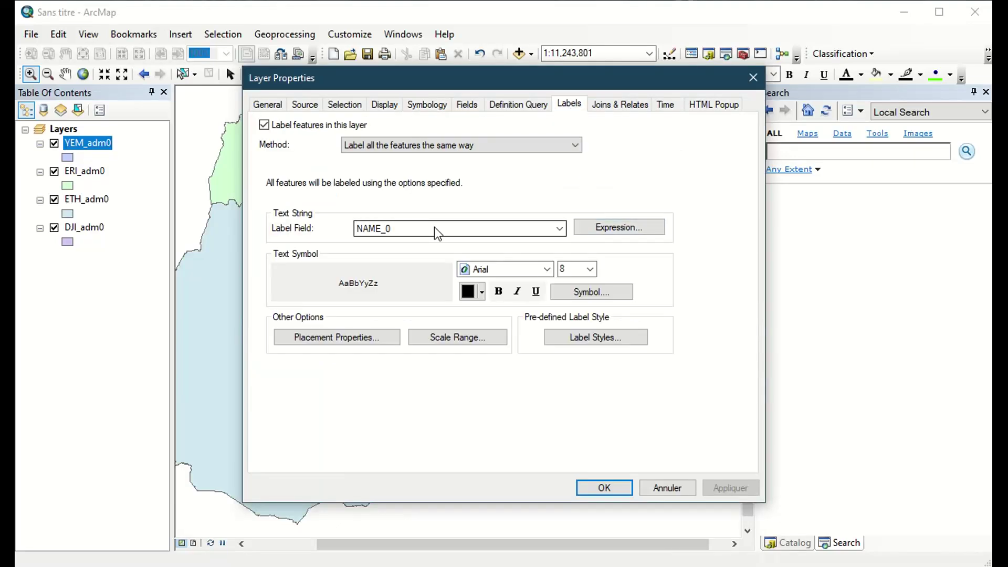
# Set the YEM_adm0 label font size to 33 and apply it to the map
pyautogui.doubleClick(567, 270)
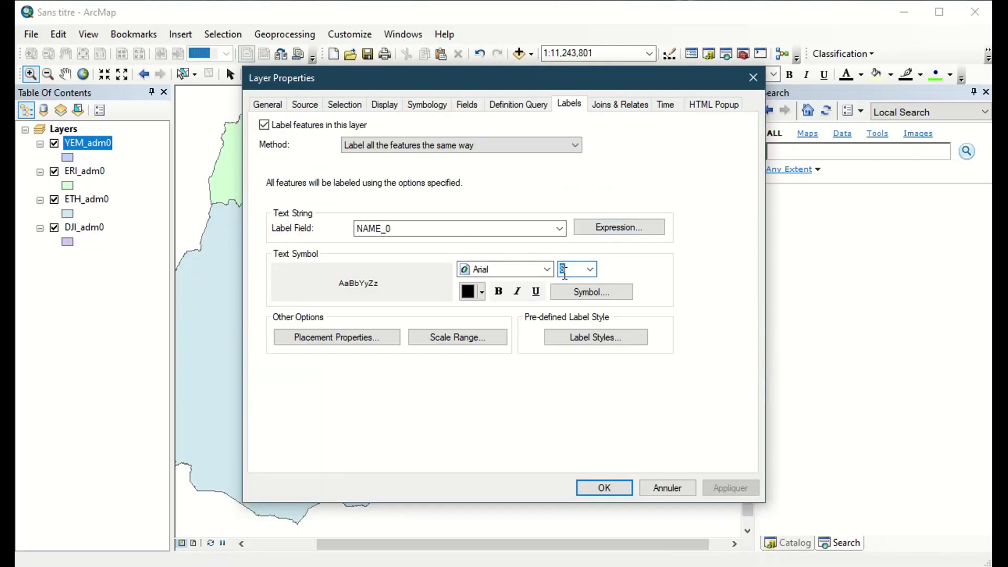
pyautogui.write('33')
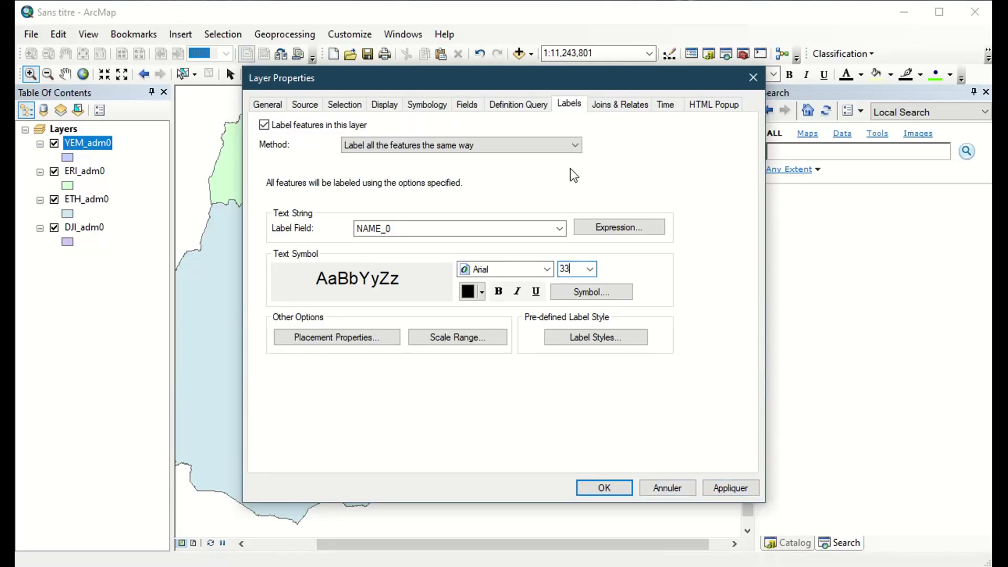
pyautogui.click(745, 494)
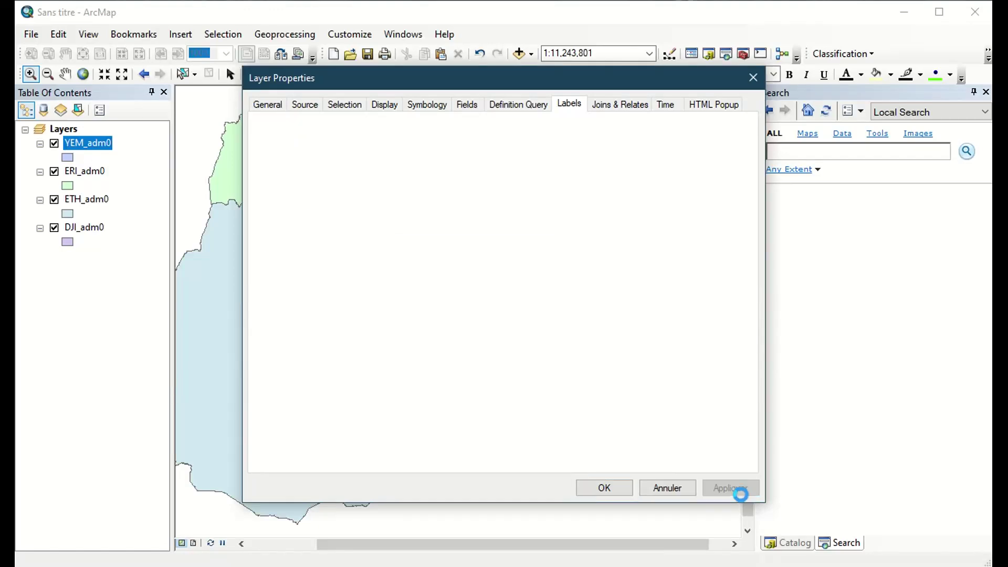
pyautogui.moveTo(275, 75); pyautogui.dragTo(239, 54)
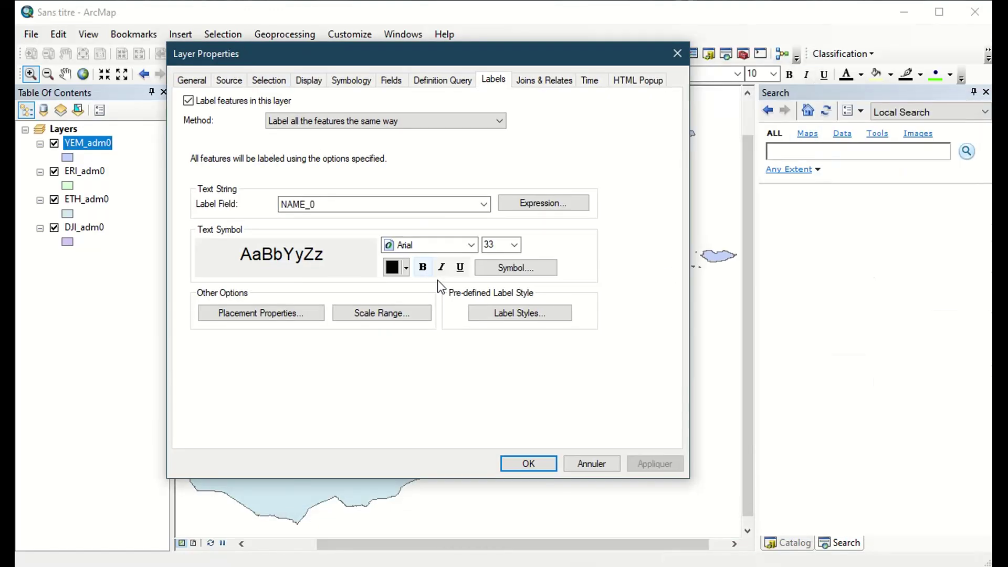
# Set the YEM_adm0 labels to Arial at size 25, apply the change and close the layer properties
pyautogui.write('25')
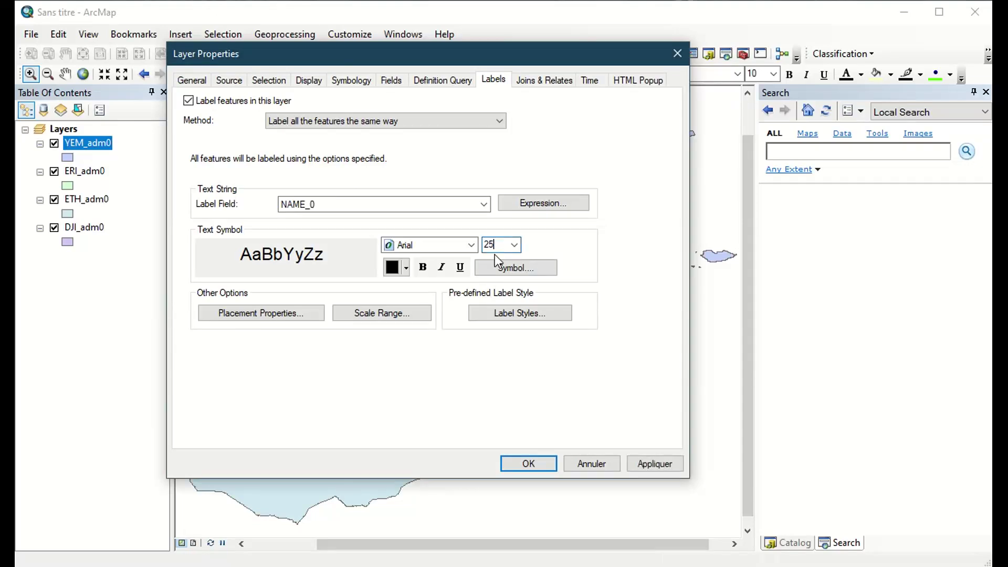
pyautogui.click(472, 246)
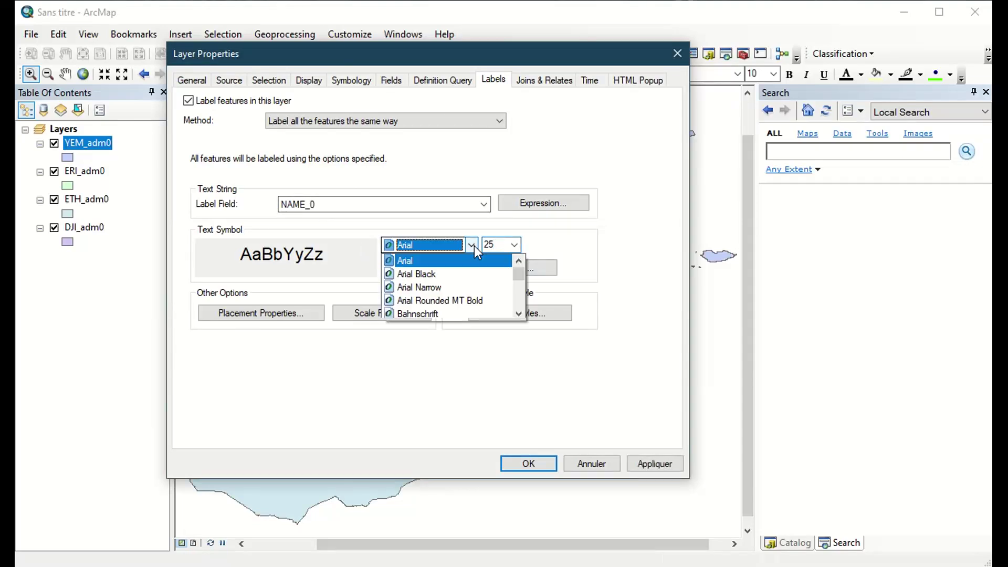
pyautogui.click(432, 261)
pyautogui.click(656, 469)
pyautogui.moveTo(269, 49)
pyautogui.mouseDown()
pyautogui.moveTo(282, 281)
pyautogui.moveTo(268, 160)
pyautogui.mouseUp()
pyautogui.moveTo(417, 160); pyautogui.dragTo(377, 78)
pyautogui.click(482, 494)
# Set the label font size of the ERI_adm0 layer to 20 in its layer properties
pyautogui.click(84, 170)
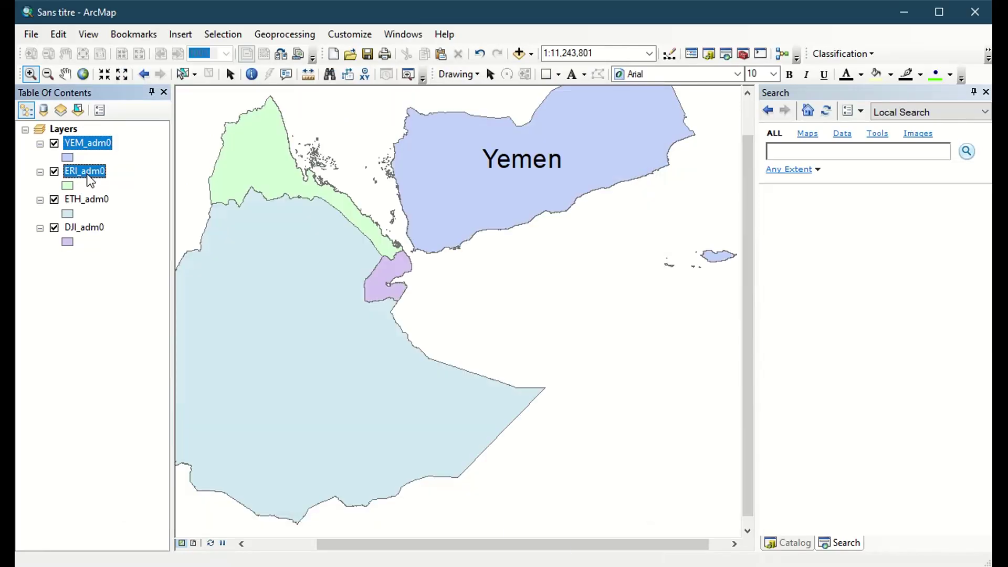
pyautogui.rightClick(84, 171)
pyautogui.click(163, 499)
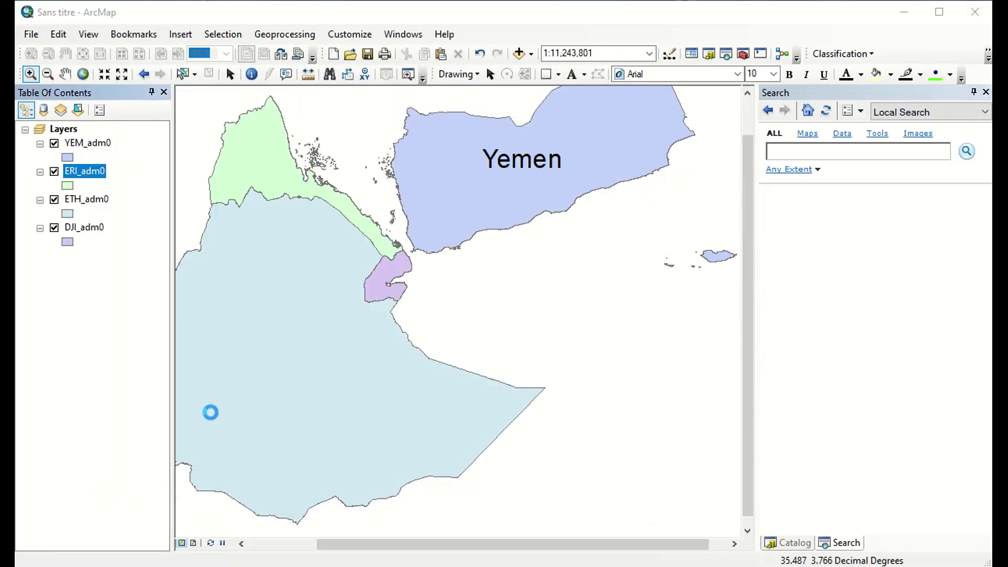
pyautogui.click(576, 298)
pyautogui.write('20')
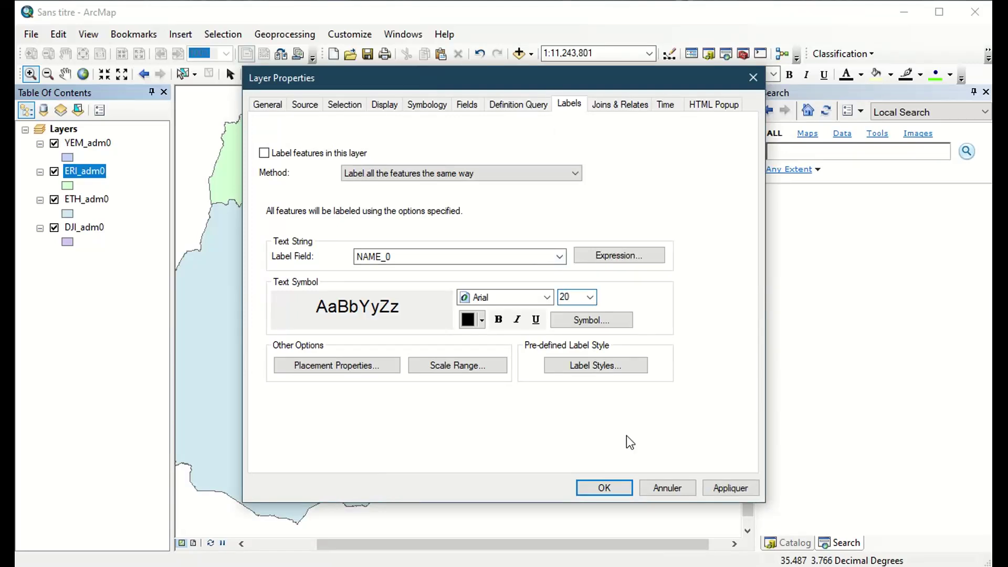
pyautogui.click(714, 486)
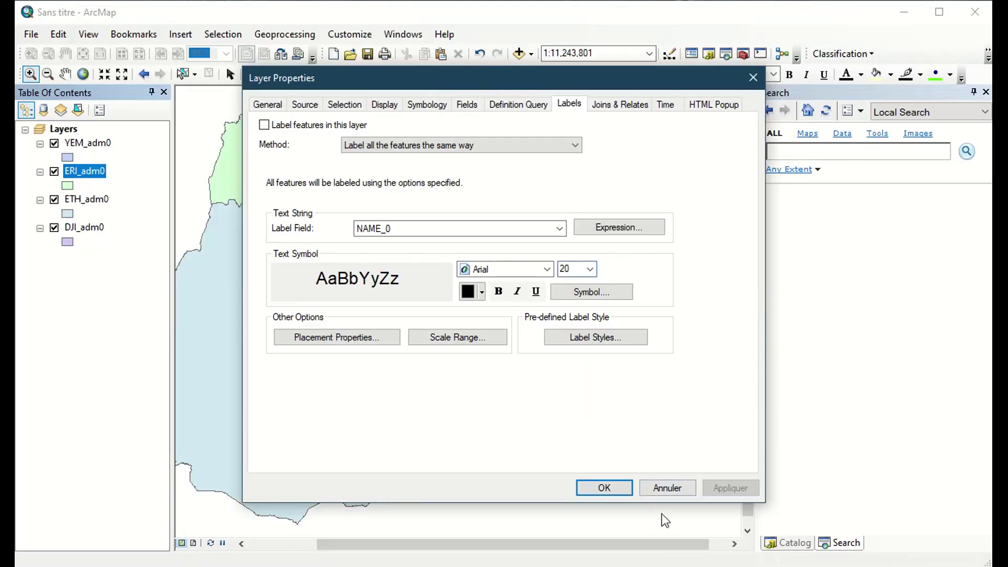
pyautogui.click(604, 488)
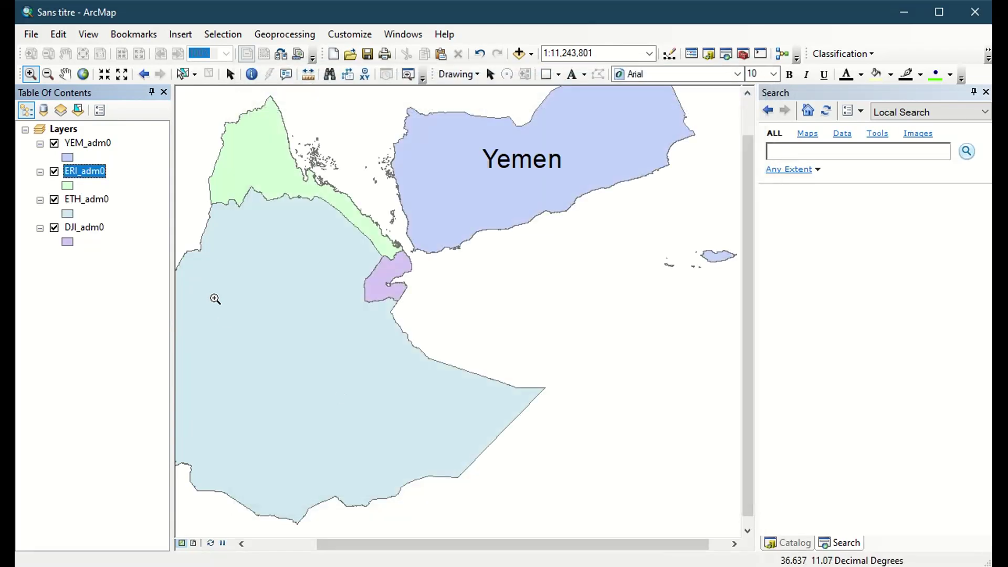
# Enable feature labeling for the ERI_adm0 layer in its layer properties
pyautogui.rightClick(77, 167)
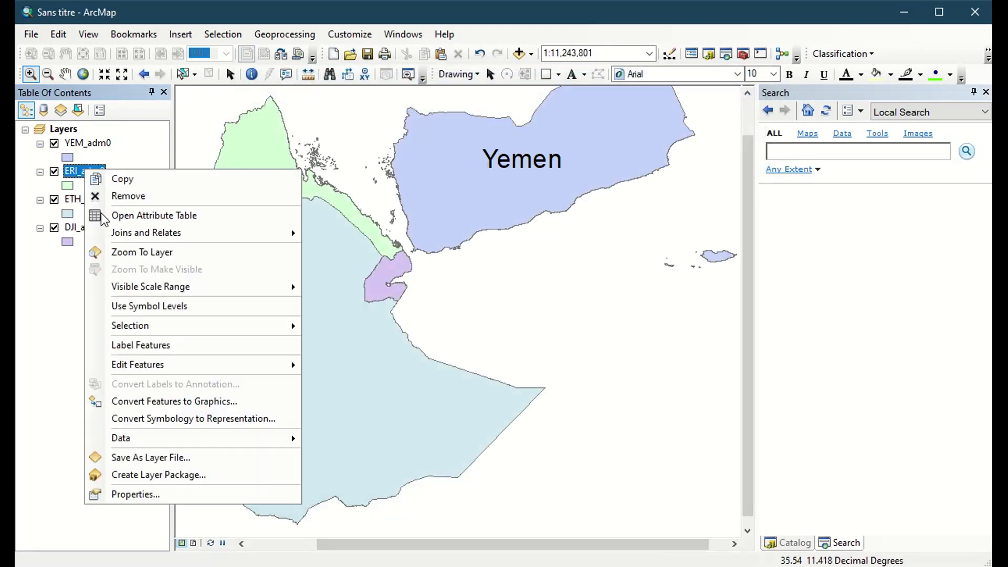
pyautogui.click(194, 494)
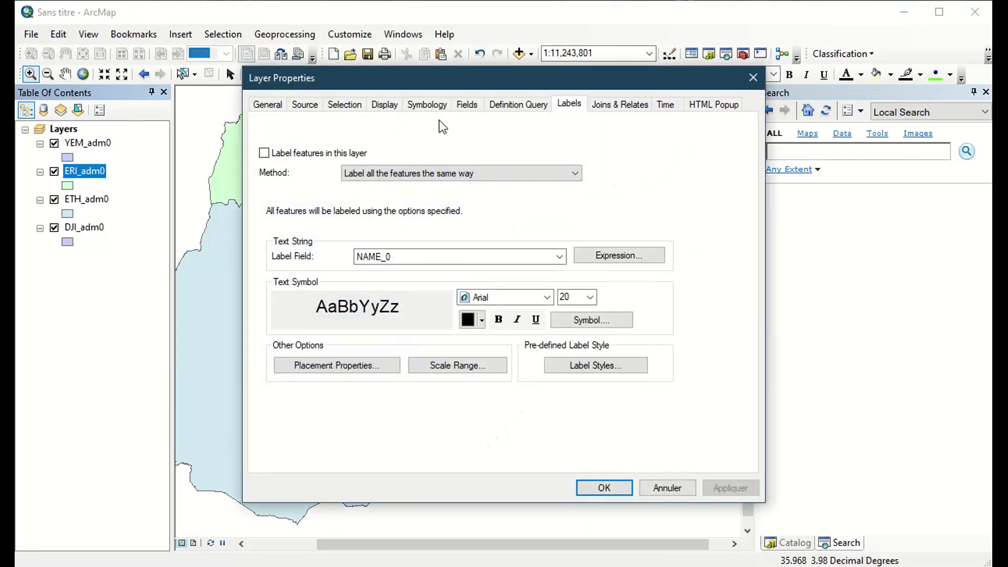
pyautogui.click(263, 152)
pyautogui.click(619, 483)
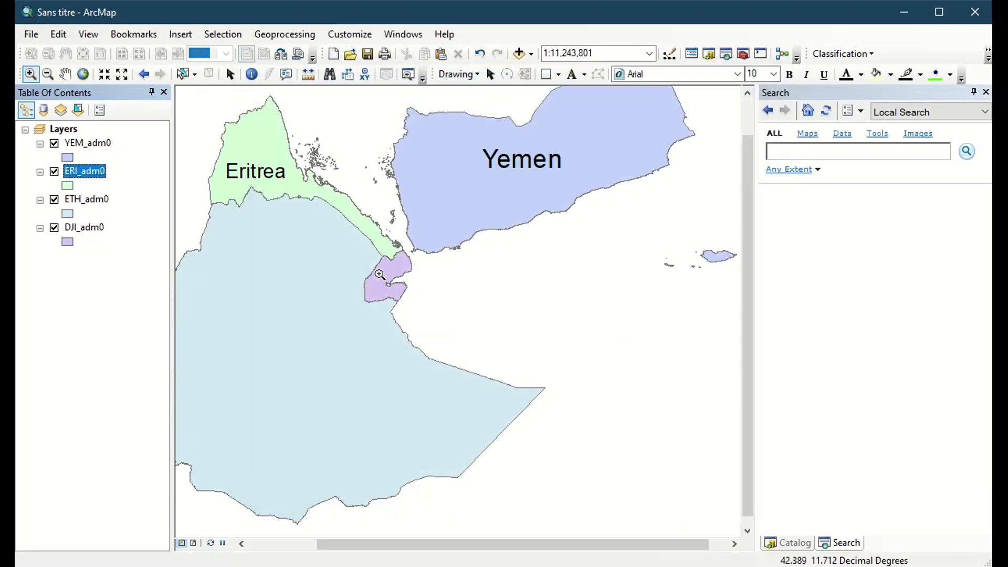
# Enable feature labels for the ETH_adm0 layer and set their font size to 20
pyautogui.click(79, 200)
pyautogui.rightClick(68, 198)
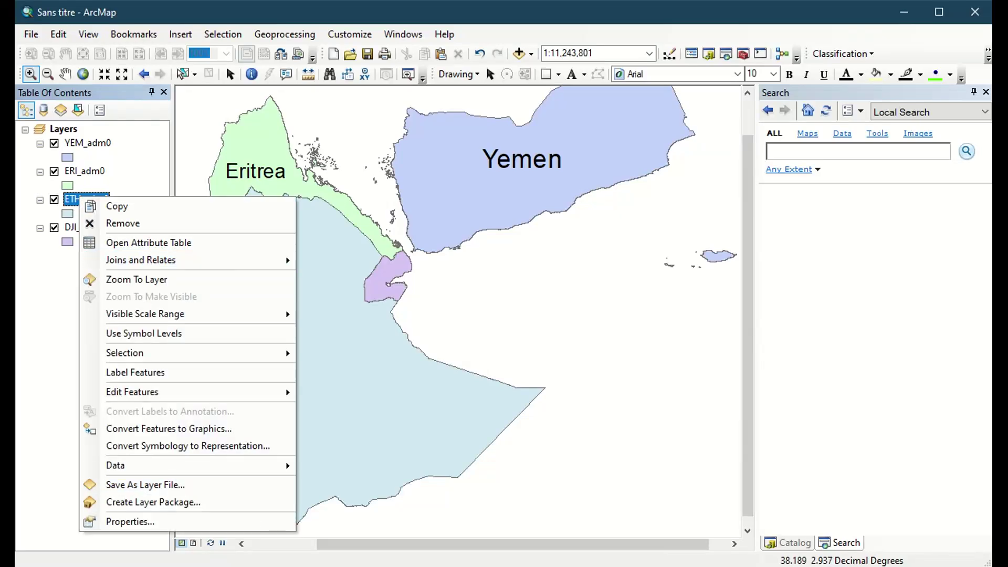
pyautogui.click(217, 524)
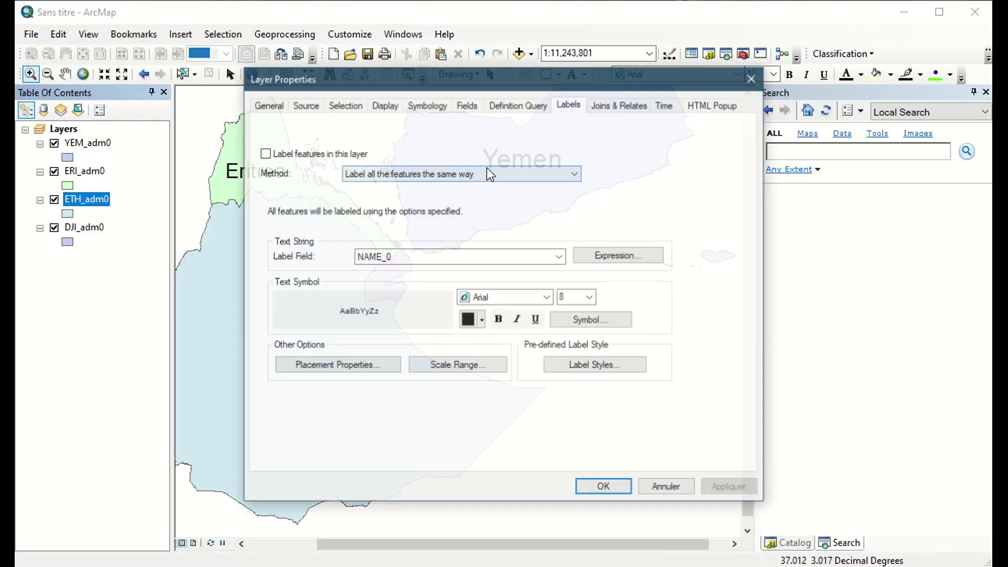
pyautogui.click(265, 153)
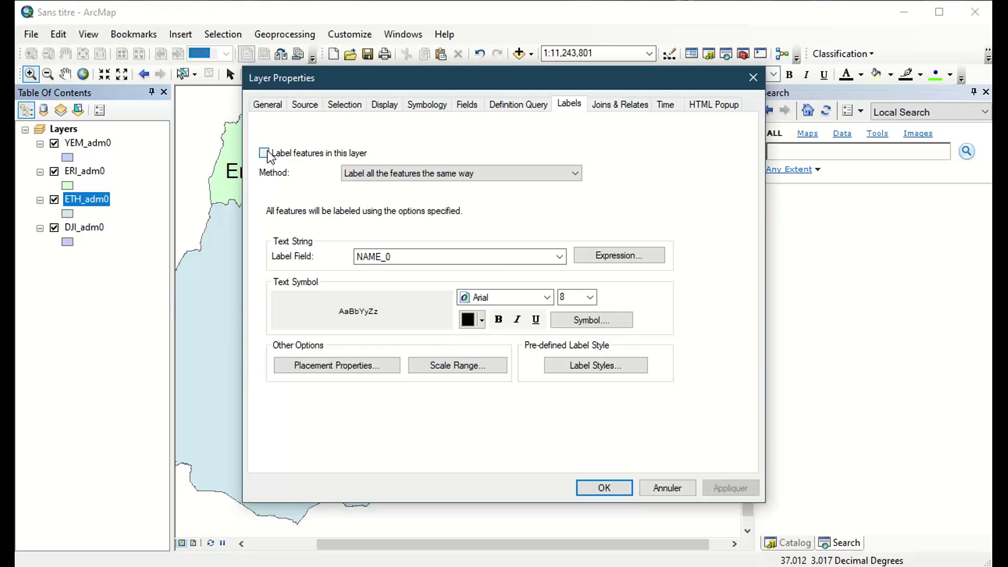
pyautogui.doubleClick(573, 294)
pyautogui.write('20')
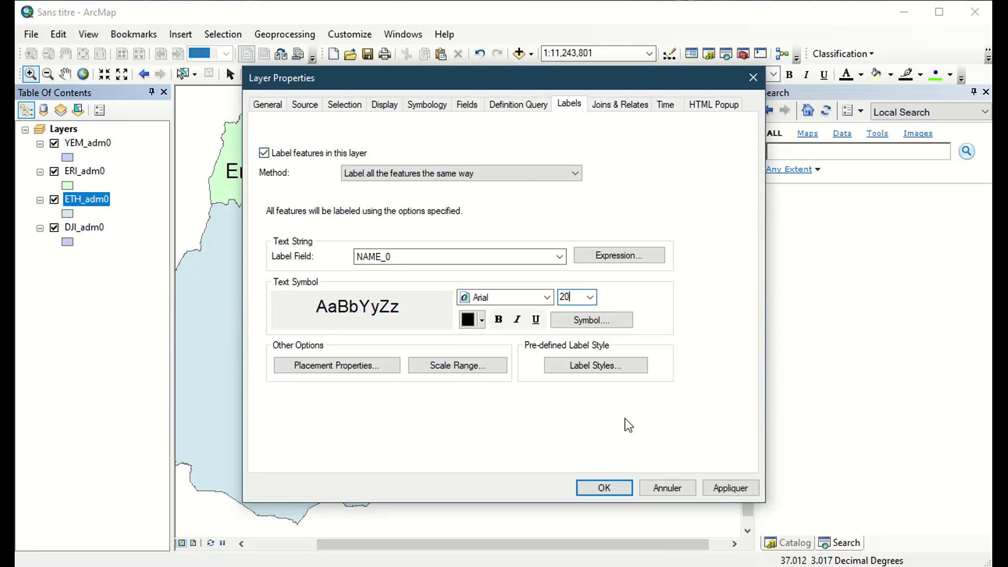
pyautogui.click(627, 489)
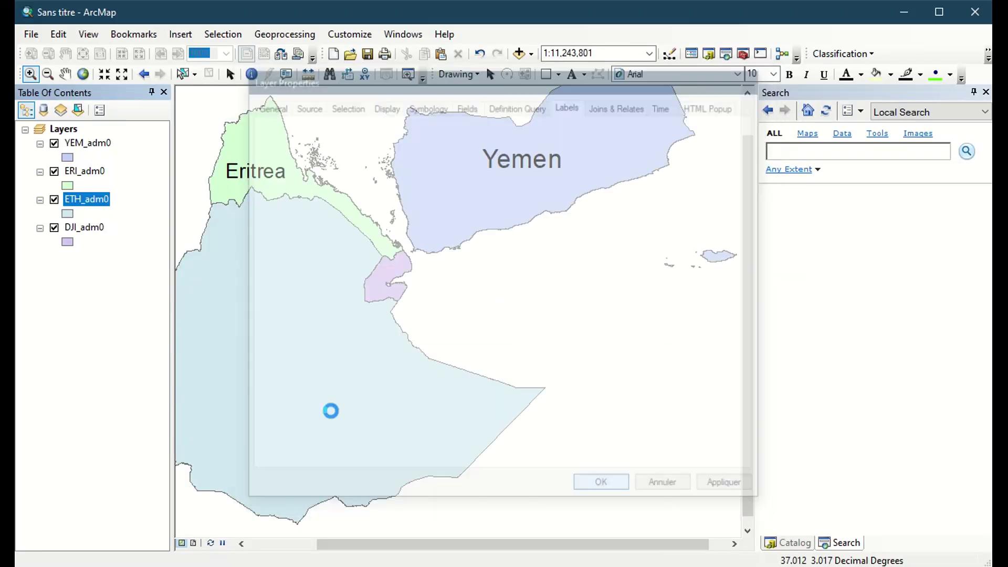
# Enable feature labels for the DJI_adm0 layer and set their font size to 20
pyautogui.rightClick(88, 229)
pyautogui.click(180, 547)
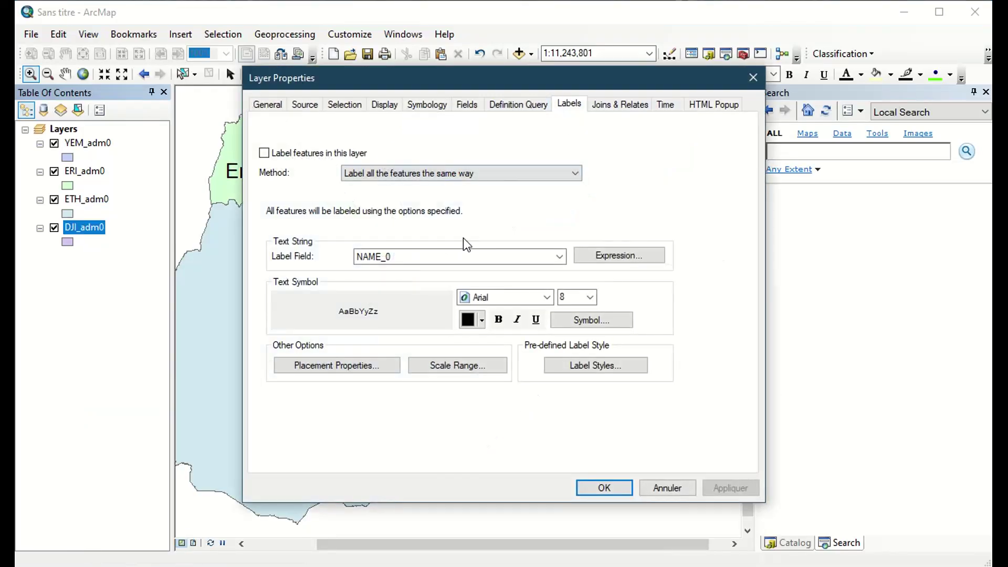
pyautogui.click(266, 155)
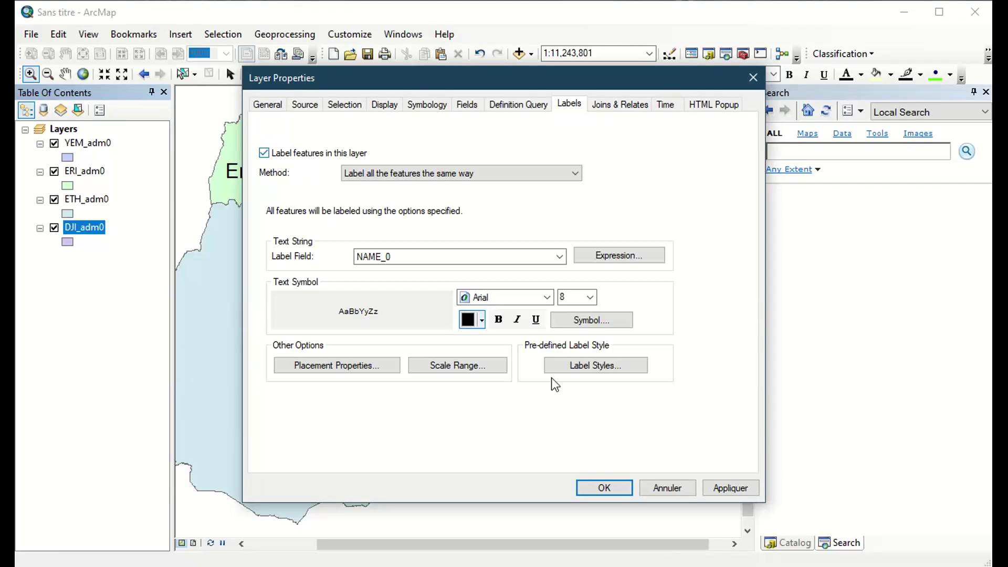
pyautogui.doubleClick(580, 298)
pyautogui.write('3')
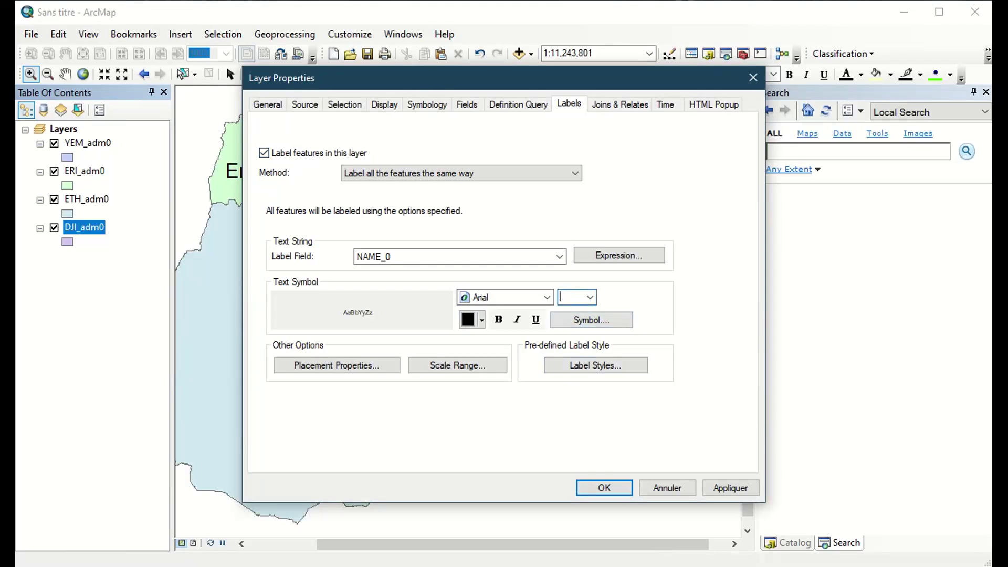
pyautogui.write('20')
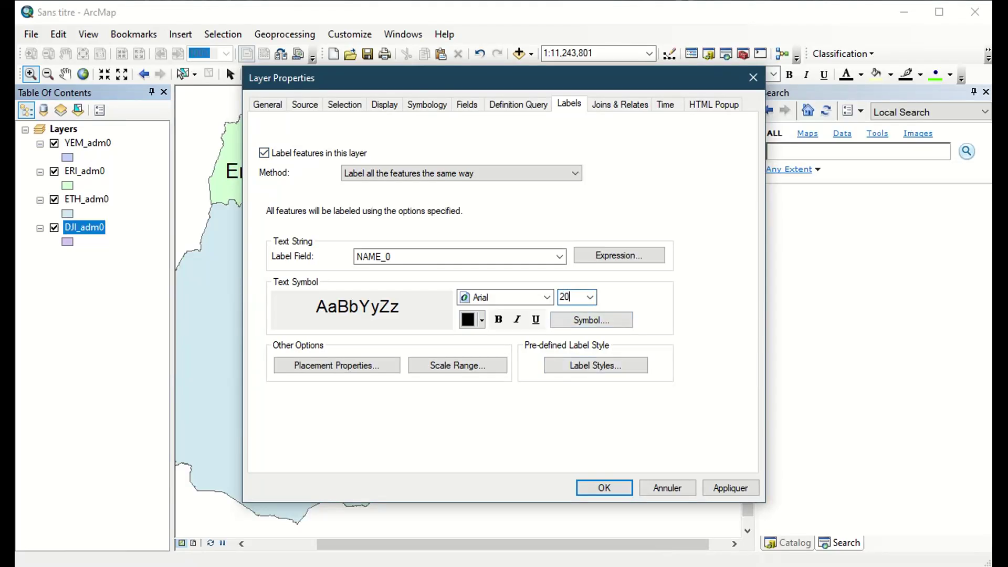
pyautogui.click(600, 487)
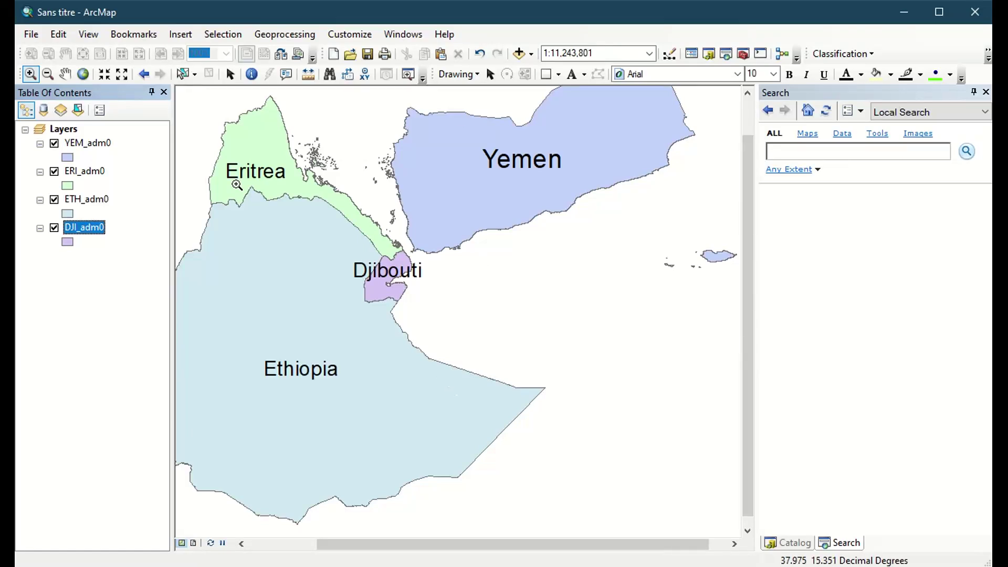
# Turn off feature labels for the DJI_adm0, ETH_adm0, ERI_adm0 and YEM_adm0 layers
pyautogui.rightClick(86, 227)
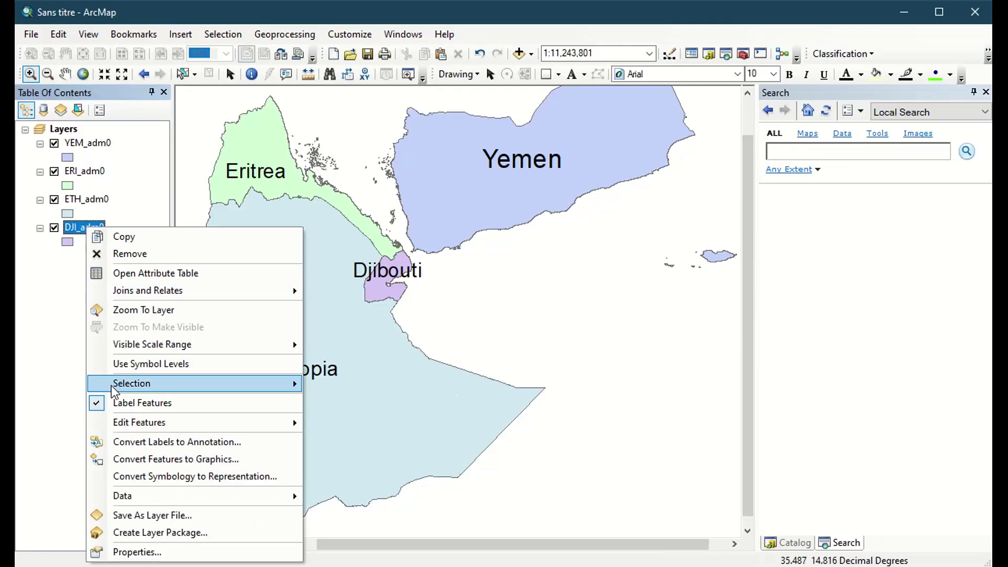
pyautogui.click(142, 403)
pyautogui.keyDown('ctrl'); pyautogui.click(68, 199); pyautogui.keyUp('ctrl')
pyautogui.rightClick(68, 199)
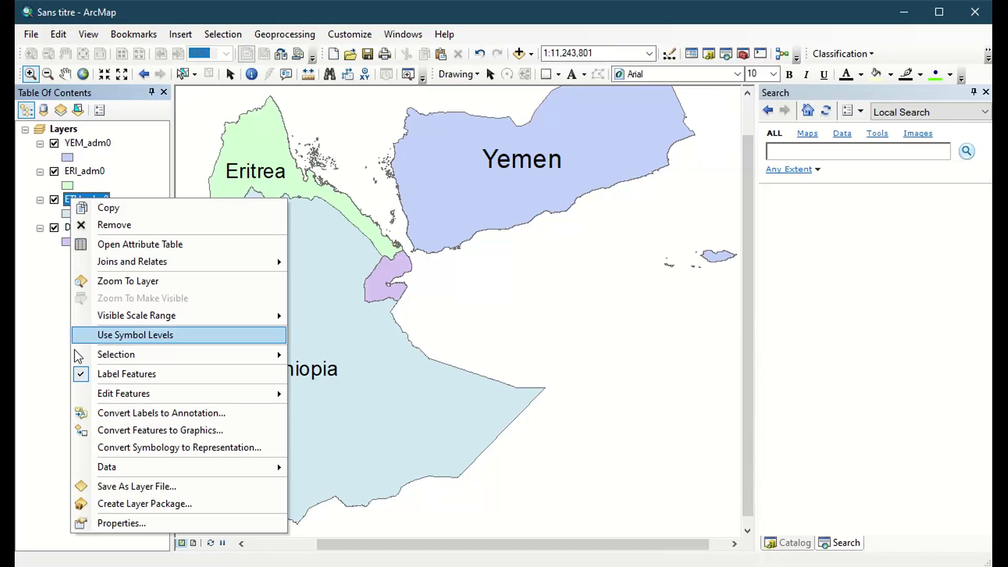
pyautogui.click(79, 373)
pyautogui.rightClick(72, 172)
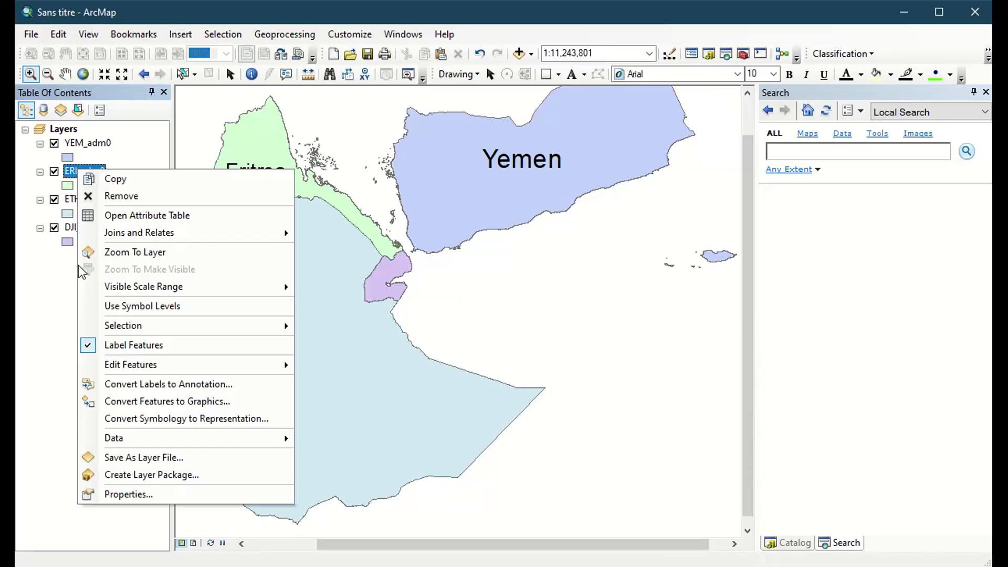
pyautogui.click(90, 348)
pyautogui.rightClick(88, 148)
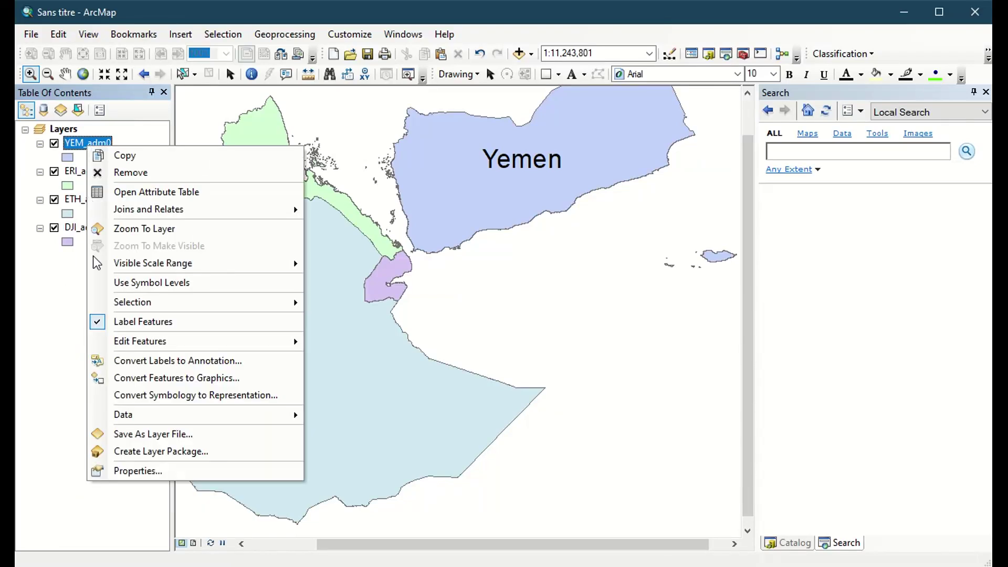
pyautogui.click(93, 323)
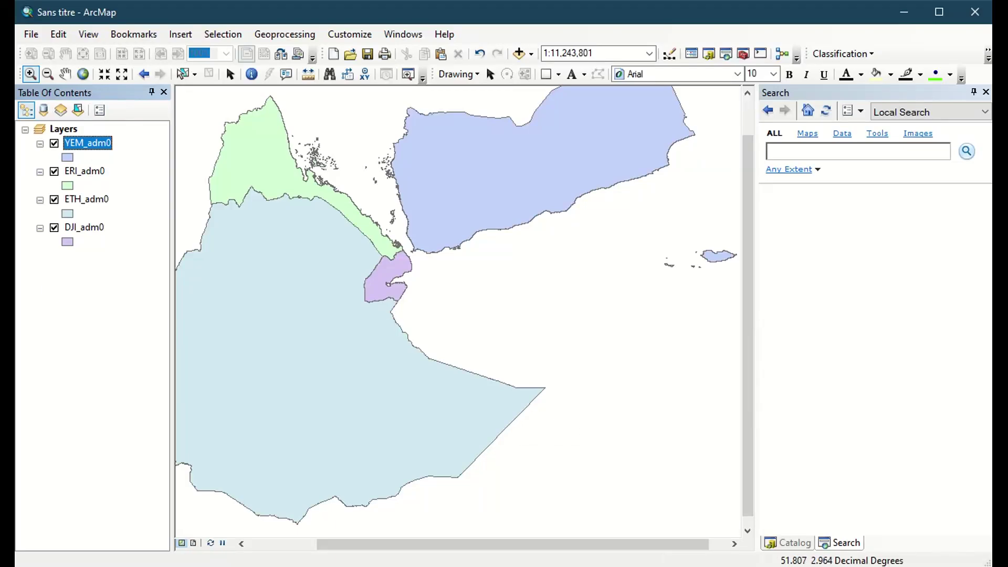
# Search the local tools and data for "merger"
pyautogui.moveTo(680, 566)
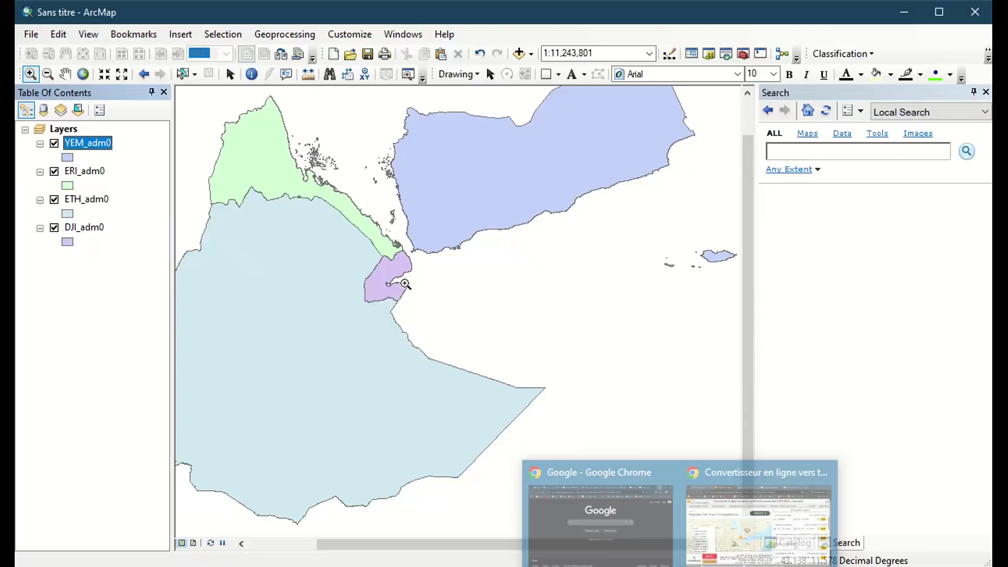
pyautogui.click(800, 152)
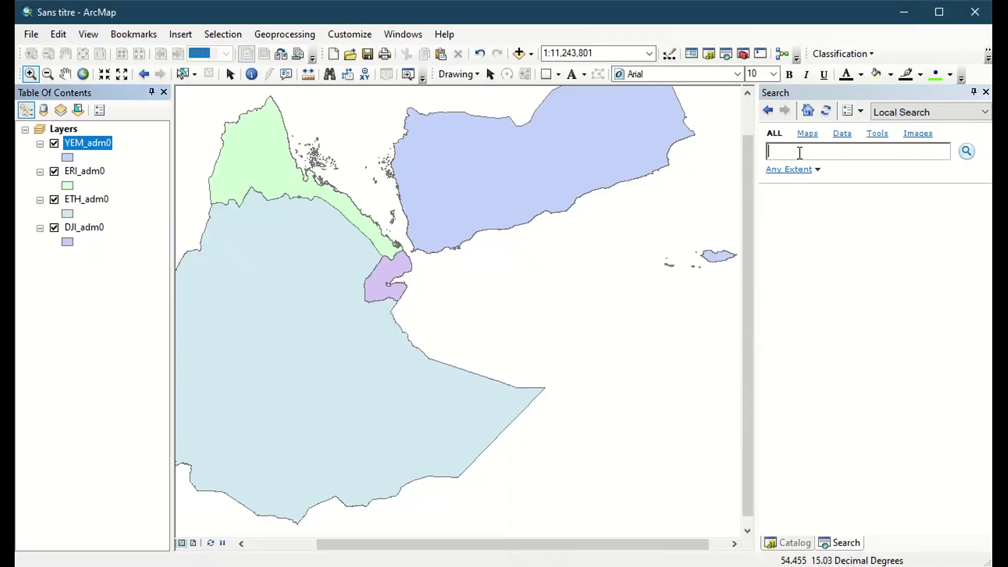
pyautogui.write('me')
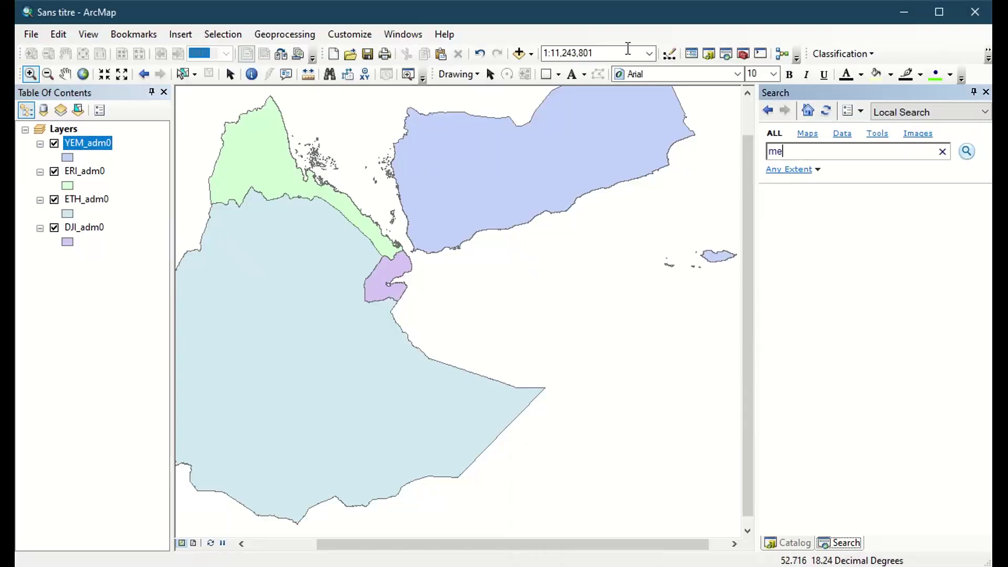
pyautogui.click(987, 92)
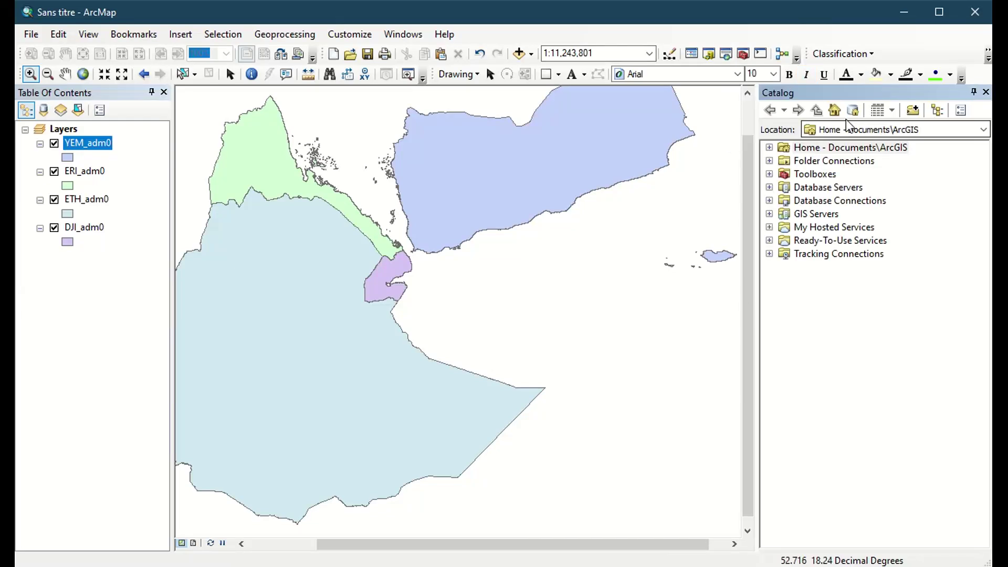
pyautogui.click(726, 57)
pyautogui.press('BackSpace')
pyautogui.press('BackSpace')
pyautogui.write('merger')
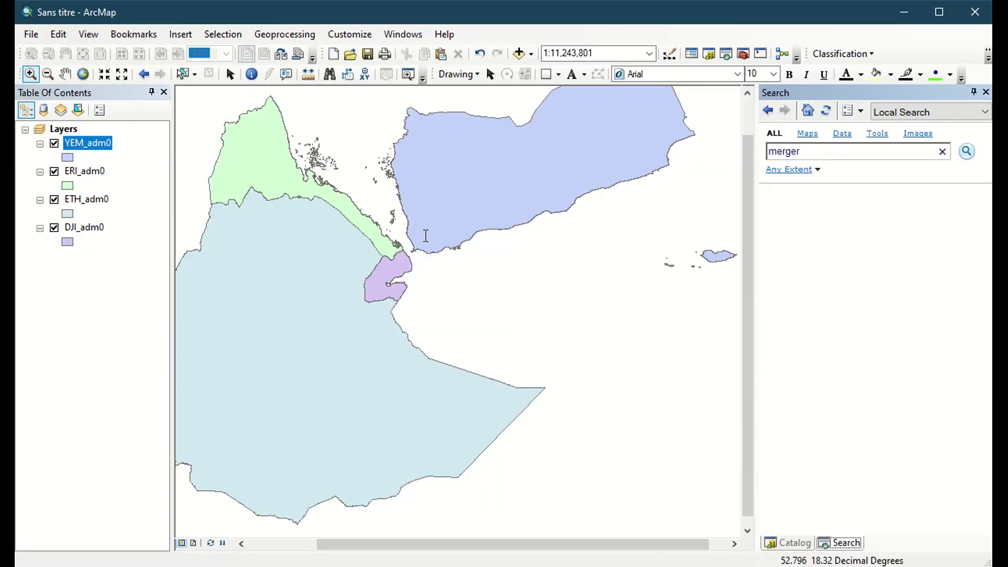
pyautogui.click(967, 151)
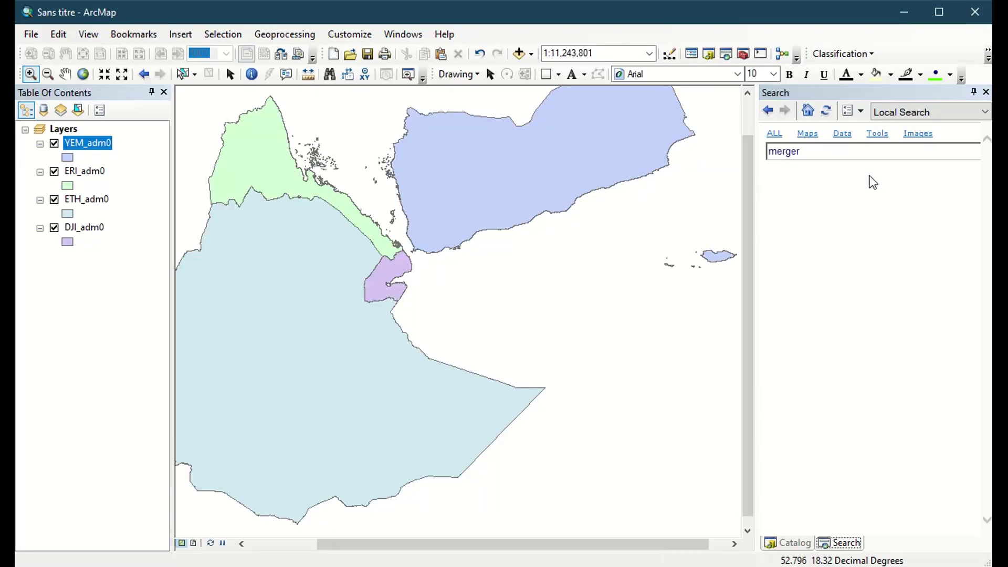
# Correct the search term to "merge" and open the Merge (Data Management) tool
pyautogui.click(821, 151)
pyautogui.press('BackSpace')
pyautogui.press('BackSpace')
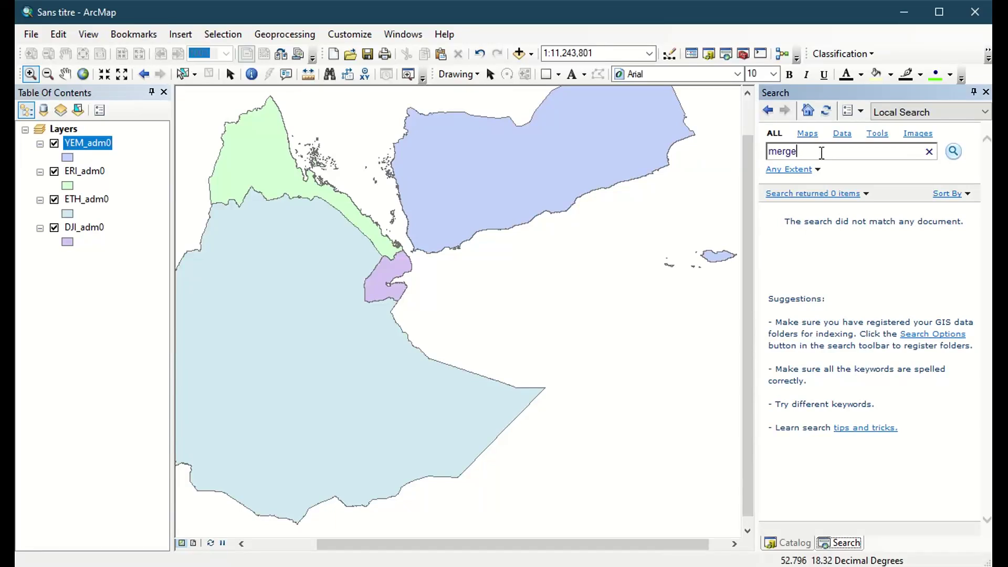
pyautogui.press('Return')
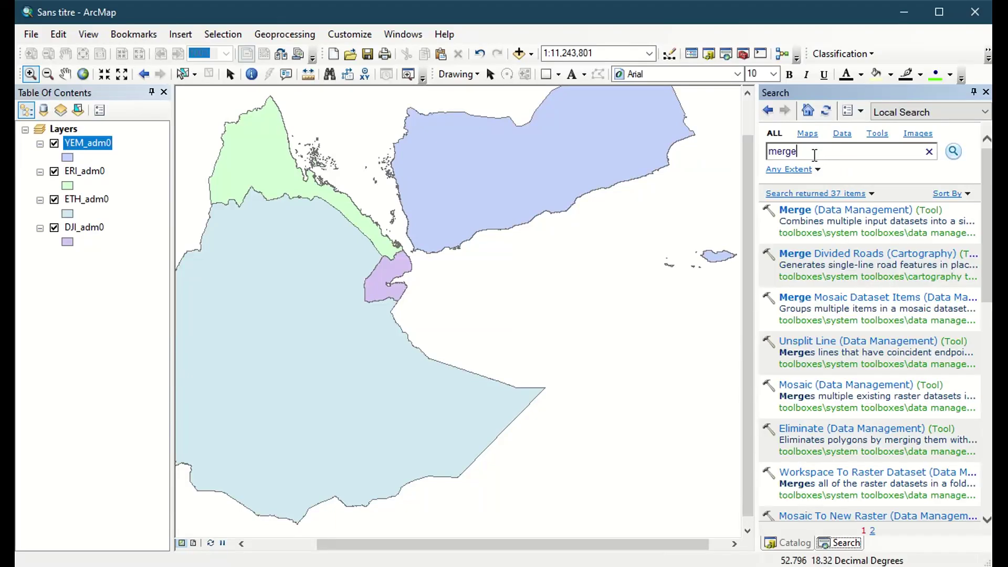
pyautogui.click(828, 210)
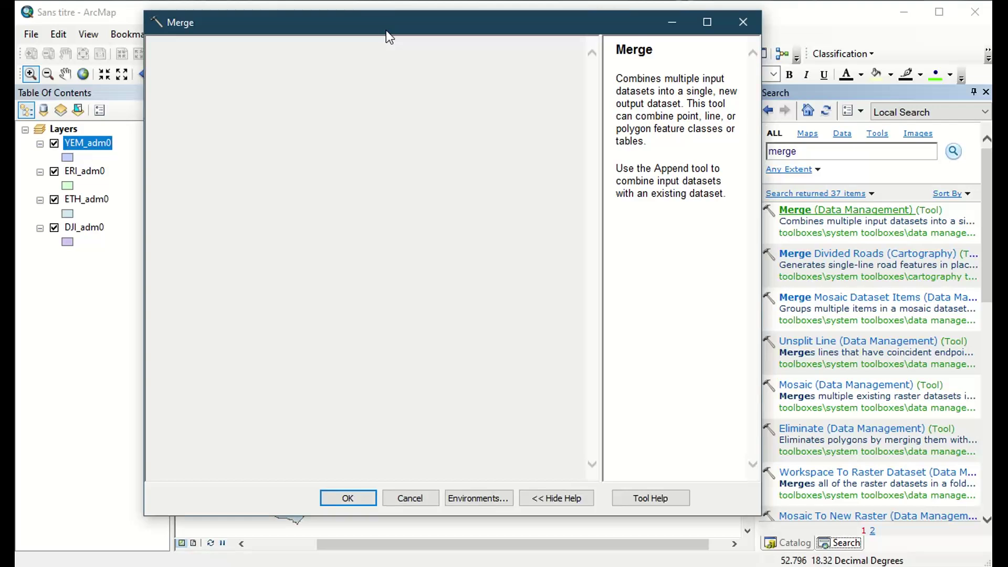
# Merge YEM_adm0, ERI_adm0, ETH_adm0 and DJI_adm0 into one dataset, keeping the default output path in Default.gdb
pyautogui.moveTo(389, 30); pyautogui.dragTo(525, 40)
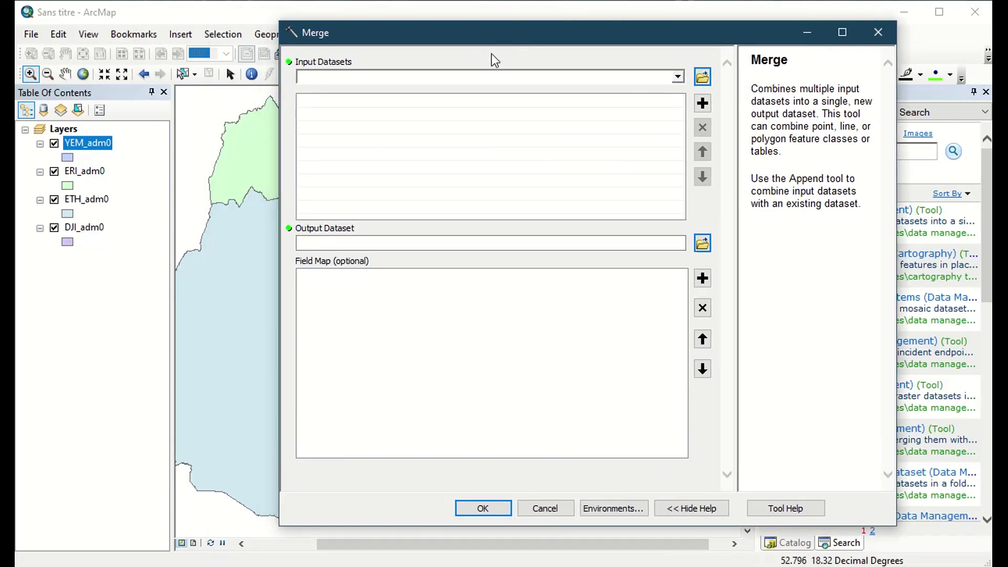
pyautogui.click(678, 77)
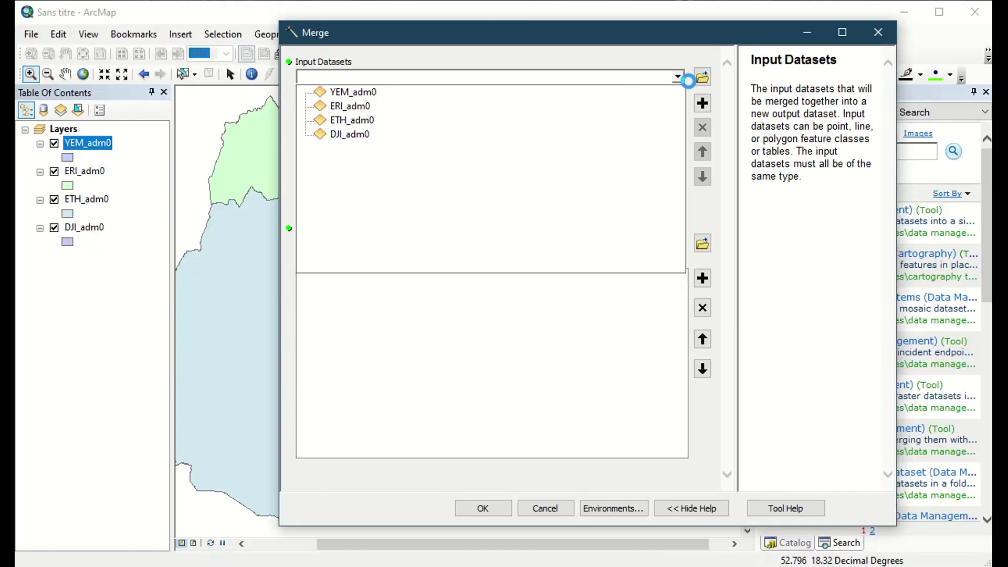
pyautogui.click(678, 77)
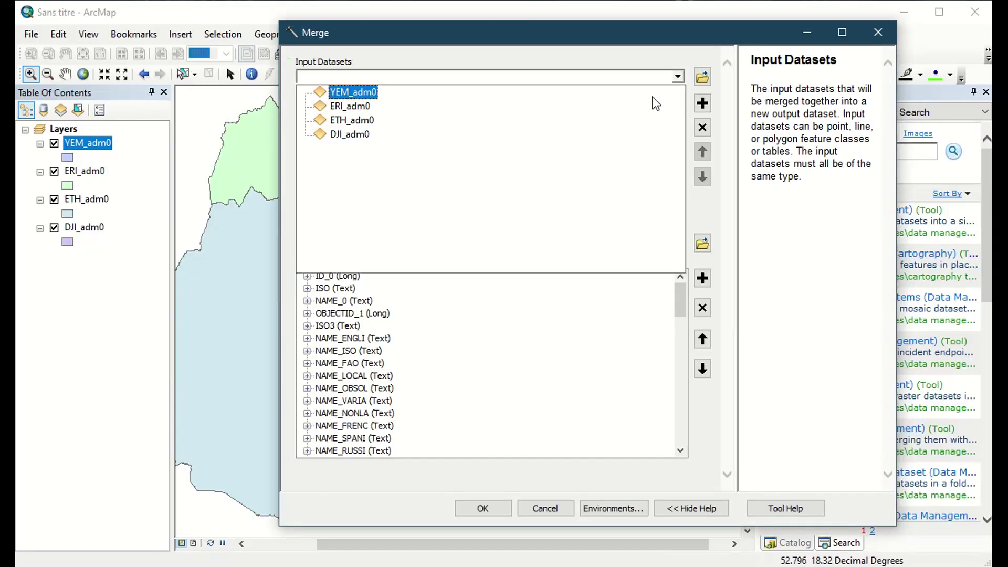
pyautogui.click(418, 103)
pyautogui.click(678, 77)
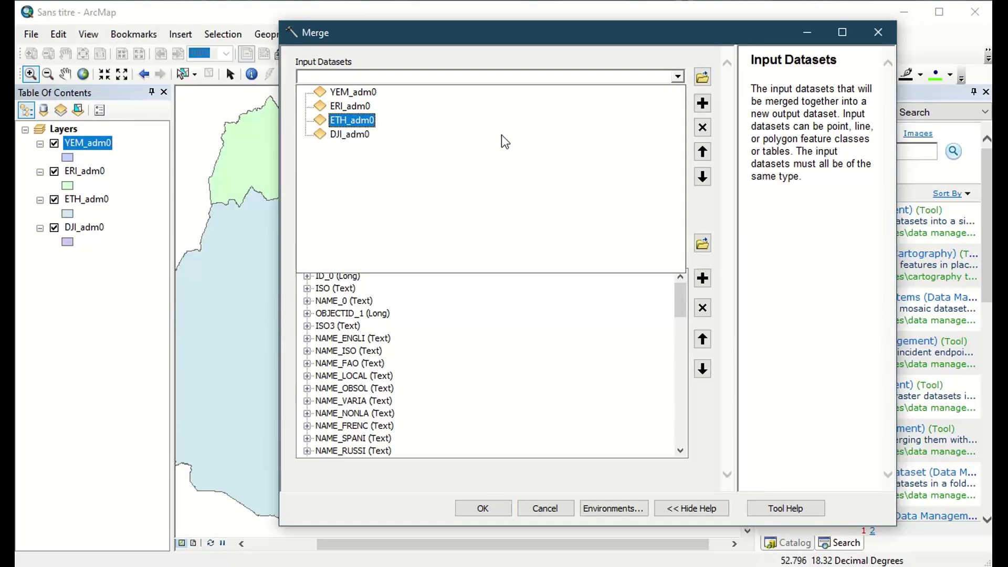
pyautogui.click(473, 117)
pyautogui.click(677, 77)
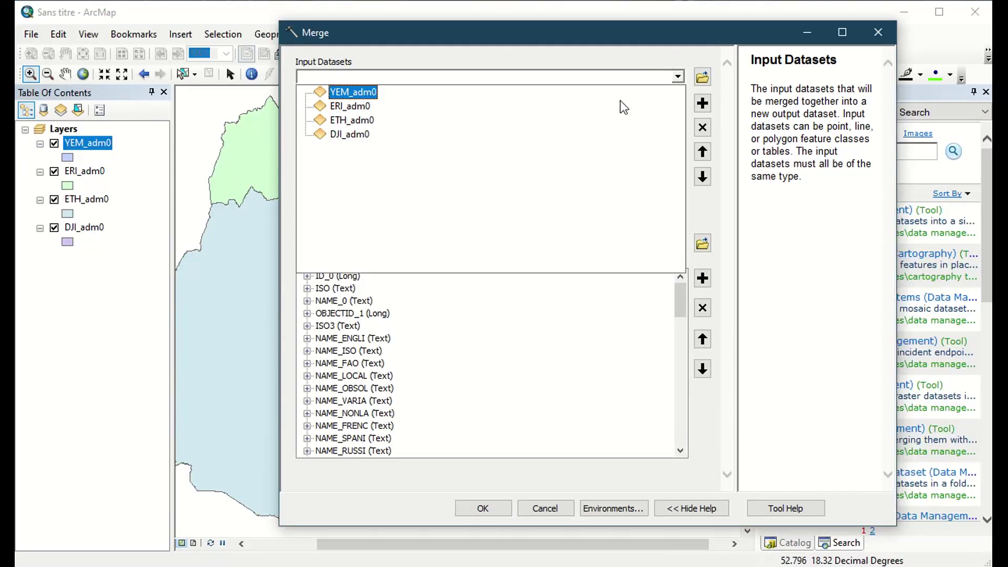
pyautogui.click(350, 138)
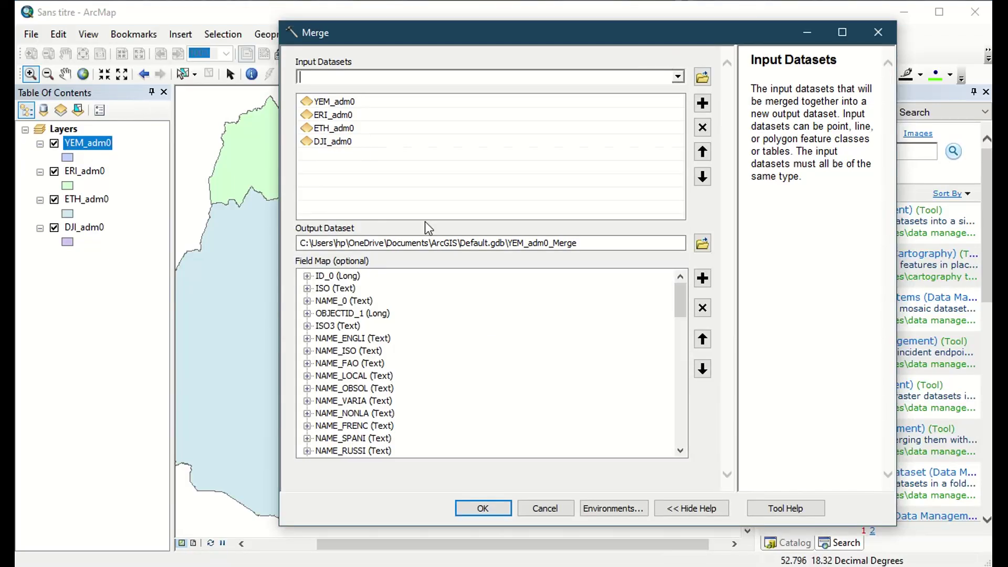
pyautogui.click(483, 509)
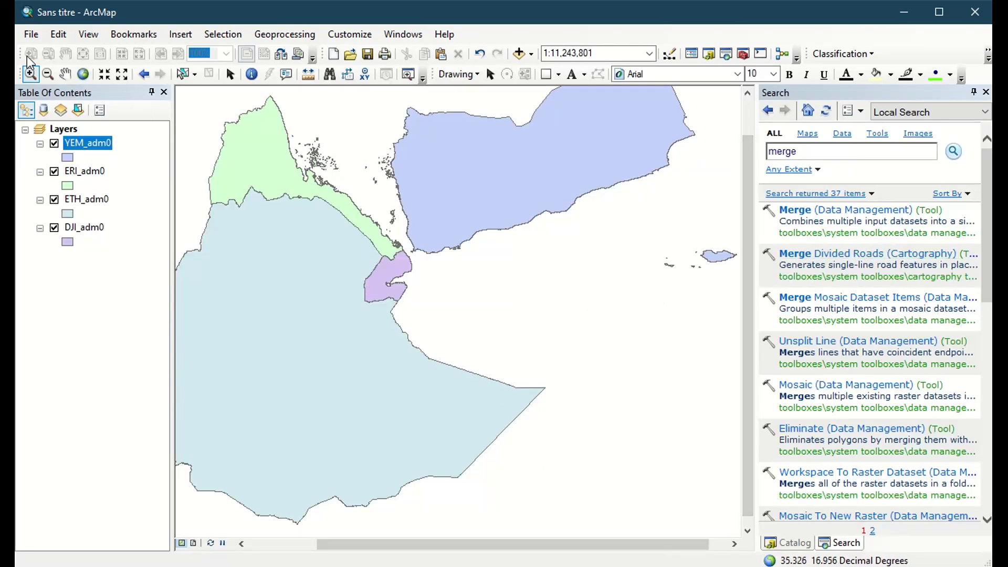
# Switch to Chrome and bring up the CHIRPS-2.0 africa_daily 2025 file index, looking briefly at the coordinates converter page
pyautogui.click(66, 74)
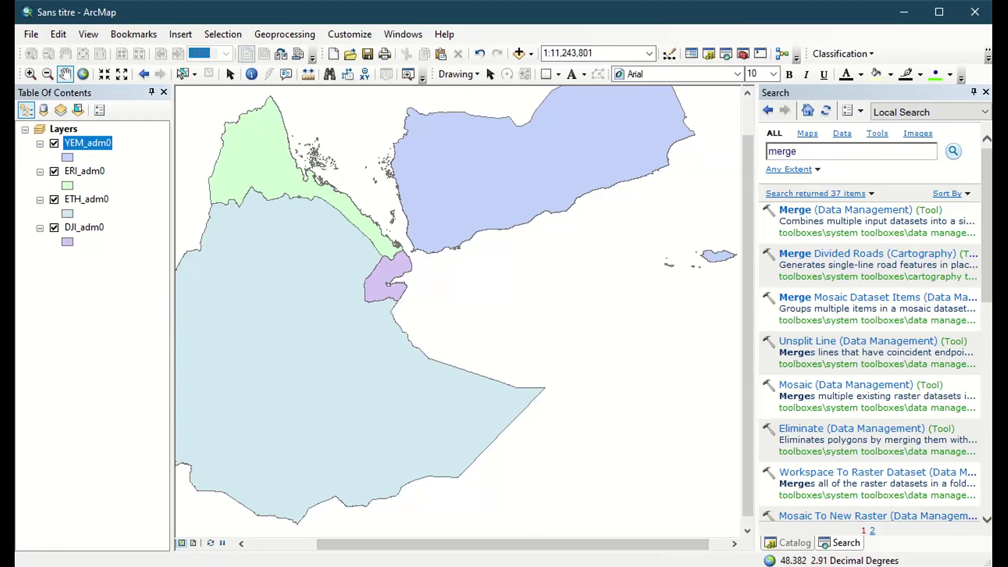
pyautogui.click(708, 529)
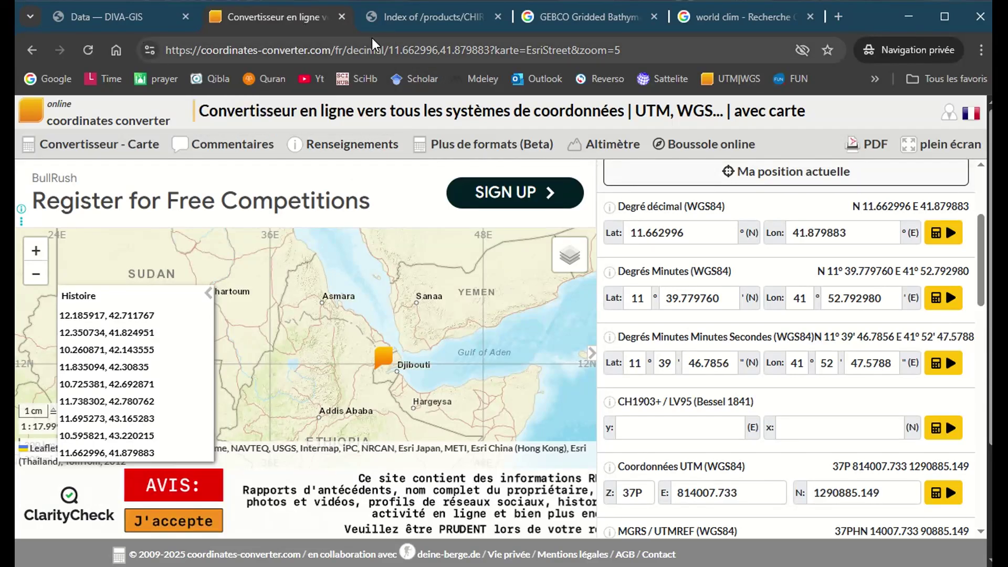
pyautogui.click(419, 21)
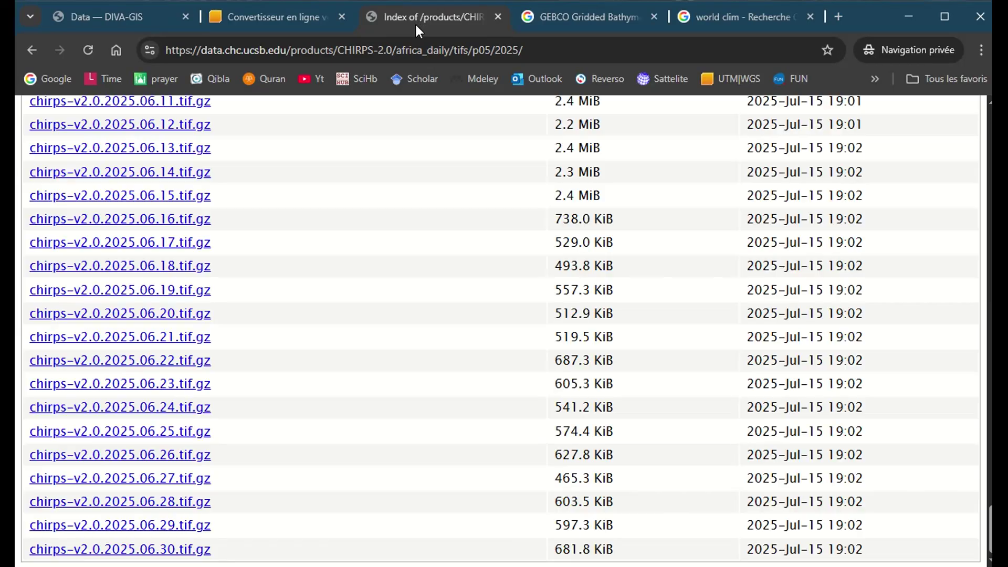
pyautogui.click(283, 19)
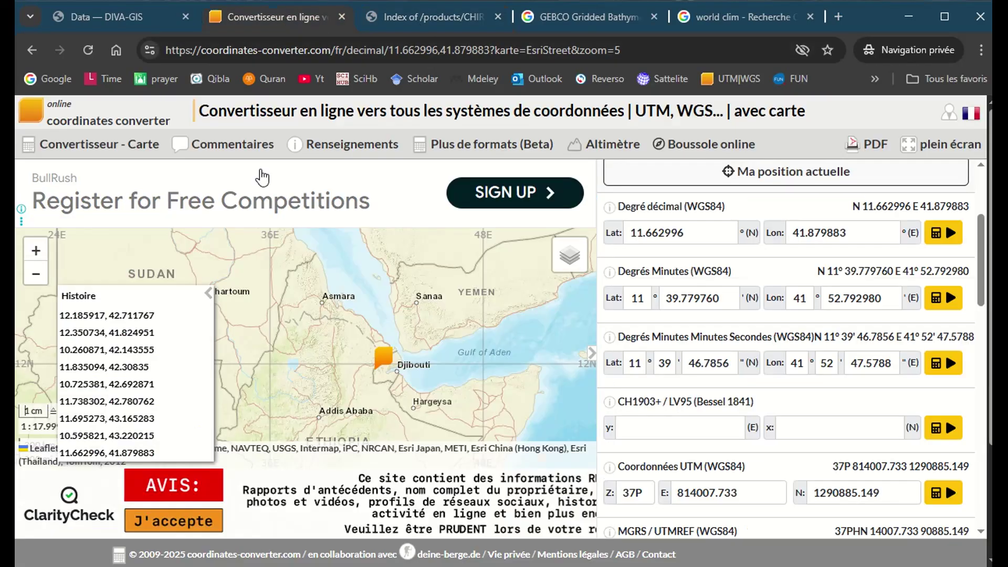
pyautogui.click(427, 18)
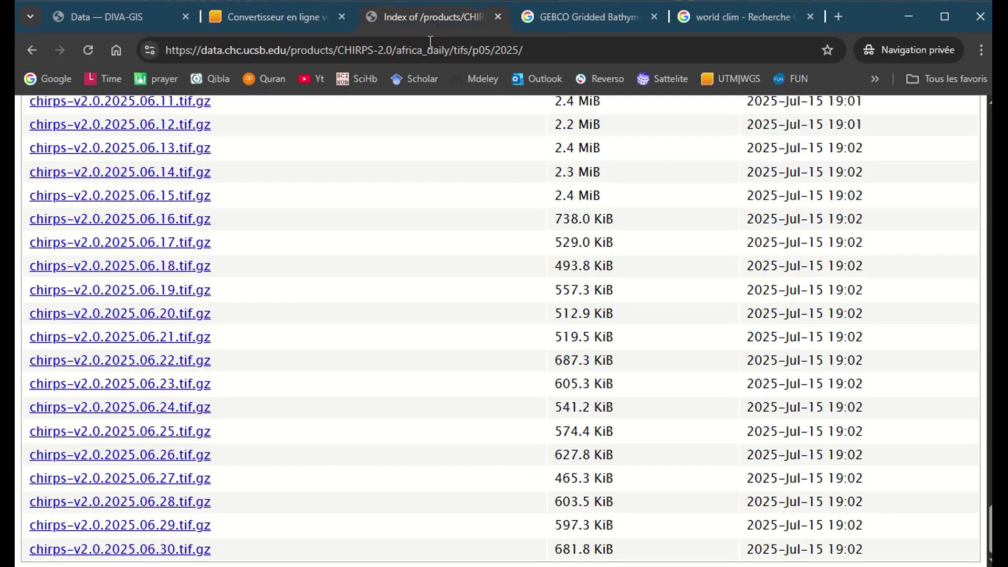
# Go back from the CHIRPS 2025 file index to the Google results for "chirps"
pyautogui.press('Home')
pyautogui.click(27, 49)
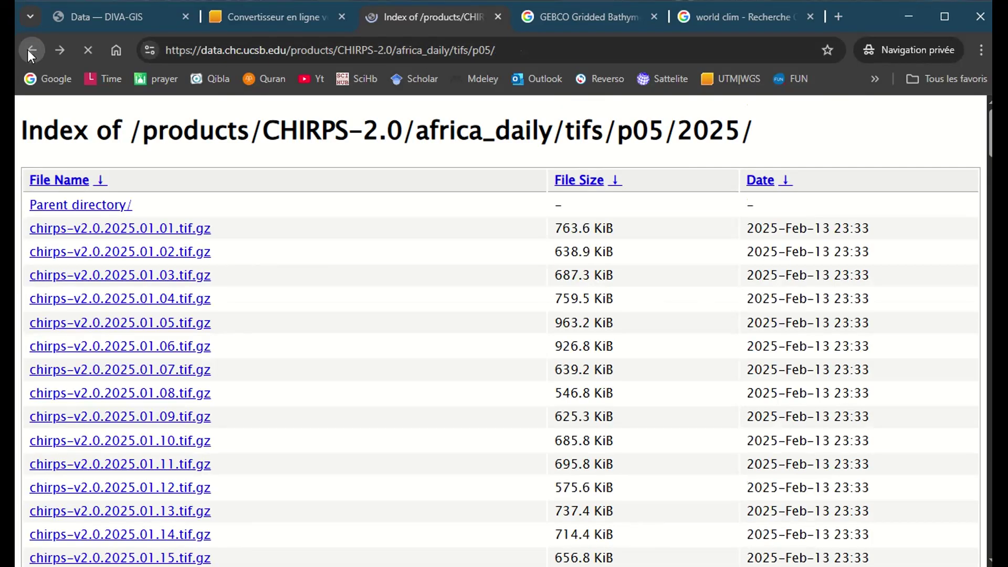
pyautogui.click(33, 51)
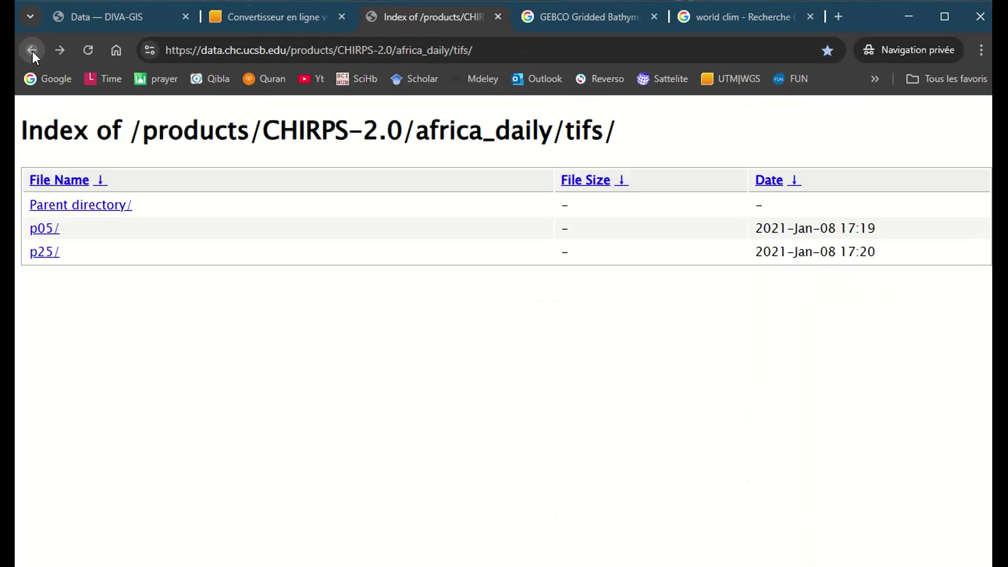
pyautogui.click(33, 52)
pyautogui.click(32, 51)
pyautogui.click(32, 52)
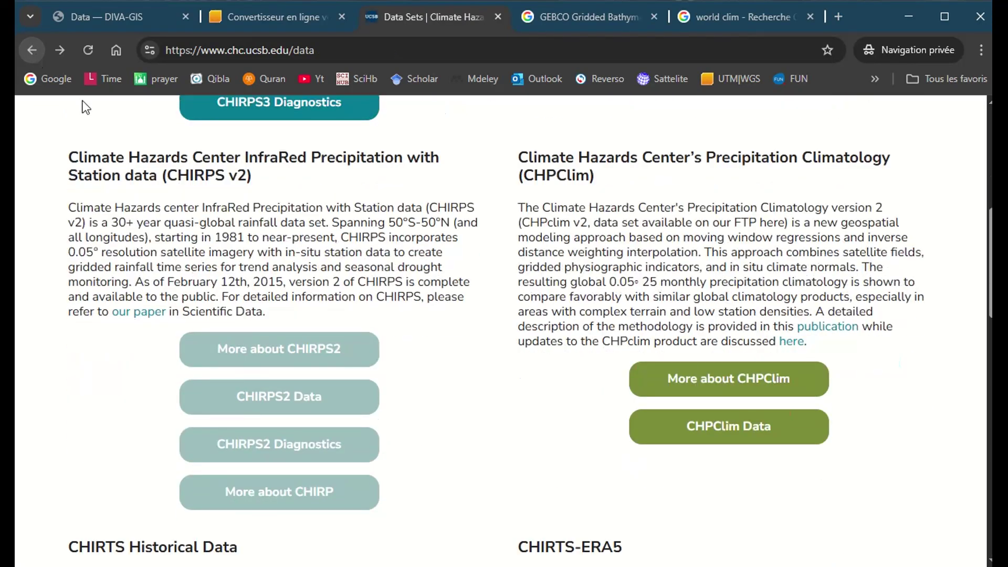
pyautogui.click(30, 50)
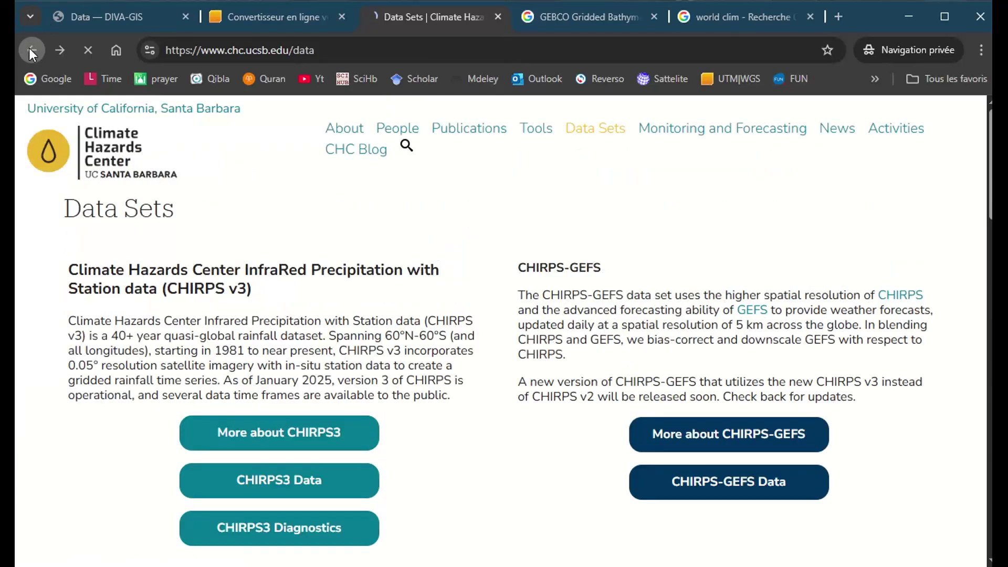
pyautogui.click(33, 48)
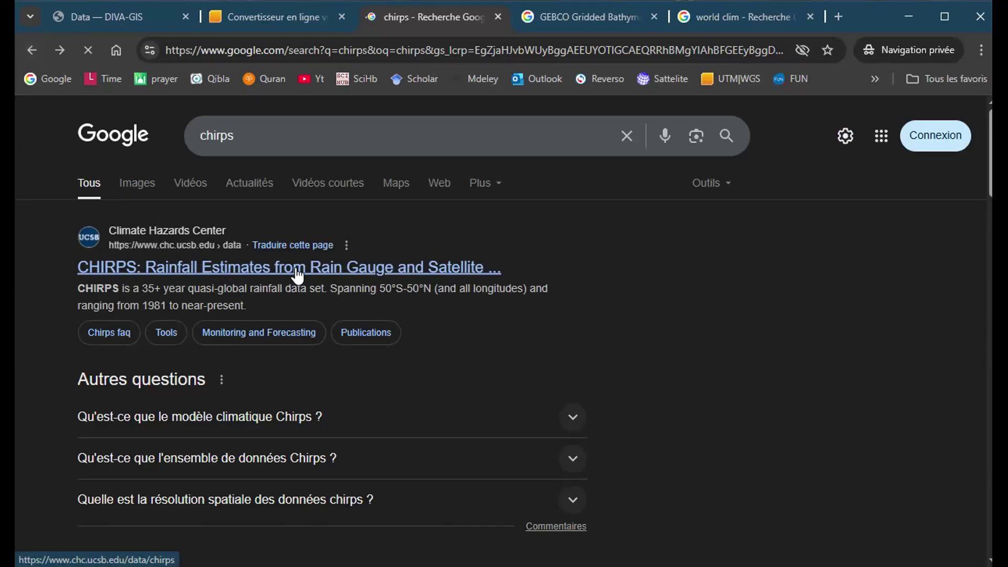
# Open the Climate Hazards Center CHIRPS page from the results and open CHIRPS2 Data from its Data Sets page
pyautogui.click(345, 275)
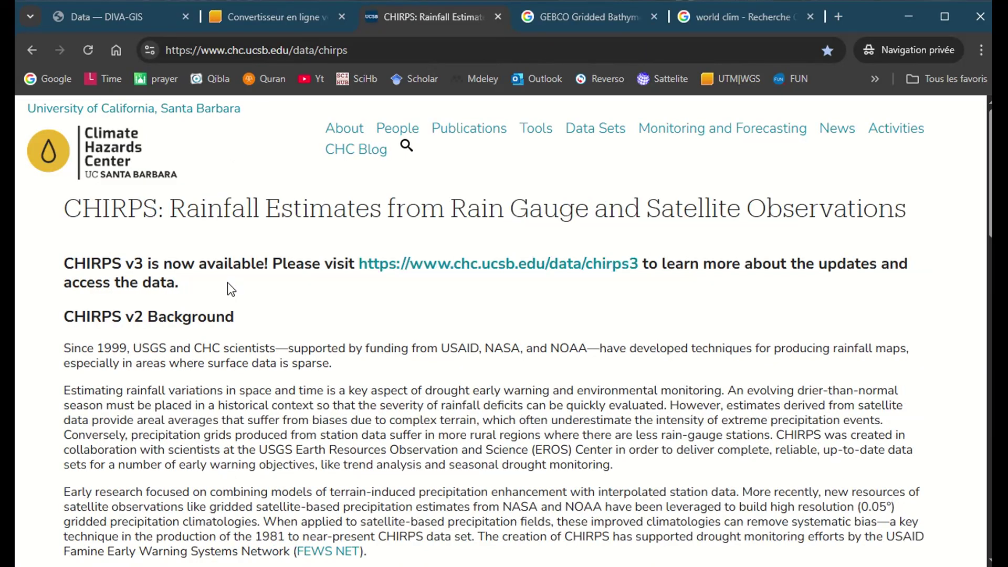
pyautogui.click(595, 135)
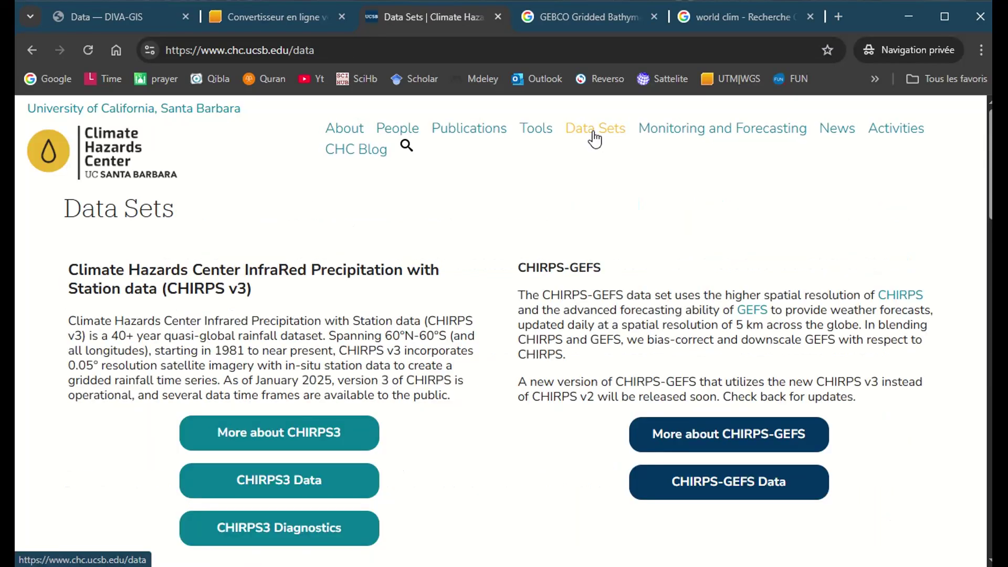
pyautogui.scroll(-3, 979, 179)
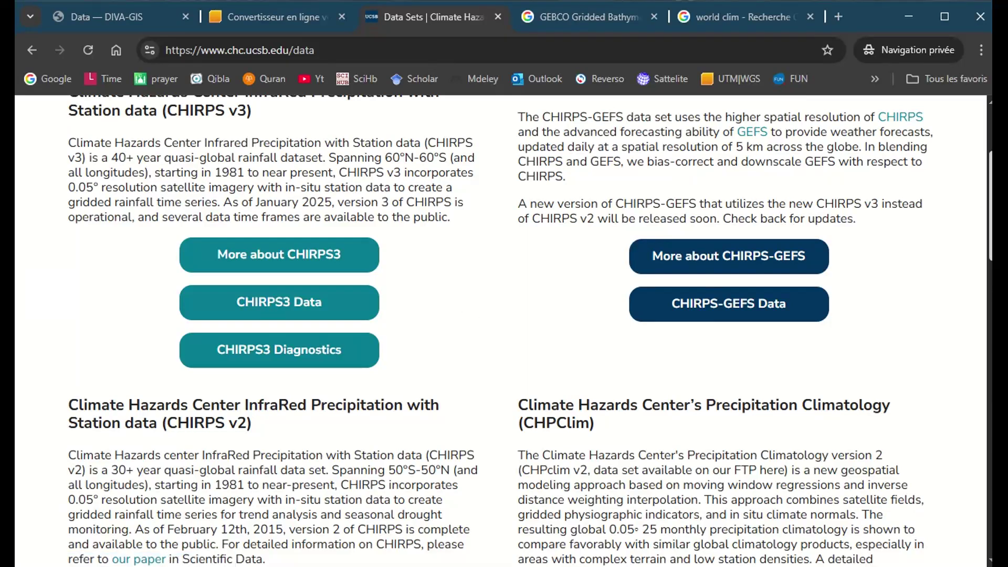
pyautogui.scroll(-1, 991, 221)
pyautogui.scroll(-3, 991, 221)
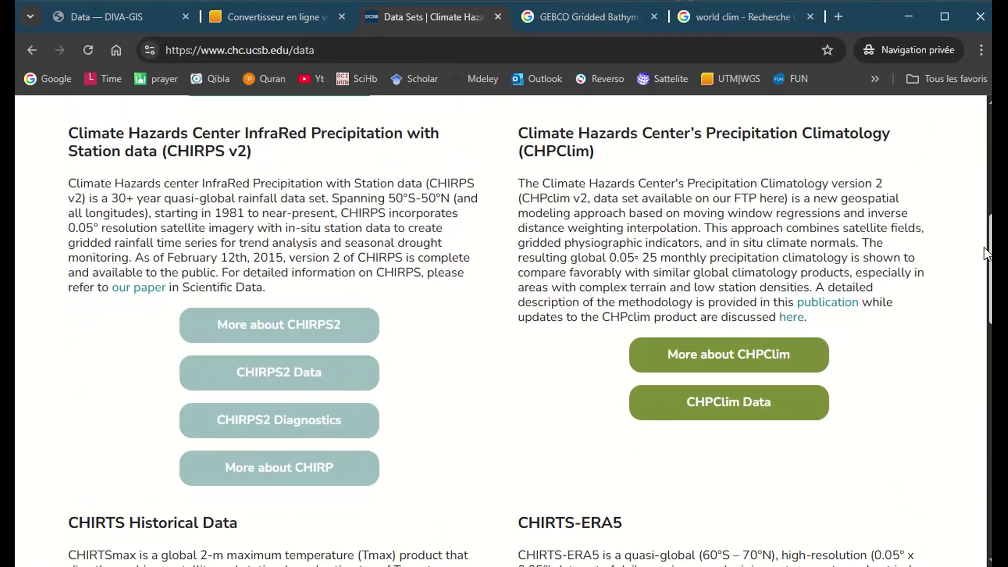
pyautogui.click(284, 387)
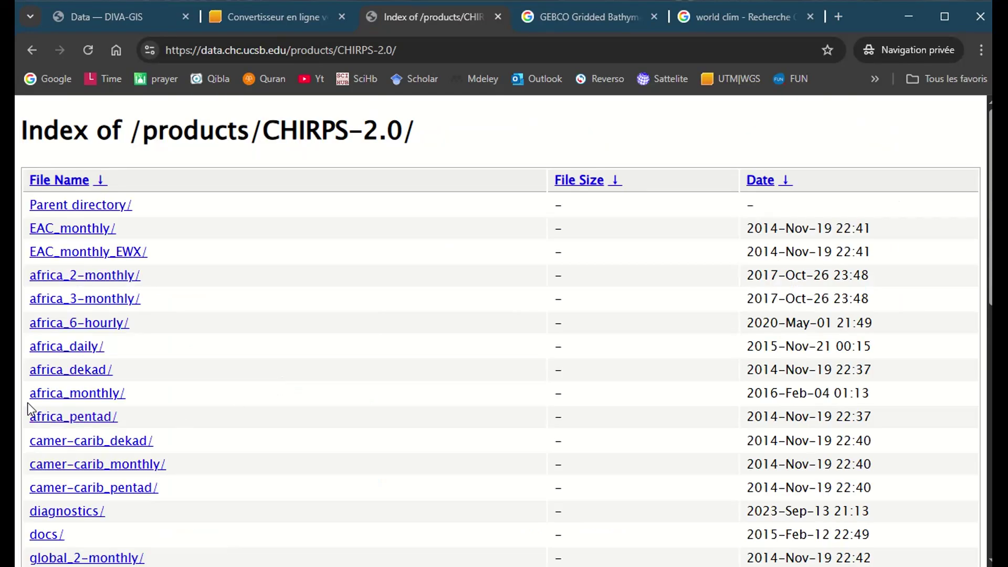
# Open the africa_daily/tifs/p05 folder in the CHIRPS-2.0 index
pyautogui.click(72, 355)
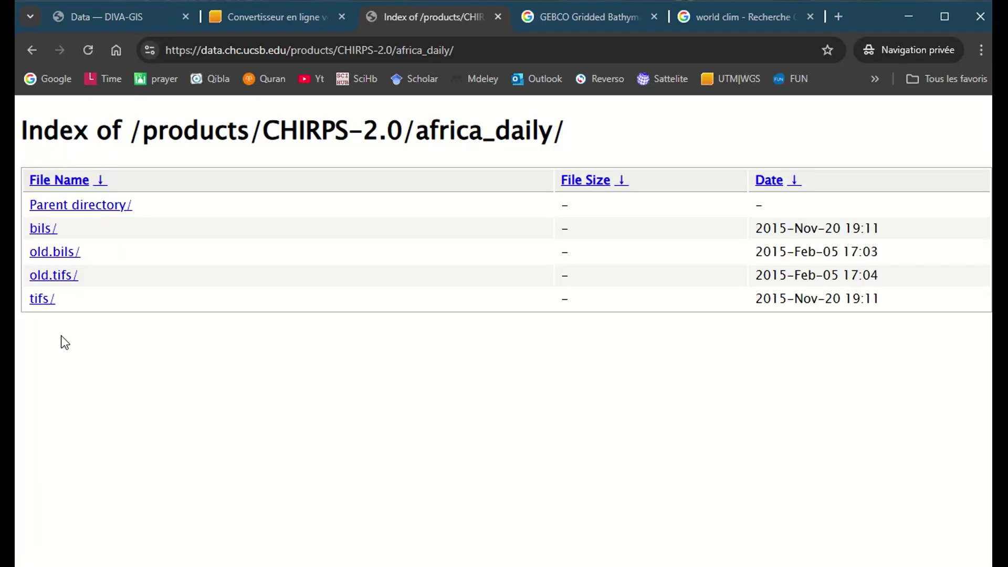
pyautogui.click(46, 307)
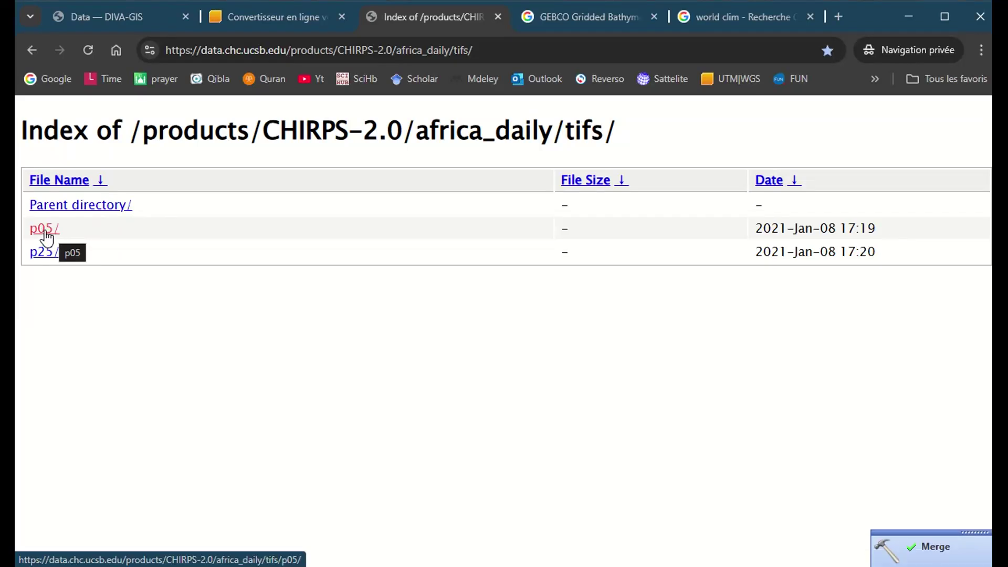
pyautogui.click(46, 237)
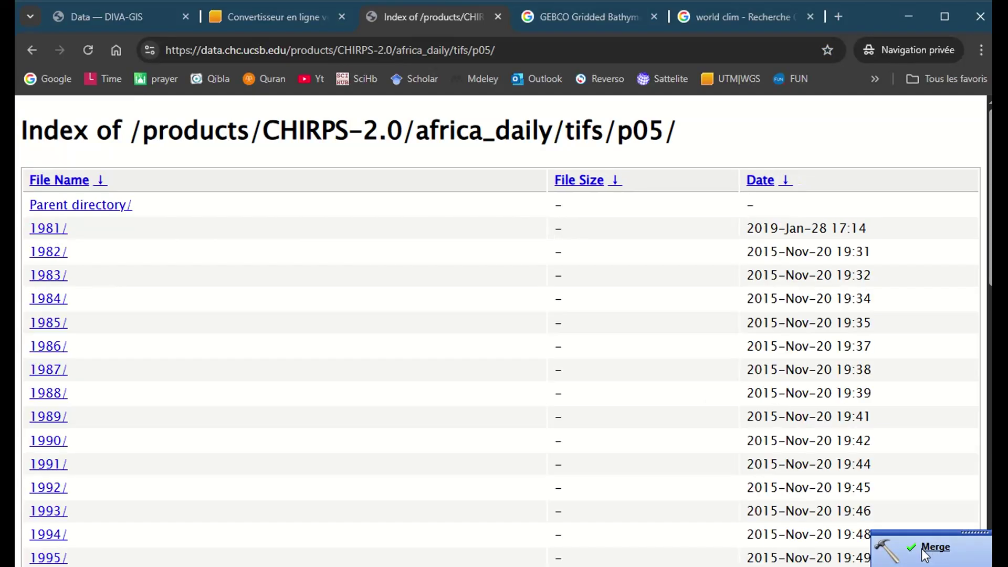
# Switch to ArcMap and hide the YEM_adm0, ERI_adm0, ETH_adm0 and DJI_adm0 layers
pyautogui.hotkey('alt', 'Tab')
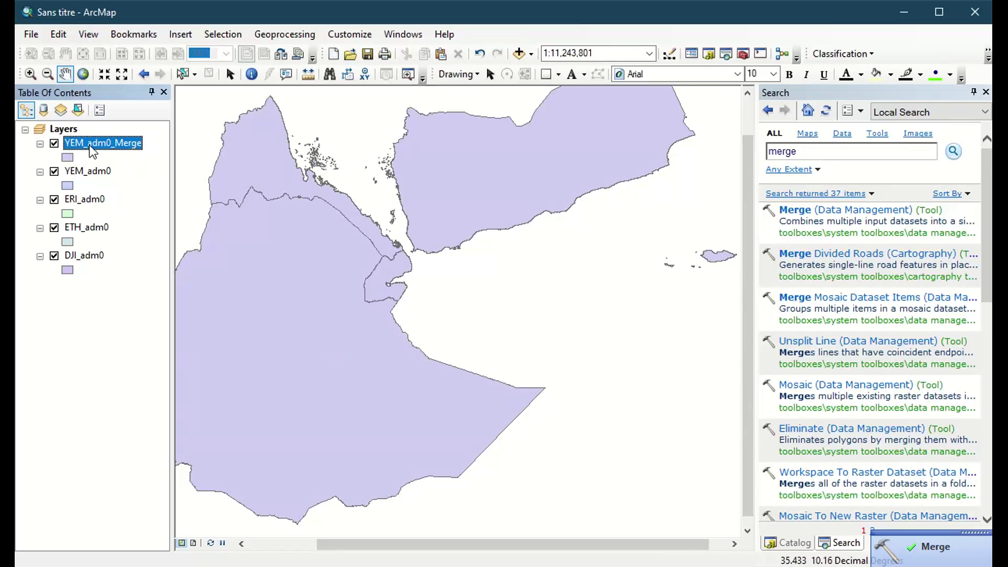
pyautogui.click(54, 172)
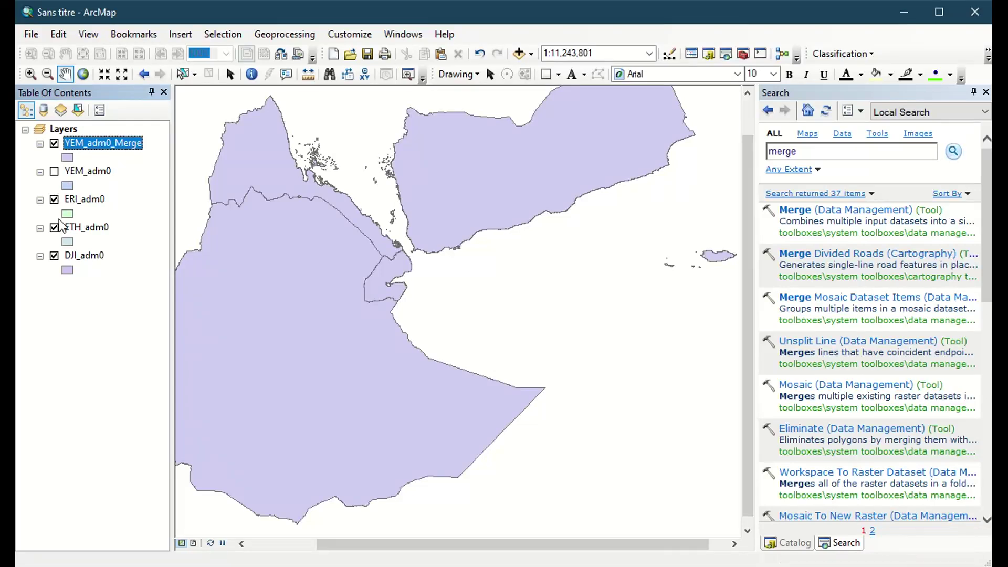
pyautogui.click(55, 200)
pyautogui.click(54, 226)
pyautogui.click(55, 257)
# Toggle the merged layer and the individual Yemen, Eritrea and Ethiopia layers to compare them, leaving only YEM_adm0_Merge visible
pyautogui.click(54, 147)
pyautogui.click(54, 147)
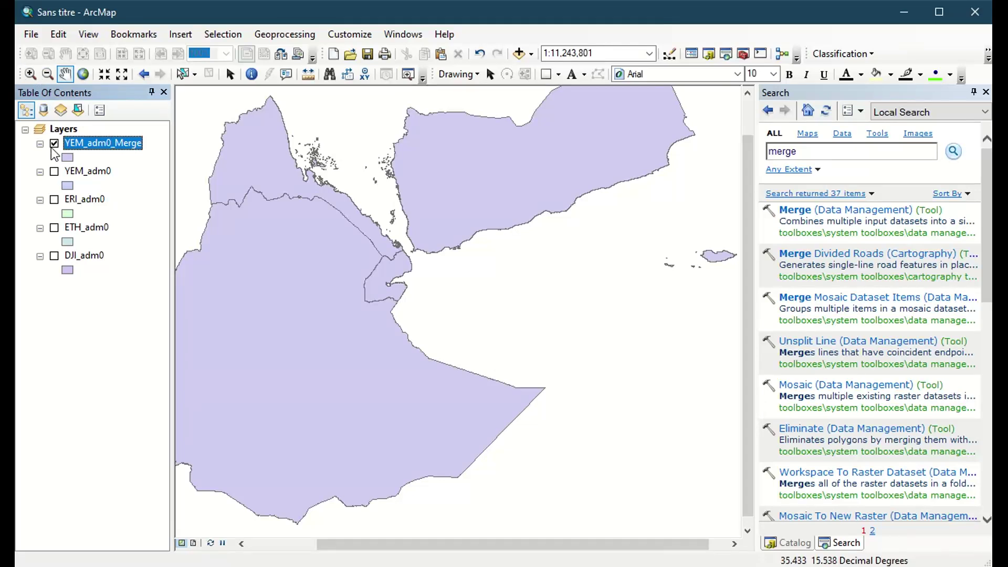
pyautogui.click(54, 145)
pyautogui.click(54, 146)
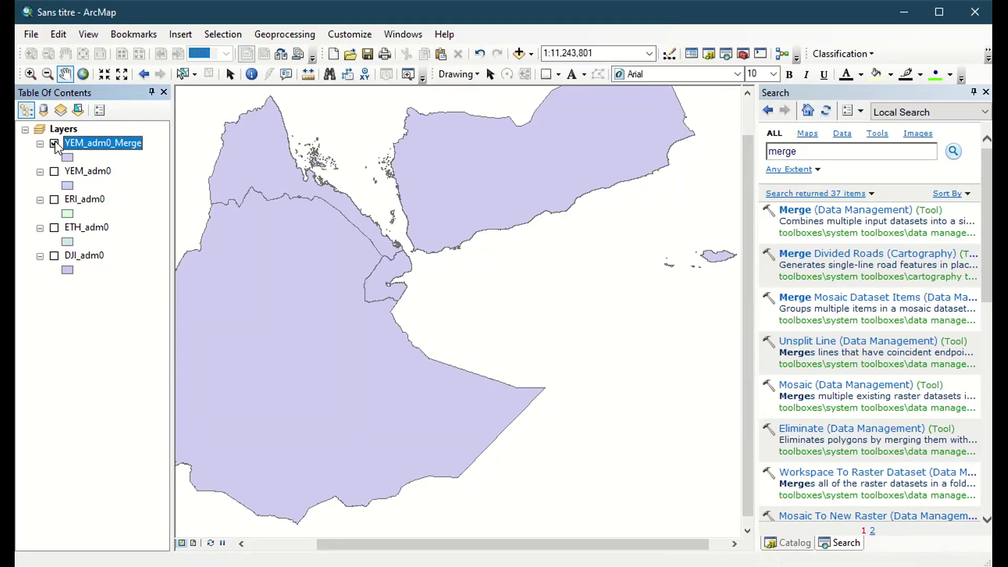
pyautogui.click(55, 145)
pyautogui.click(55, 172)
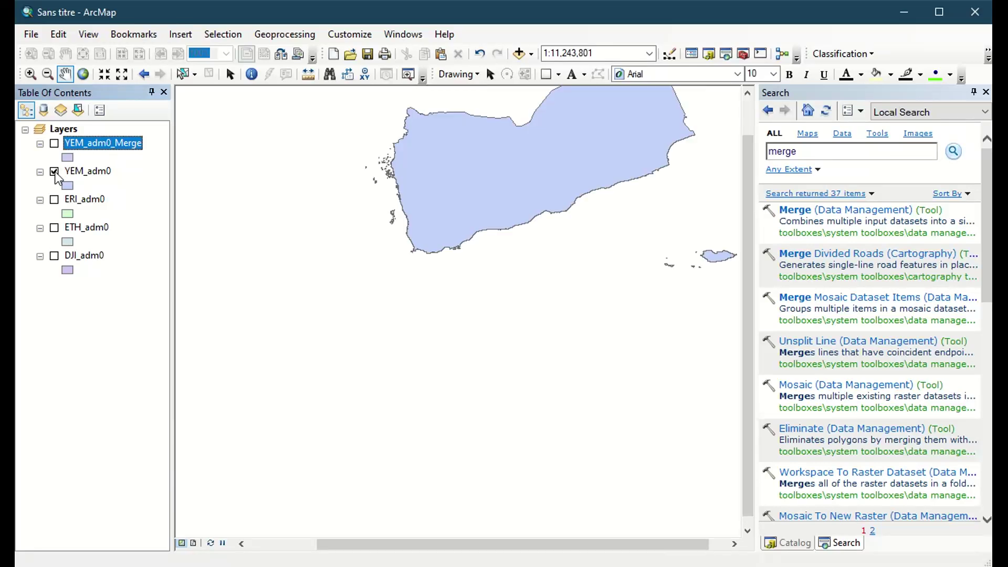
pyautogui.click(54, 171)
pyautogui.click(54, 199)
pyautogui.click(54, 200)
pyautogui.click(54, 228)
pyautogui.click(54, 228)
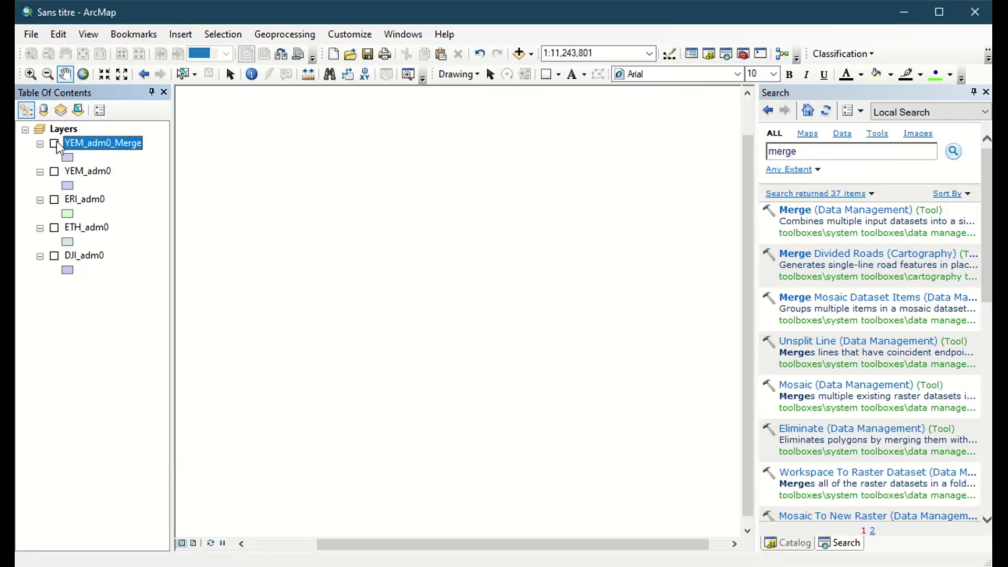
pyautogui.click(55, 144)
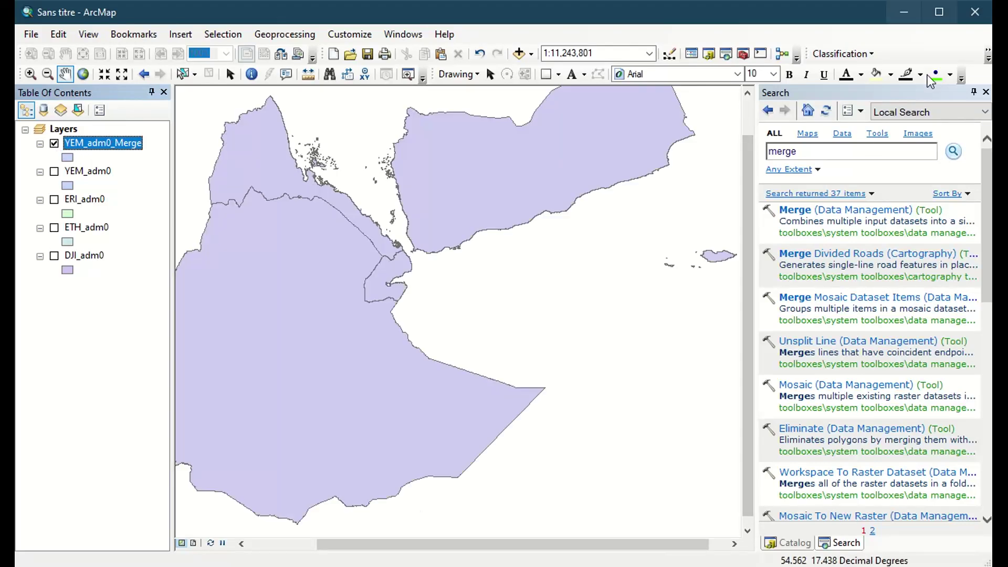
# Clear the tool search term and minimise ArcMap to return to Chrome
pyautogui.doubleClick(862, 146)
pyautogui.press('BackSpace')
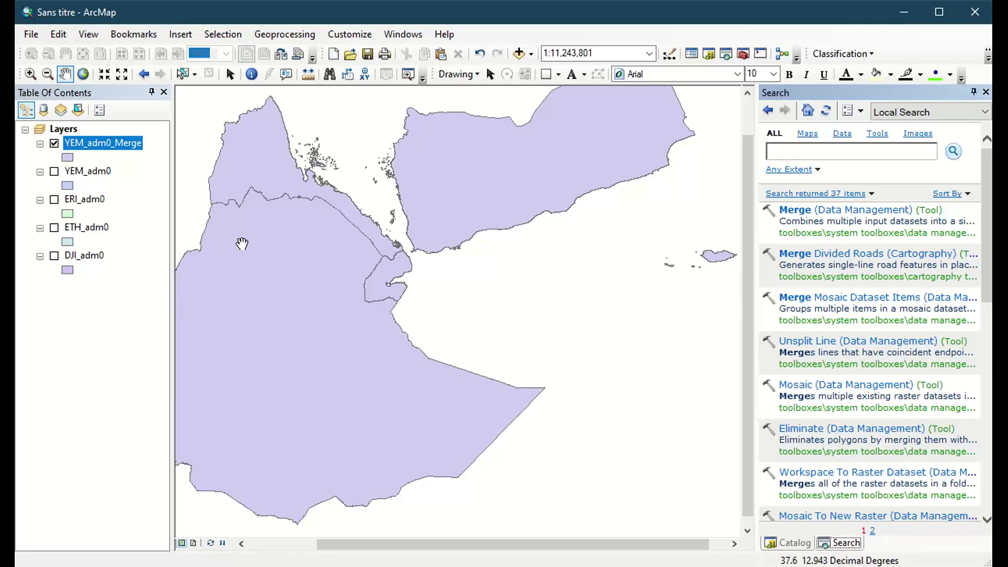
pyautogui.click(904, 12)
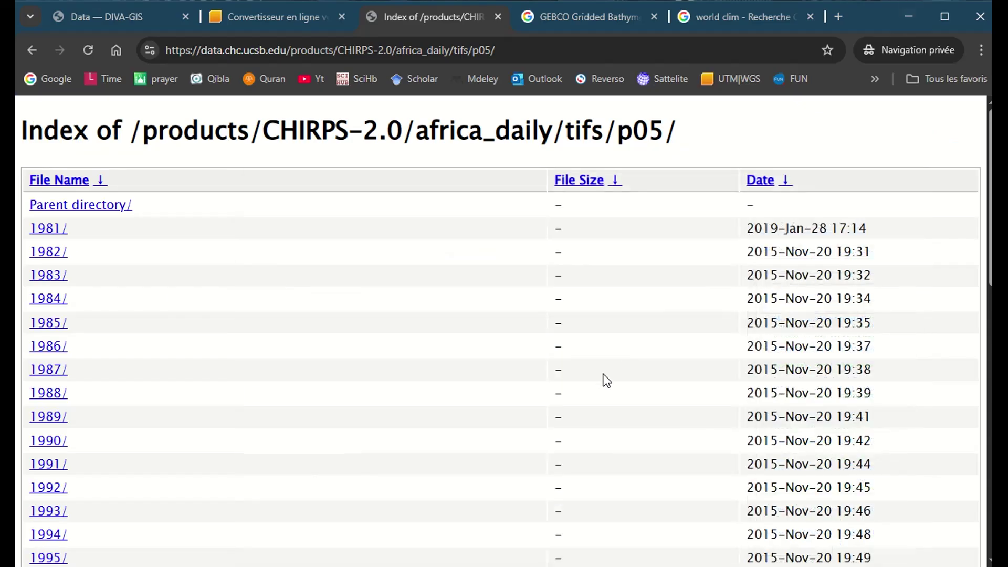
# Re-enter the p05 folder from the tifs index, open its 2025 folder and go to the last daily files of June
pyautogui.click(32, 50)
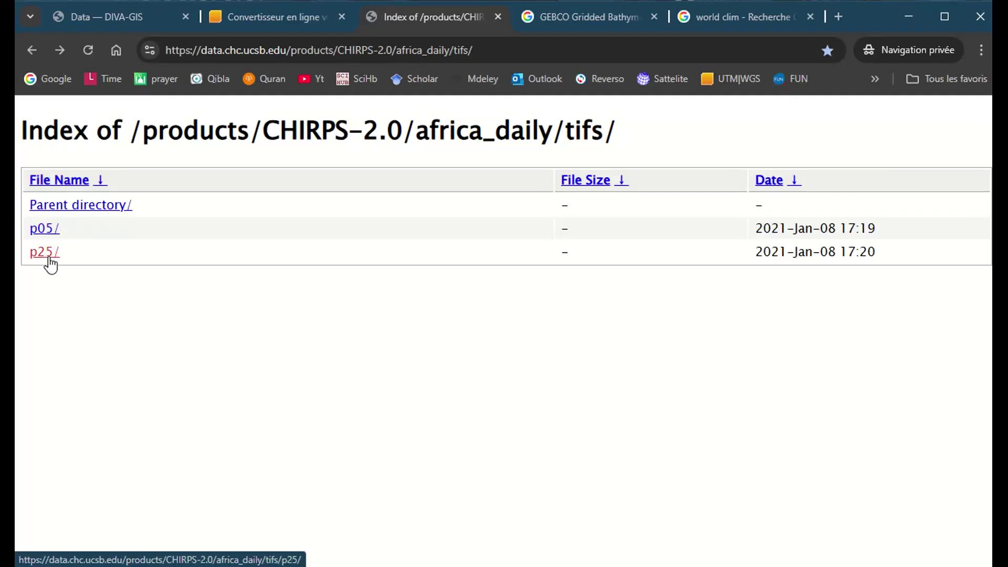
pyautogui.click(42, 231)
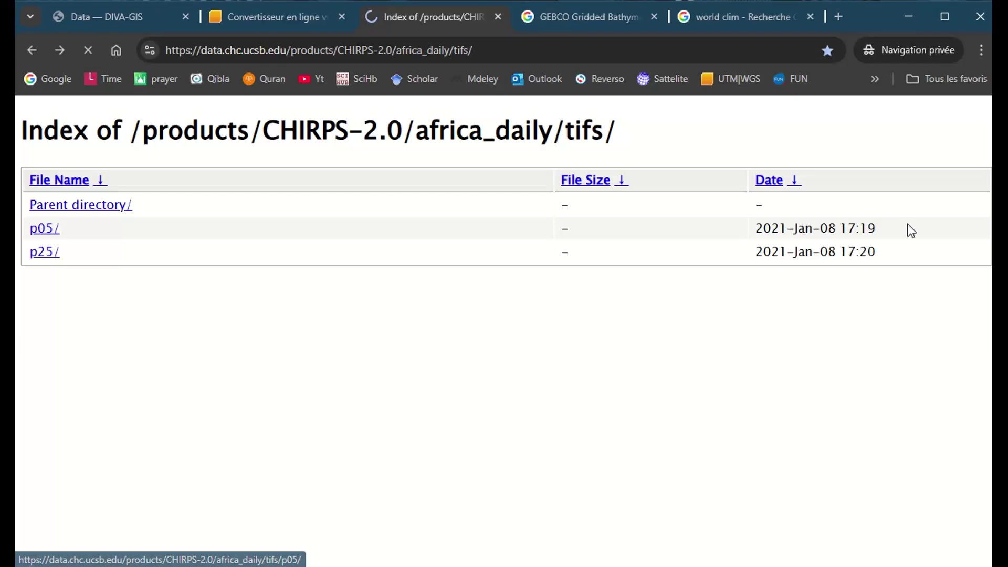
pyautogui.scroll(-10, 707, 224)
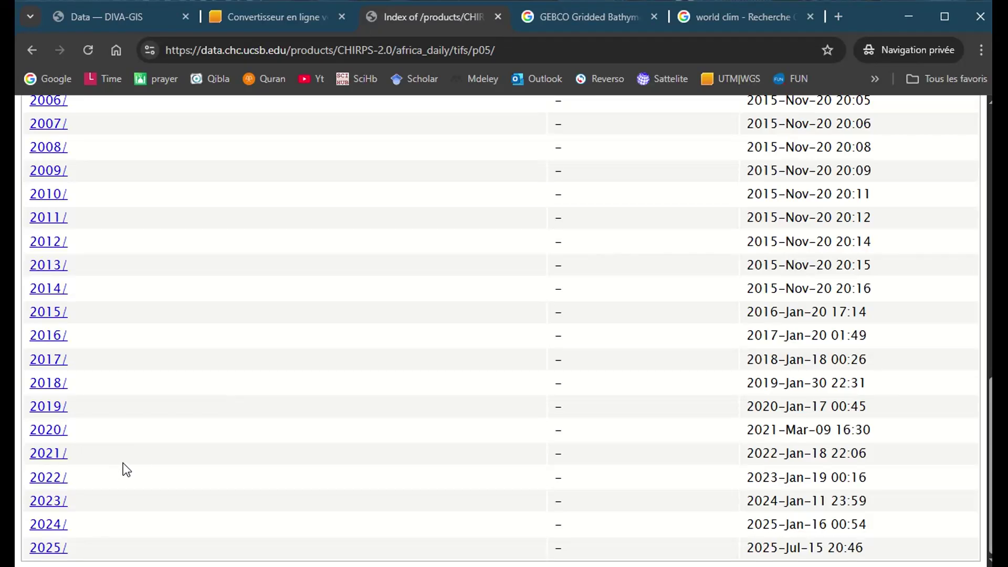
pyautogui.click(48, 548)
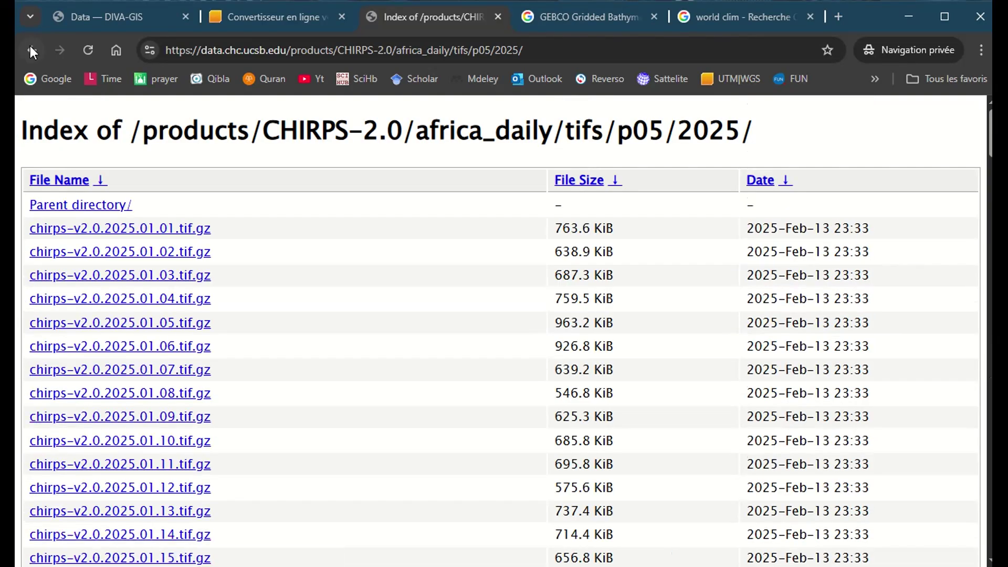
pyautogui.click(30, 47)
pyautogui.scroll(2, 37, 289)
pyautogui.scroll(-2, 52, 441)
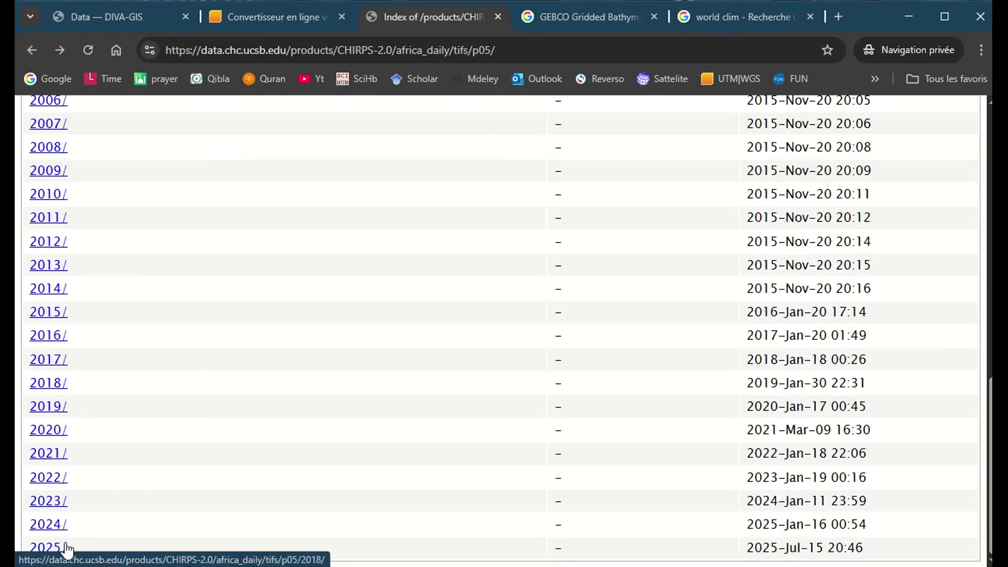
pyautogui.click(58, 549)
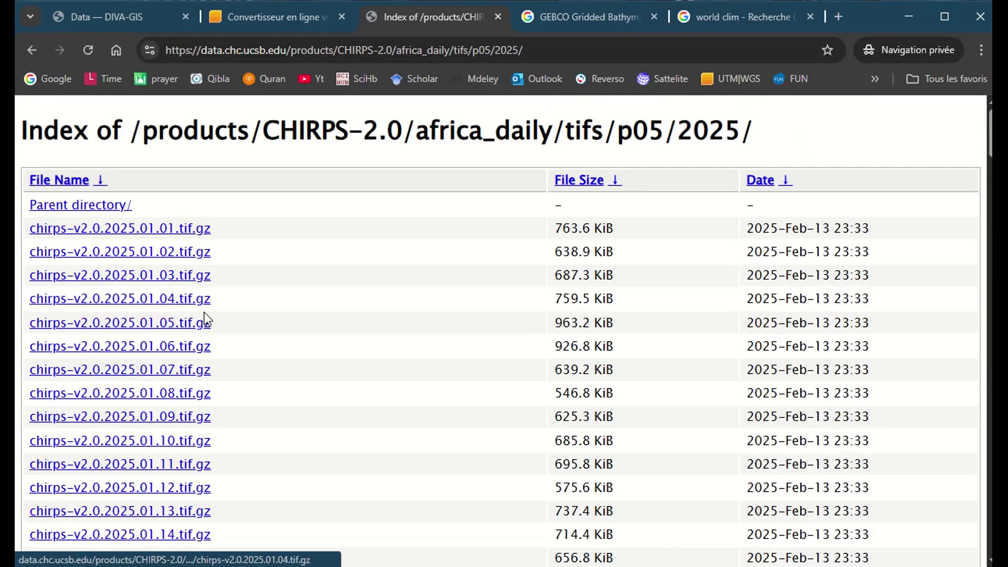
pyautogui.press('End')
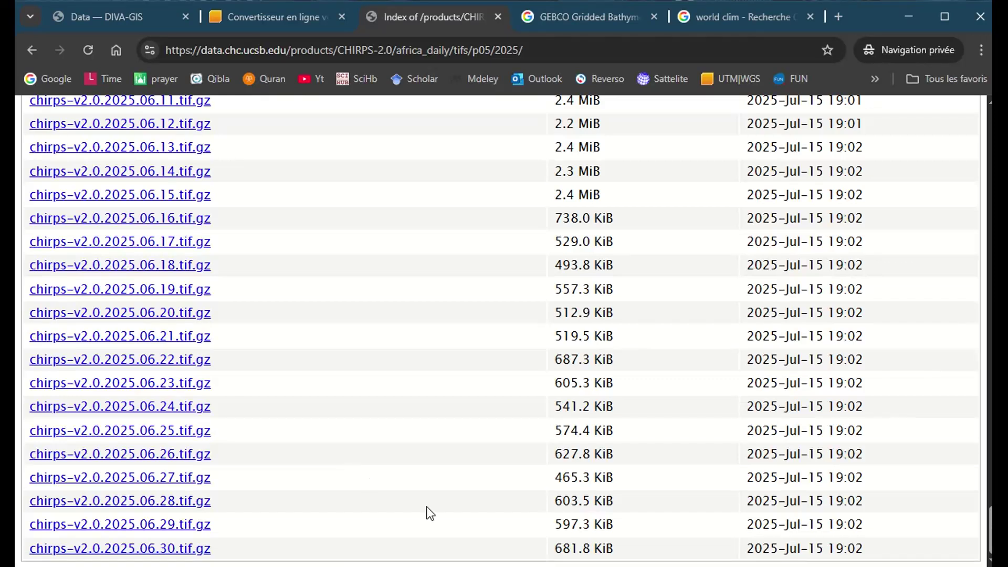
# Start saving chirps-v2.0.2025.06.30.tif.gz, browse to the Desktop folder and cancel the download
pyautogui.click(135, 552)
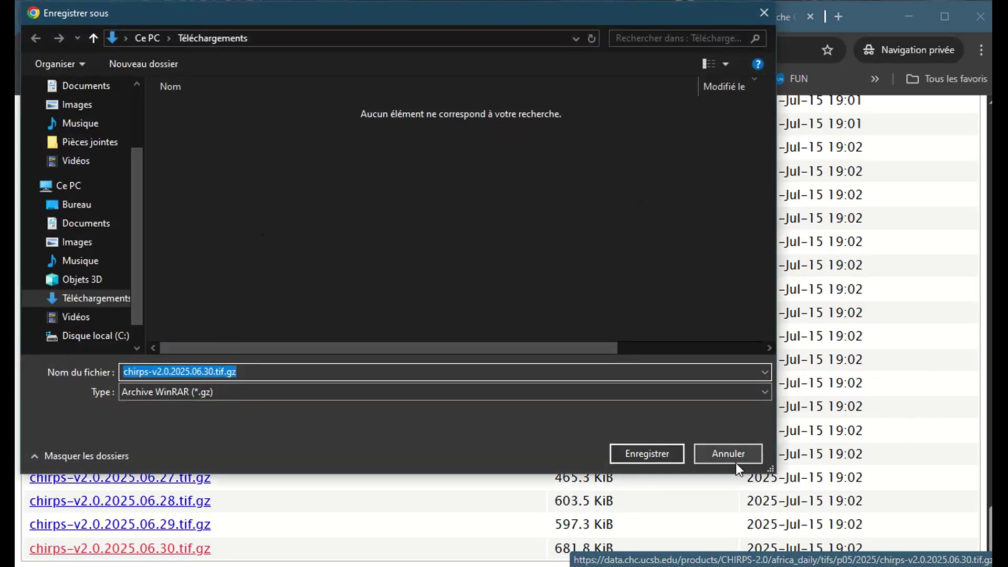
pyautogui.click(74, 205)
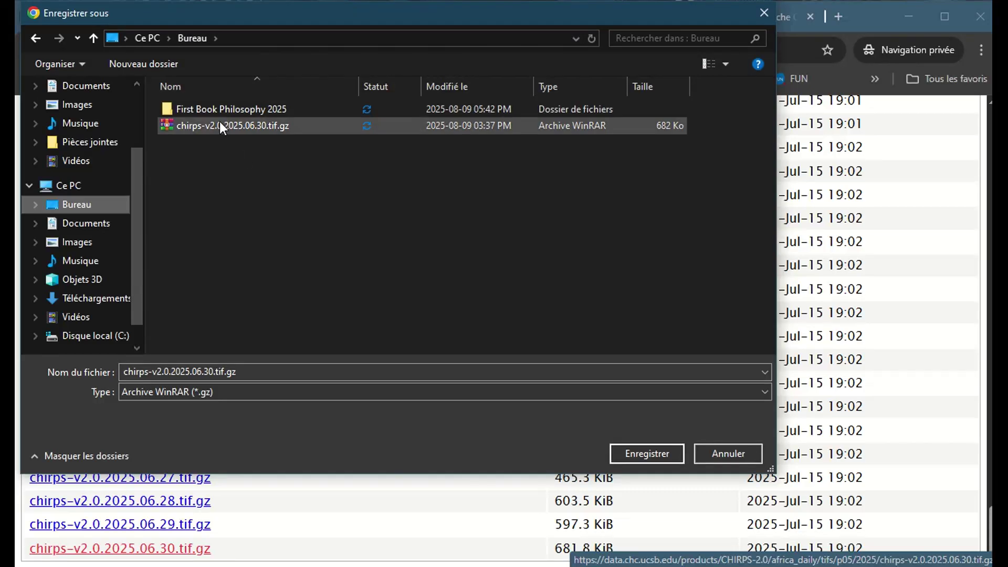
pyautogui.click(738, 462)
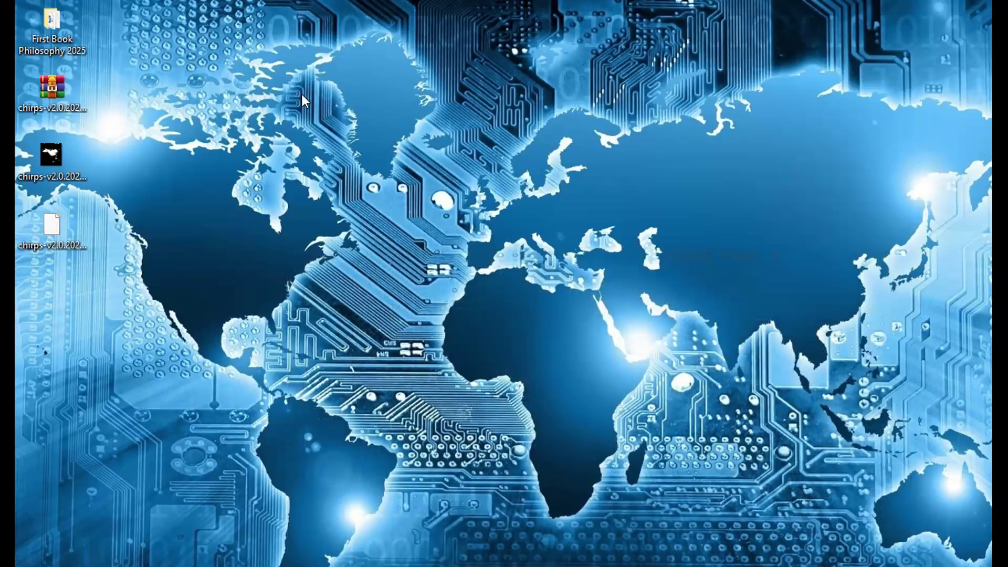
# Extract the chirps-v2.0.2025.06.30.tif.gz archive directly onto the desktop with WinRAR
pyautogui.rightClick(46, 92)
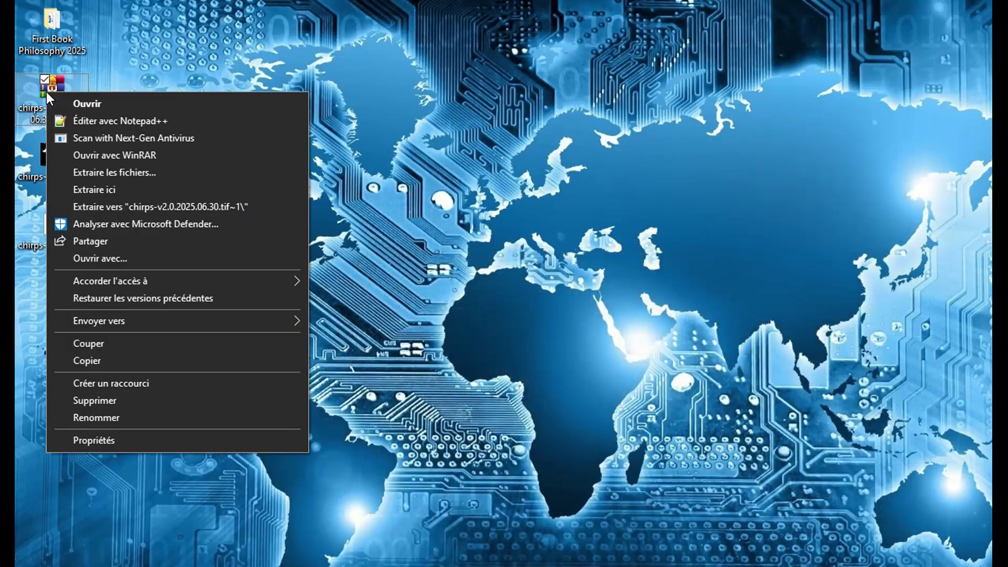
pyautogui.click(94, 191)
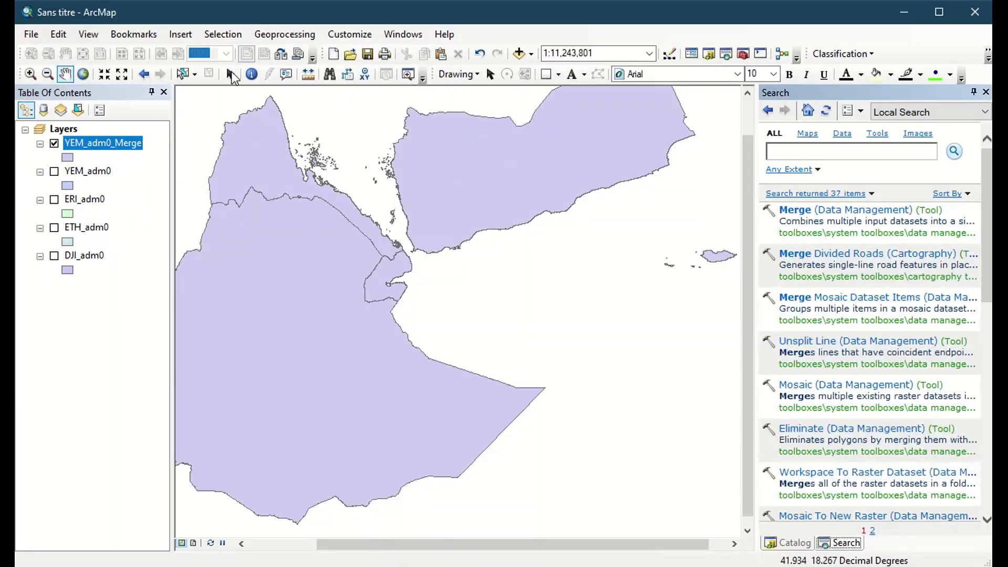
# Move the ArcMap window aside to expose the desktop and add chirps-v2.0.2025.06.30.tif from it to the map
pyautogui.click(519, 53)
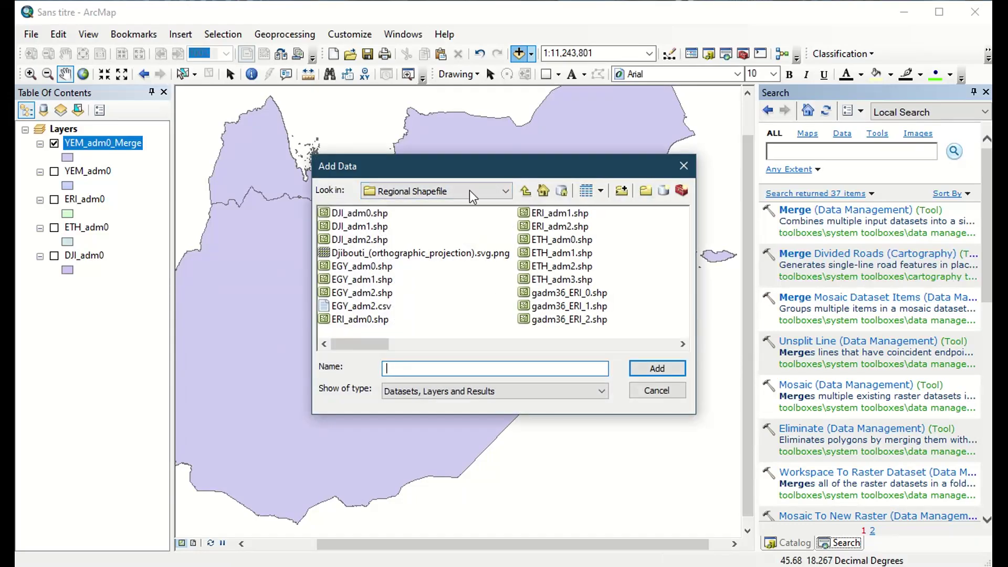
pyautogui.click(683, 167)
pyautogui.moveTo(252, 18); pyautogui.dragTo(311, 18)
pyautogui.click(53, 159)
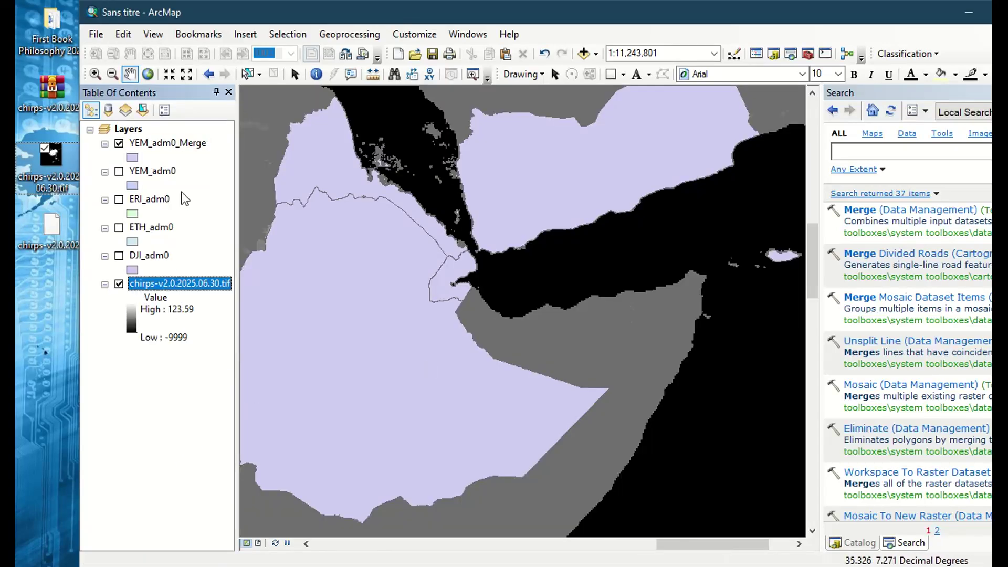
pyautogui.rightClick(171, 172)
pyautogui.click(205, 198)
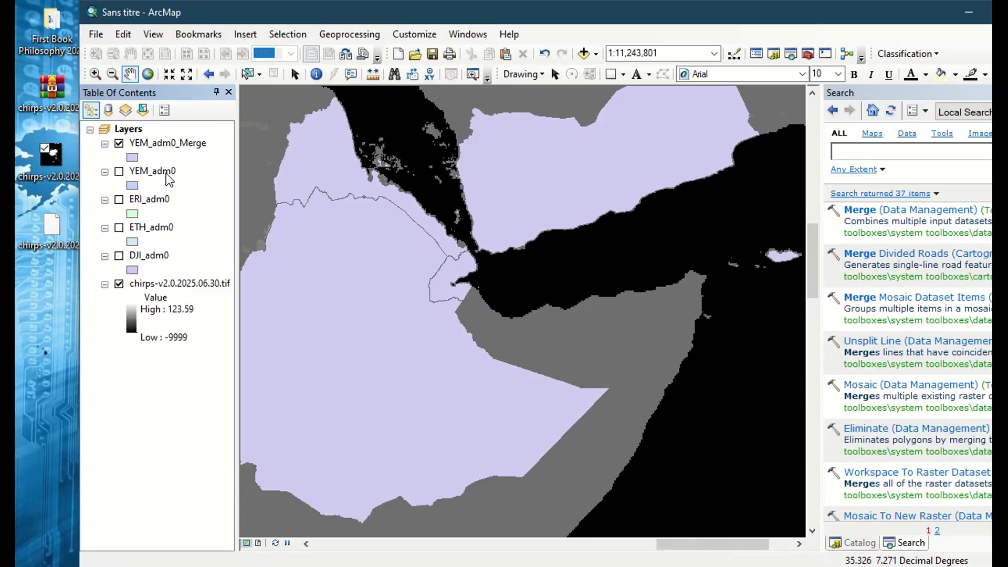
pyautogui.click(167, 289)
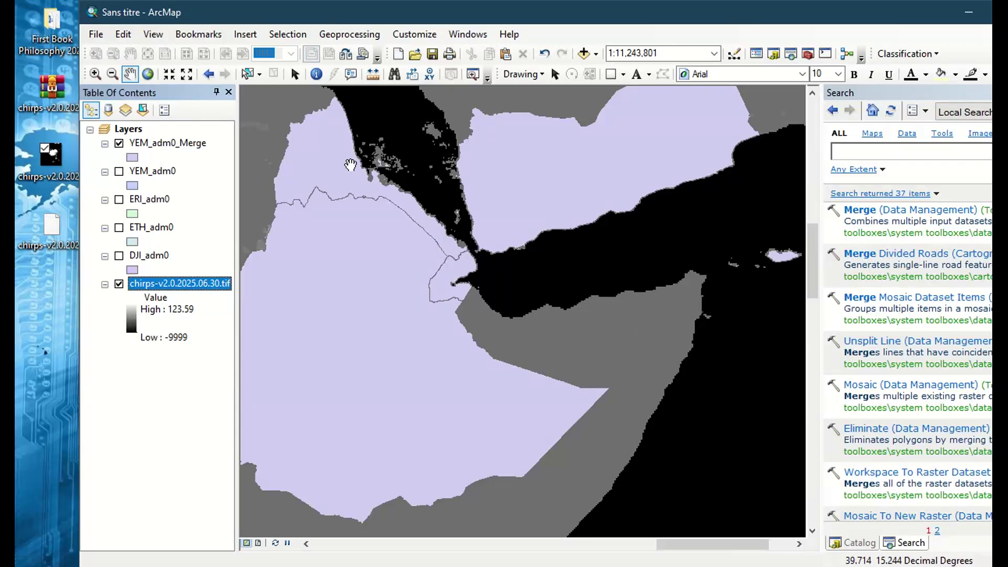
# Hide the CHIRPS raster and examine the YEM_adm0_Merge vector layer at very close range in southern Ethiopia
pyautogui.click(96, 74)
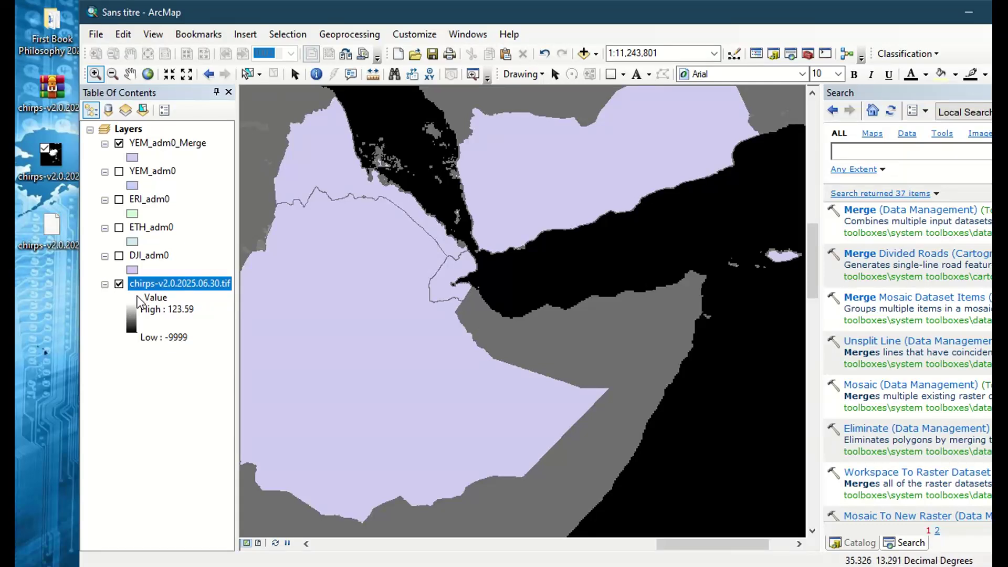
pyautogui.click(120, 283)
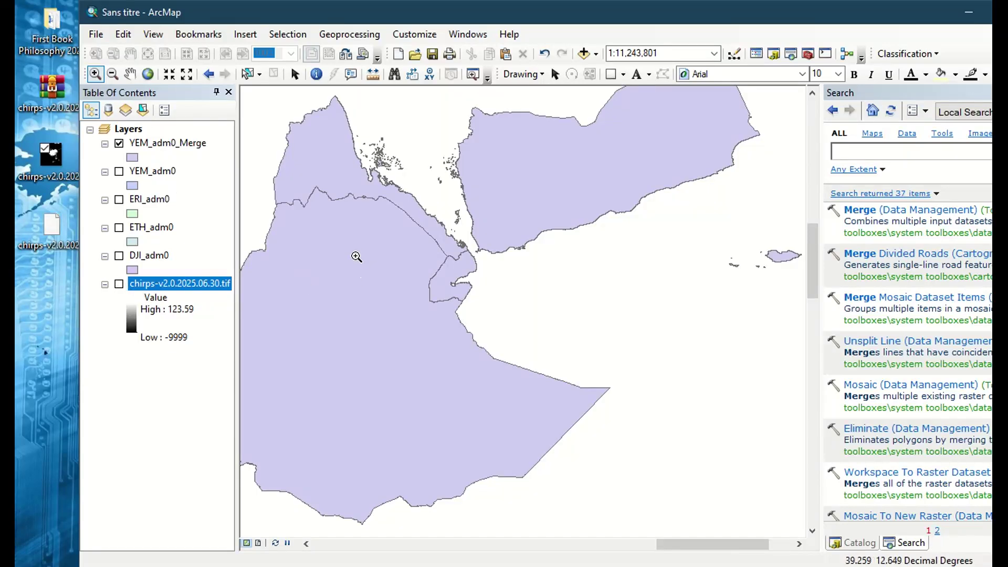
pyautogui.click(425, 395)
pyautogui.click(403, 341)
pyautogui.click(468, 333)
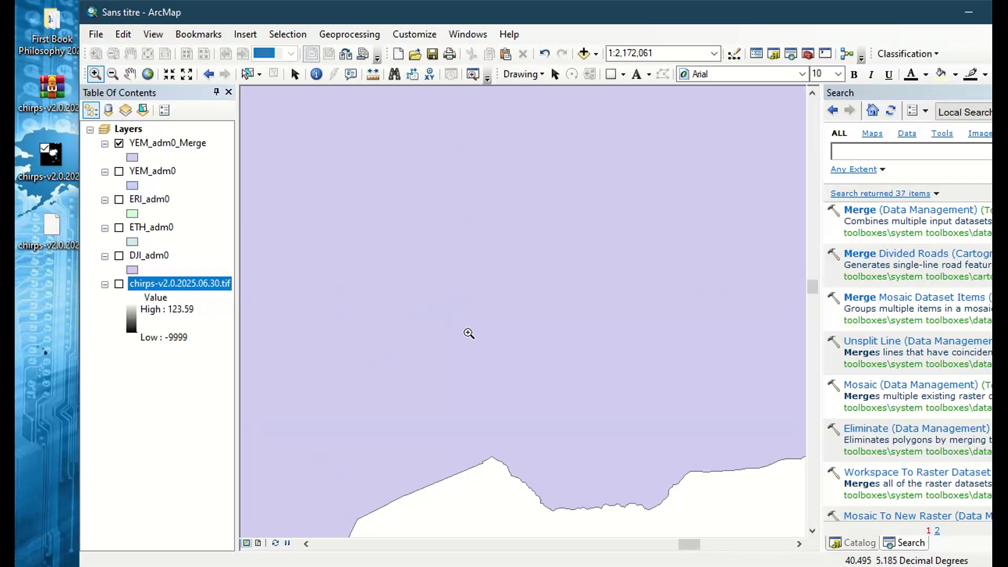
pyautogui.click(508, 320)
pyautogui.click(468, 286)
pyautogui.click(478, 318)
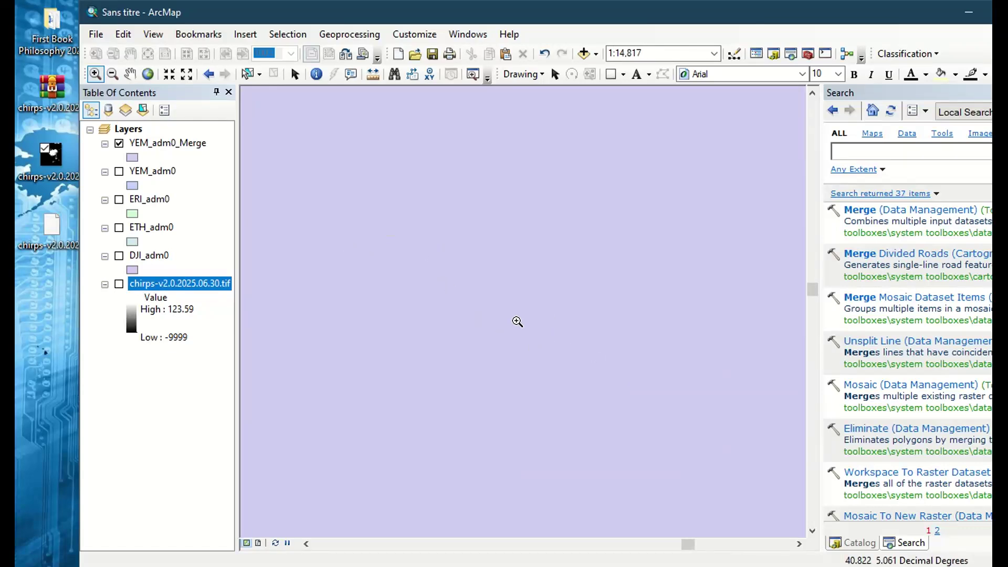
# Return to the full extent, show the CHIRPS raster again and examine its individual cells on the West African coast
pyautogui.click(147, 74)
pyautogui.click(119, 284)
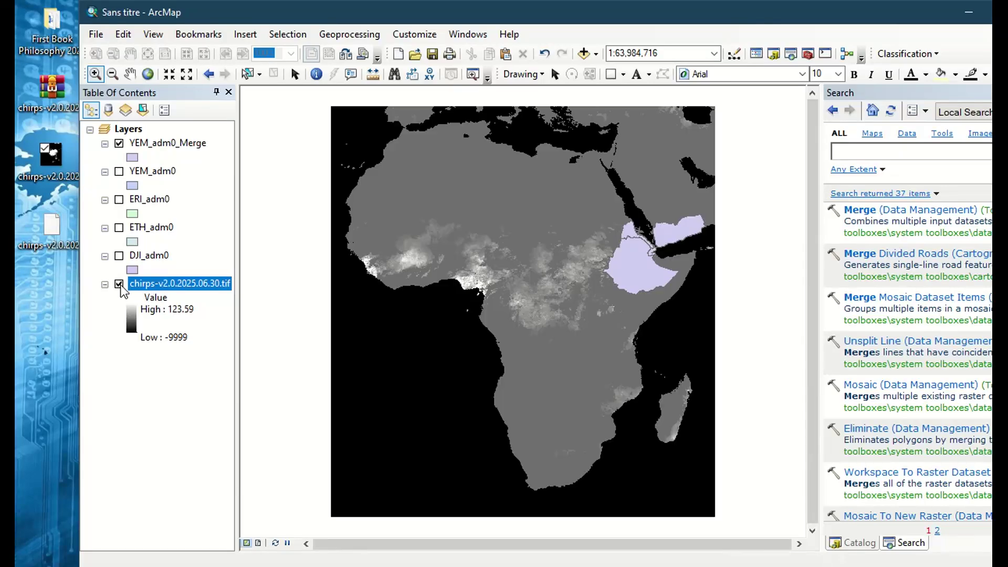
pyautogui.moveTo(353, 247); pyautogui.dragTo(419, 307)
pyautogui.click(318, 171)
pyautogui.click(584, 362)
pyautogui.moveTo(389, 214); pyautogui.dragTo(477, 295)
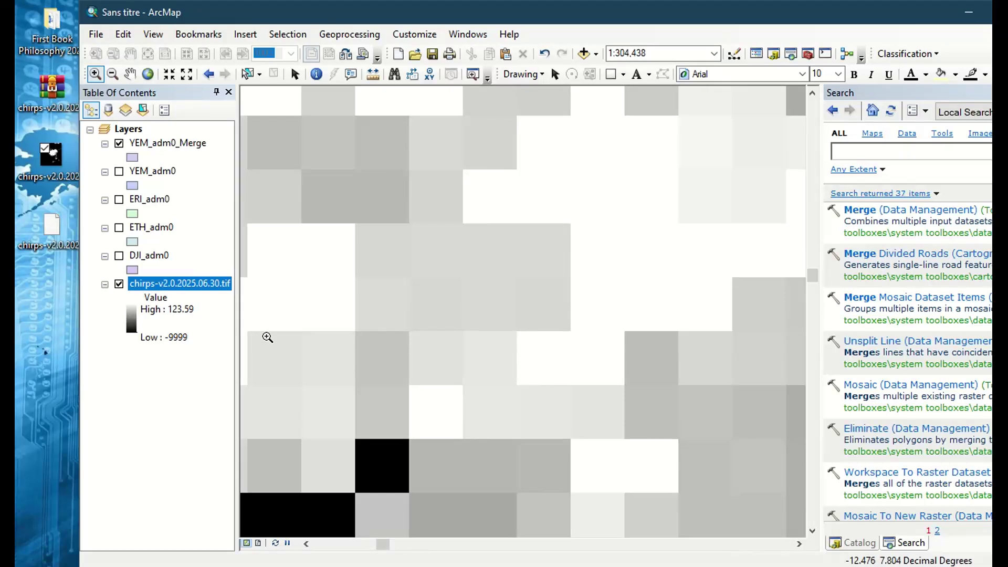
pyautogui.click(153, 149)
pyautogui.click(179, 286)
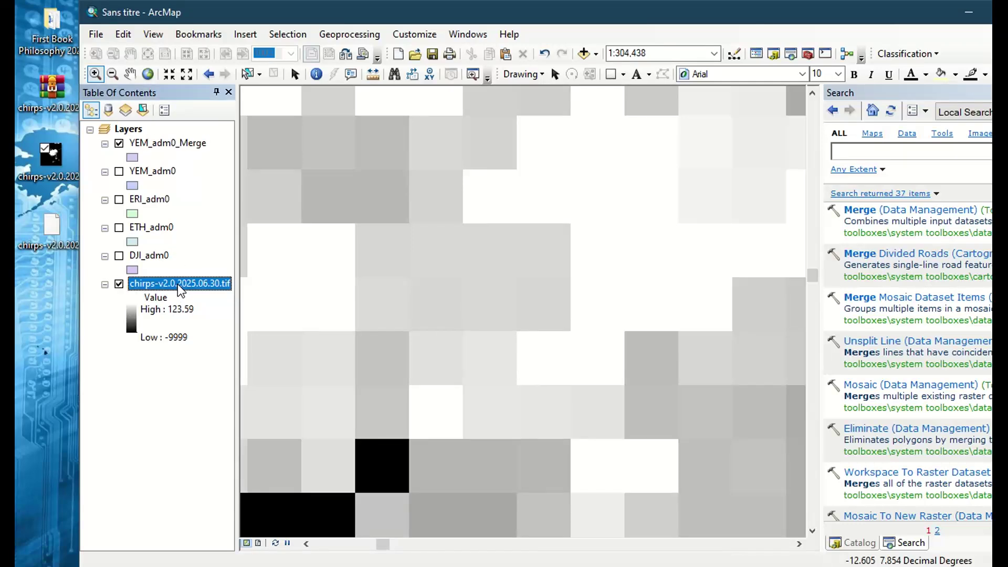
# View the full extent of the CHIRPS raster, then fit the view to the YEM_adm0_Merge layer
pyautogui.rightClick(152, 284)
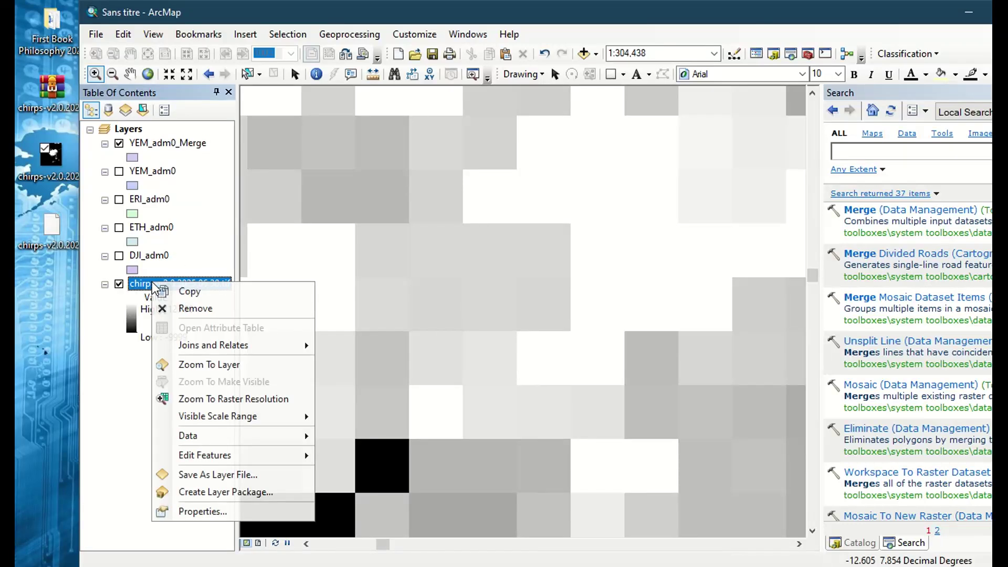
pyautogui.click(193, 365)
pyautogui.click(163, 142)
pyautogui.rightClick(166, 144)
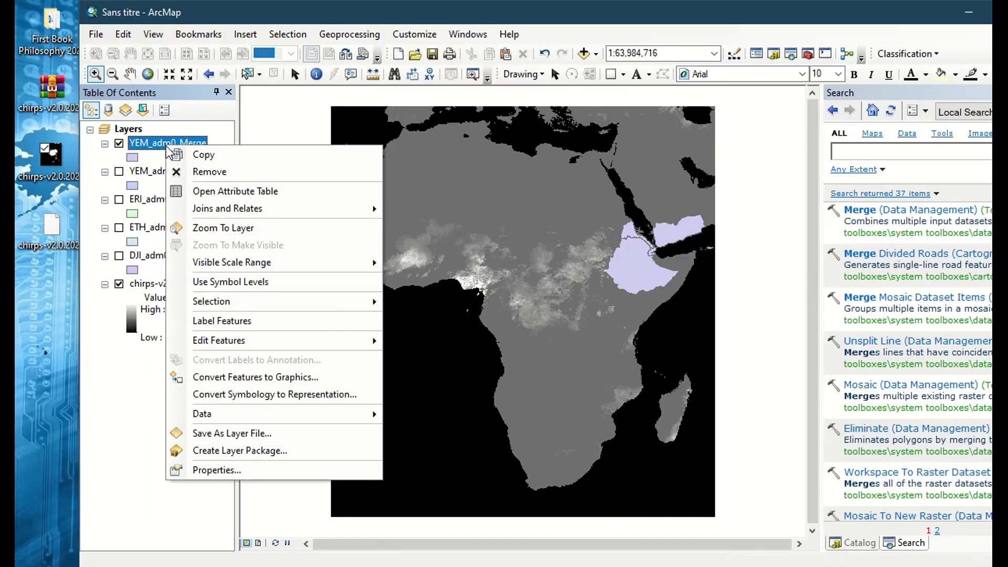
pyautogui.click(221, 227)
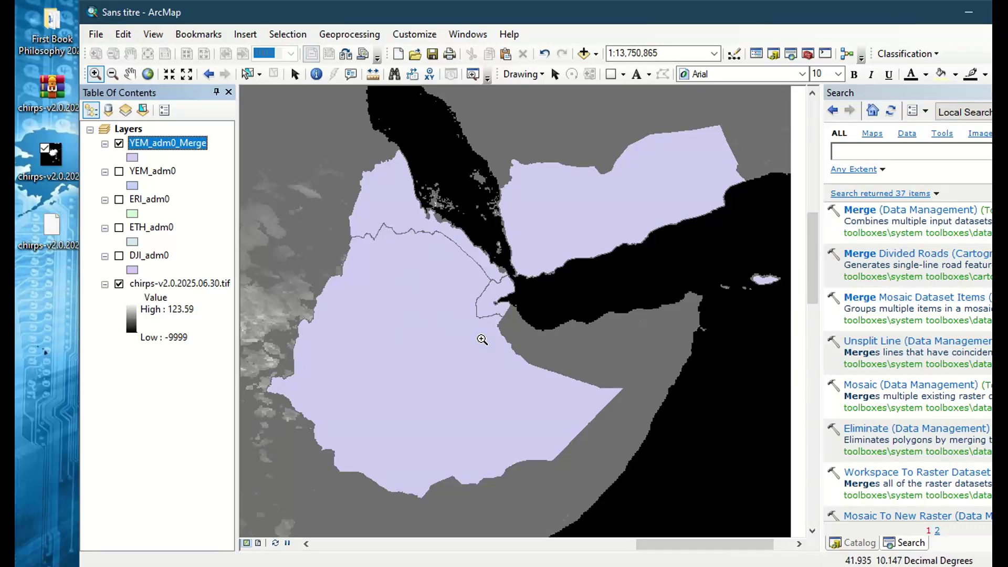
# Give the YEM_adm0_Merge layer no fill colour and a red outline with a width of 3
pyautogui.click(134, 156)
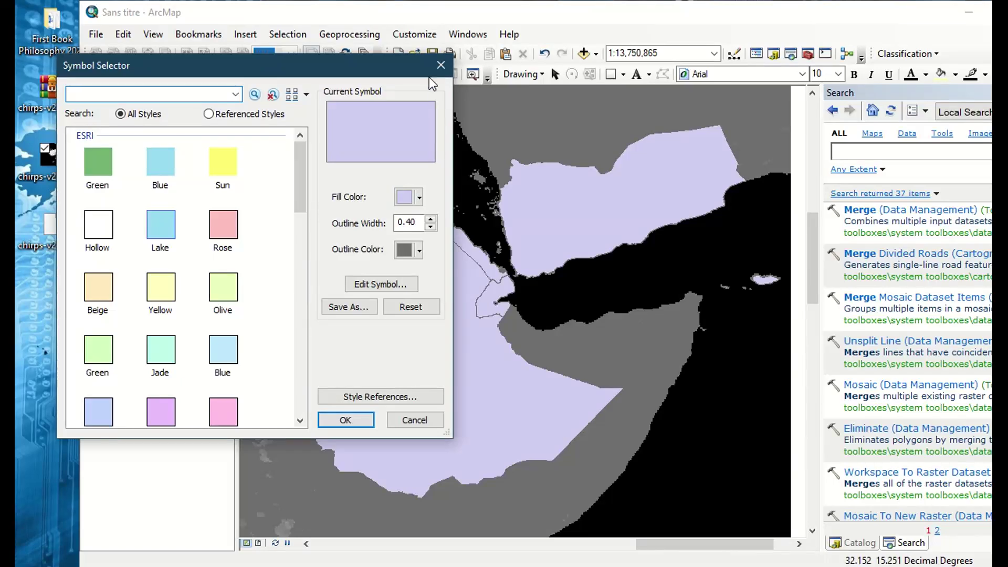
pyautogui.click(441, 65)
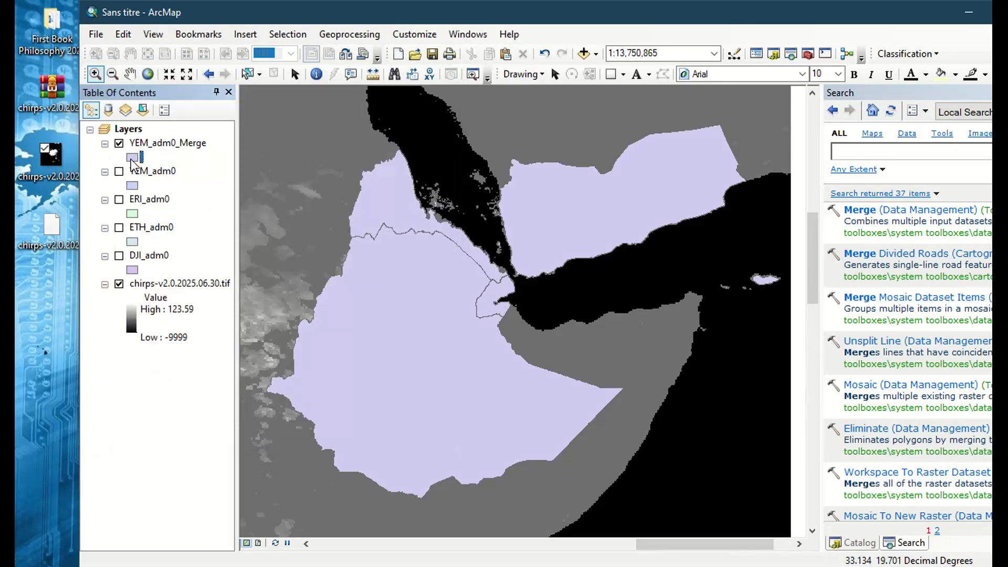
pyautogui.click(132, 158)
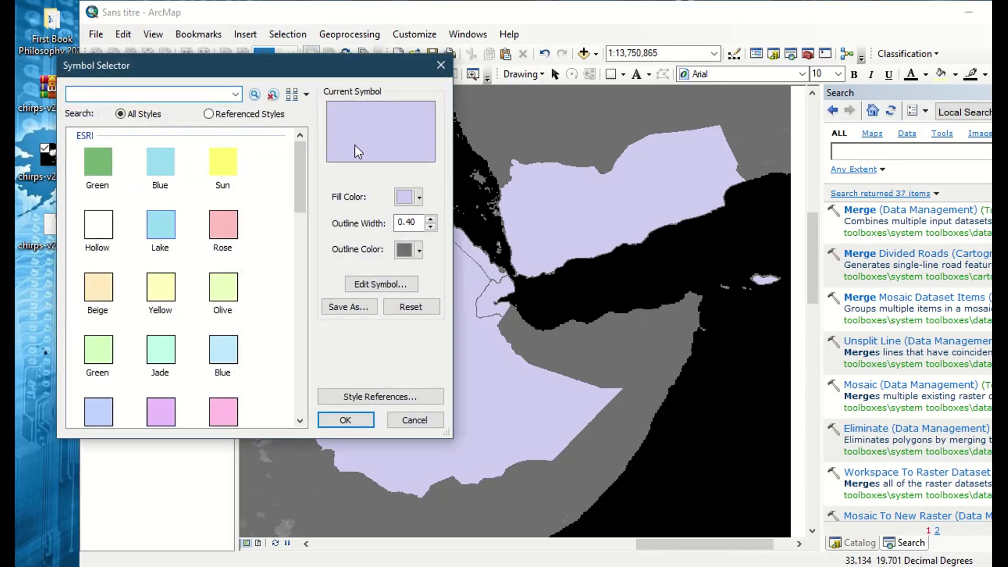
pyautogui.click(414, 202)
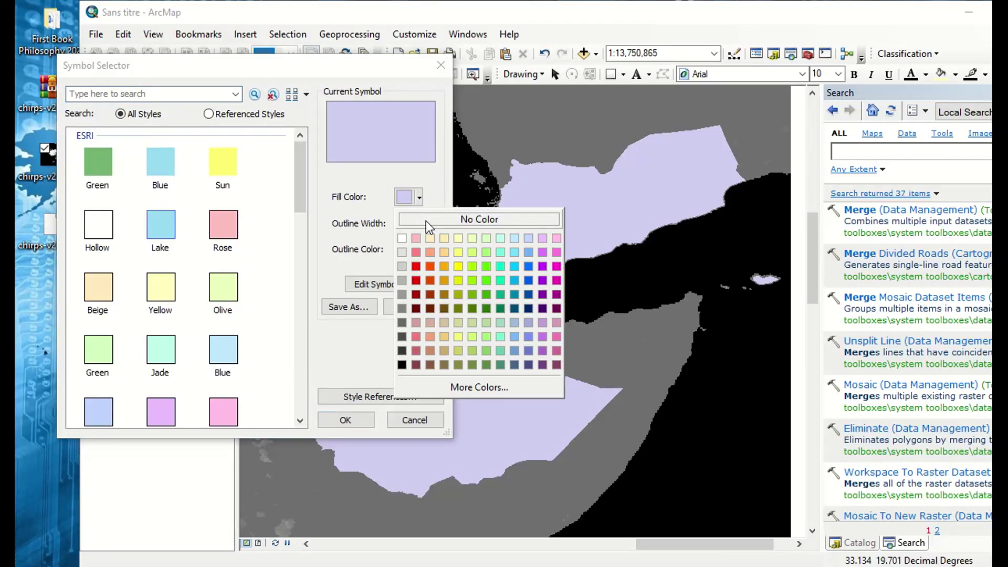
pyautogui.click(426, 220)
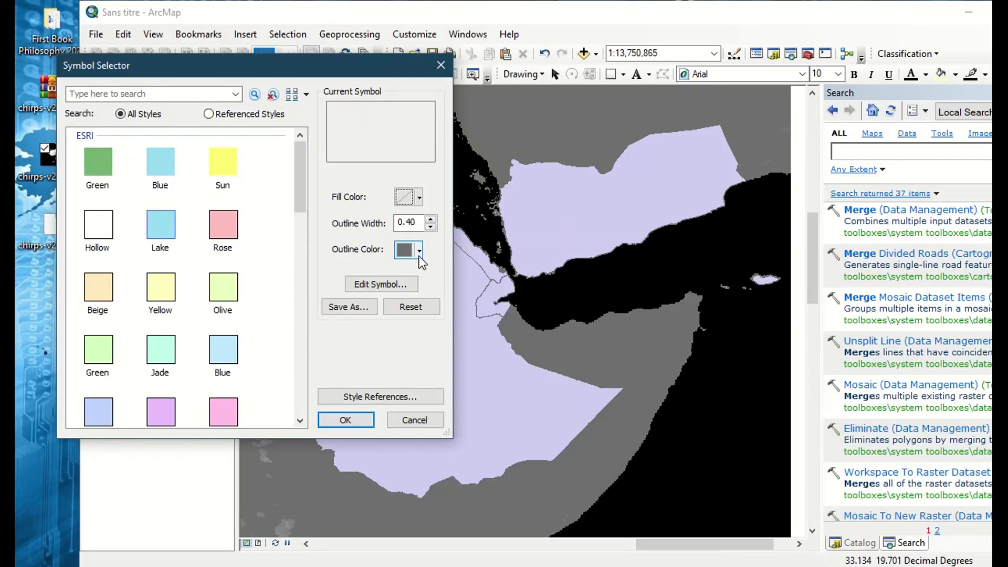
pyautogui.click(421, 253)
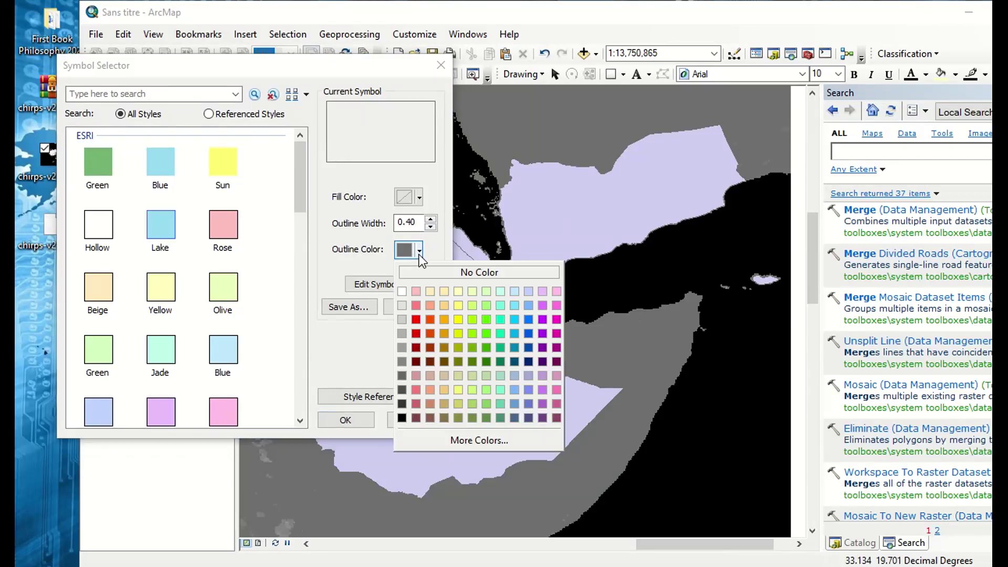
pyautogui.click(418, 333)
pyautogui.click(430, 218)
pyautogui.click(430, 218)
pyautogui.click(431, 219)
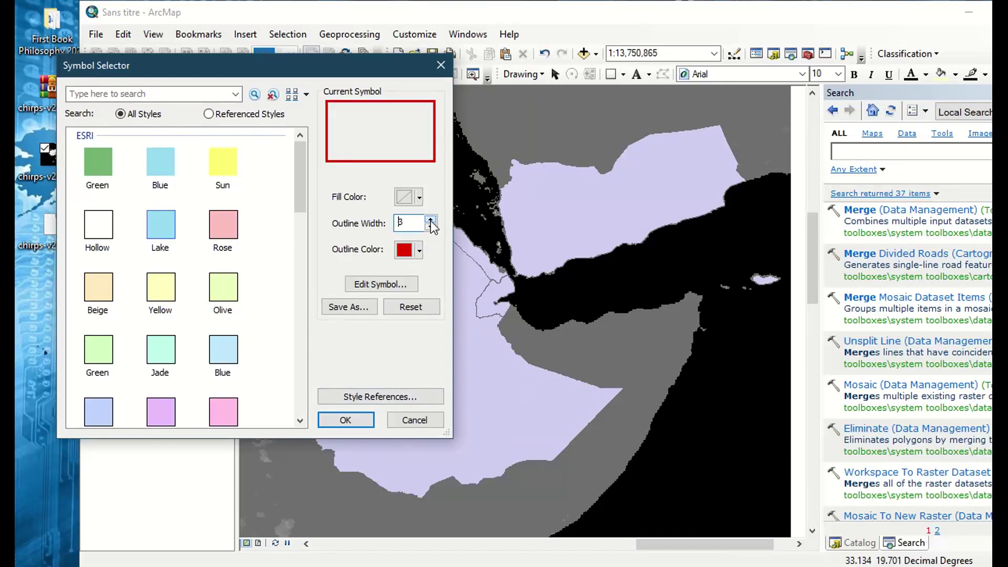
pyautogui.click(336, 422)
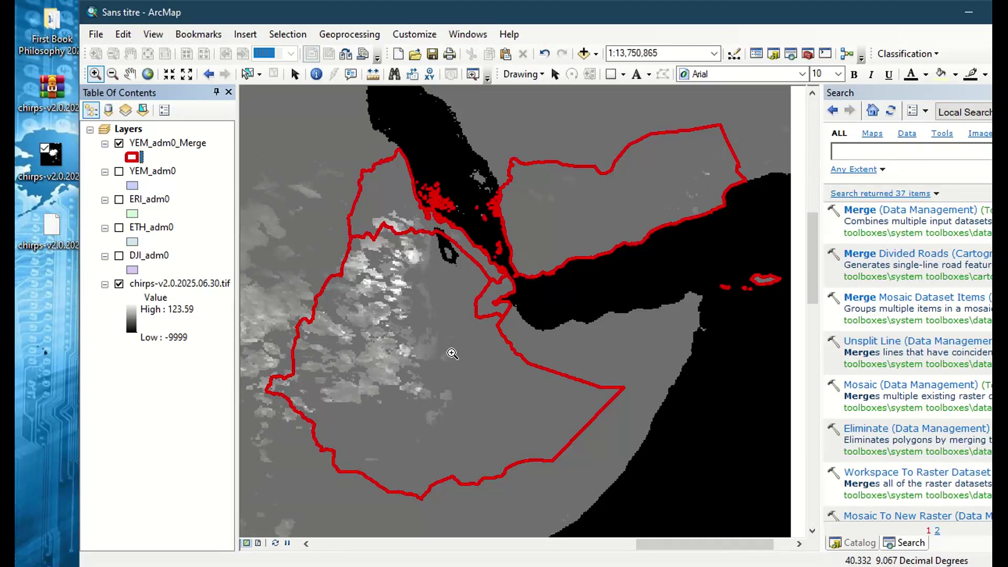
pyautogui.click(160, 289)
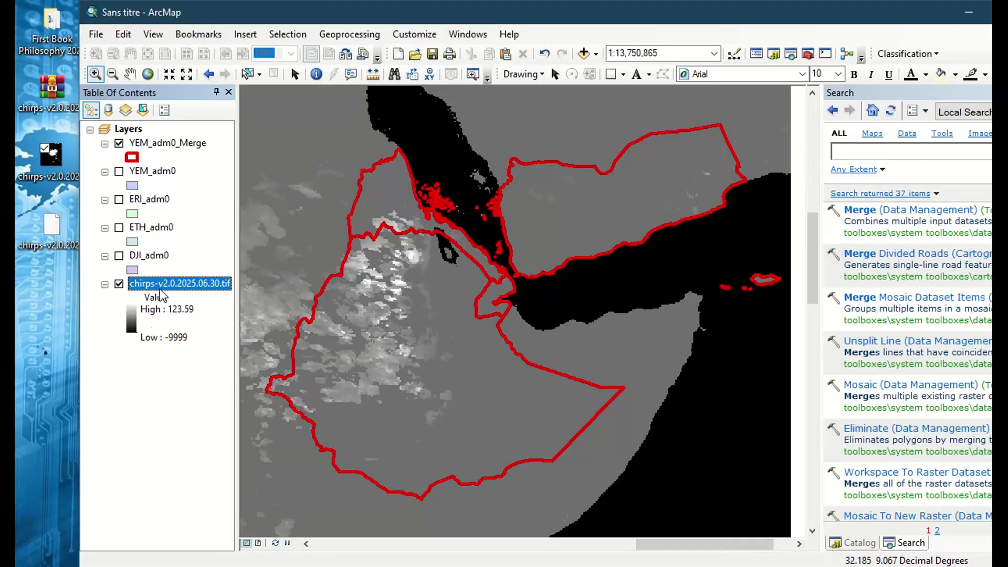
pyautogui.click(146, 143)
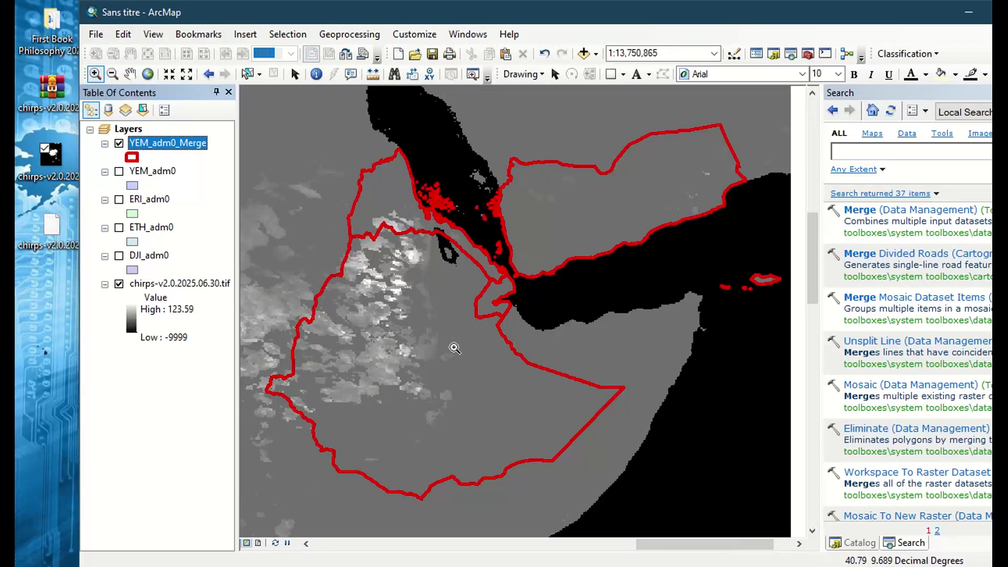
pyautogui.click(164, 289)
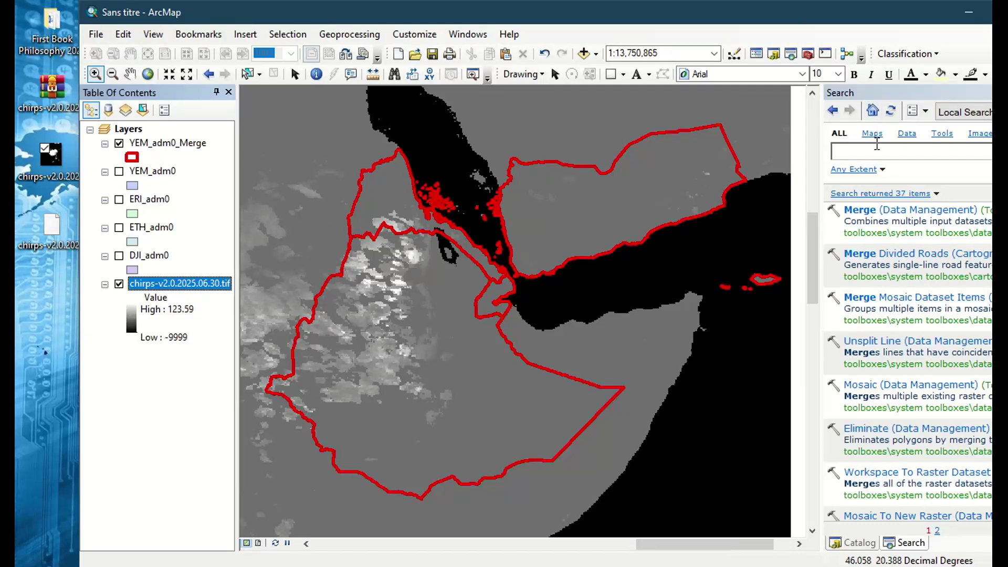
pyautogui.click(118, 343)
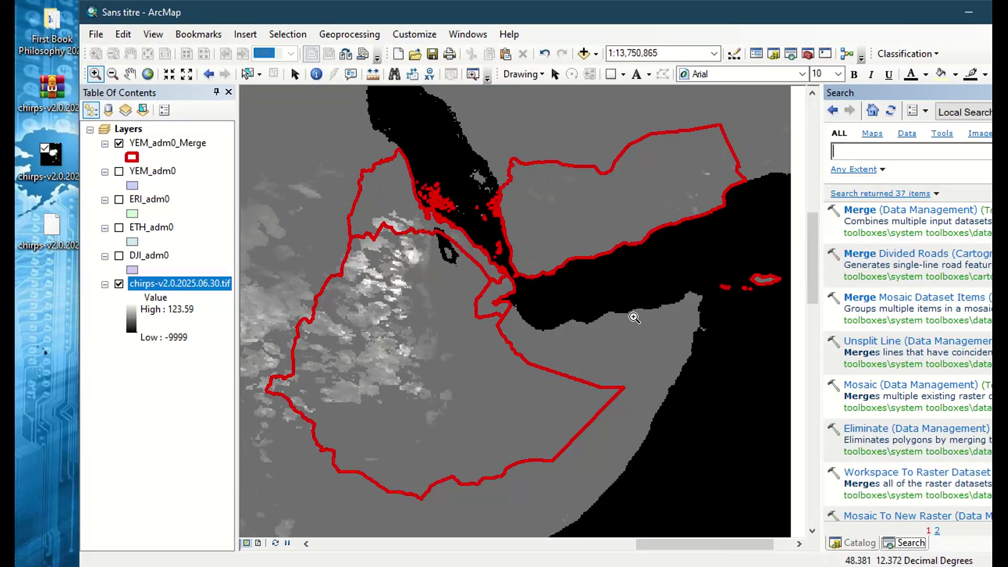
# Compare the CHIRPS raster's full extent with the red-outlined merged countries, finishing at the YEM_adm0_Merge extent
pyautogui.click(202, 283)
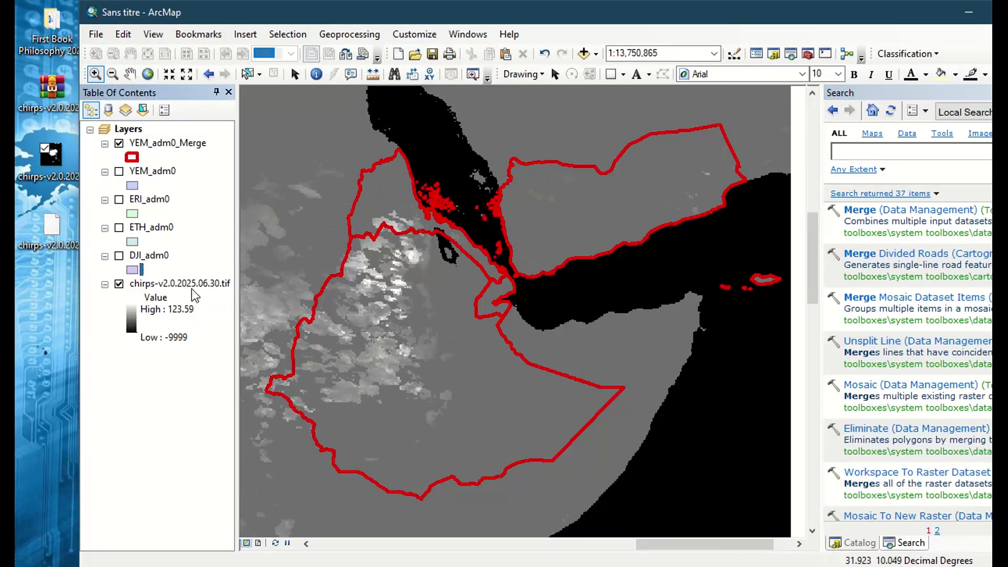
pyautogui.rightClick(188, 286)
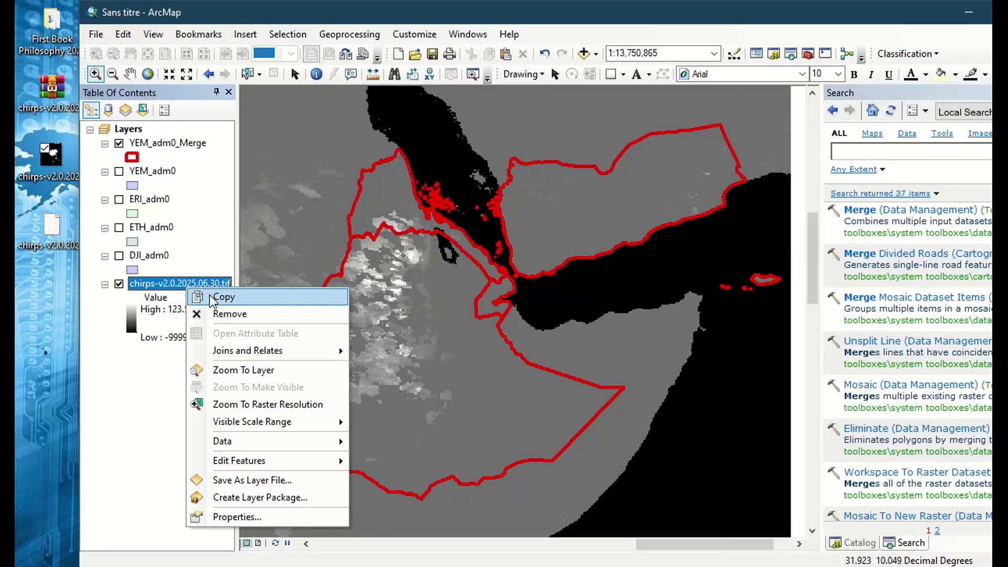
pyautogui.click(238, 371)
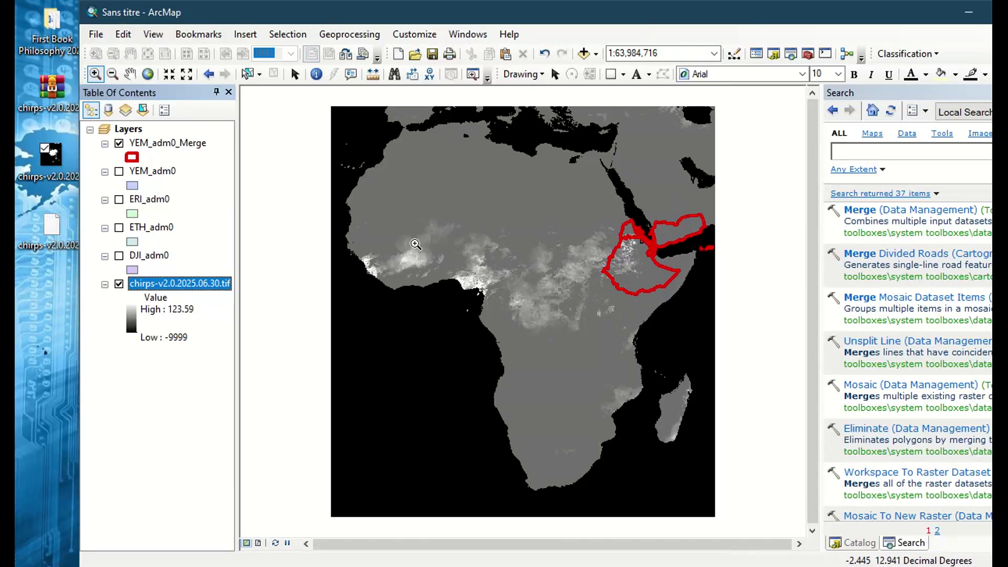
pyautogui.rightClick(188, 146)
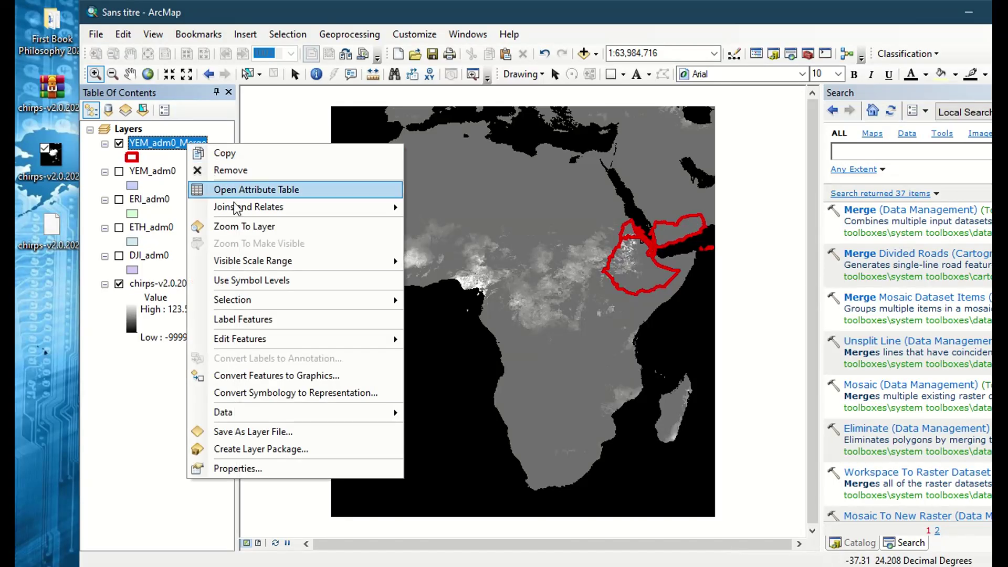
pyautogui.click(244, 227)
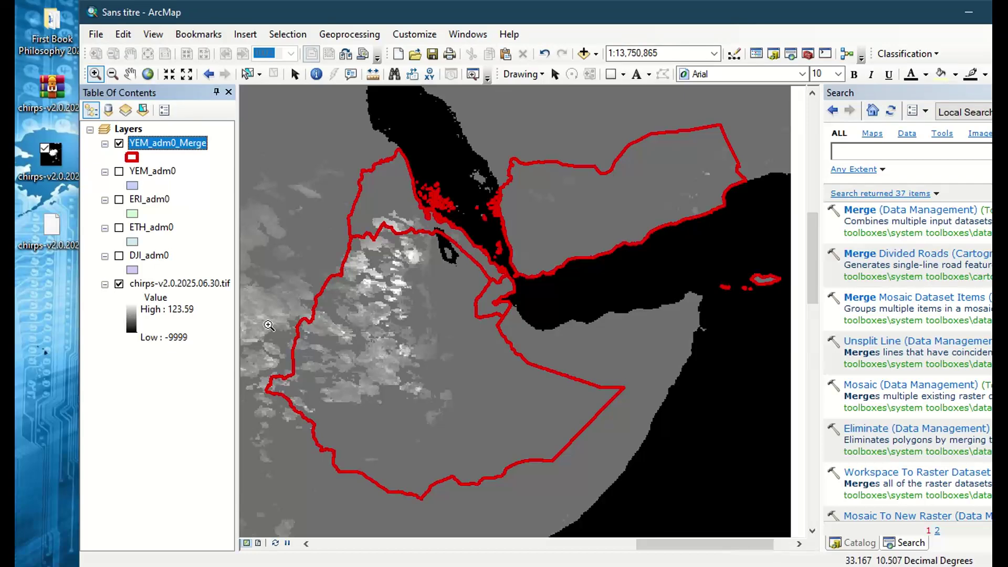
# Search the geoprocessing tools for "extract" and locate Extract by Mask among the results
pyautogui.click(187, 287)
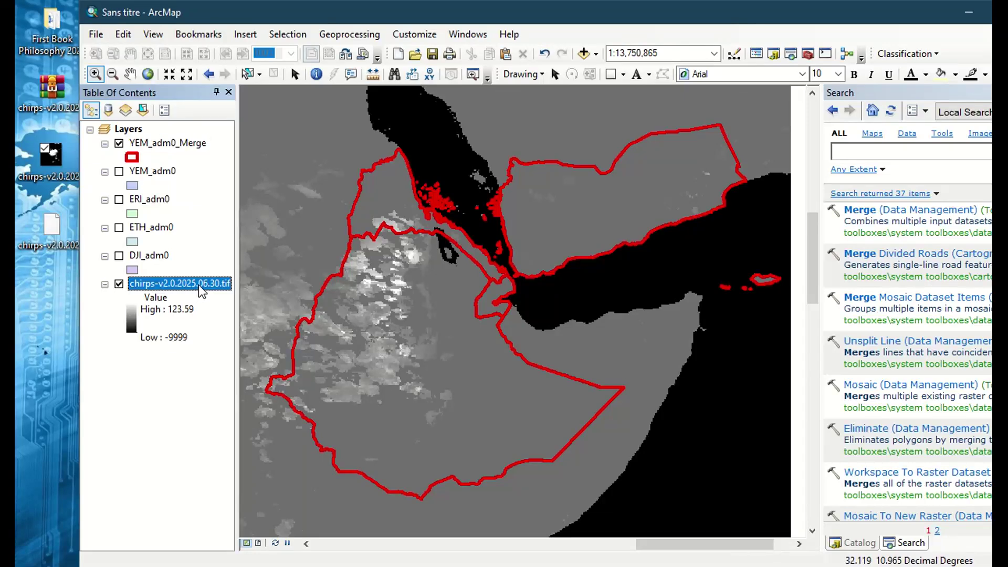
pyautogui.click(193, 149)
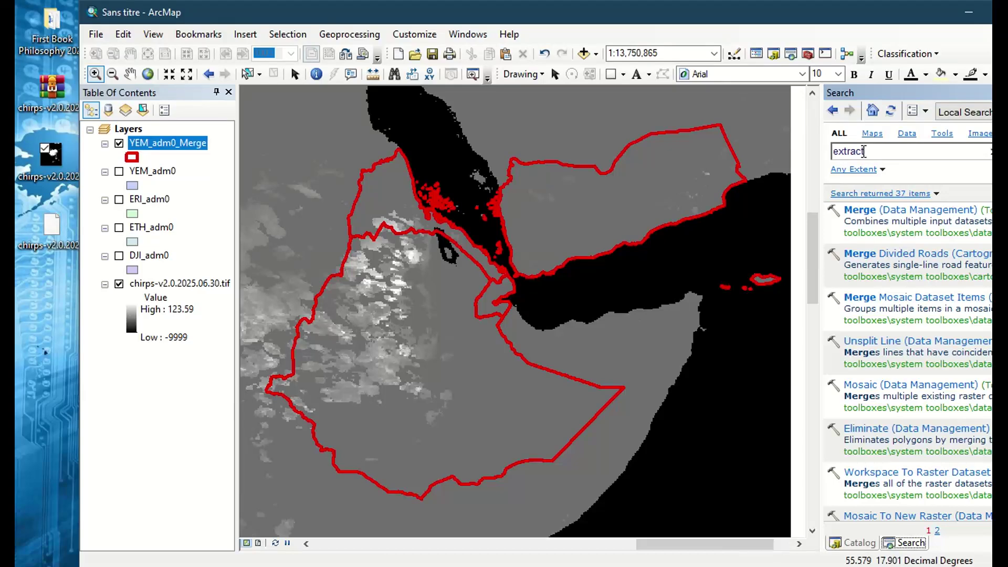
pyautogui.press('Return')
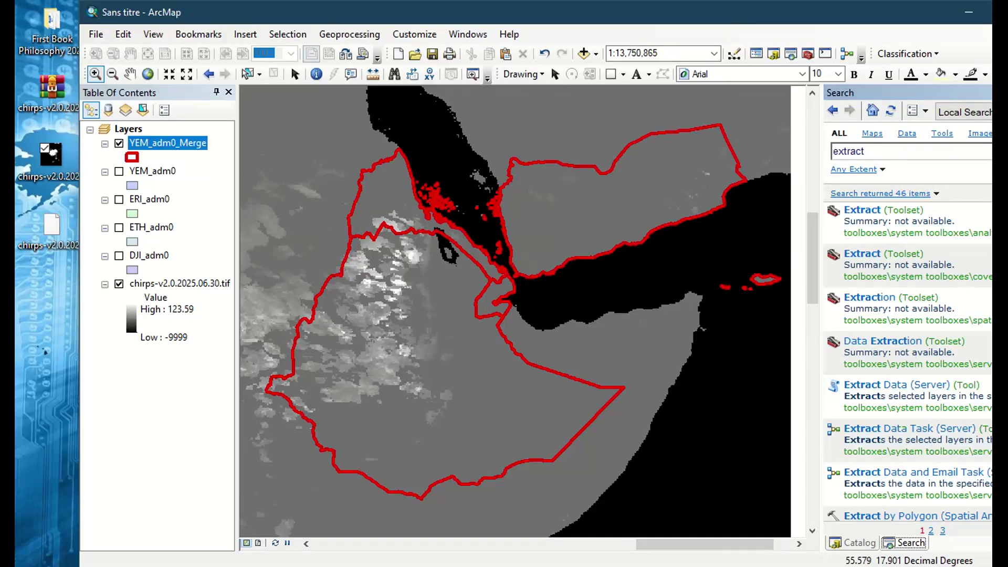
pyautogui.scroll(-3, 908, 362)
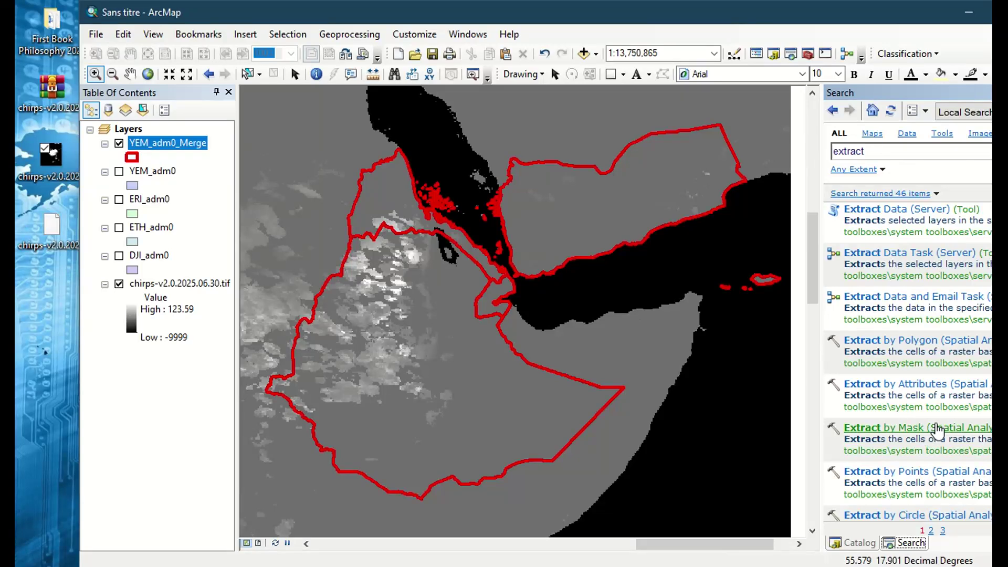
# Run Extract by Mask on chirps-v2.0.2025.06.30.tif with YEM_adm0_Merge as the mask, keeping the default output raster
pyautogui.click(938, 428)
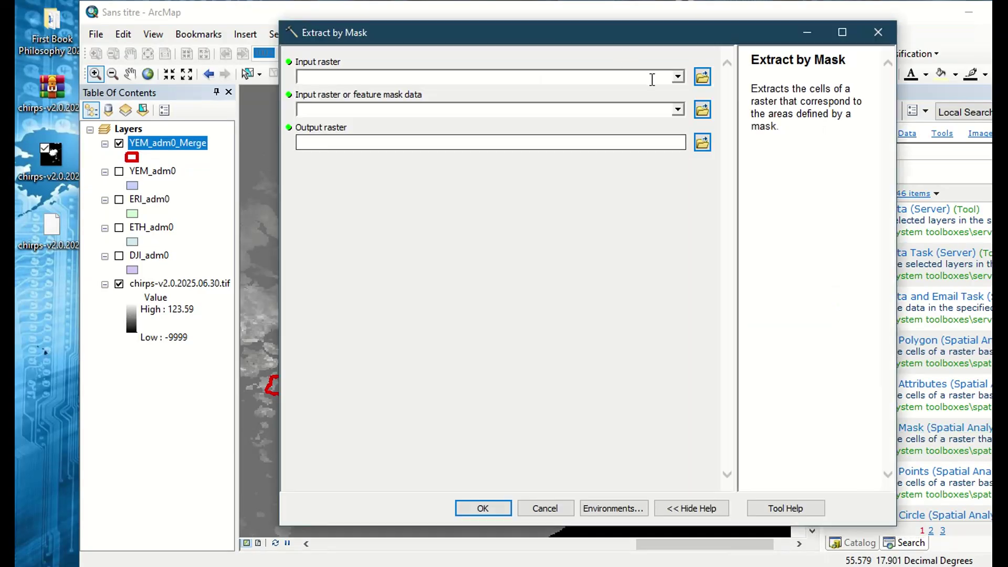
pyautogui.click(678, 77)
pyautogui.click(355, 80)
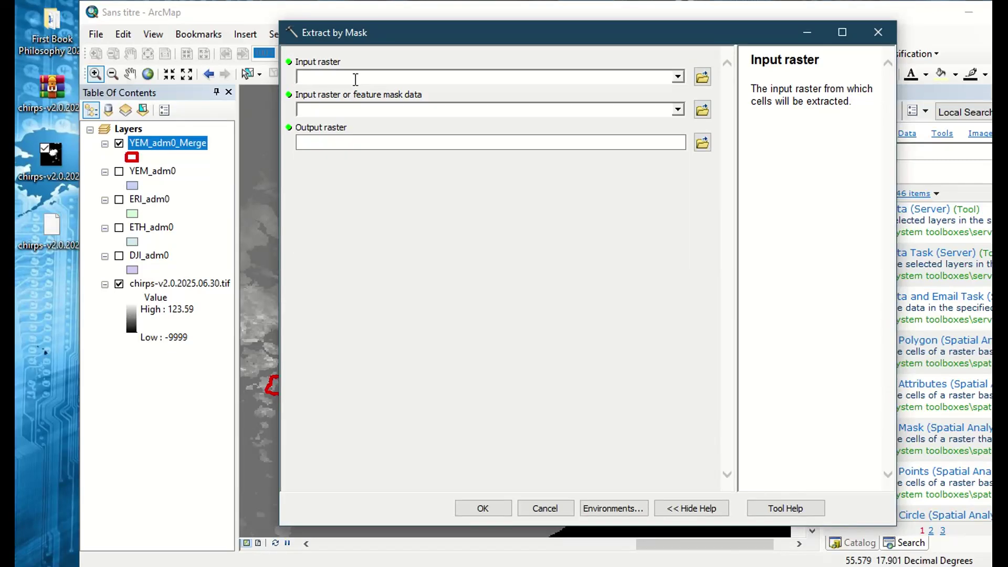
pyautogui.click(679, 78)
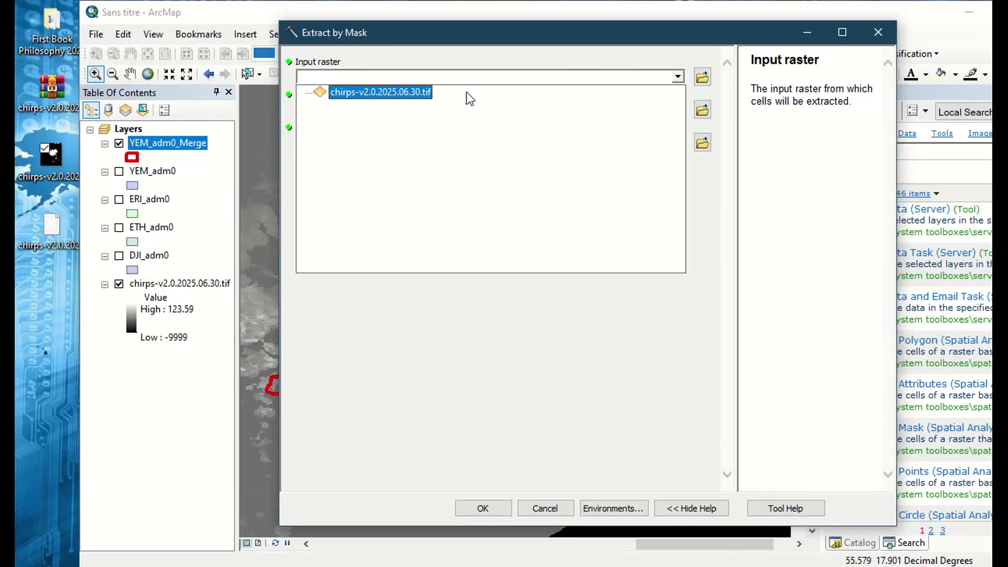
pyautogui.click(416, 94)
pyautogui.click(678, 110)
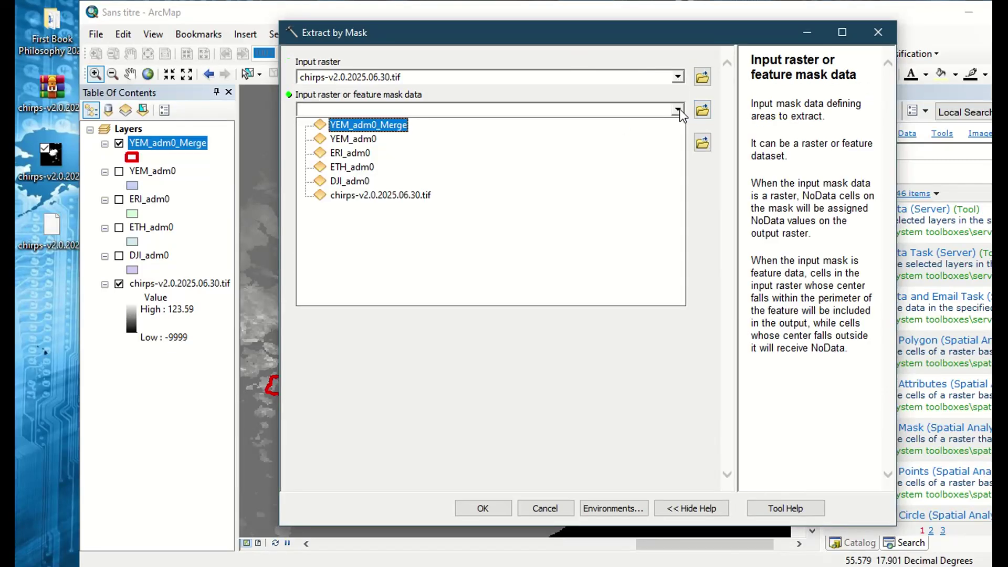
pyautogui.click(381, 130)
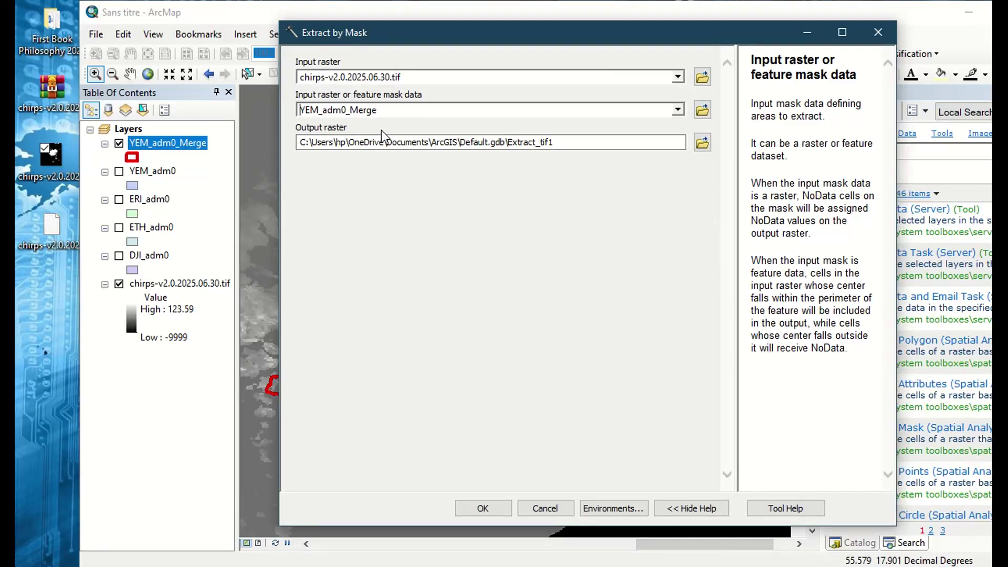
pyautogui.click(483, 508)
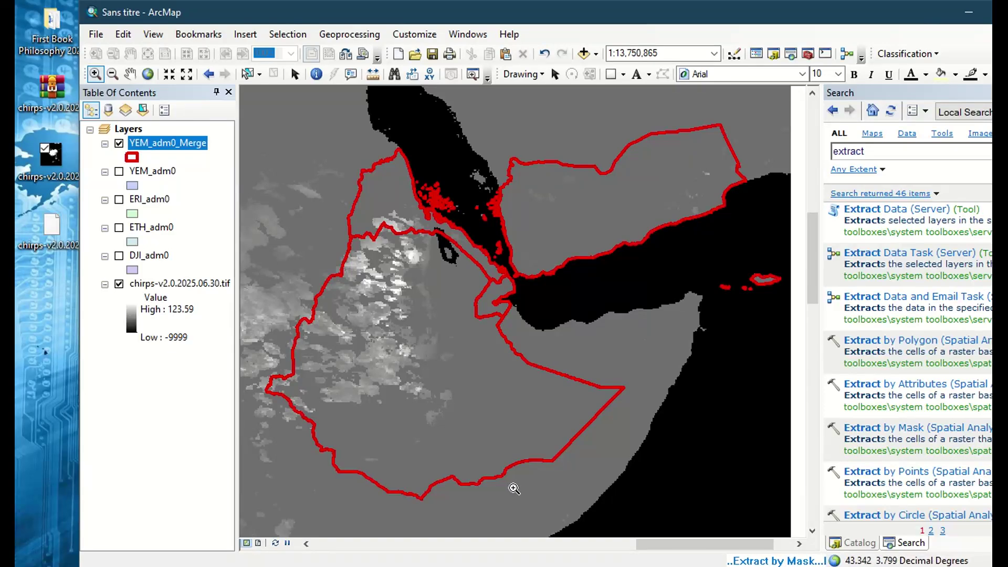
# Review the CHIRPS 2025 Africa daily file index and the GEBCO search results in Chrome, returning to ArcMap
pyautogui.click(678, 566)
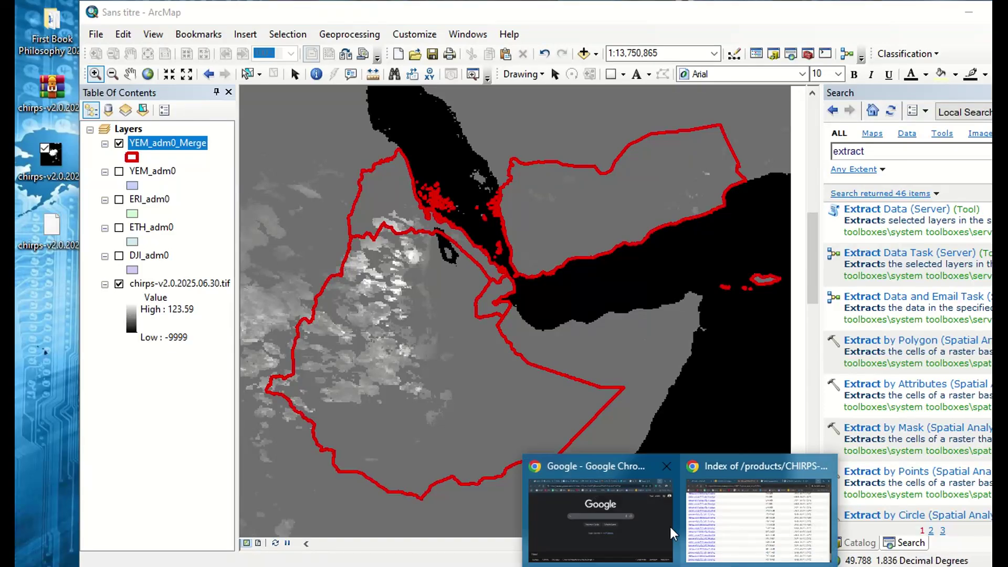
pyautogui.click(727, 524)
pyautogui.scroll(20, 499, 248)
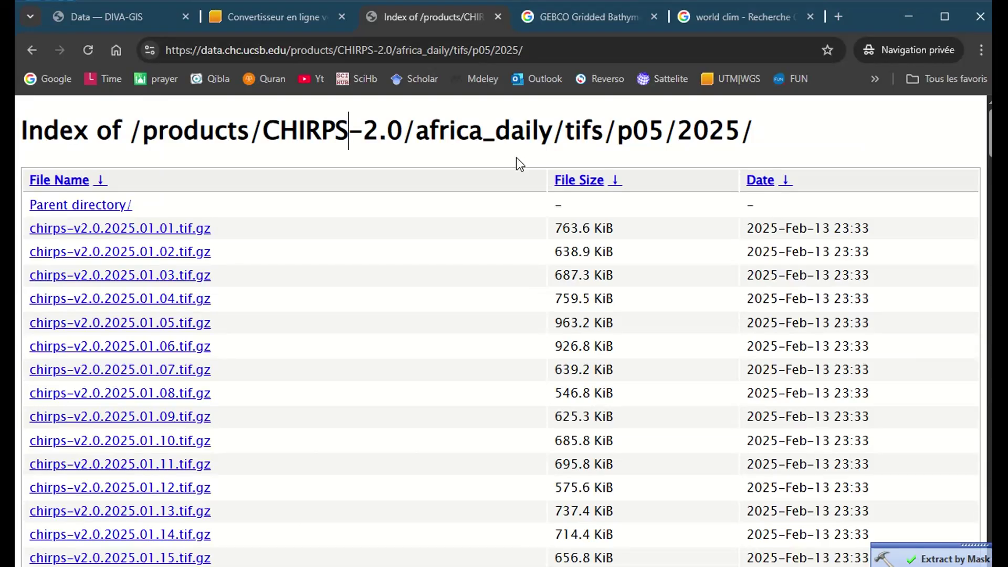
pyautogui.click(577, 17)
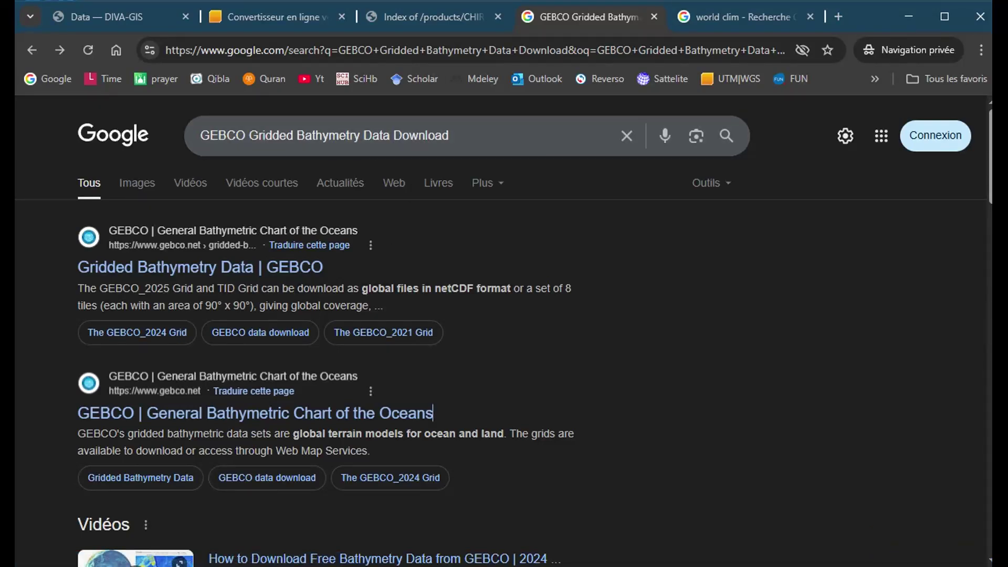
pyautogui.hotkey('alt', 'Tab')
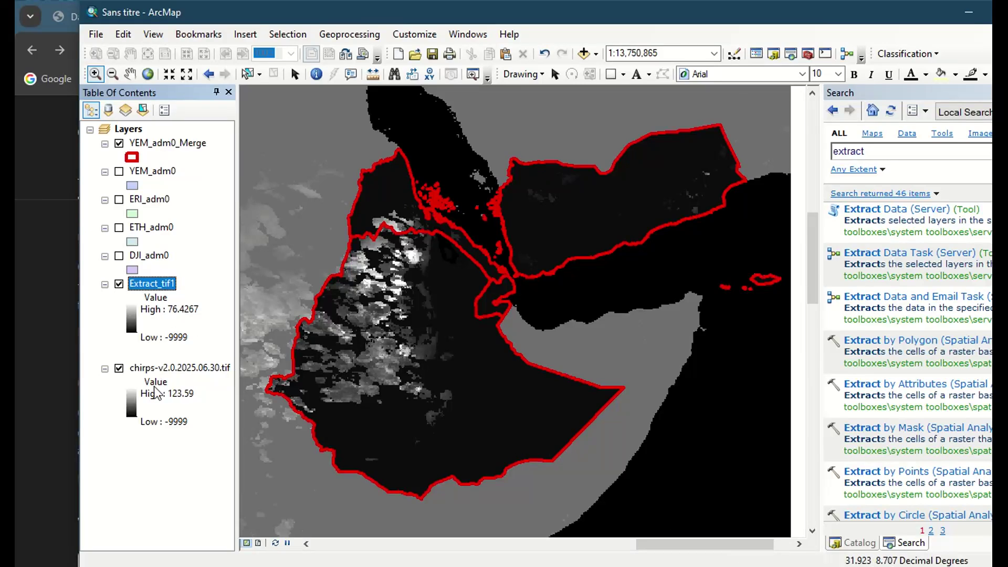
# Hide the original CHIRPS raster and apply a stretched green-yellow-red colour ramp to Extract_tif1
pyautogui.click(119, 369)
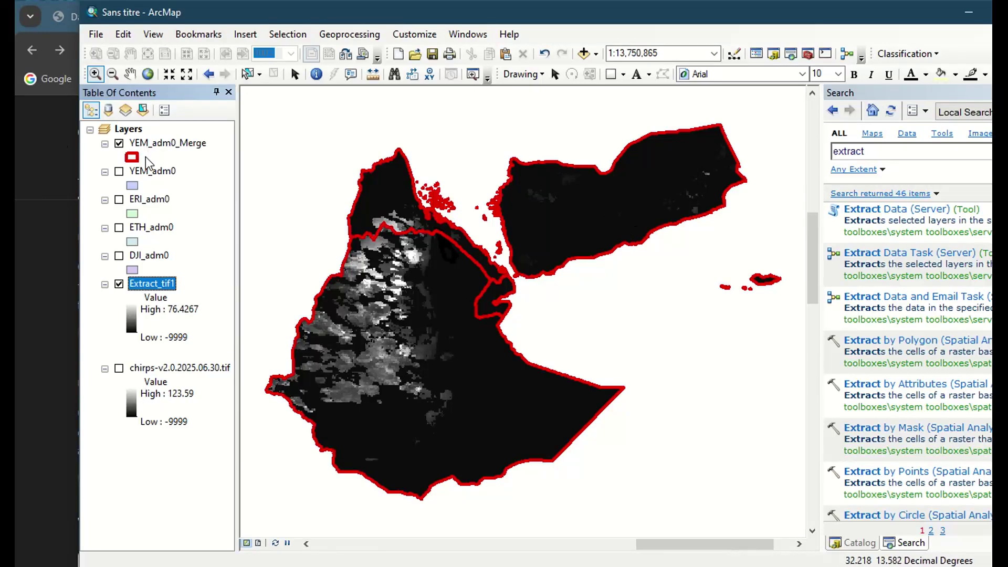
pyautogui.rightClick(165, 288)
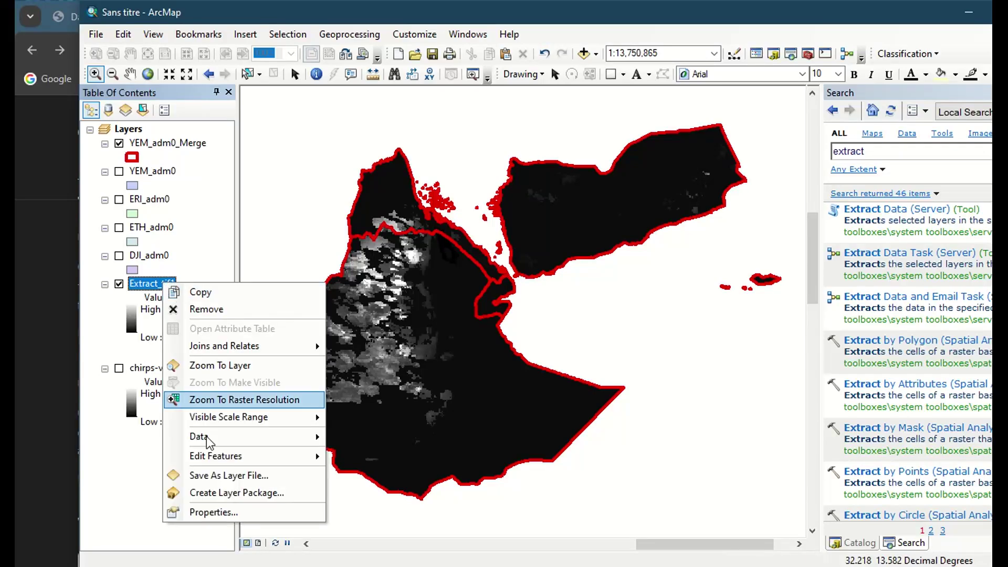
pyautogui.click(229, 512)
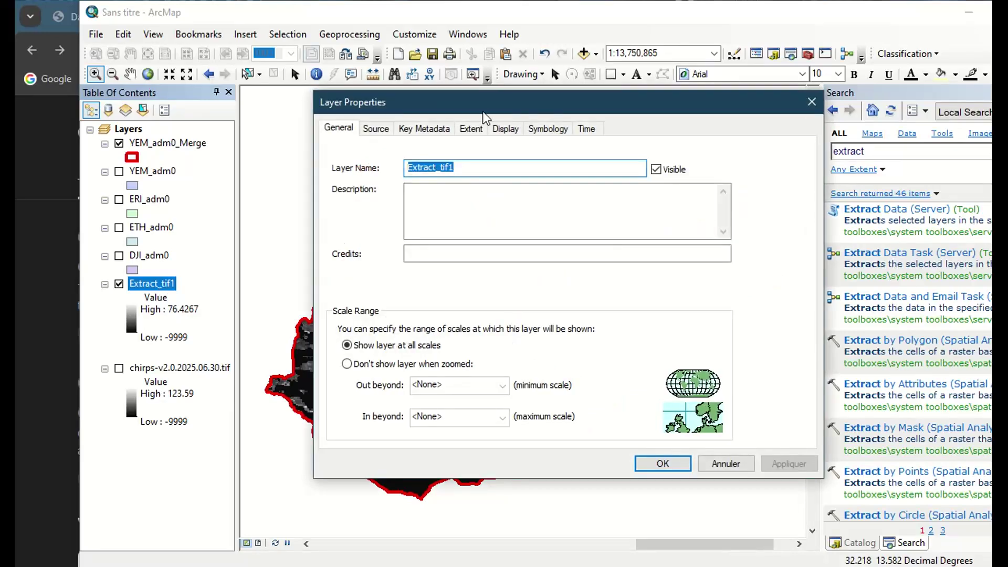
pyautogui.click(546, 129)
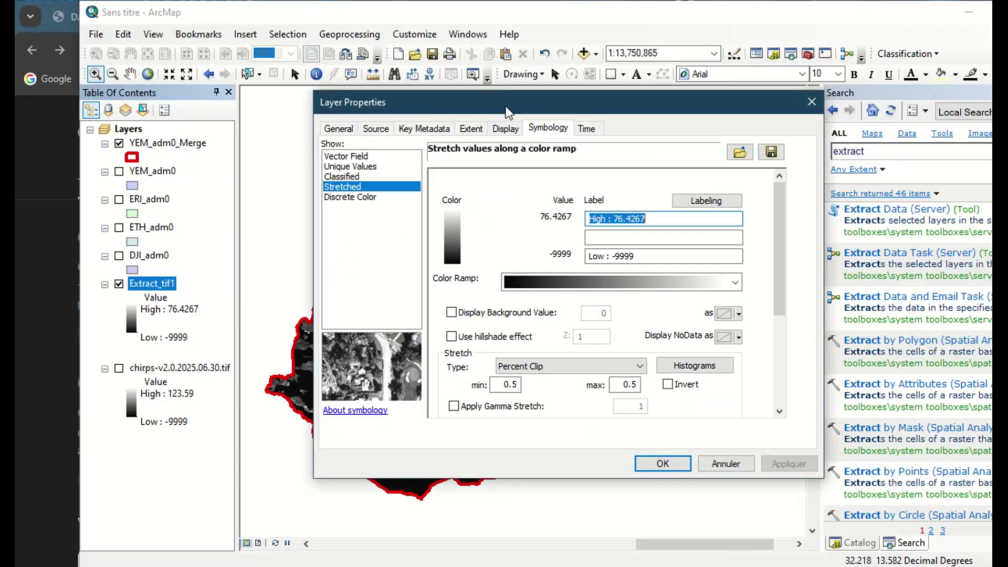
pyautogui.moveTo(449, 101); pyautogui.dragTo(656, 62)
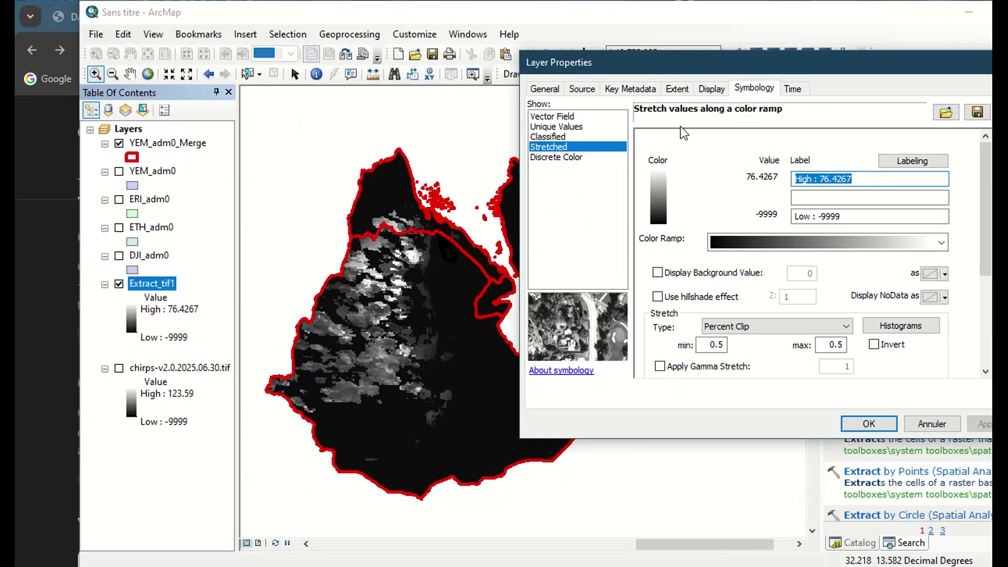
pyautogui.click(747, 241)
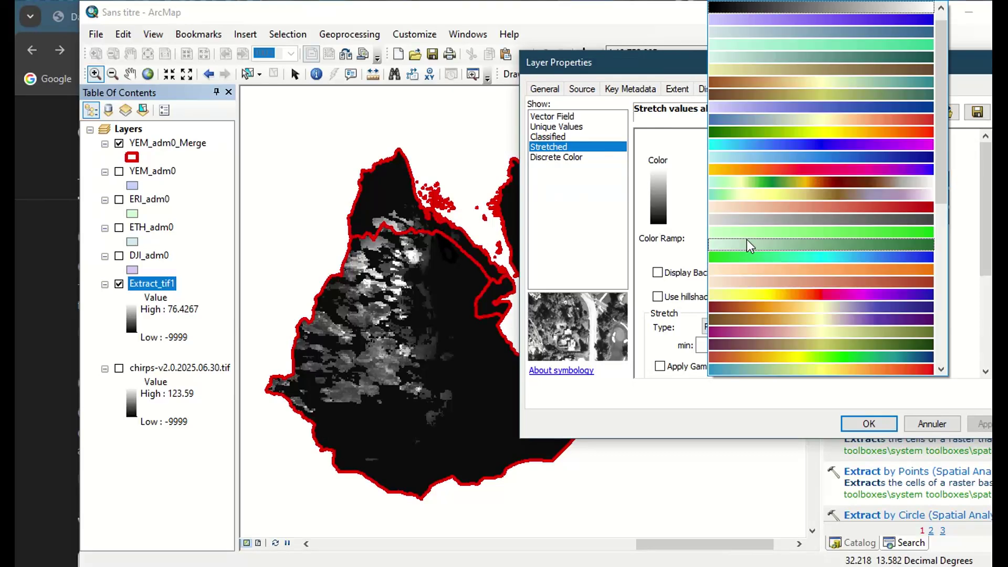
pyautogui.click(839, 133)
pyautogui.click(984, 424)
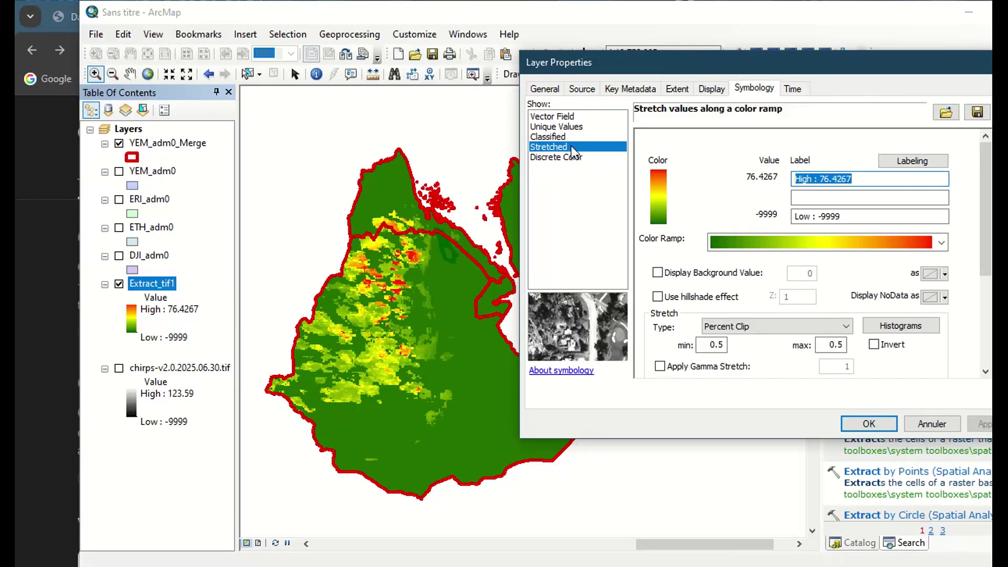
# Switch Extract_tif1 to classified symbology and try to set the number of classes to 6
pyautogui.click(557, 137)
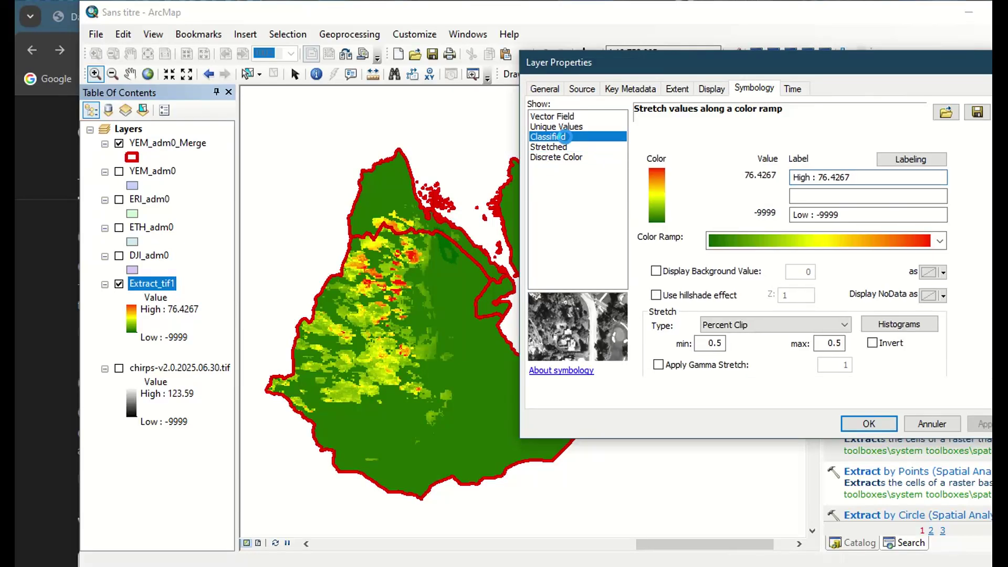
pyautogui.click(742, 216)
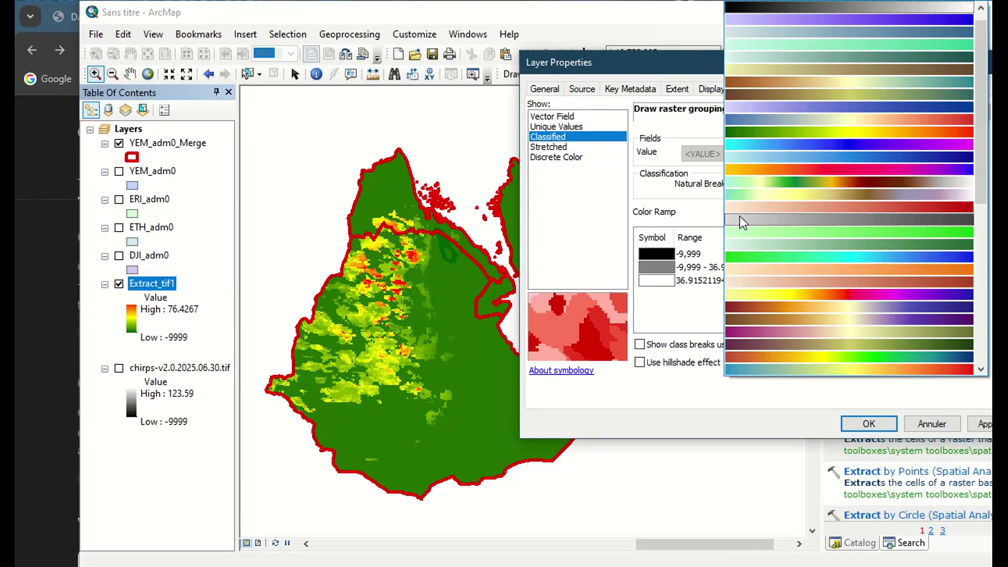
pyautogui.click(667, 213)
pyautogui.click(866, 189)
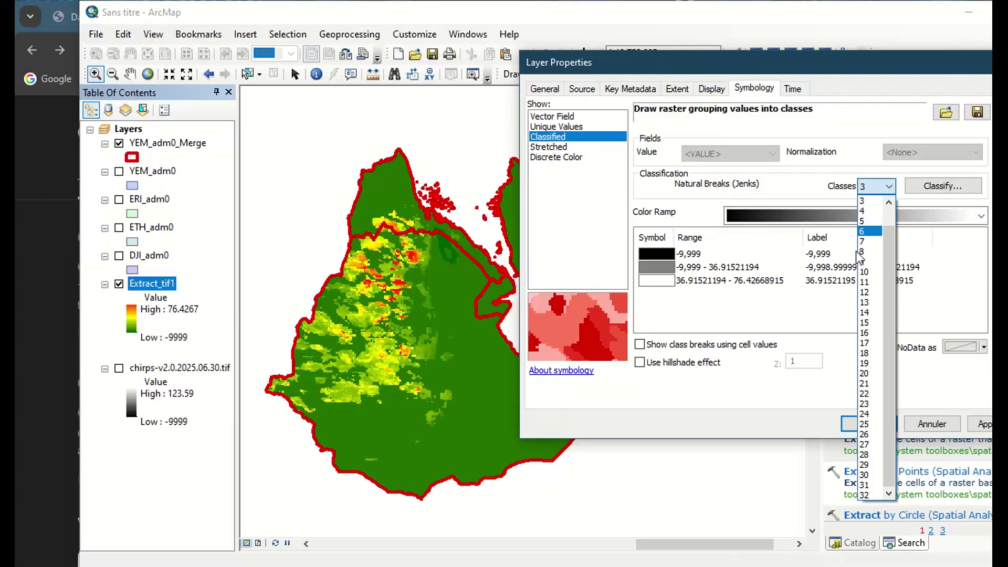
pyautogui.click(865, 230)
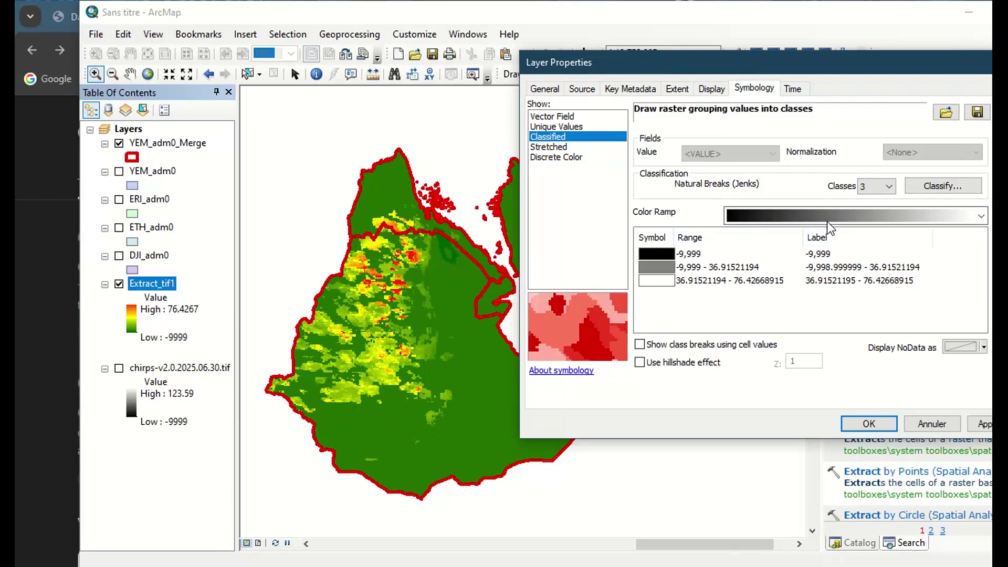
pyautogui.click(886, 188)
pyautogui.click(872, 244)
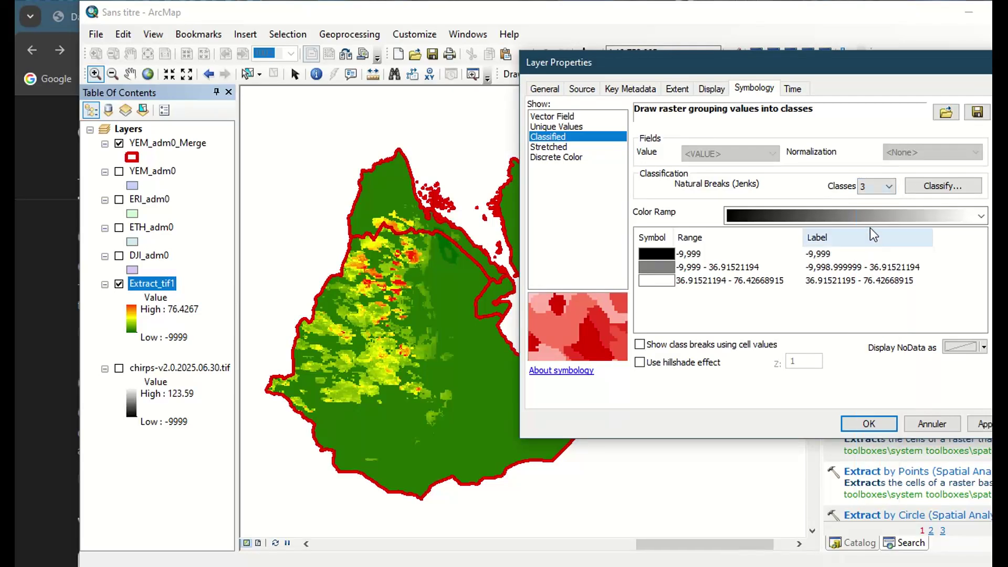
# Apply a light-to-dark red colour ramp to Extract_tif1 using three Natural Breaks classes
pyautogui.scroll(4, 877, 192)
pyautogui.click(855, 215)
pyautogui.scroll(-5, 855, 212)
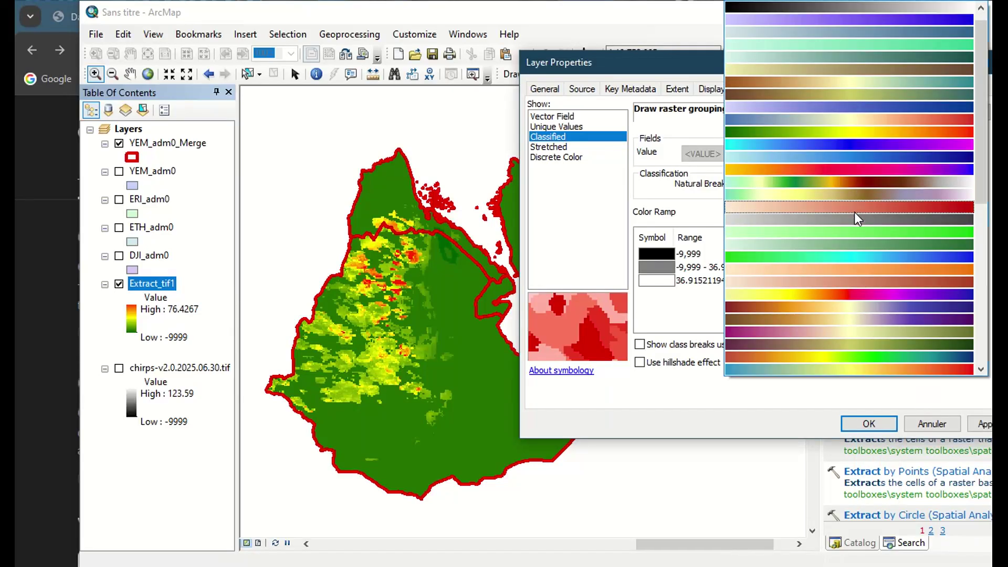
pyautogui.click(855, 212)
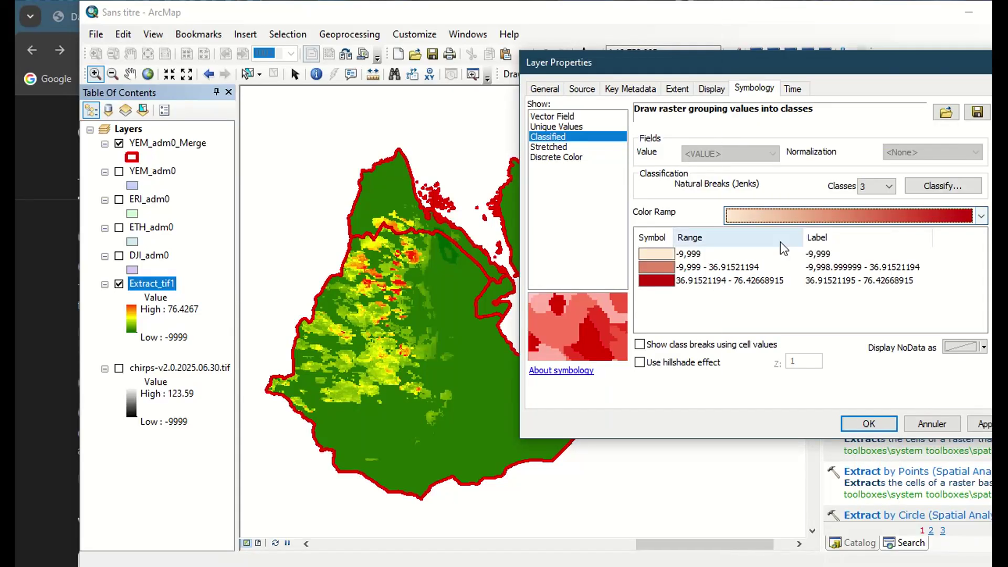
pyautogui.click(981, 425)
pyautogui.click(765, 207)
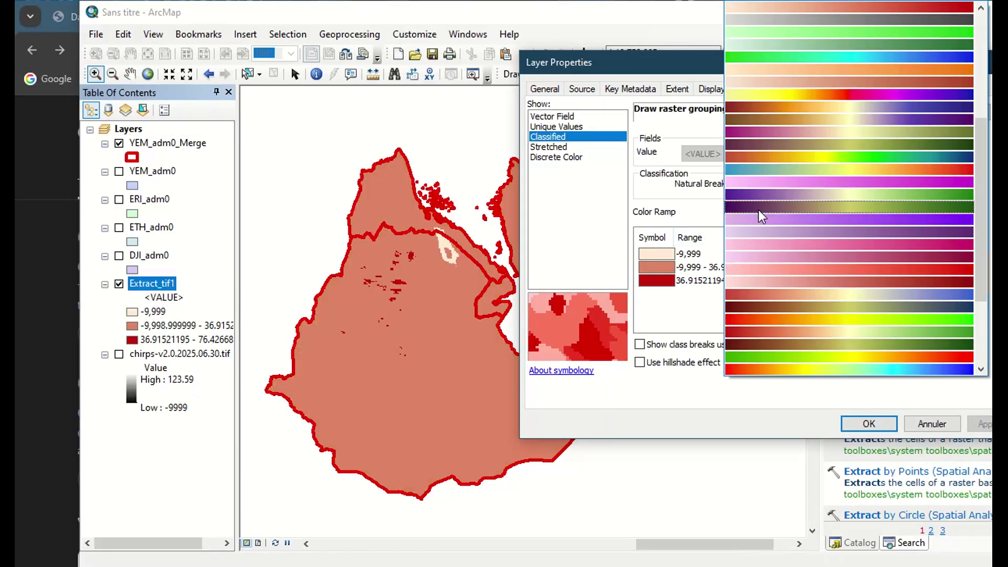
# Compute the unique values of Extract_tif1 and restore its stretched green-yellow-red symbology
pyautogui.click(568, 133)
pyautogui.click(569, 134)
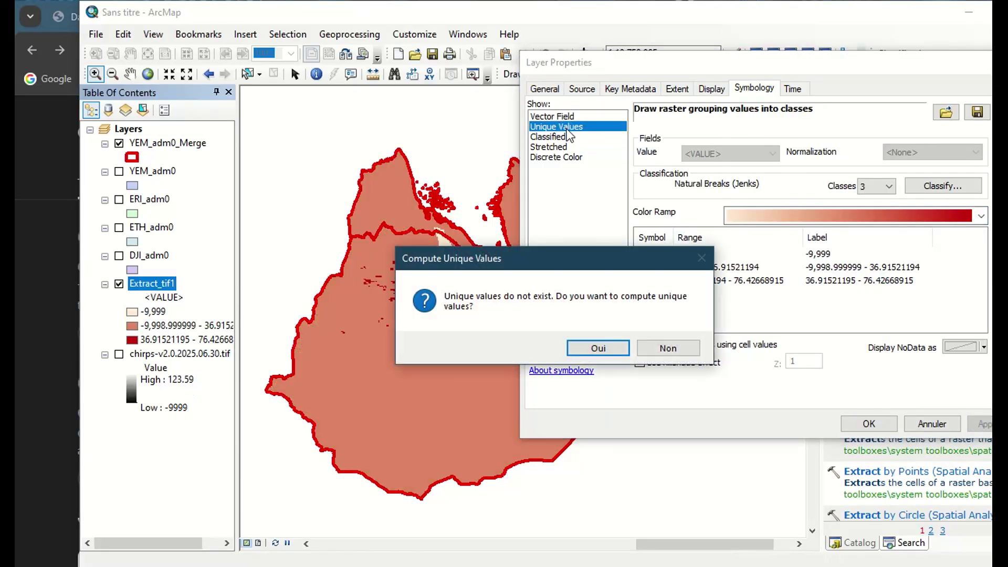
pyautogui.click(599, 349)
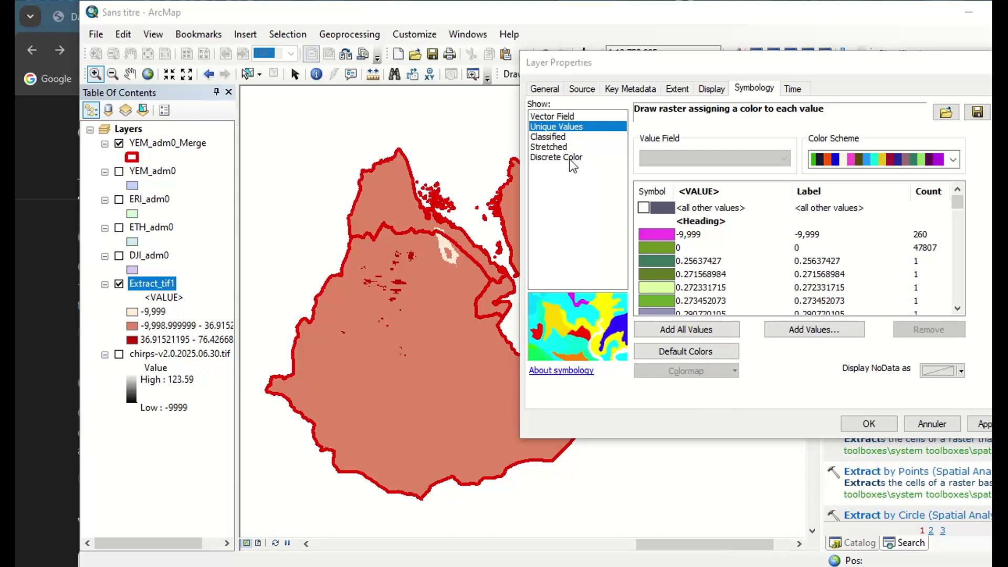
pyautogui.click(567, 147)
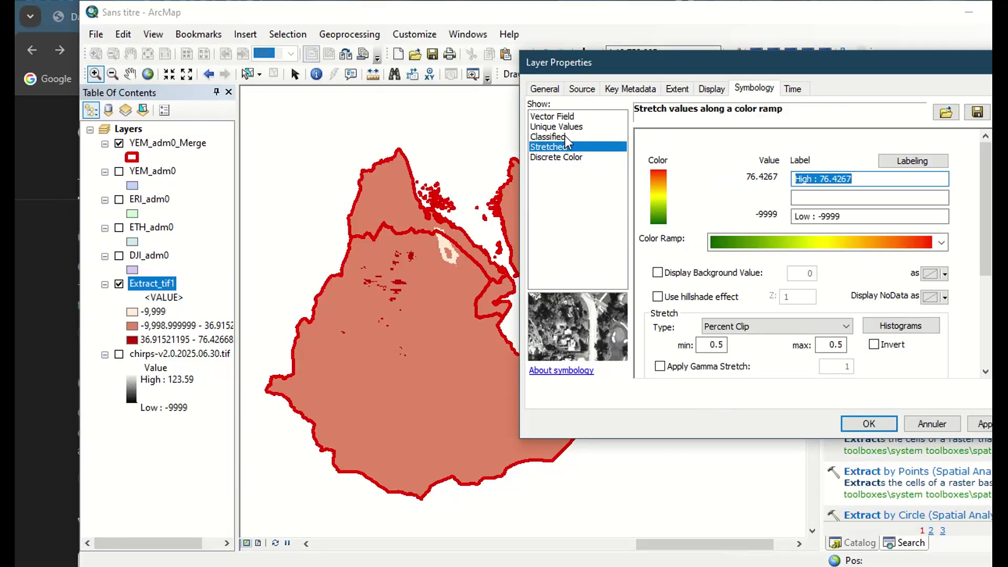
pyautogui.click(561, 128)
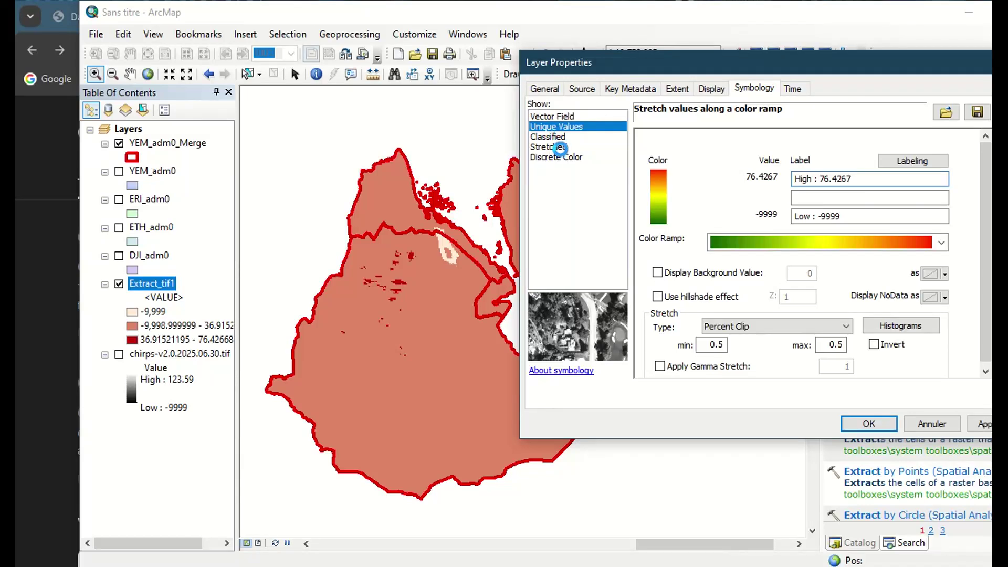
pyautogui.click(548, 147)
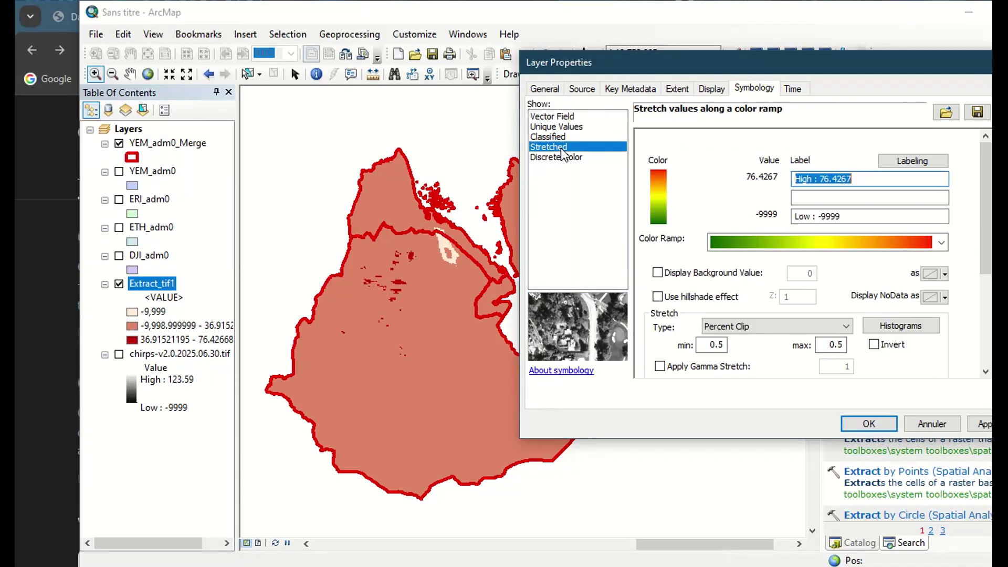
pyautogui.click(981, 424)
# Generate advanced labels for the stretched Extract_tif1 values using 5 intervals
pyautogui.click(906, 165)
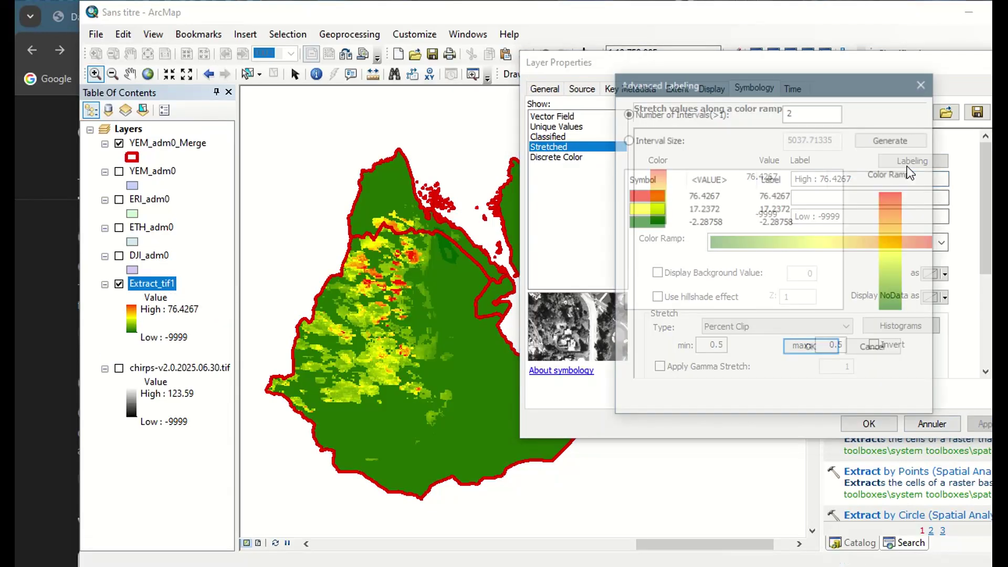
pyautogui.click(811, 114)
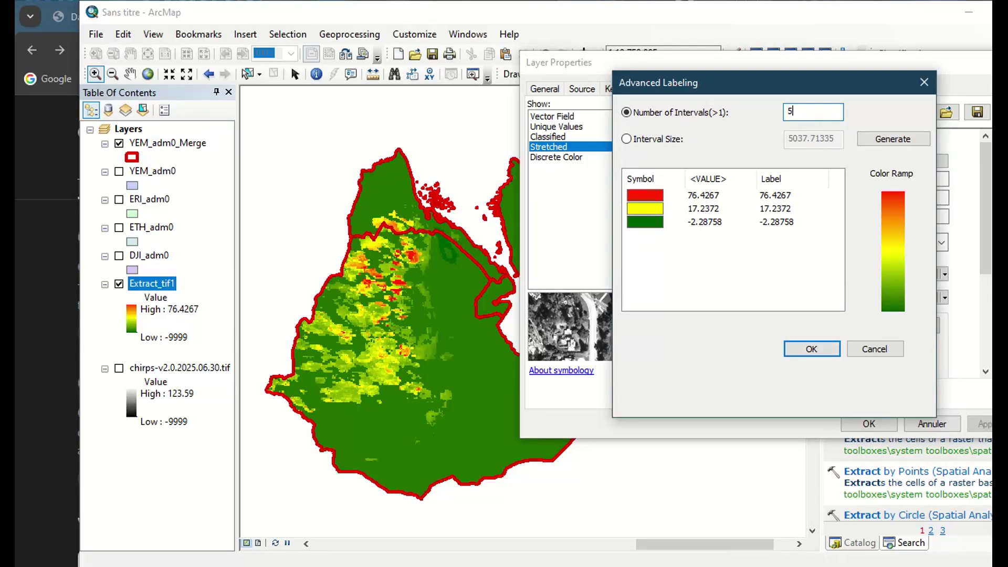
pyautogui.click(890, 141)
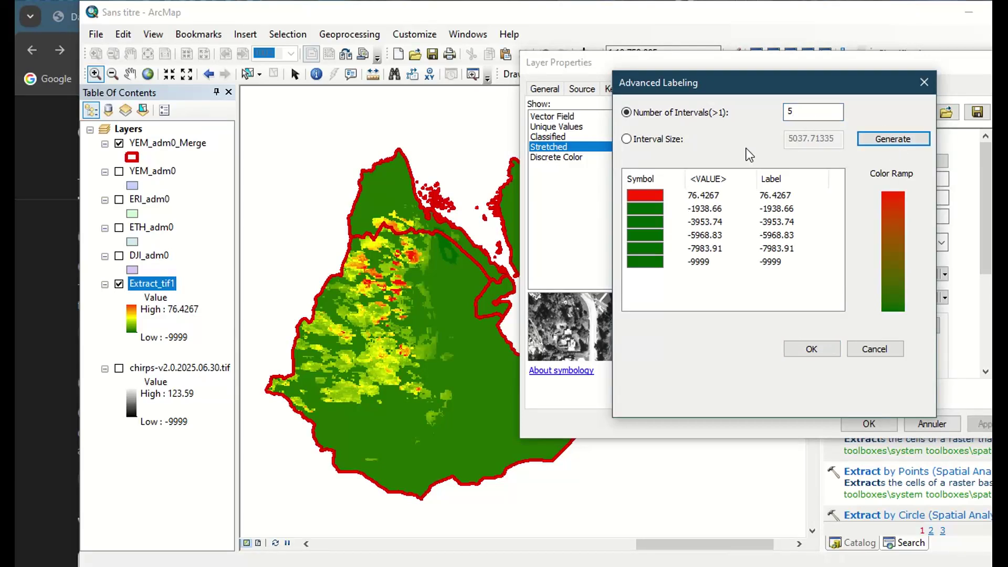
# Try to generate advanced labels for the stretched values using interval sizes of 100.71335 and 1.71335
pyautogui.click(657, 144)
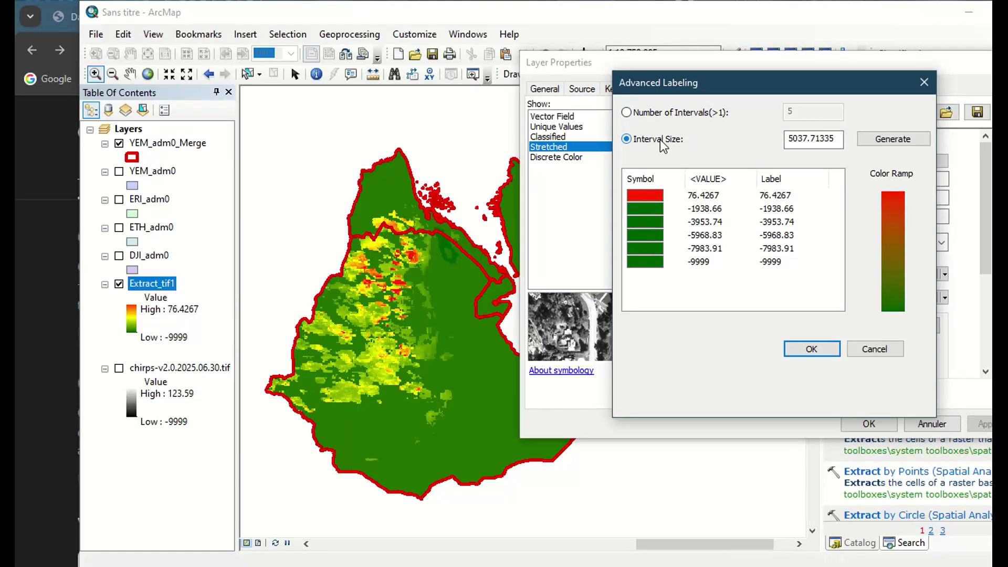
pyautogui.moveTo(809, 139); pyautogui.dragTo(790, 138)
pyautogui.write('100')
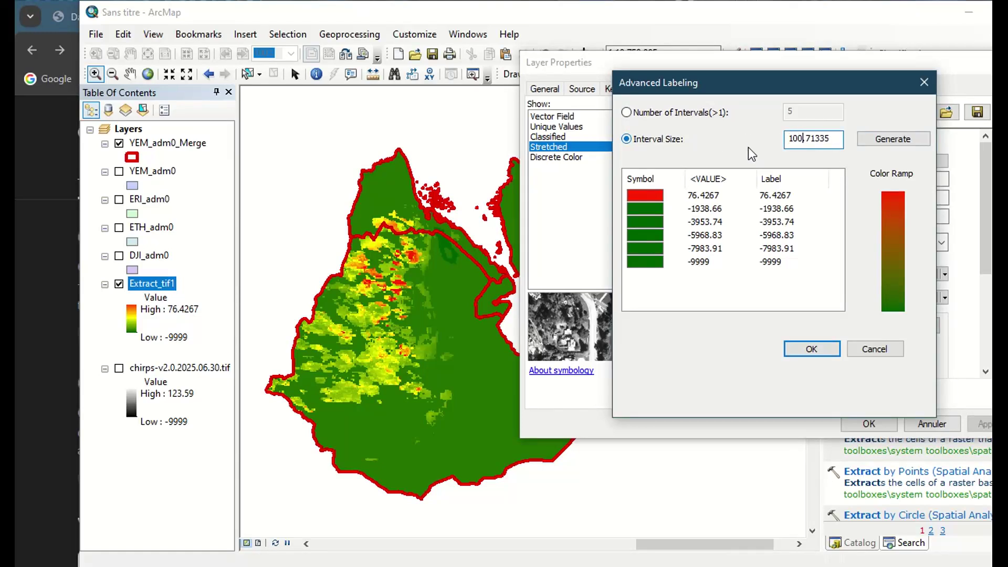
pyautogui.click(892, 139)
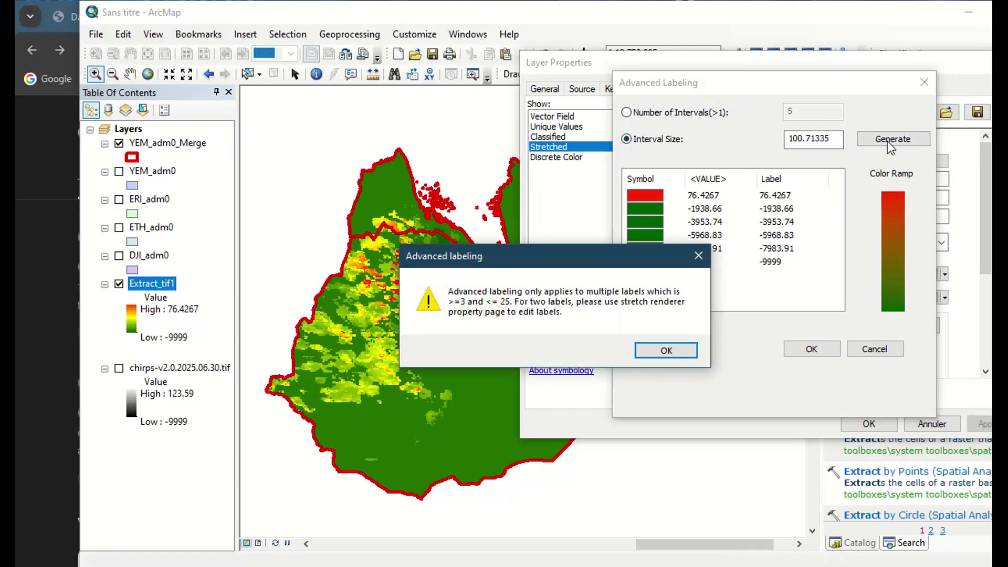
pyautogui.click(672, 351)
pyautogui.click(806, 139)
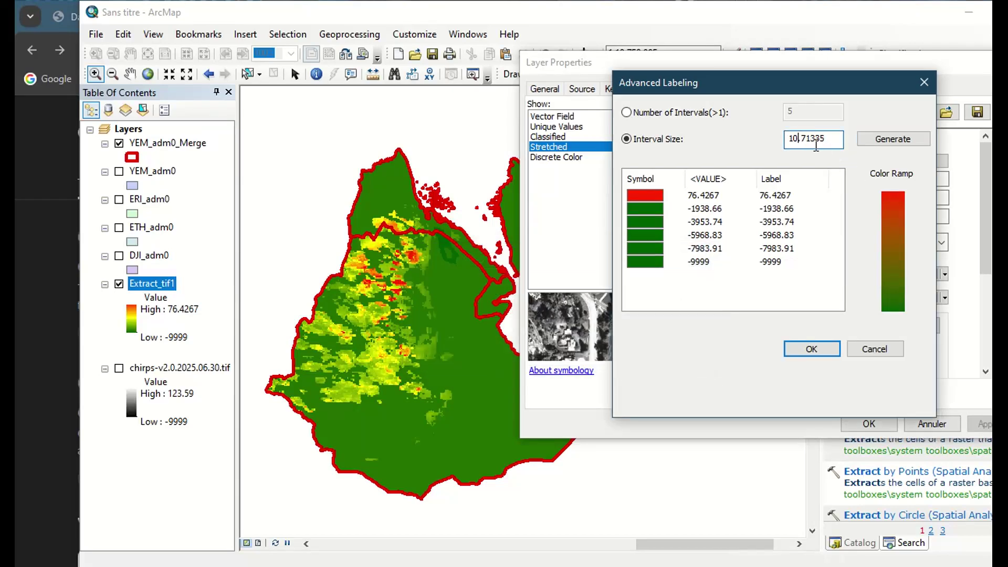
pyautogui.click(893, 139)
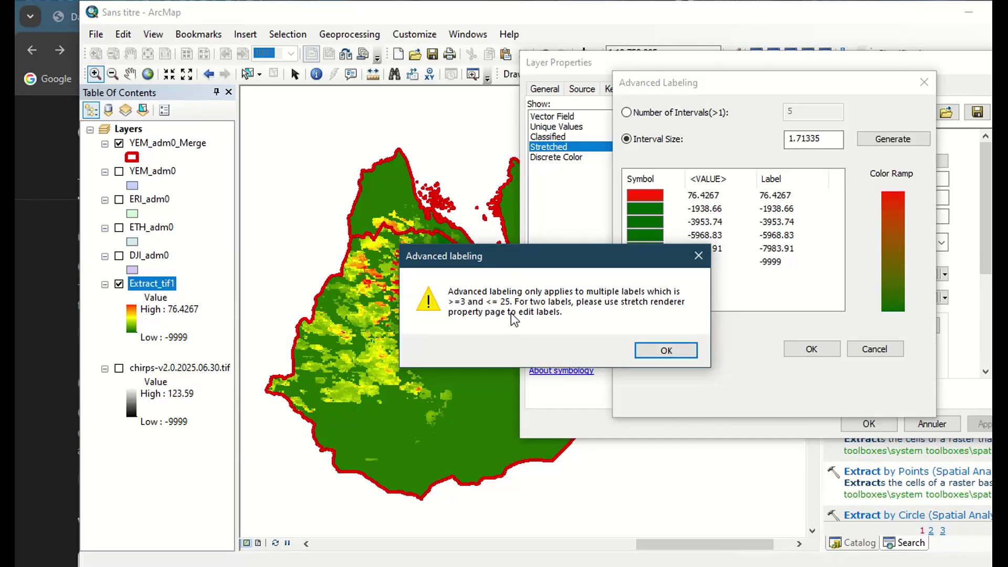
pyautogui.click(687, 357)
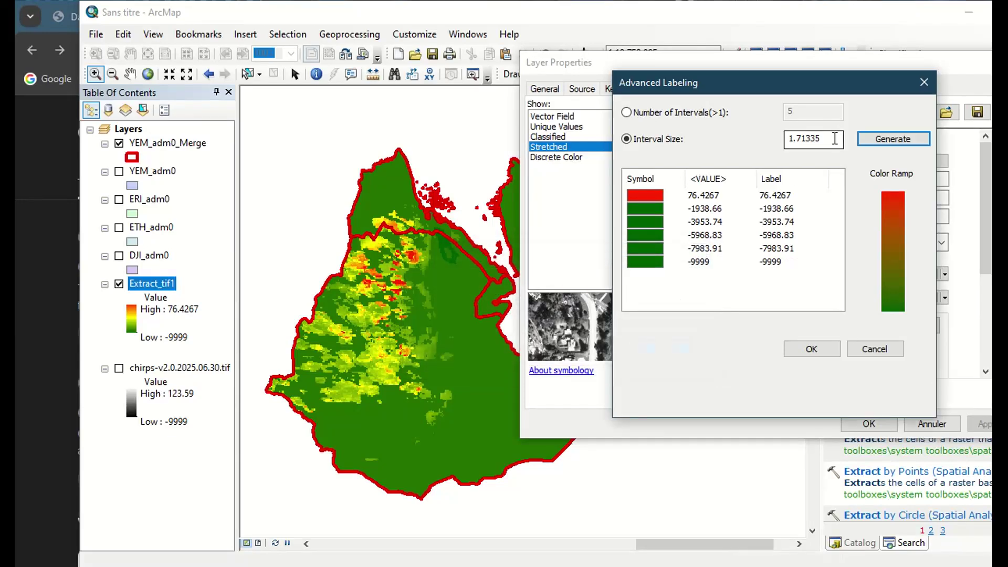
# Try to generate advanced labels with an interval size of 5 and cancel the advanced labeling
pyautogui.moveTo(837, 139); pyautogui.dragTo(698, 139)
pyautogui.write('5')
pyautogui.click(890, 138)
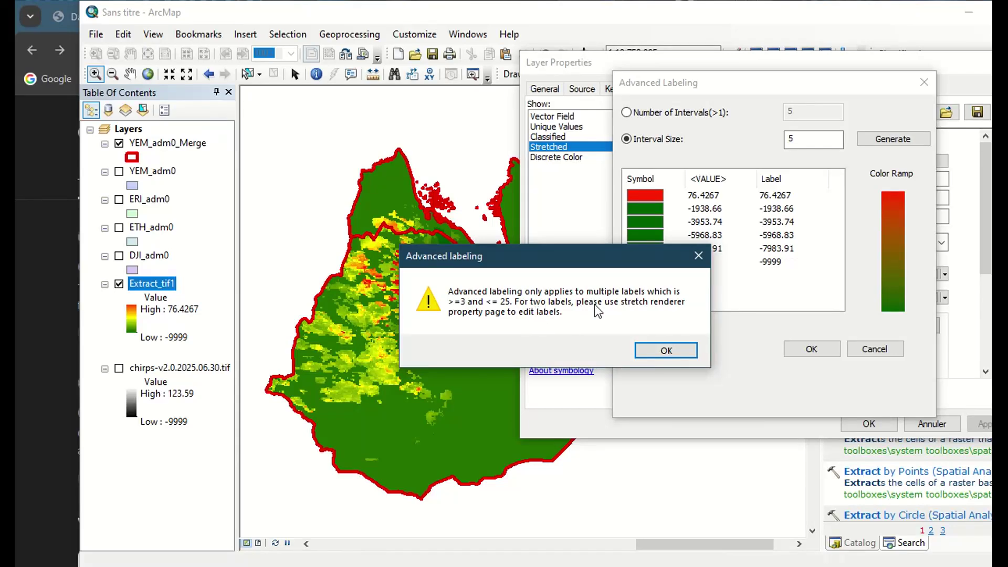
pyautogui.click(665, 351)
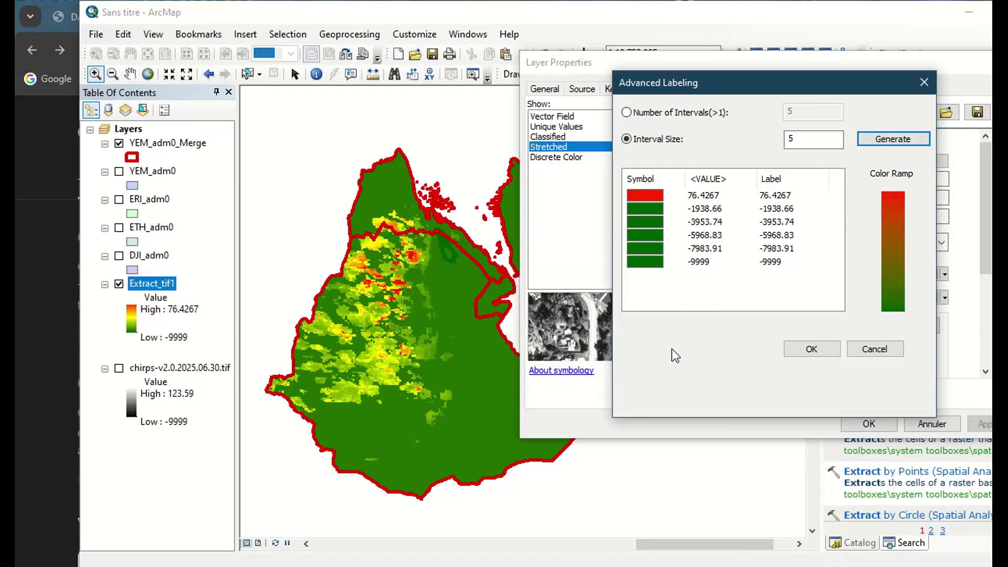
pyautogui.click(852, 348)
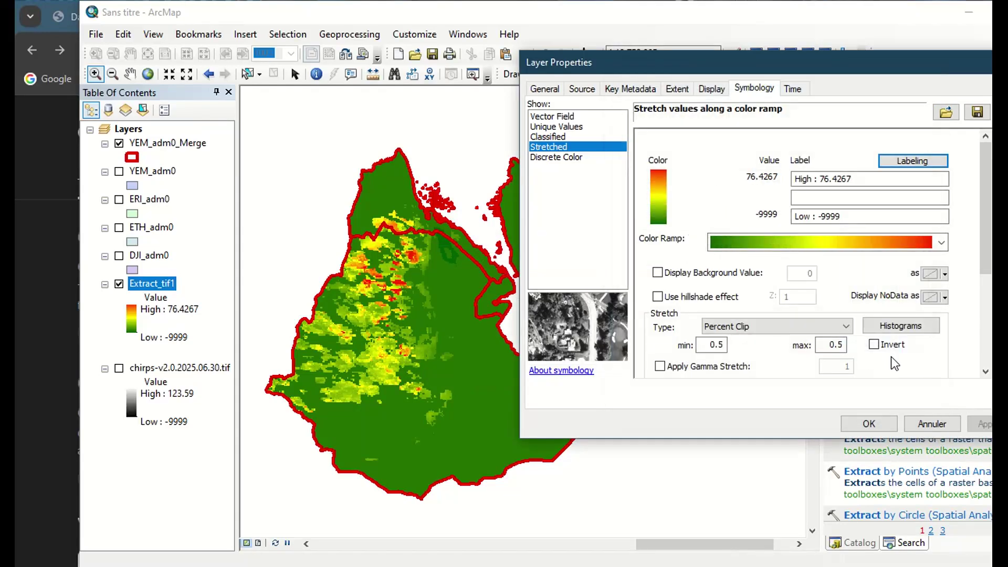
# Switch Extract_tif1 to classified symbology and try several class counts, ending with 8
pyautogui.click(566, 138)
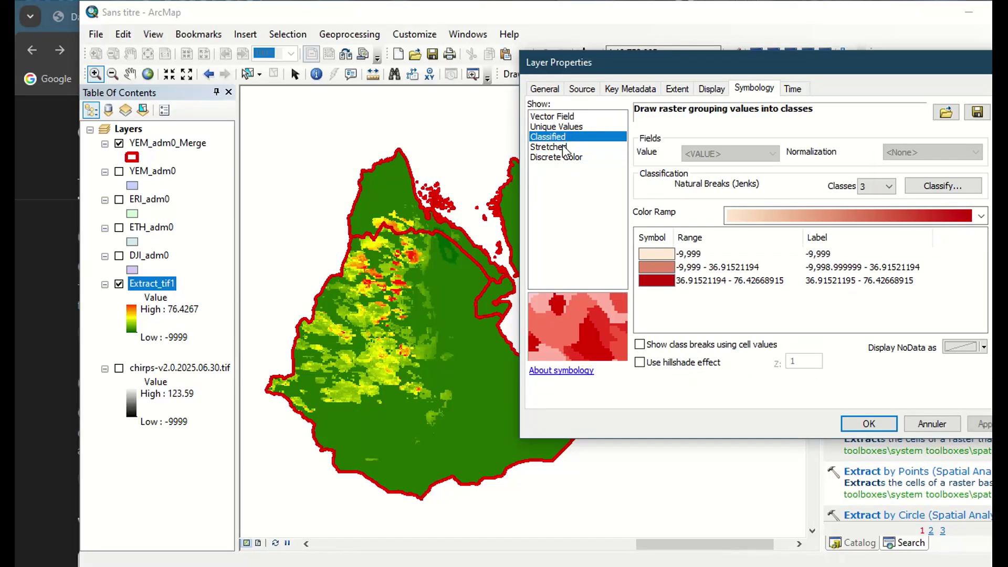
pyautogui.click(875, 186)
pyautogui.click(876, 263)
pyautogui.click(888, 186)
pyautogui.click(878, 207)
pyautogui.click(874, 187)
pyautogui.click(876, 201)
pyautogui.click(881, 189)
pyautogui.click(874, 253)
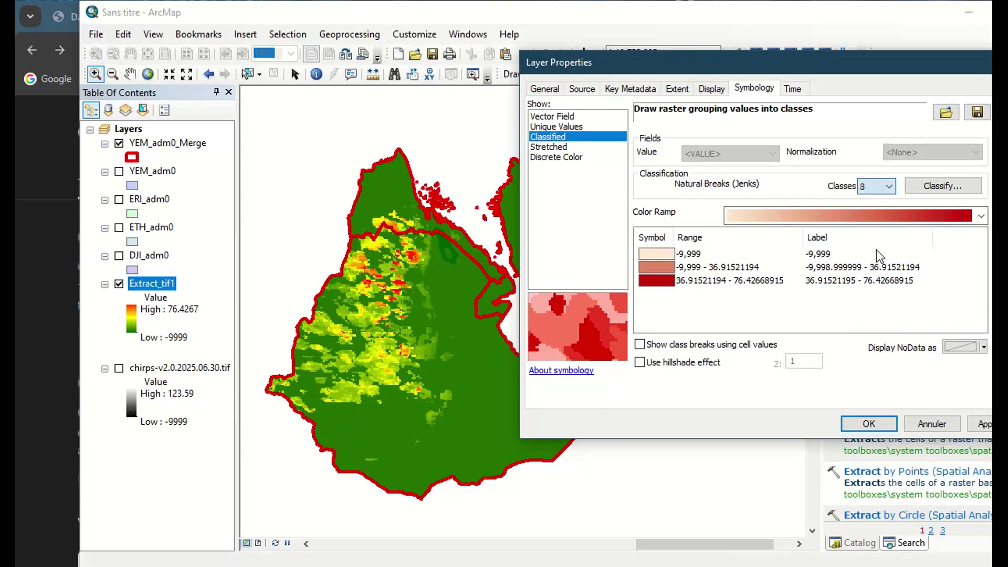
# Try once more to set 8 classes, apply the classified symbology to Extract_tif1 and close its properties
pyautogui.click(873, 185)
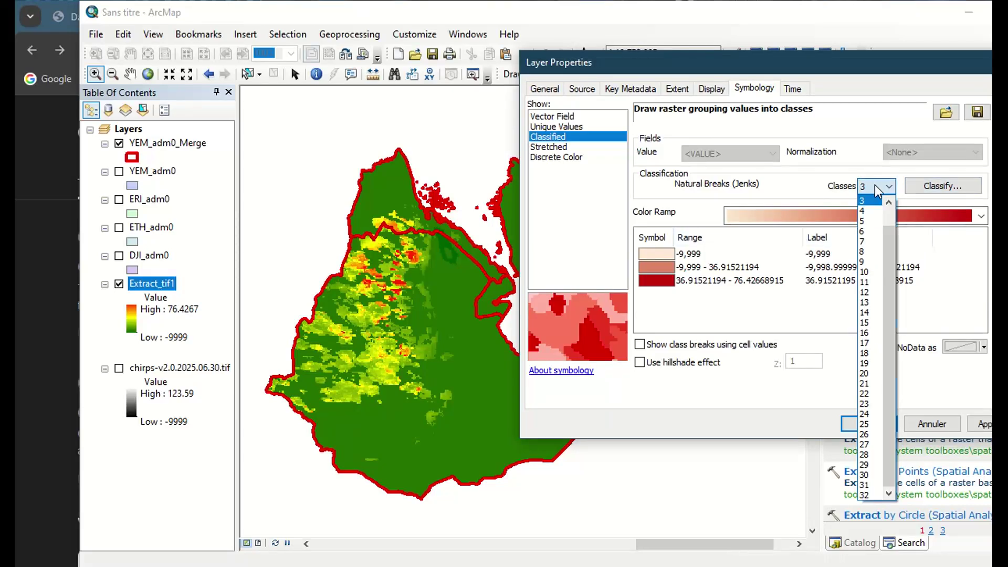
pyautogui.click(880, 253)
pyautogui.click(977, 424)
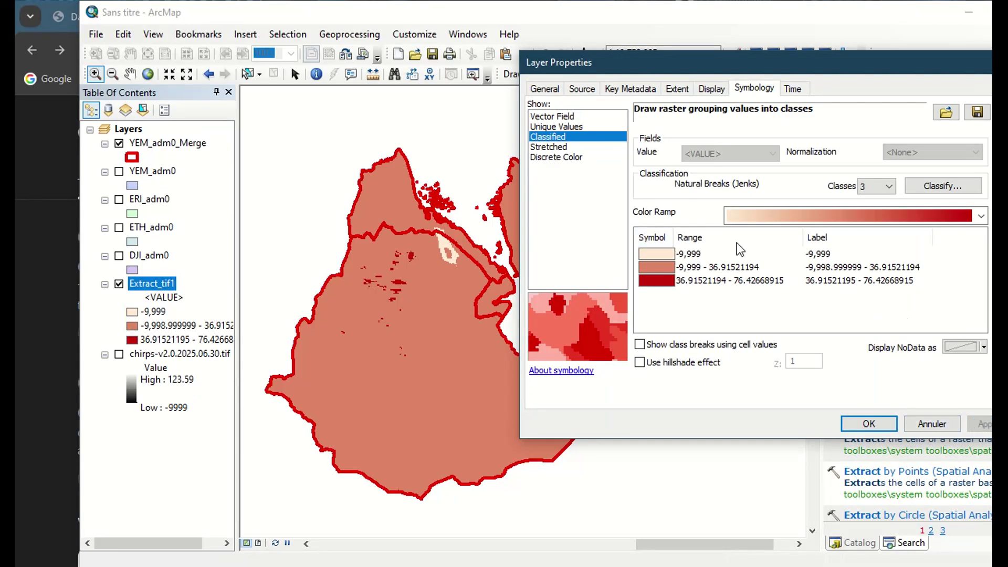
pyautogui.click(692, 257)
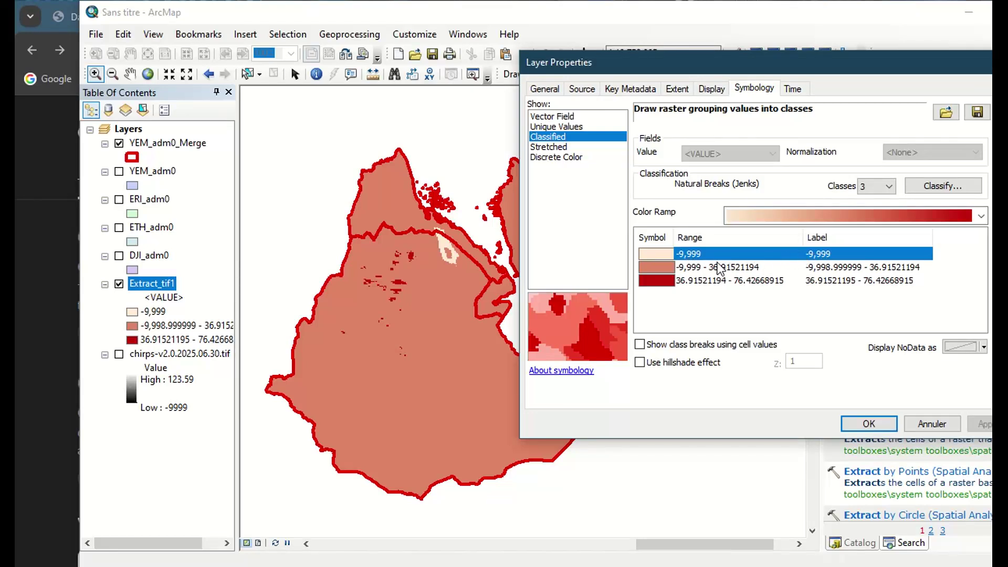
pyautogui.click(933, 425)
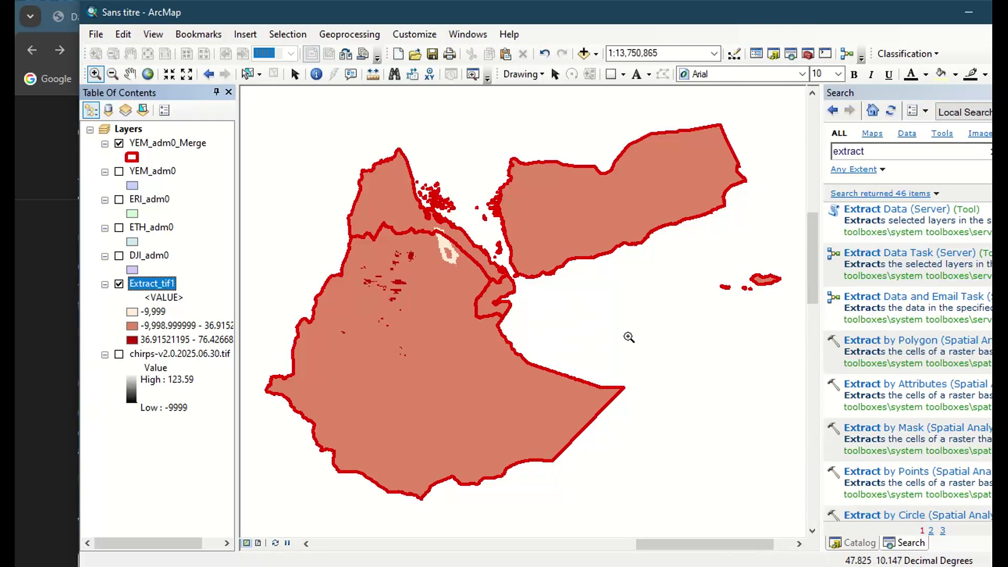
# Turn on the chirps-v2.0.2025.06.30.tif layer and select the middle class label of Extract_tif1
pyautogui.click(119, 355)
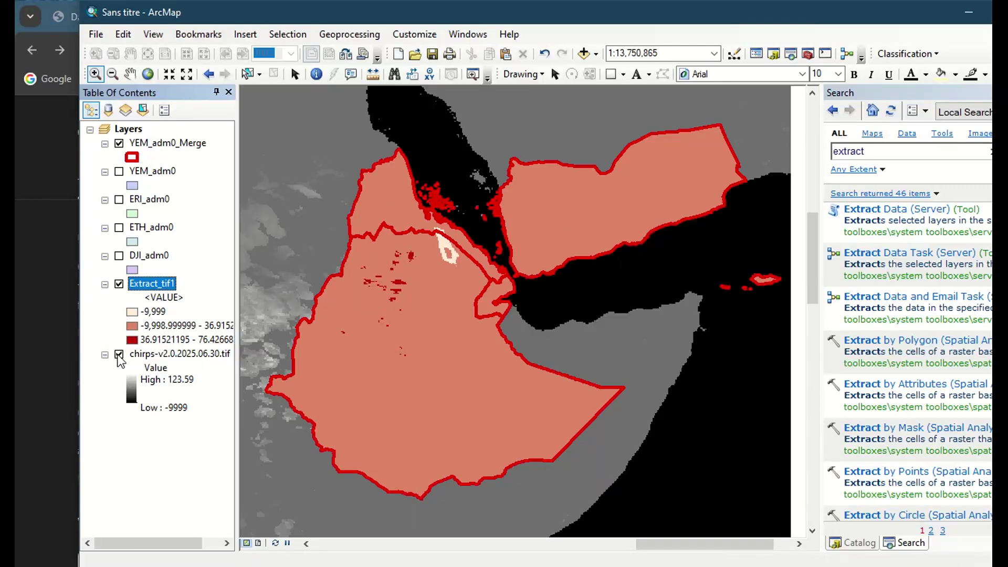
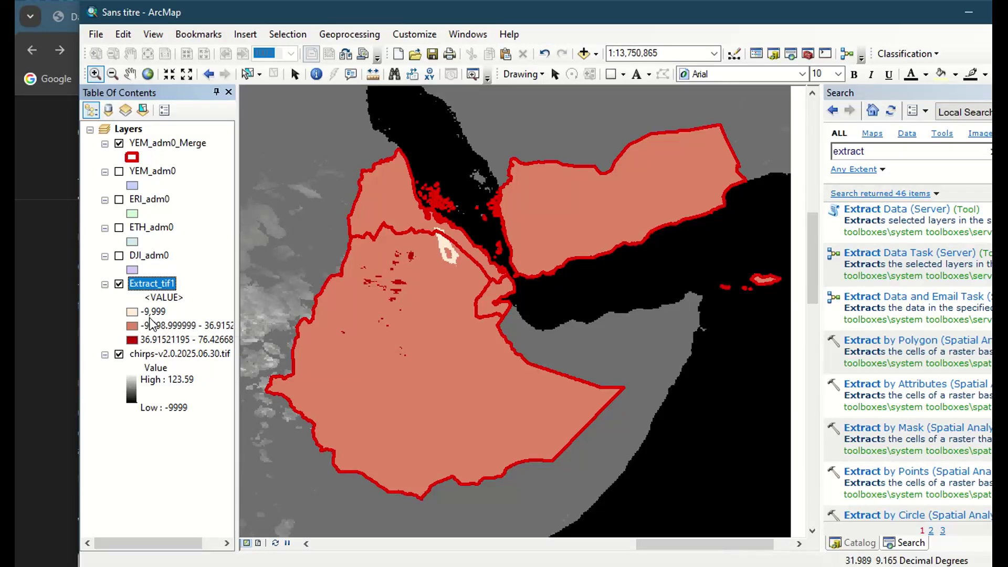
pyautogui.click(230, 326)
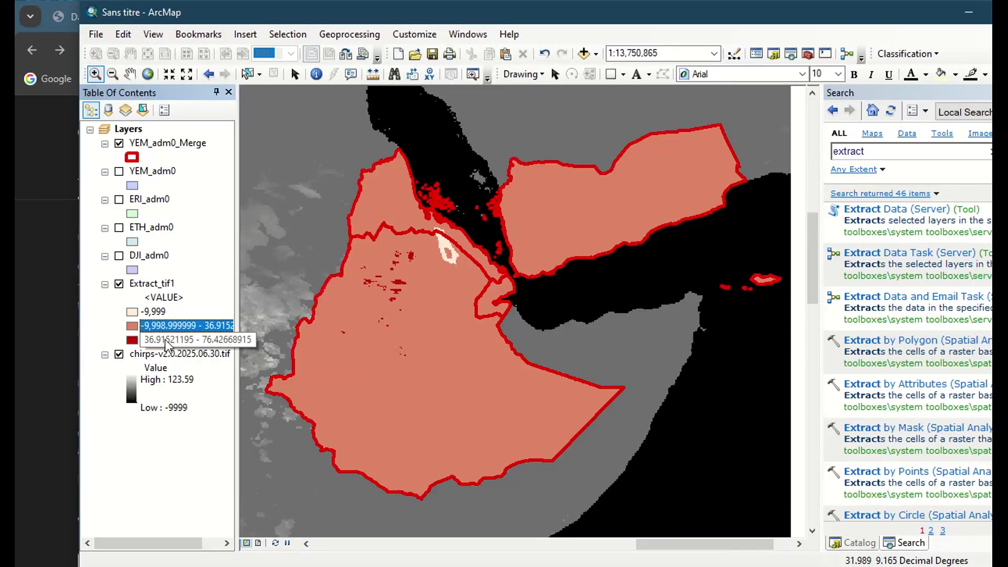
# Exclude the values -10 - 0 from the Natural Breaks classification of Extract_tif1 and apply the symbology
pyautogui.rightClick(151, 287)
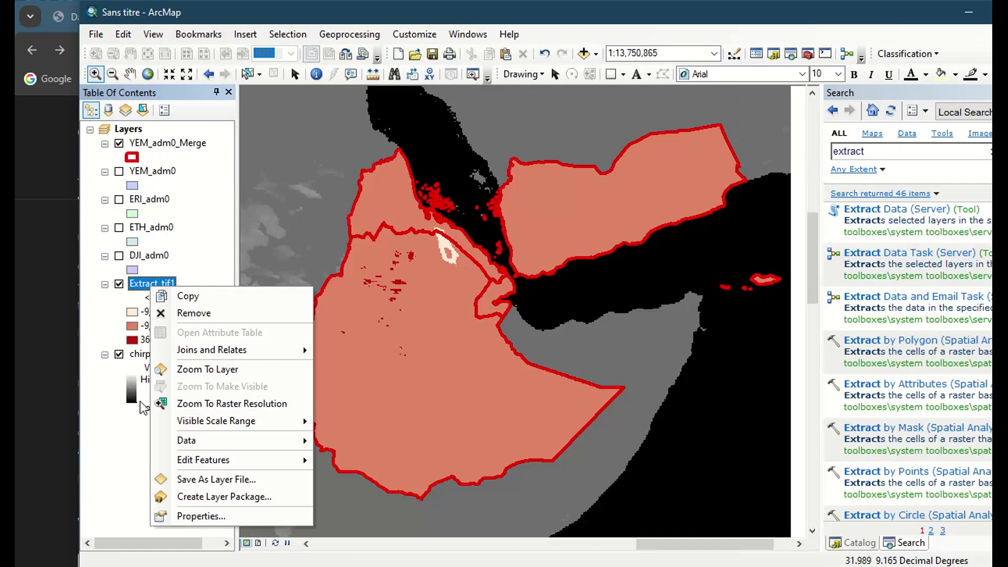
pyautogui.click(212, 517)
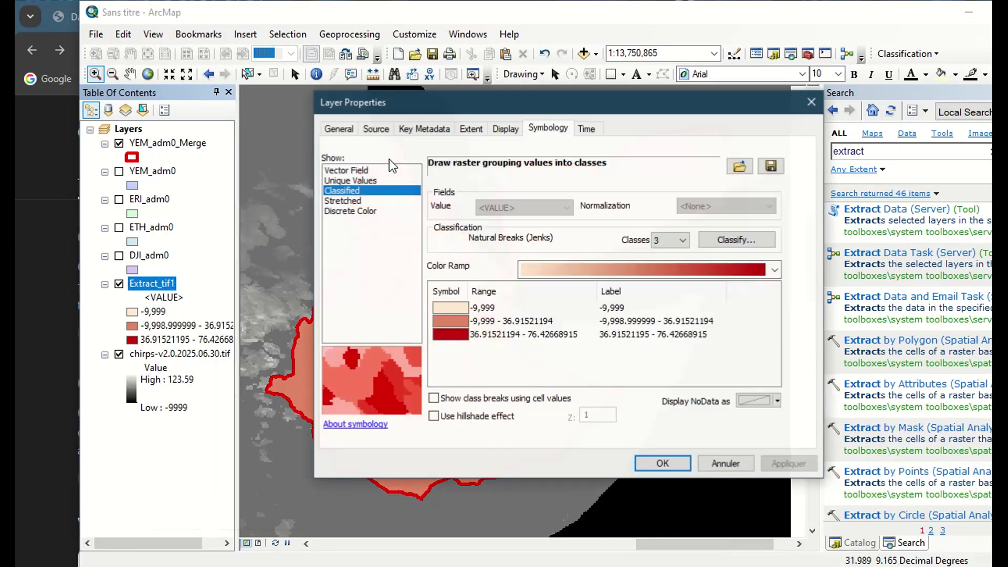
pyautogui.click(737, 241)
pyautogui.click(401, 198)
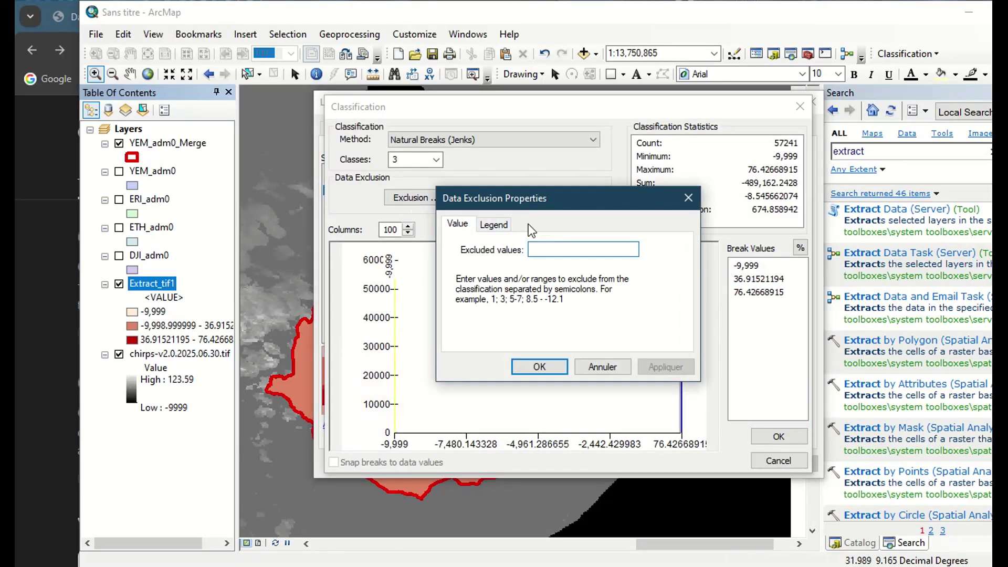
pyautogui.write('-10 - 0')
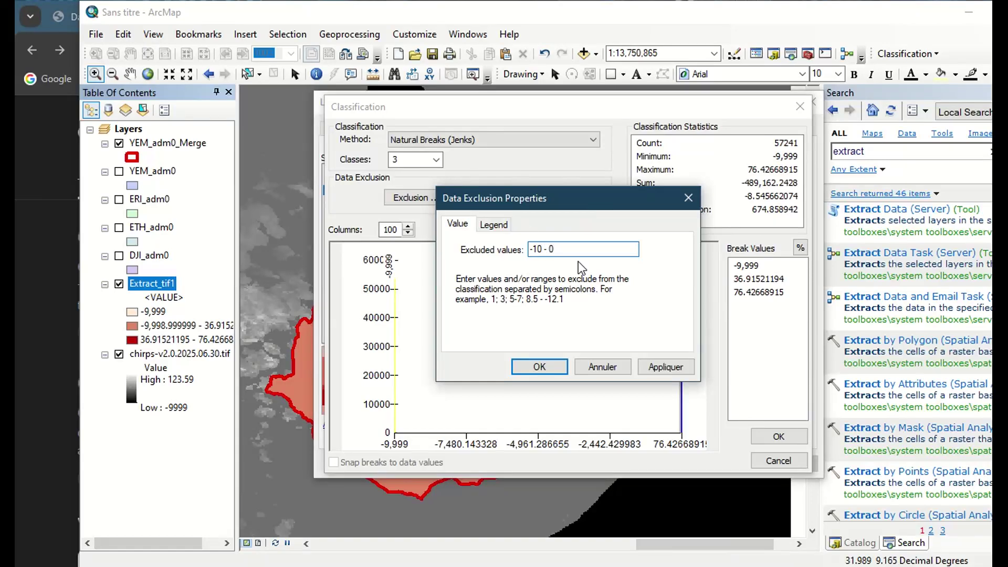
pyautogui.click(666, 367)
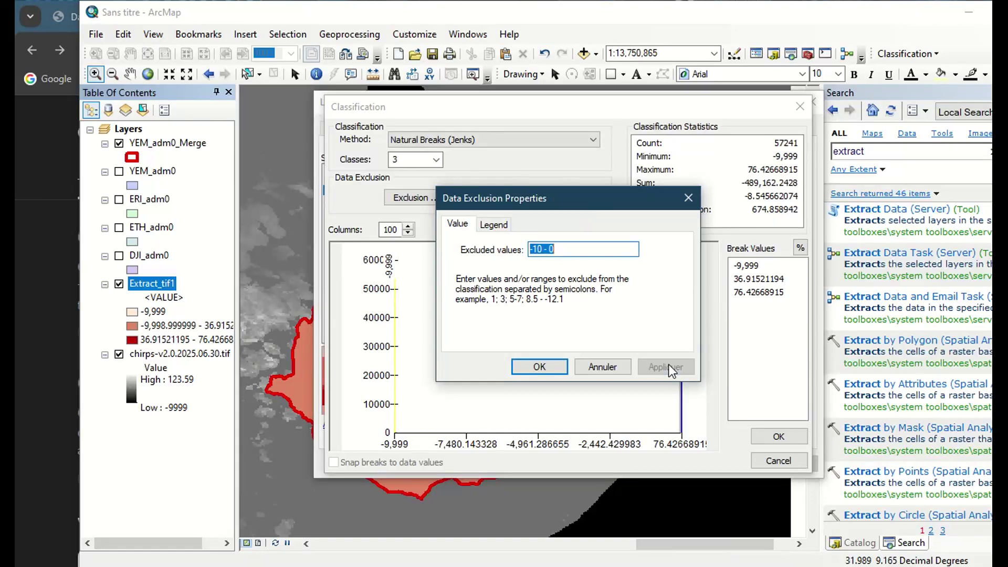
pyautogui.click(540, 367)
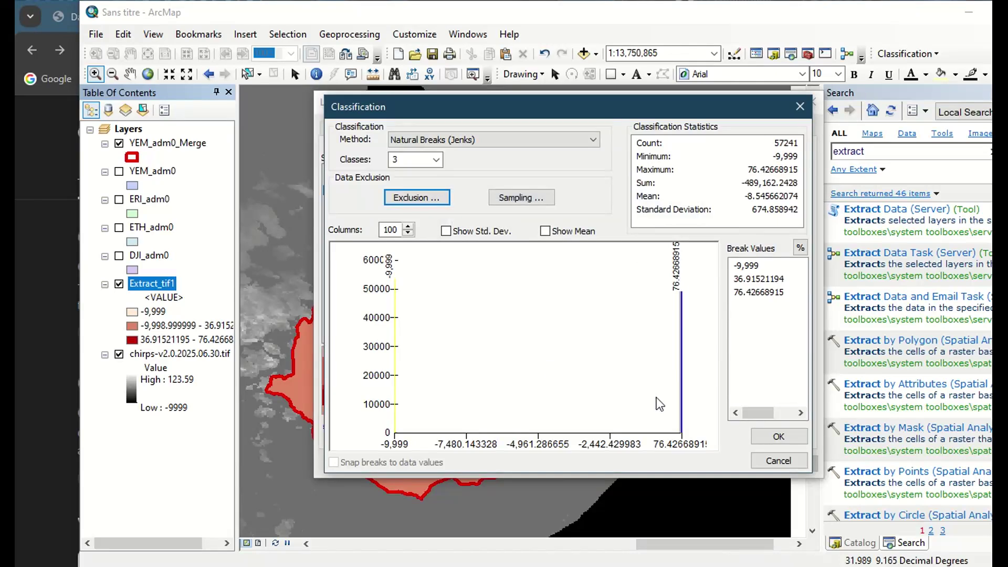
pyautogui.click(762, 438)
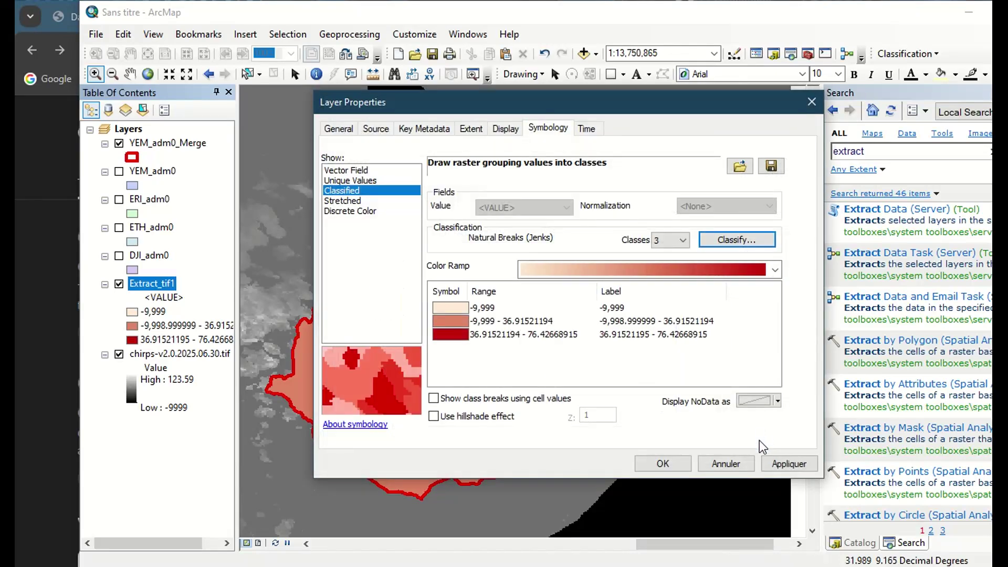
pyautogui.click(786, 463)
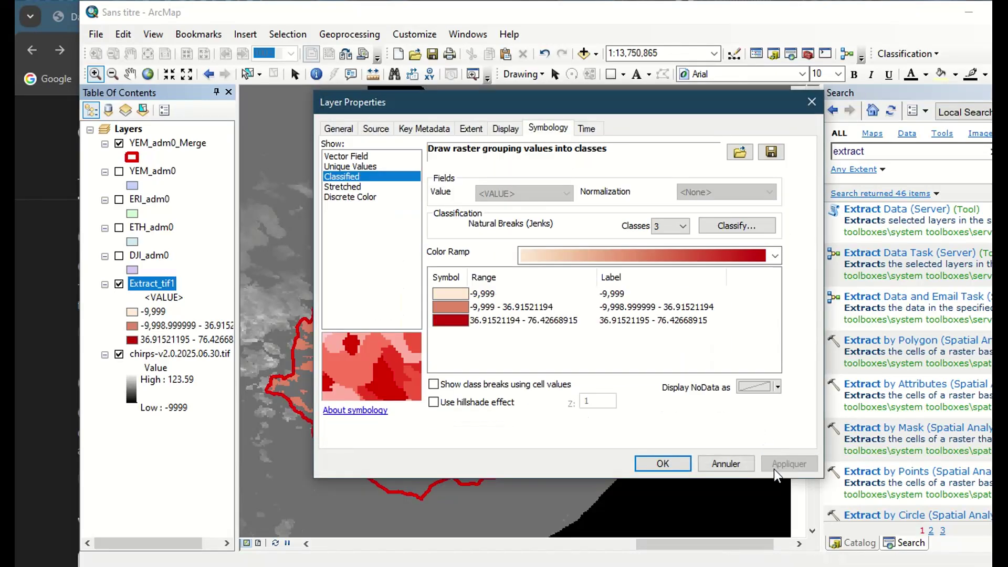
# Reselect the class count and reduce the classification's excluded values for Extract_tif1 to -10
pyautogui.click(683, 226)
pyautogui.click(673, 239)
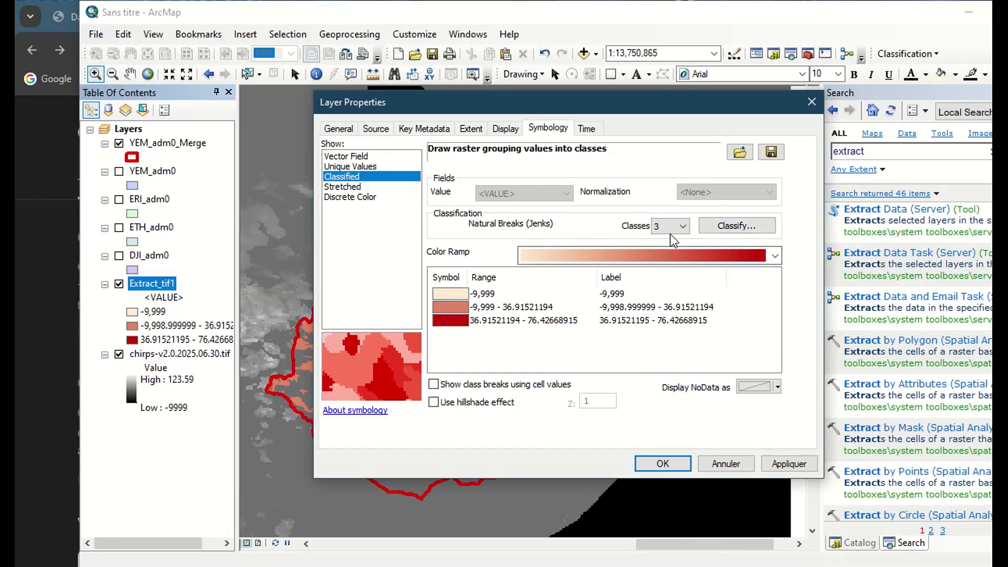
pyautogui.click(715, 227)
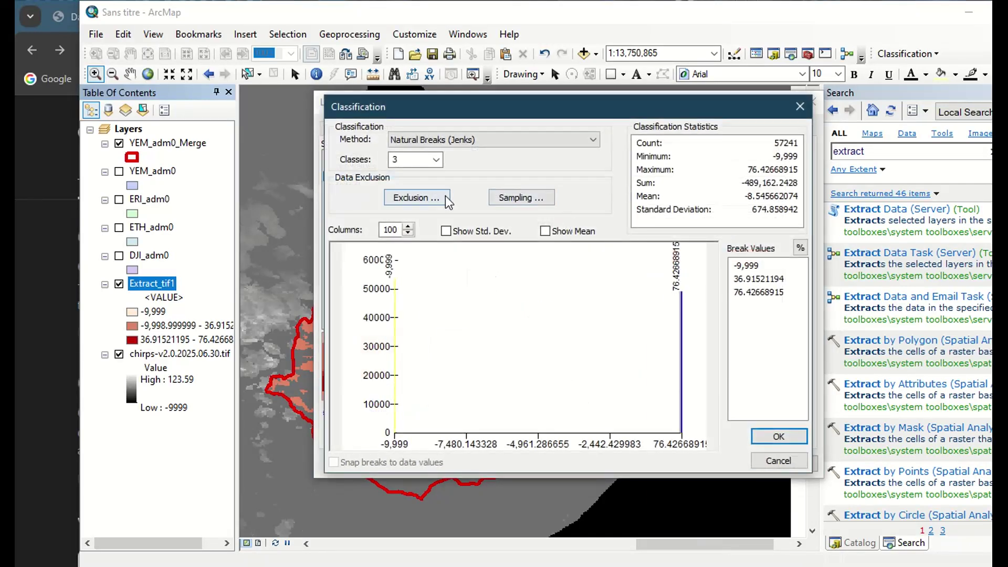
pyautogui.click(440, 198)
pyautogui.click(564, 252)
pyautogui.press('BackSpace')
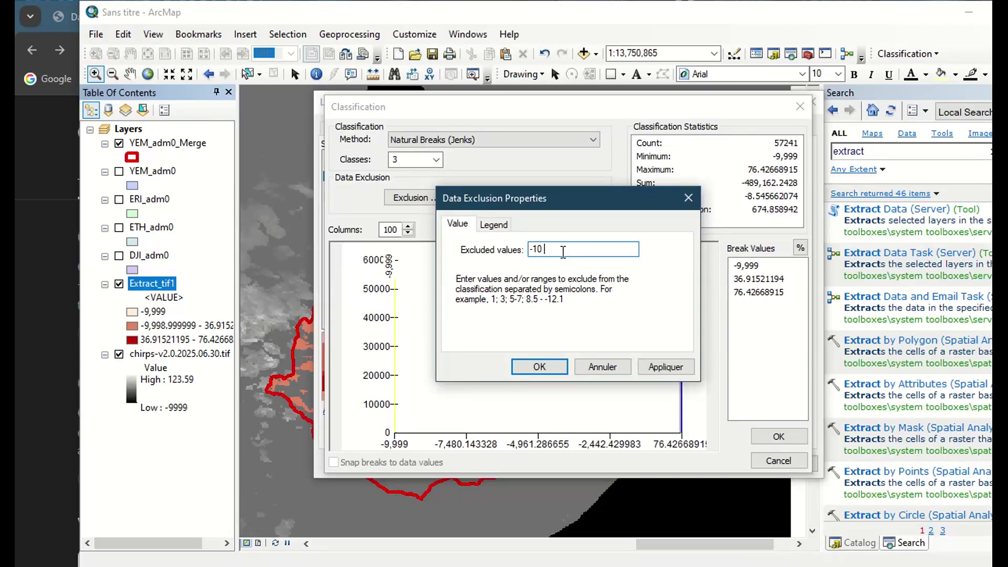
pyautogui.click(659, 366)
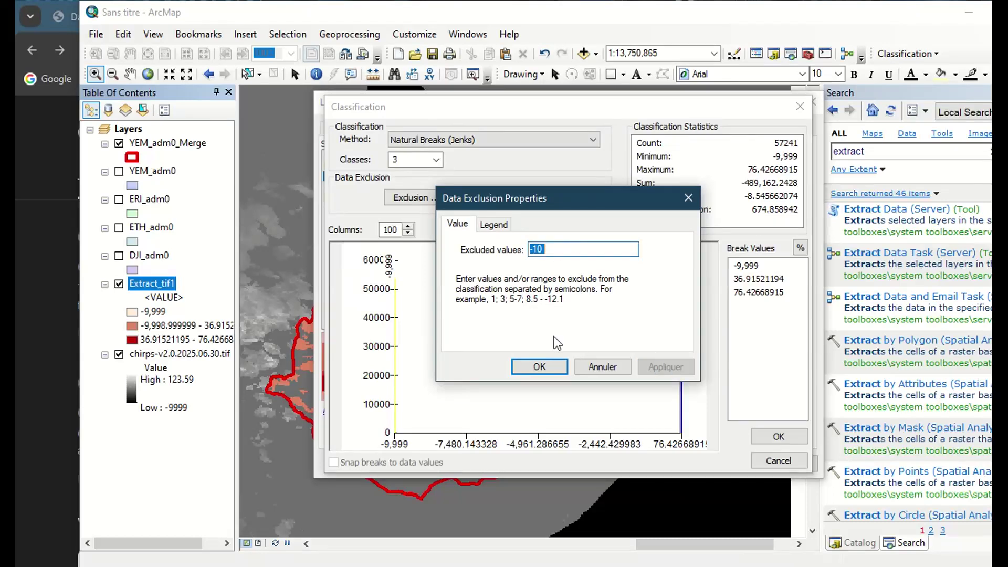
pyautogui.click(545, 368)
pyautogui.click(795, 440)
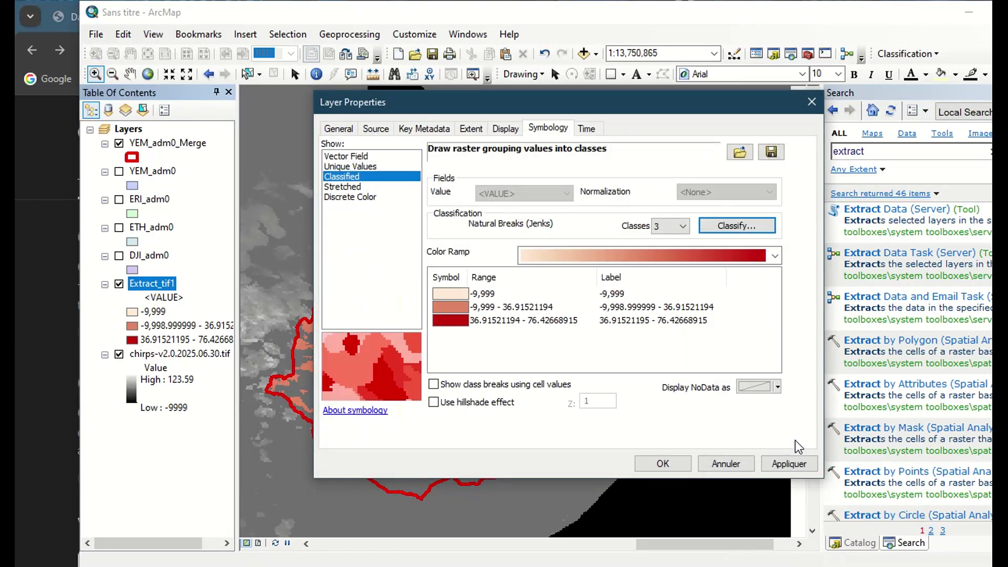
# Set the excluded values in the Natural Breaks classification of Extract_tif1 to the range -10 - 0
pyautogui.click(737, 226)
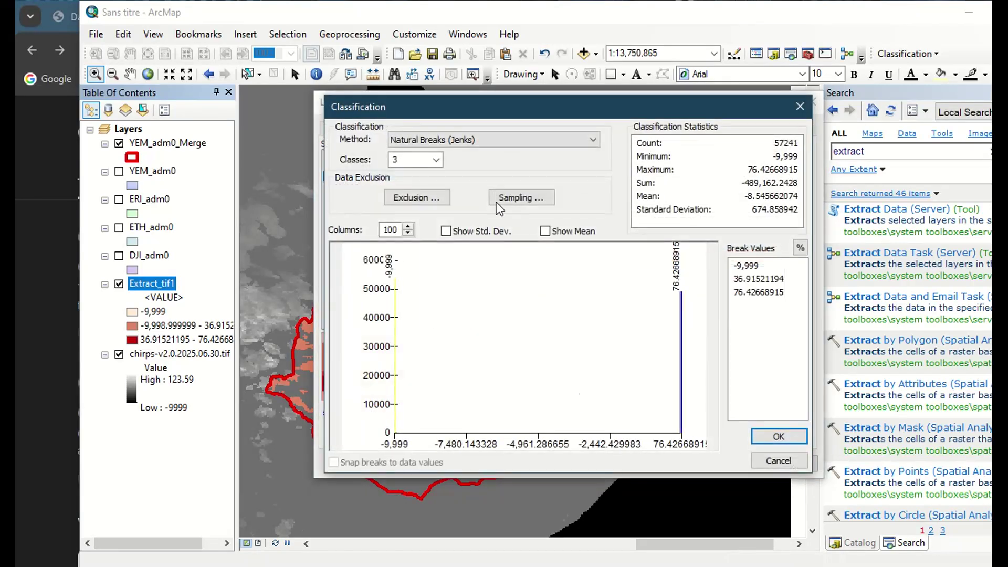
pyautogui.click(417, 198)
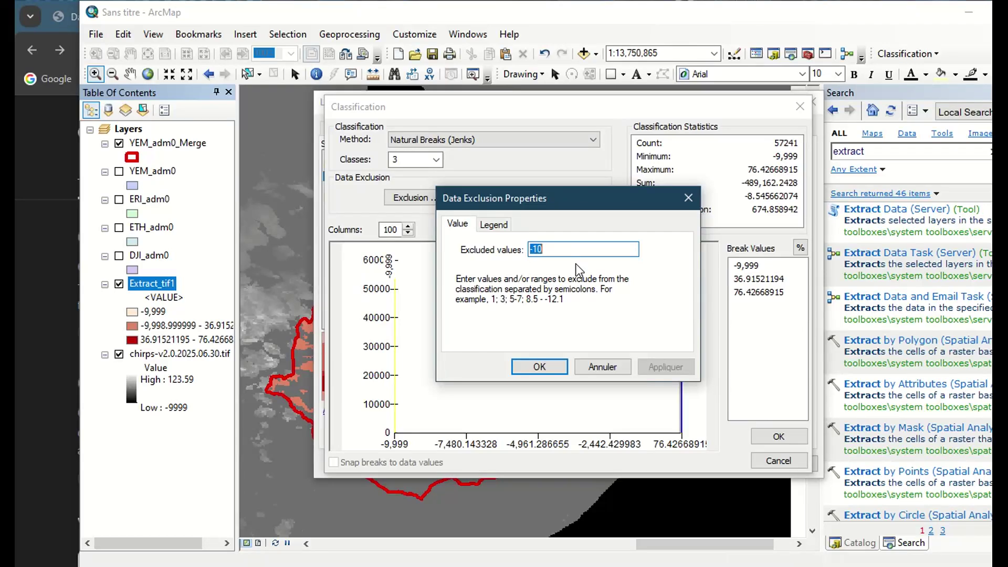
pyautogui.press('End')
pyautogui.write('-')
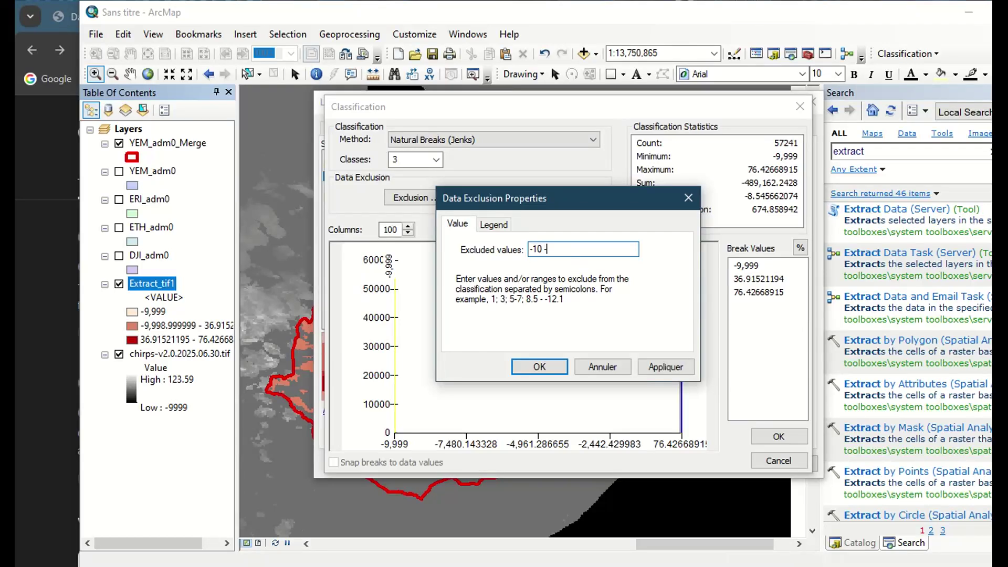
pyautogui.click(664, 366)
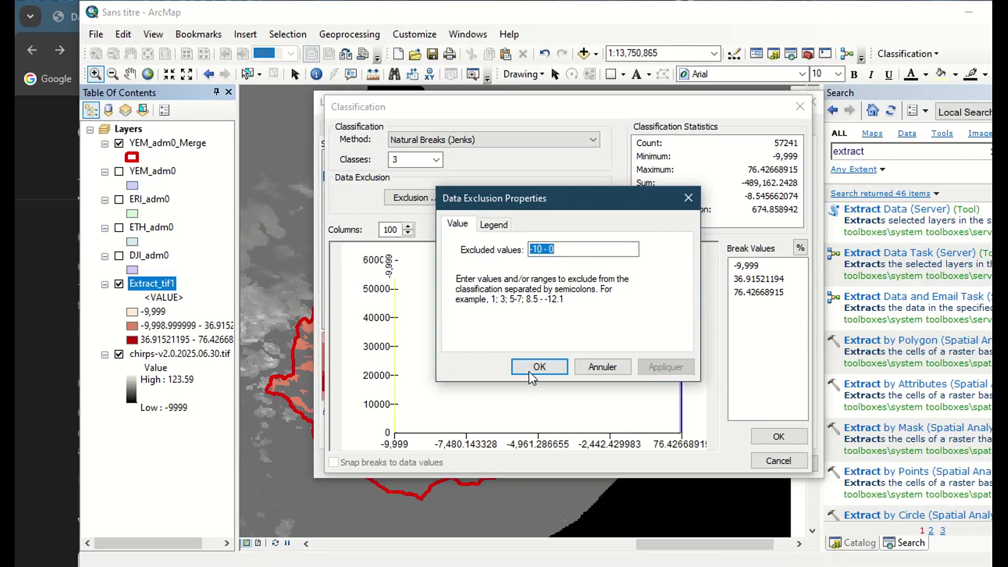
pyautogui.click(530, 370)
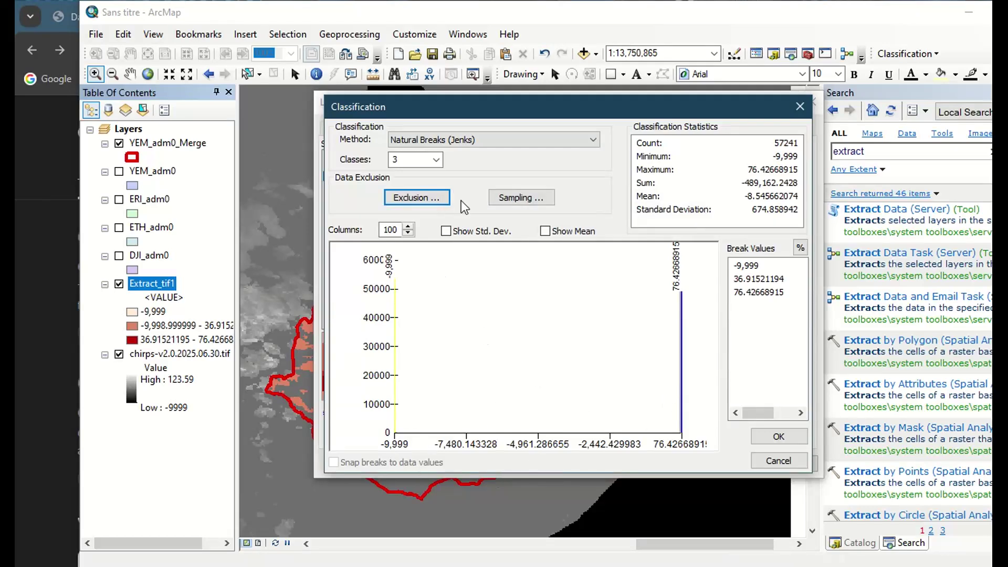
# Replace the classification's excluded values for Extract_tif1 with -9,99 and accept the exclusion
pyautogui.click(420, 195)
pyautogui.click(574, 247)
pyautogui.moveTo(573, 247); pyautogui.dragTo(496, 244)
pyautogui.write('-9,99')
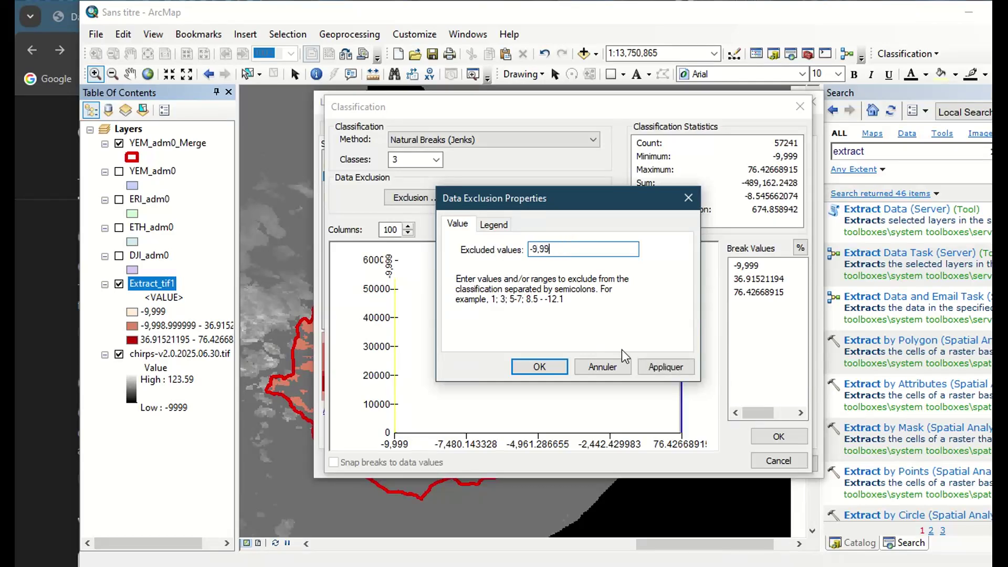
pyautogui.click(657, 369)
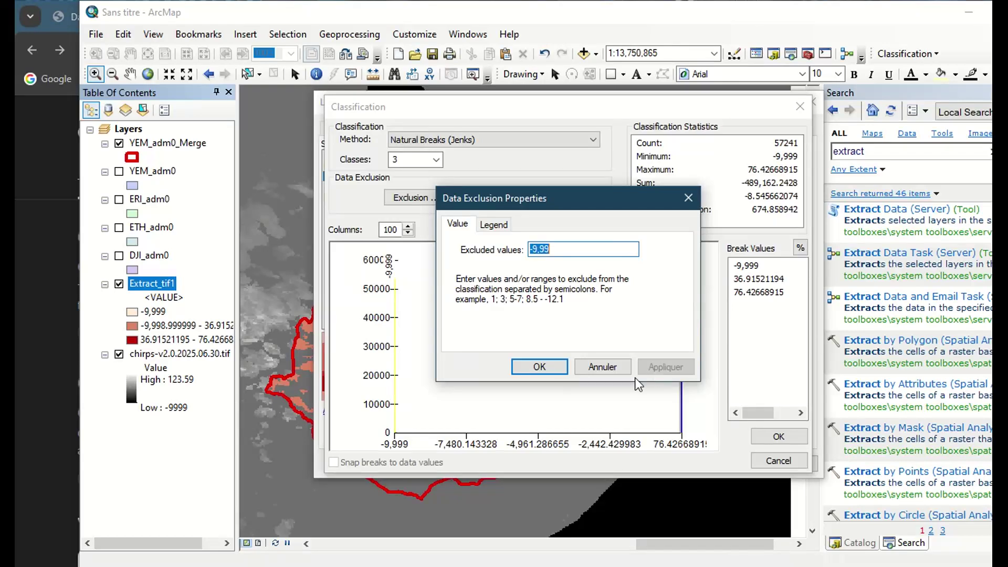
pyautogui.click(538, 368)
# Set the classification's excluded values for Extract_tif1 to -1
pyautogui.click(418, 198)
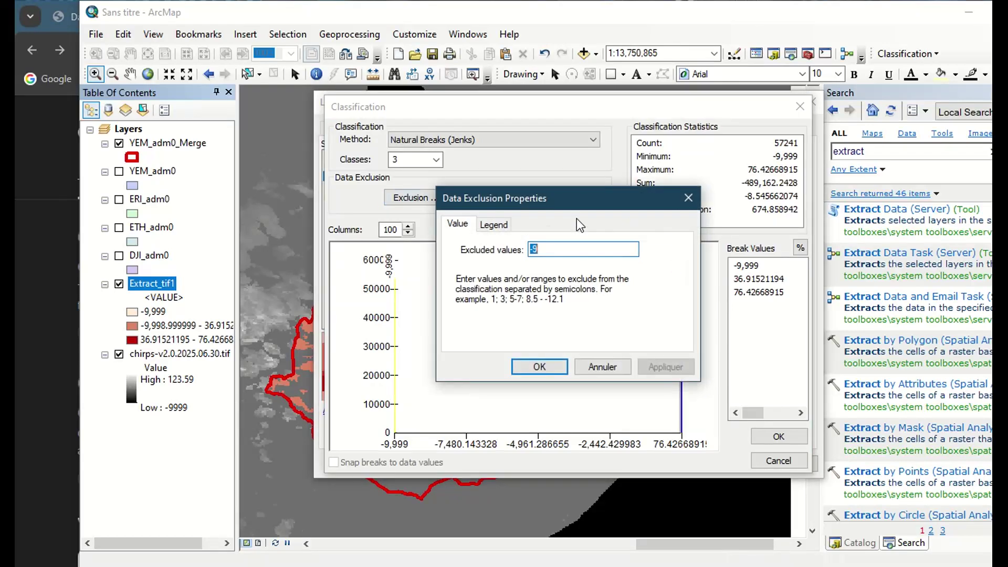
pyautogui.press('BackSpace')
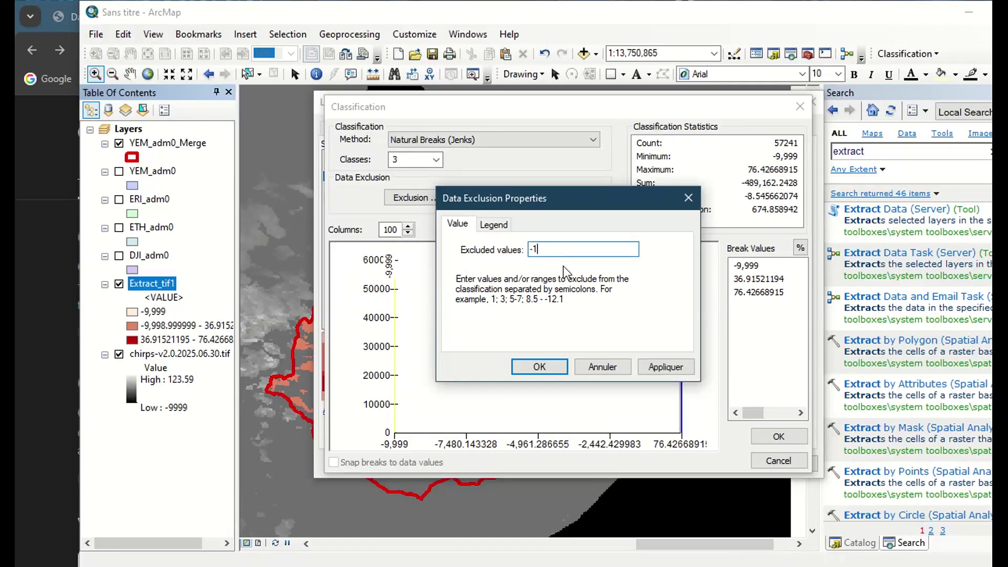
pyautogui.click(541, 367)
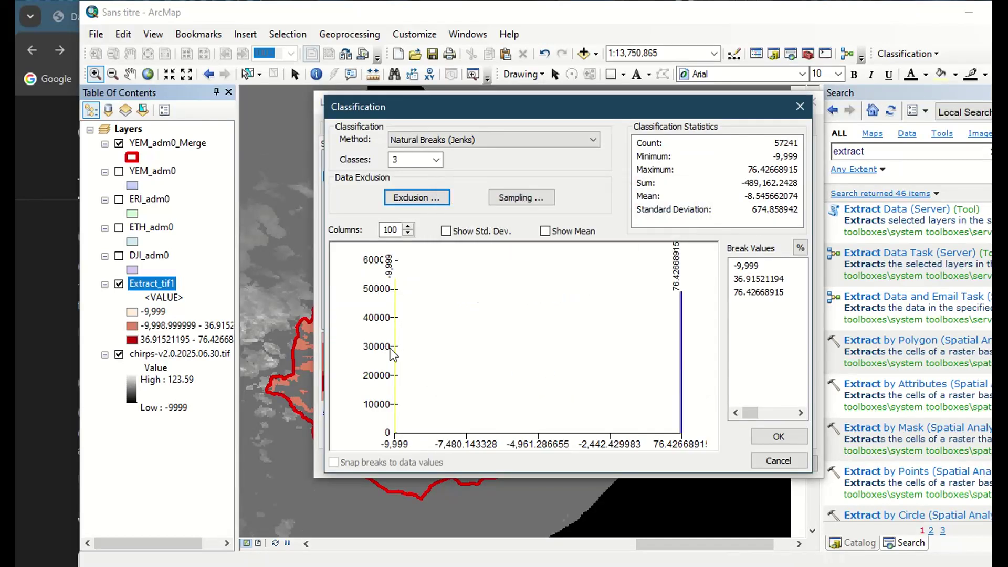
# Move the histogram breaks of Extract_tif1 manually to about -11.51 and 126.33 and accept the manual classification
pyautogui.moveTo(395, 351); pyautogui.dragTo(679, 370)
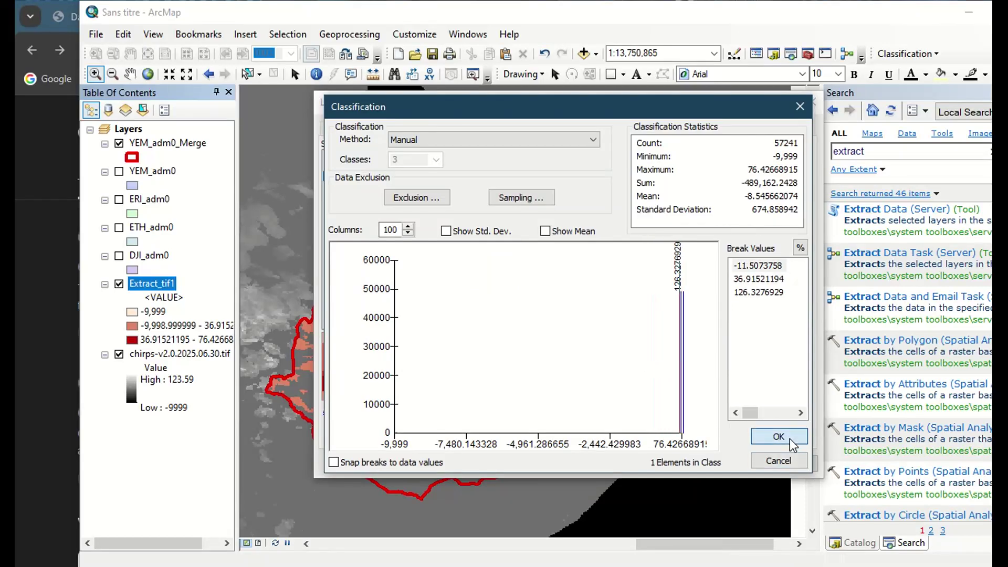
pyautogui.click(790, 439)
pyautogui.click(537, 307)
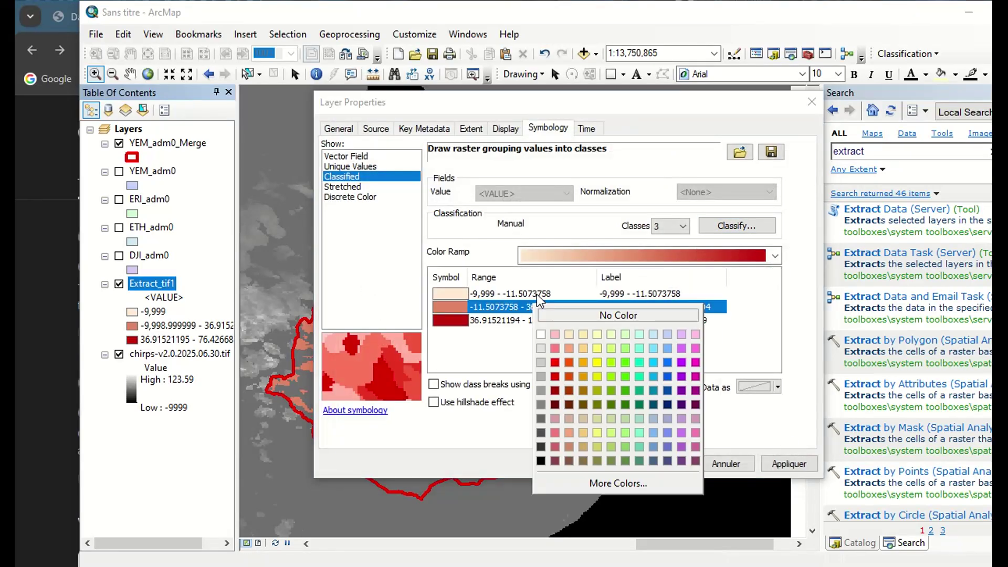
pyautogui.click(741, 320)
# Reset Extract_tif1 to three Natural Breaks classes and reopen its detailed classification settings
pyautogui.click(683, 226)
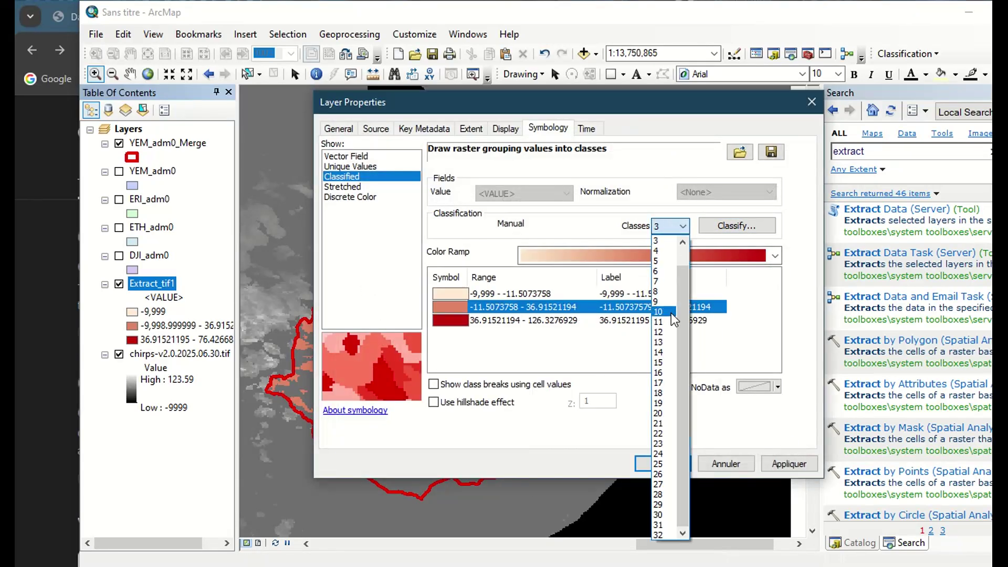
pyautogui.click(702, 217)
pyautogui.click(738, 225)
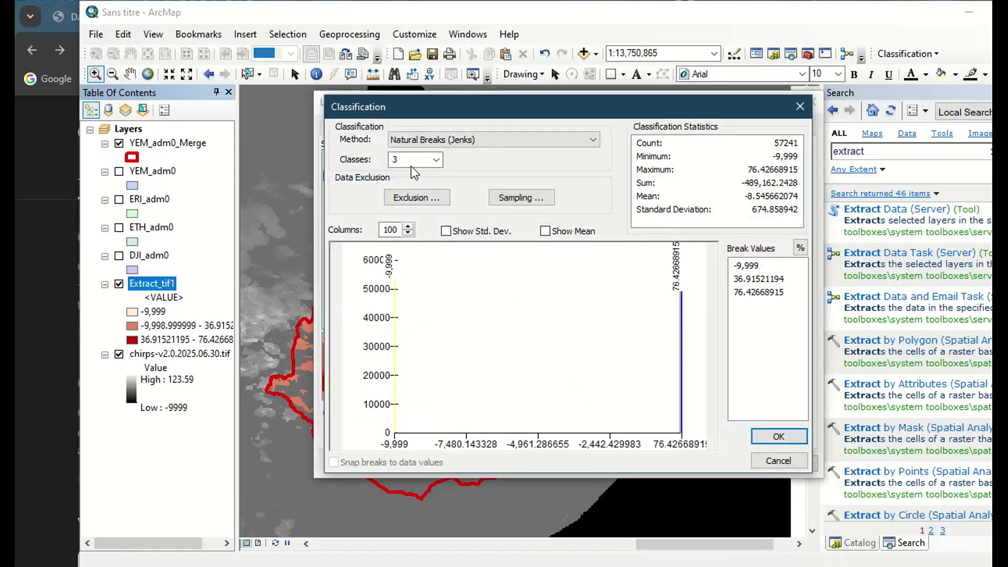
# Check the sampling options for calculating the statistics of Extract_tif1 and reopen its data exclusion properties
pyautogui.click(518, 200)
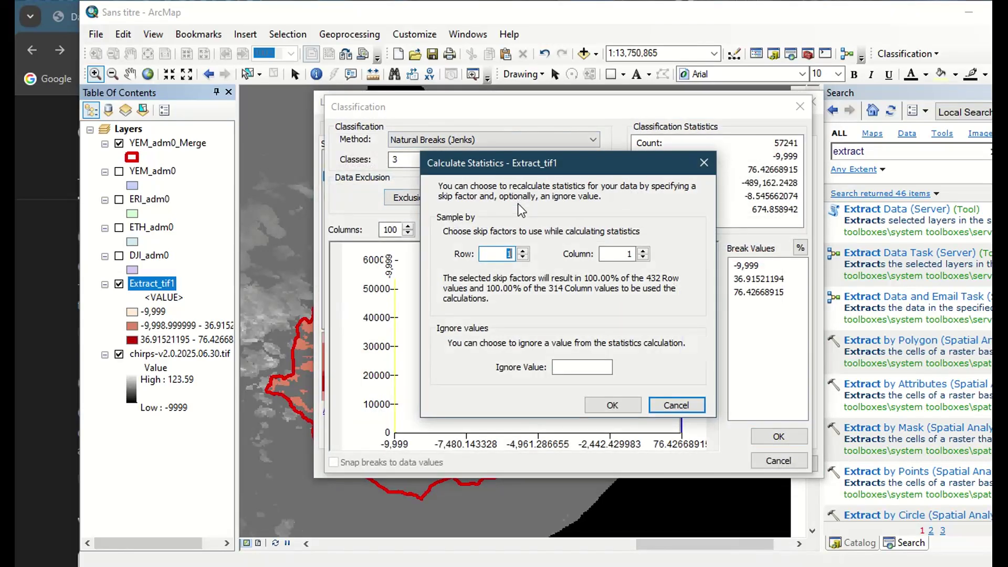
pyautogui.click(701, 166)
pyautogui.click(432, 204)
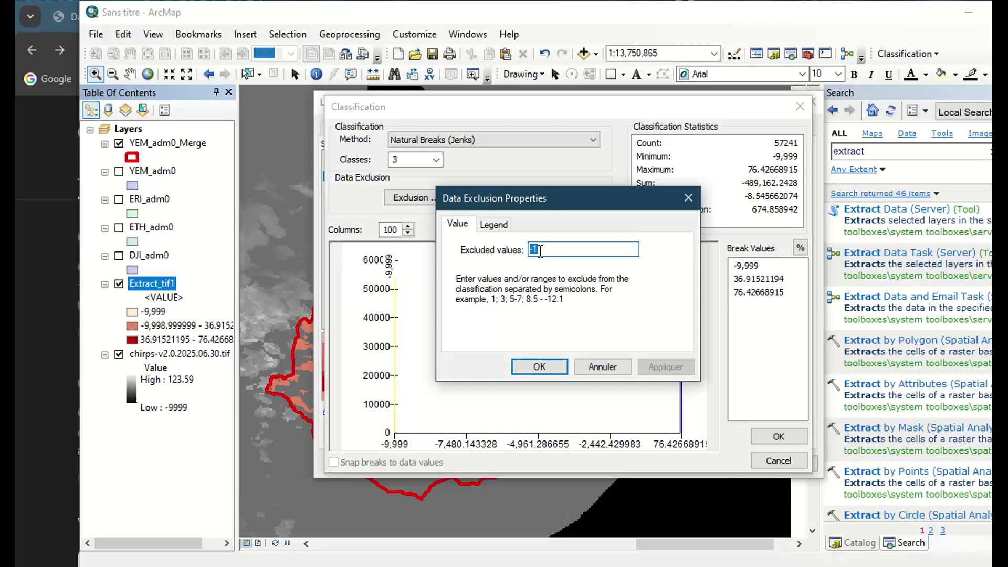
# Try to exclude the values -9,999 ; 0 from the Extract_tif1 classification and apply the exclusion
pyautogui.click(496, 224)
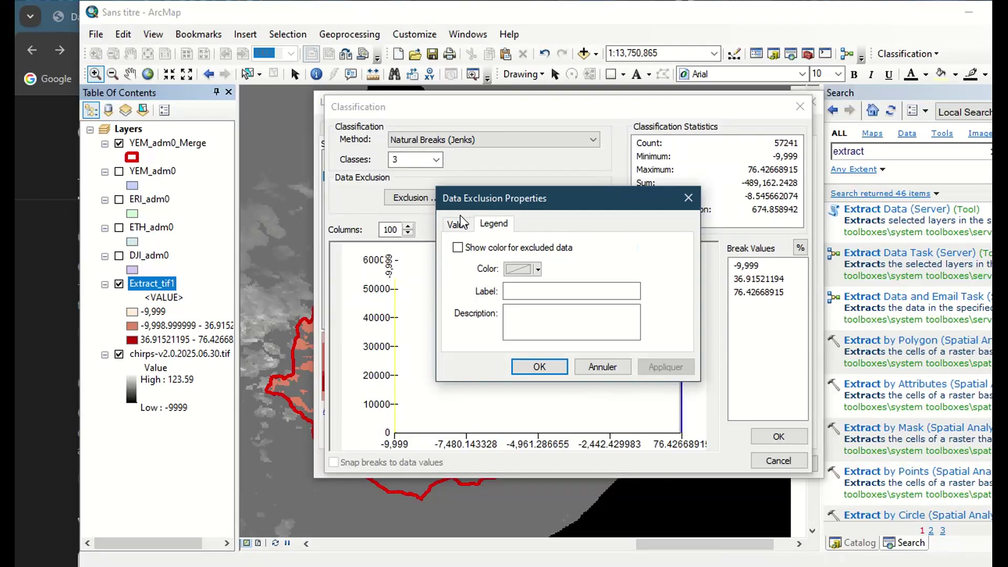
pyautogui.click(464, 230)
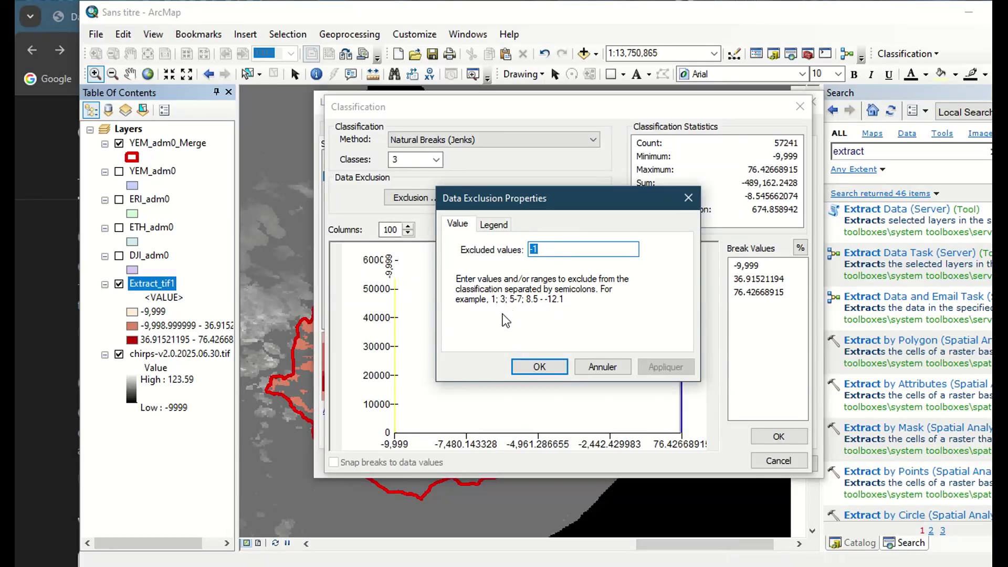
pyautogui.write('-')
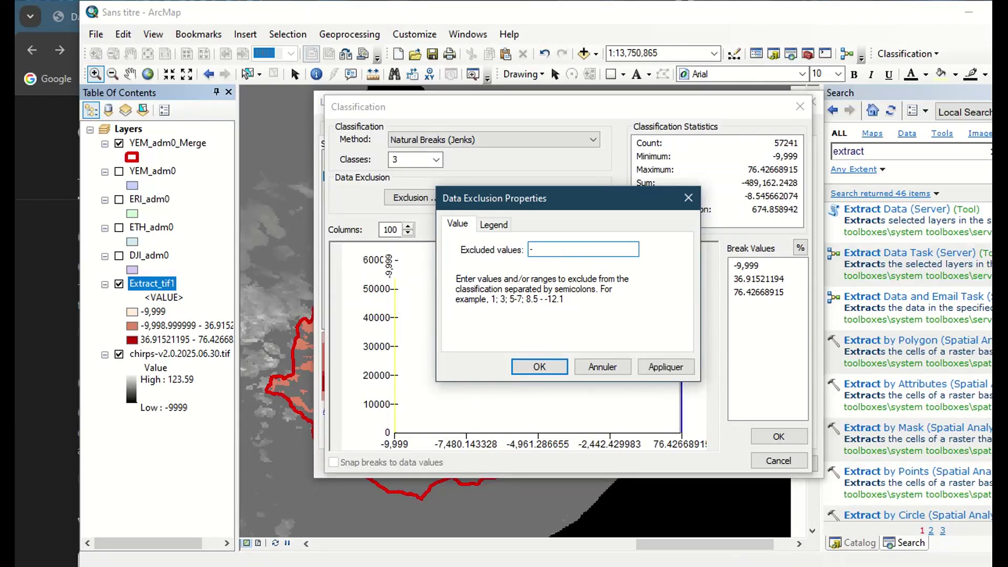
pyautogui.write('999 ; 0')
pyautogui.click(538, 249)
pyautogui.write(',')
pyautogui.press('Left')
pyautogui.press('BackSpace')
pyautogui.write(';')
pyautogui.click(676, 368)
# Try to apply the range -9,999 - 0 as the excluded values instead of the semicolon-separated list
pyautogui.click(565, 250)
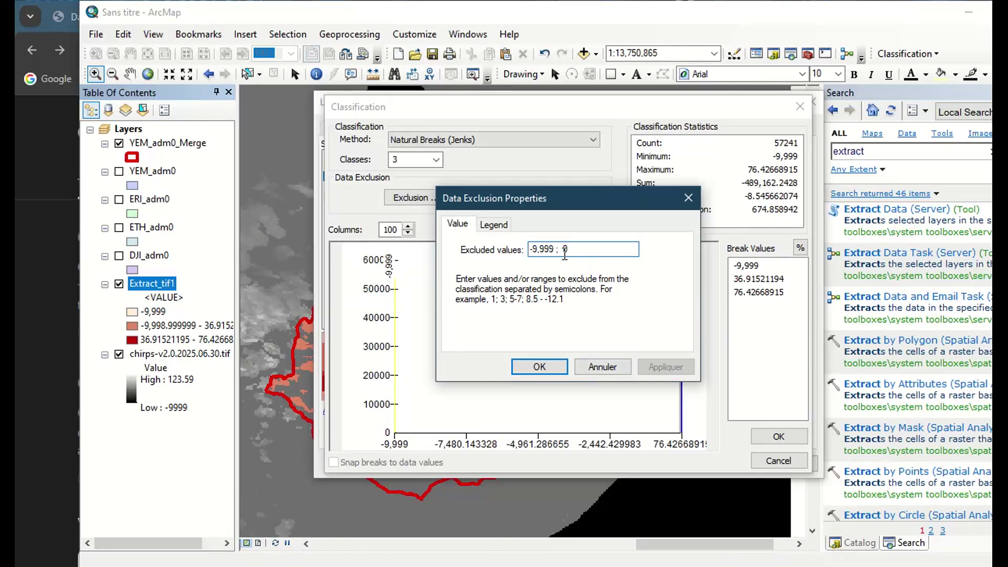
pyautogui.press('BackSpace')
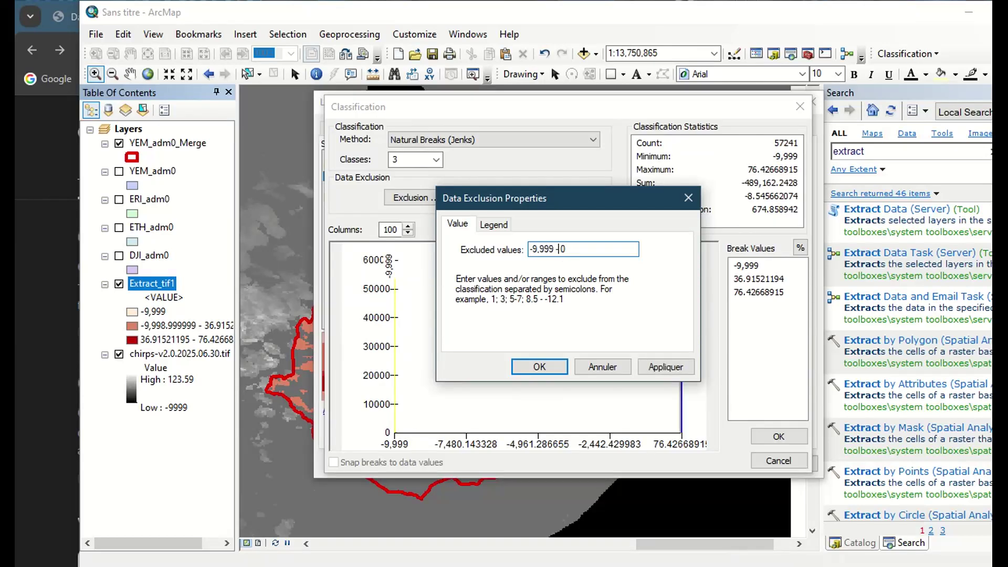
pyautogui.click(673, 373)
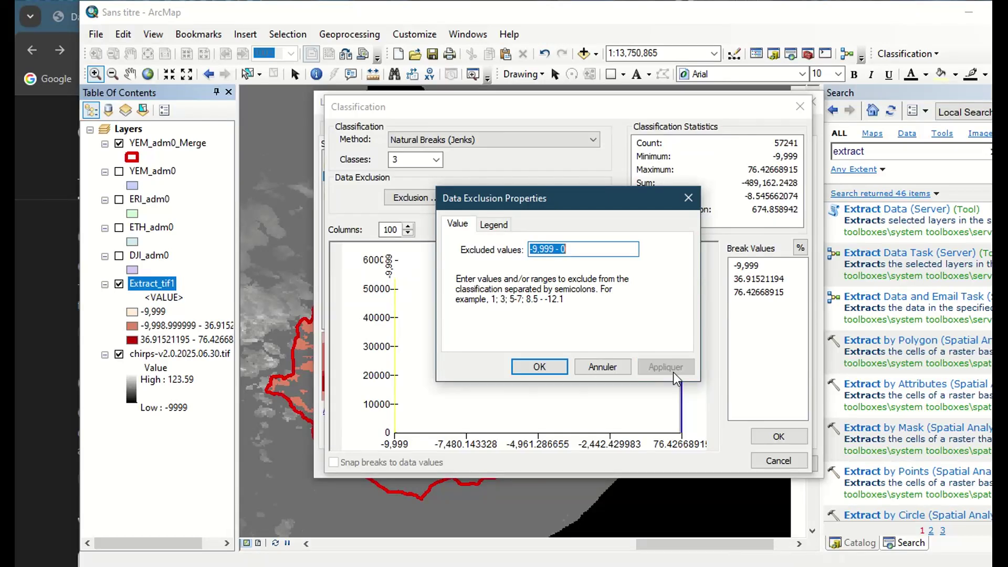
pyautogui.click(559, 250)
pyautogui.write('-')
pyautogui.click(661, 367)
# Try the excluded values again with a semicolon separator, as -9,999 ; 0
pyautogui.click(554, 249)
pyautogui.press('Delete')
pyautogui.press('Delete')
pyautogui.write(';')
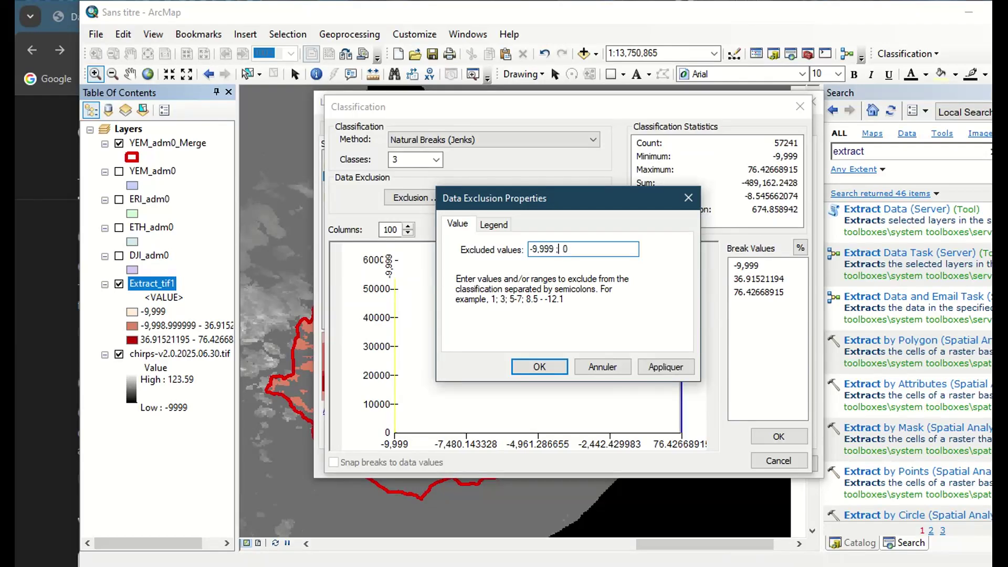
pyautogui.click(680, 372)
# Try to confirm the excluded range -9,999 - 0, recheck the exclusion setting, and cancel the classification changes
pyautogui.click(593, 248)
pyautogui.press('BackSpace')
pyautogui.press('BackSpace')
pyautogui.press('BackSpace')
pyautogui.press('BackSpace')
pyautogui.write('- 0')
pyautogui.click(665, 367)
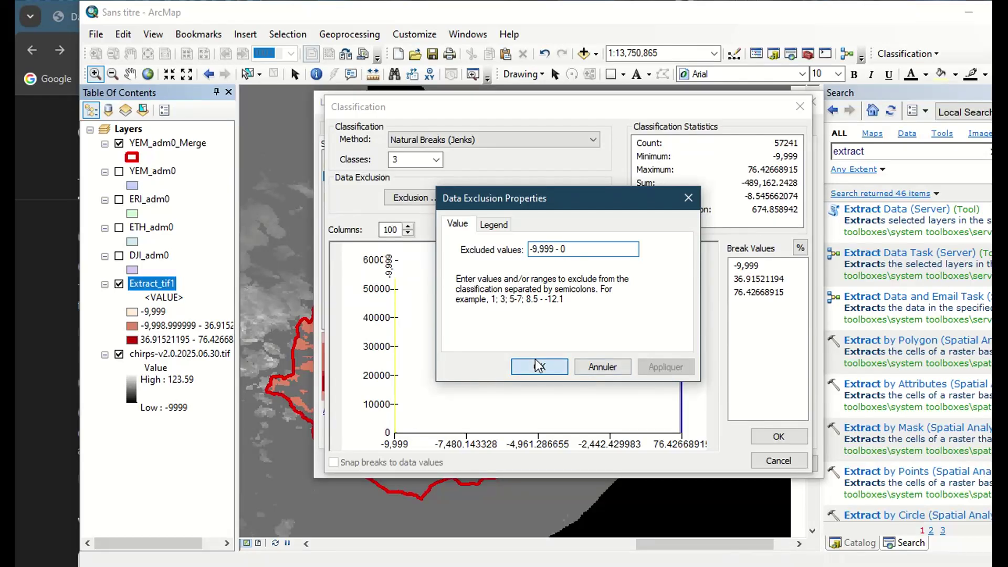
pyautogui.click(522, 366)
pyautogui.click(416, 198)
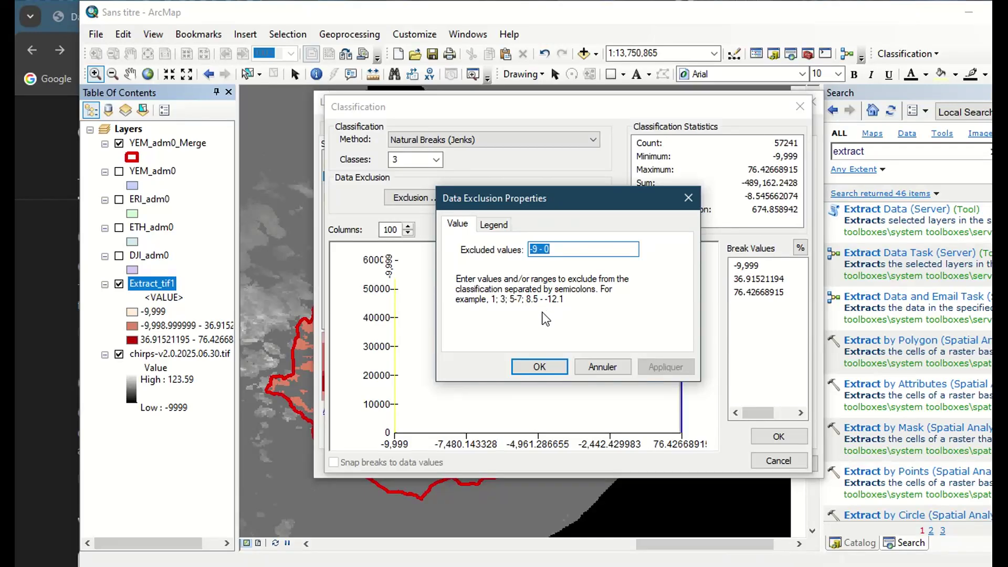
pyautogui.click(777, 462)
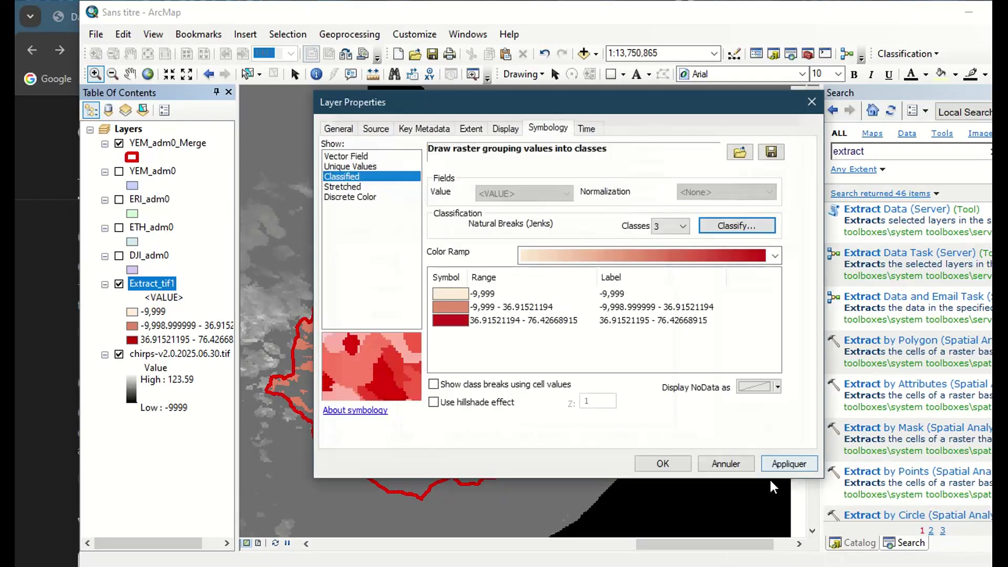
# Check the available class counts and apply the three-class Classified symbology to Extract_tif1
pyautogui.click(661, 230)
pyautogui.click(661, 230)
pyautogui.click(661, 230)
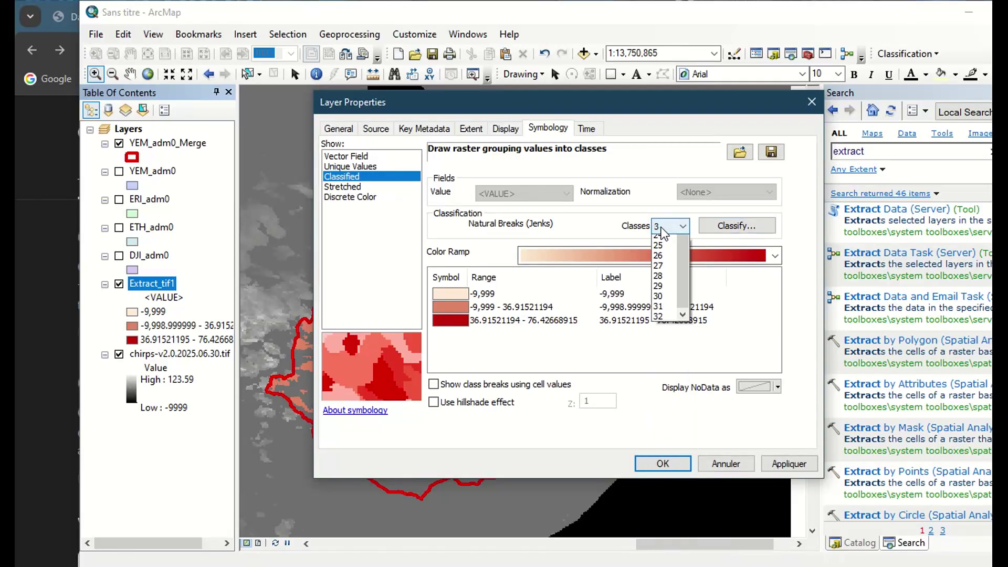
pyautogui.click(788, 432)
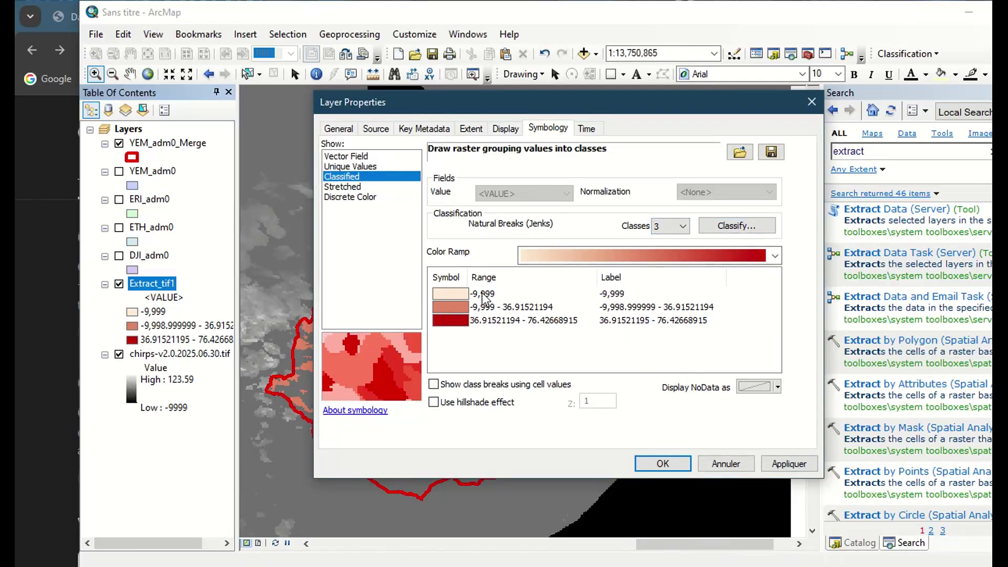
pyautogui.click(784, 465)
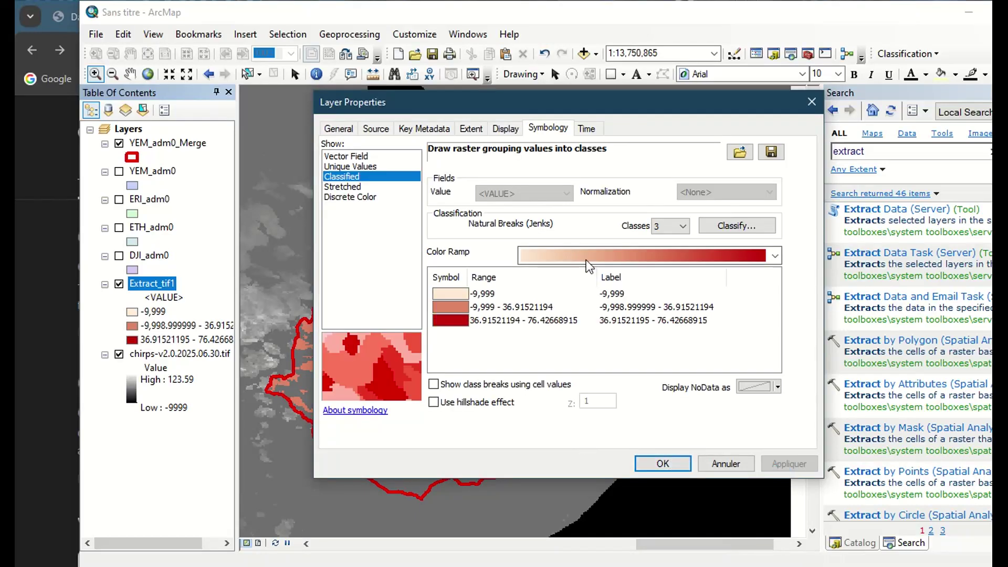
# Display Extract_tif1 as Stretched with the magenta-to-dark-red rainbow color ramp, and hide the chirps-v2.0.2025.06.30.tif layer
pyautogui.click(355, 187)
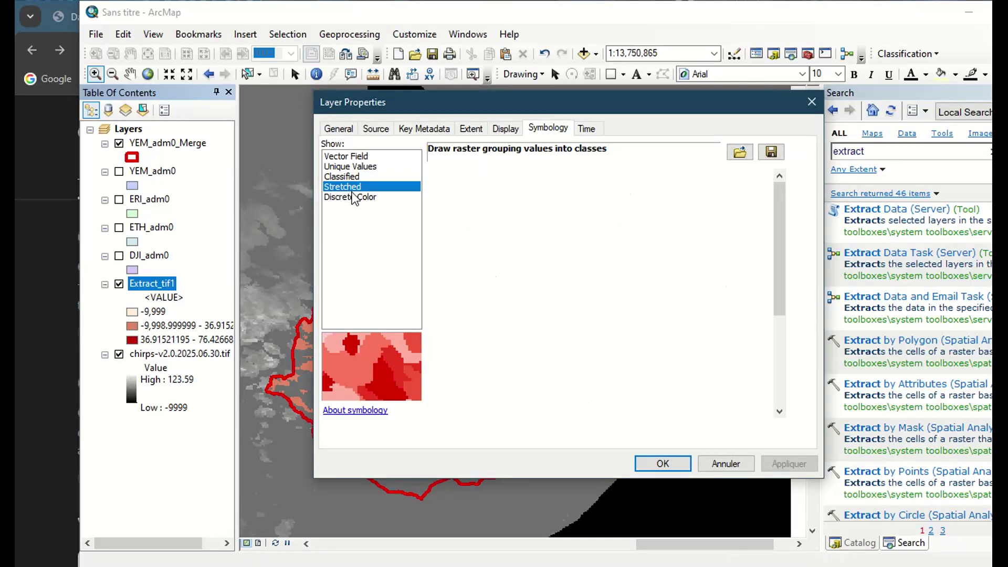
pyautogui.click(596, 279)
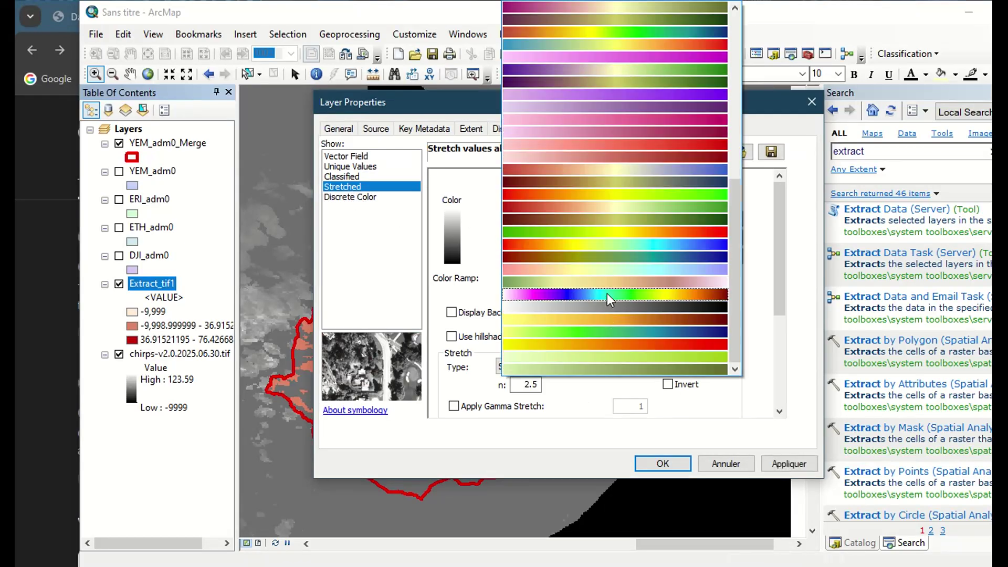
pyautogui.click(607, 294)
pyautogui.click(788, 464)
pyautogui.click(665, 463)
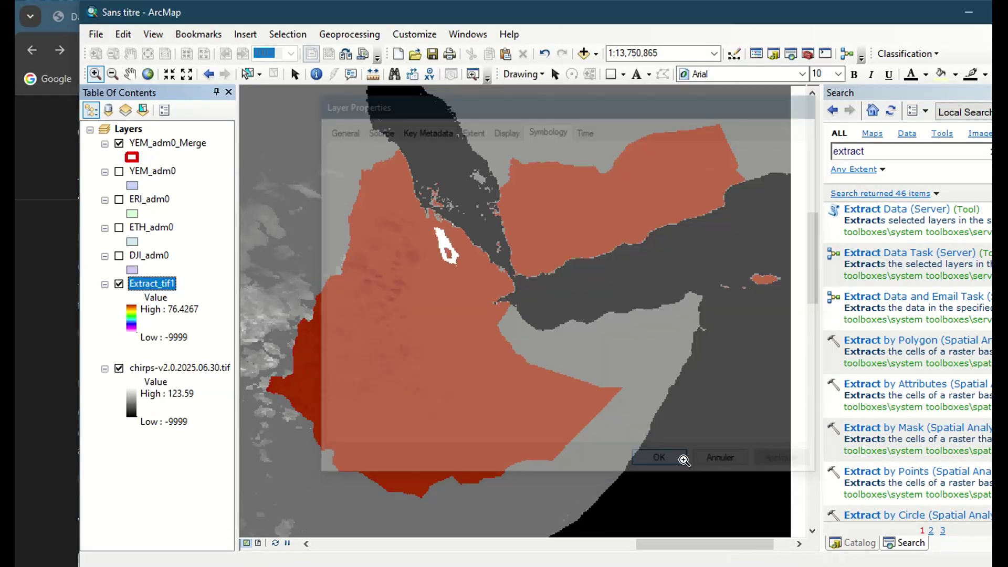
pyautogui.click(120, 368)
# Compare the symbology types for Extract_tif1 and apply Unique Values
pyautogui.rightClick(145, 291)
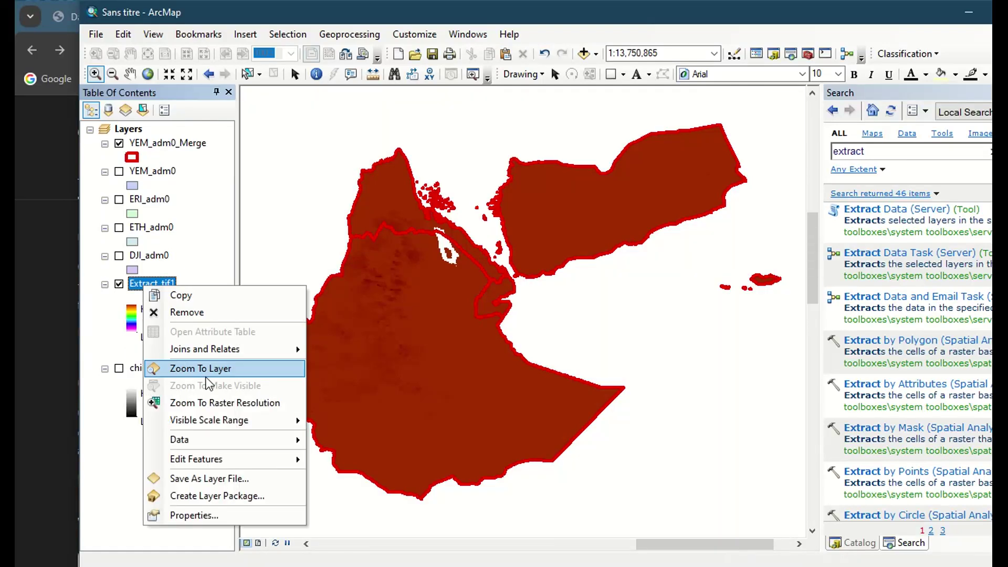
pyautogui.click(254, 514)
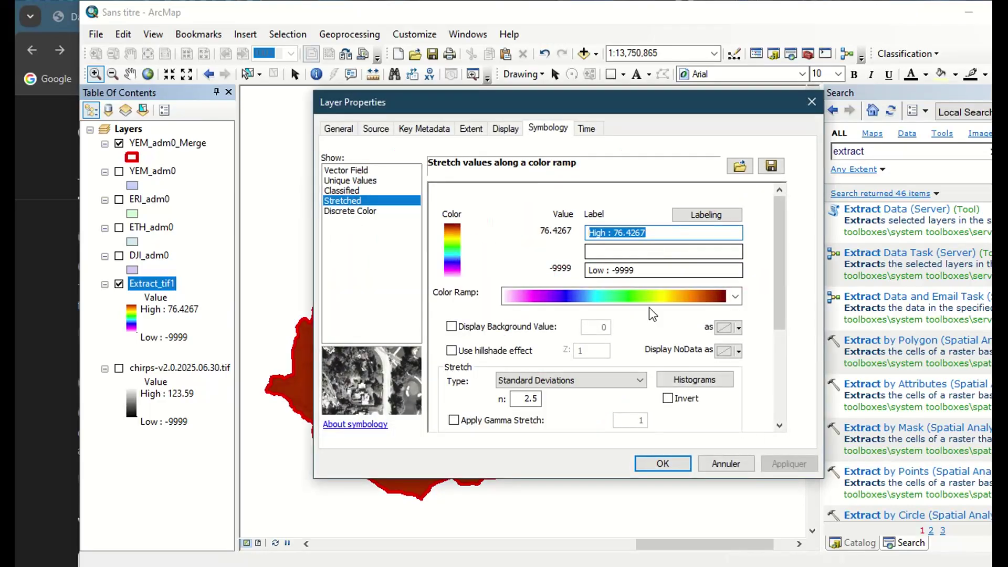
pyautogui.click(350, 180)
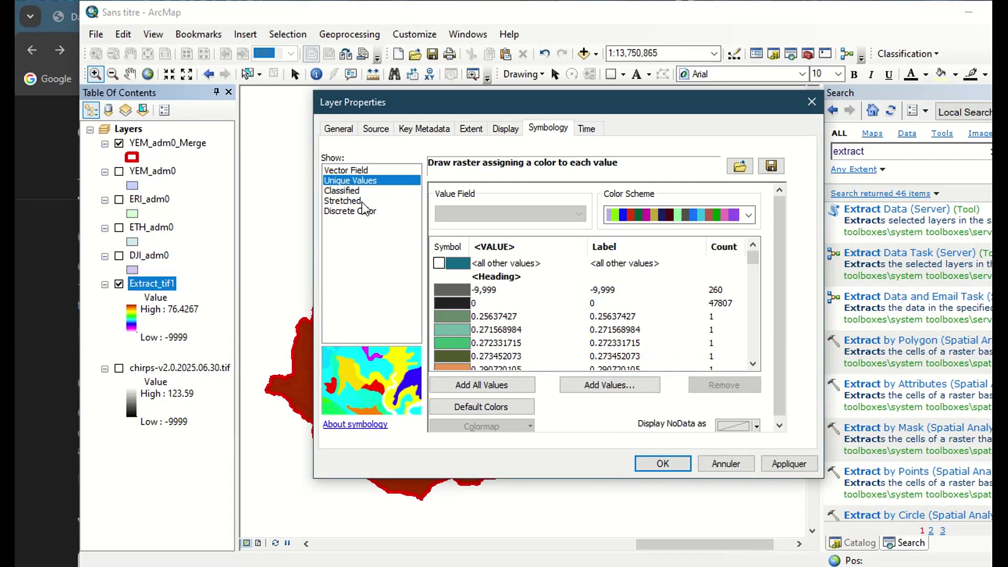
pyautogui.click(363, 192)
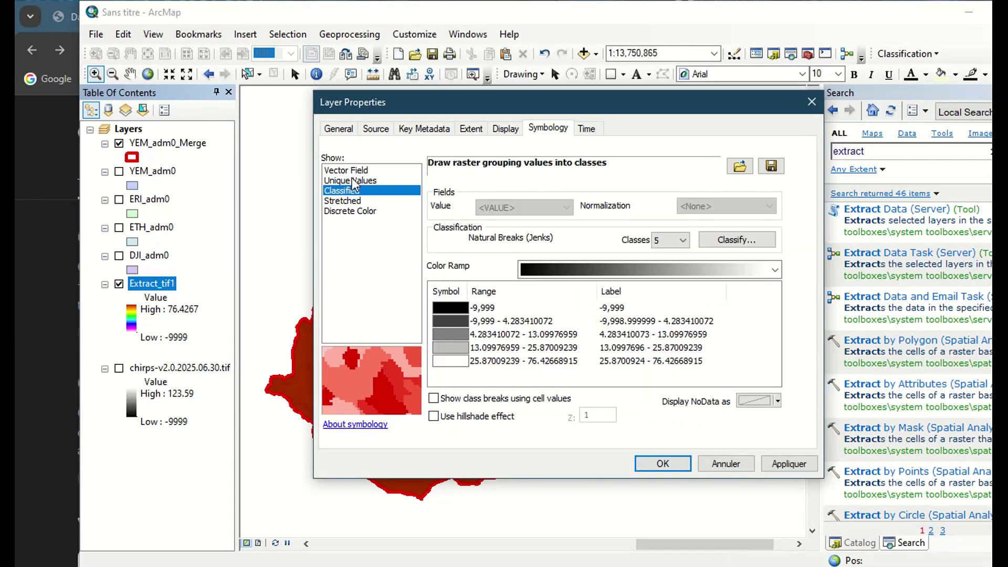
pyautogui.click(352, 180)
pyautogui.click(776, 464)
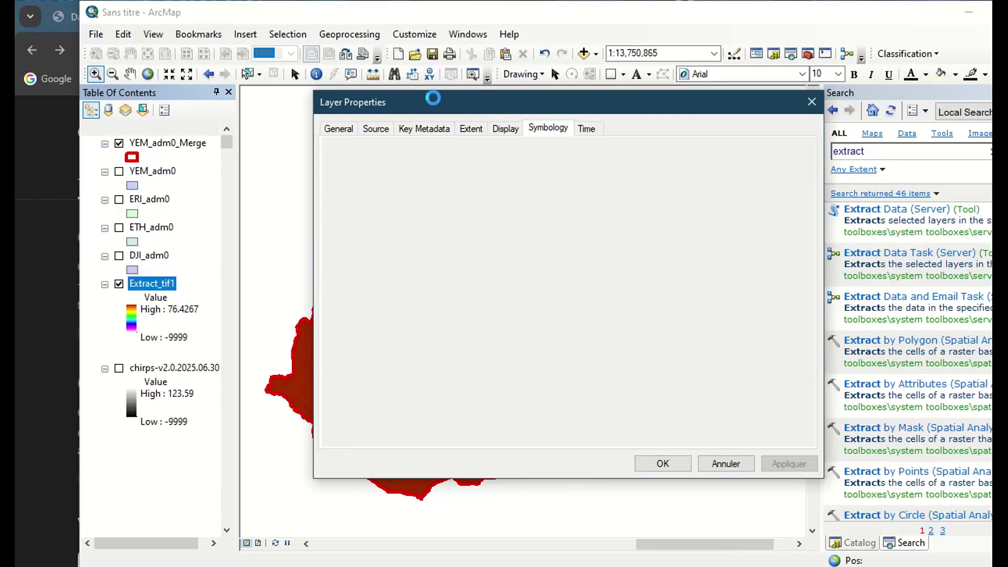
pyautogui.moveTo(434, 98); pyautogui.dragTo(470, 76)
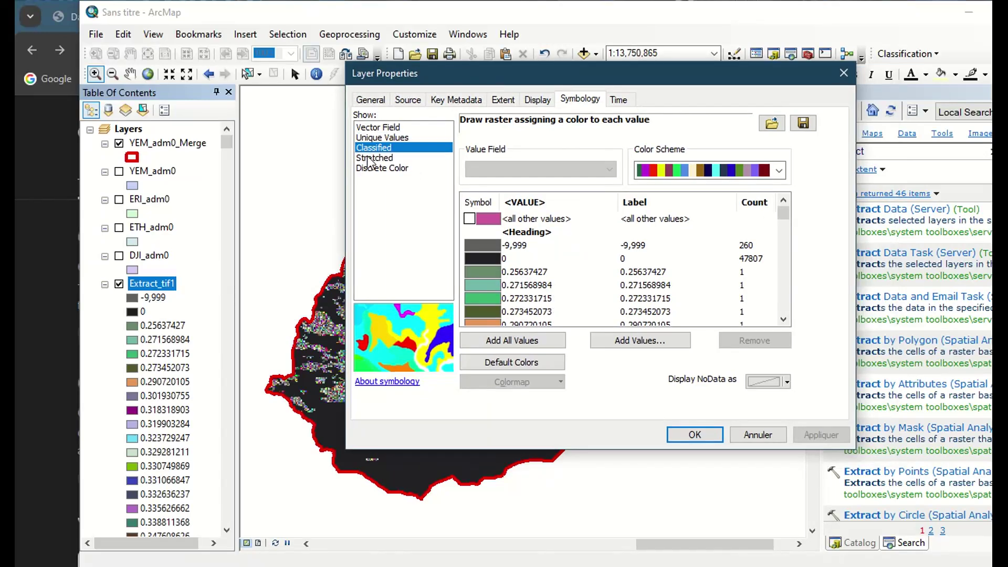
# Switch the Extract_tif1 symbology back to Stretched and apply it
pyautogui.click(374, 148)
pyautogui.click(374, 157)
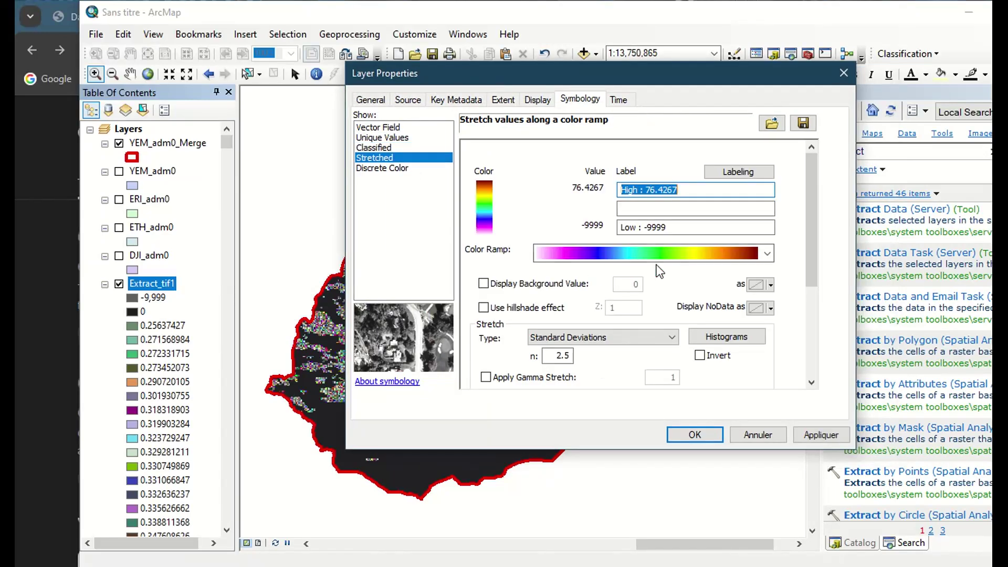
pyautogui.click(822, 435)
pyautogui.click(695, 435)
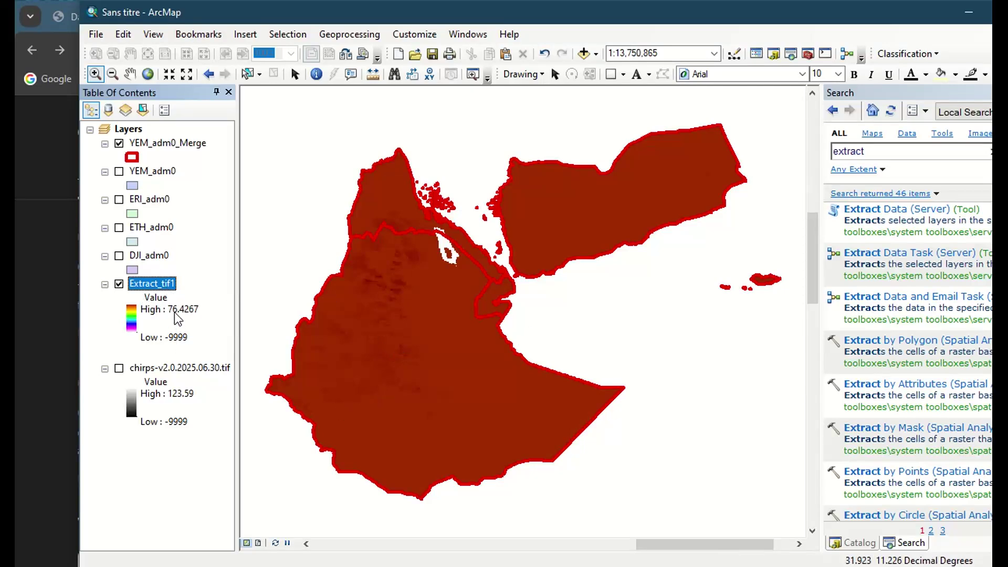
# Change the stretched color ramp of Extract_tif1 to the red-yellow-cyan-blue ramp
pyautogui.rightClick(155, 282)
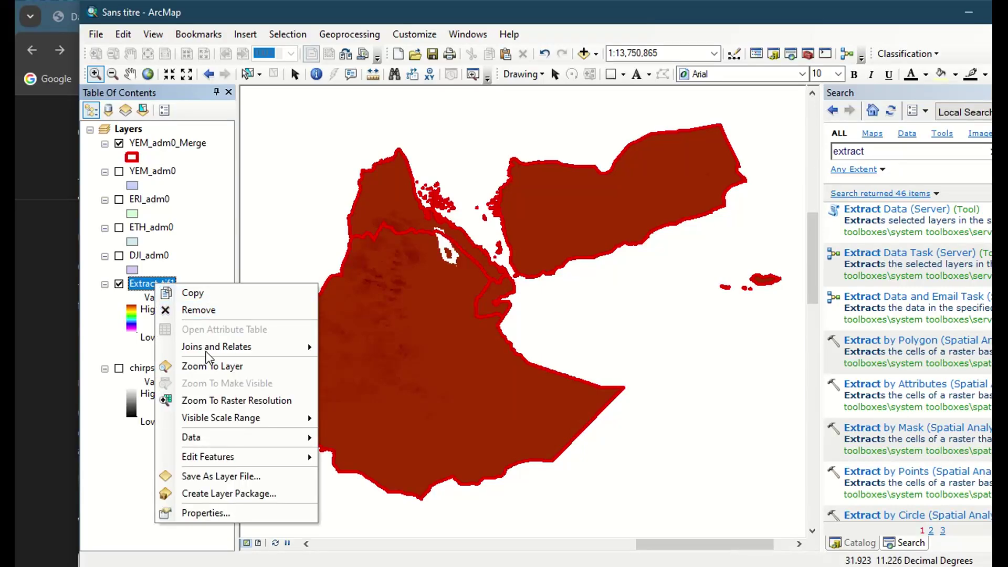
pyautogui.click(210, 514)
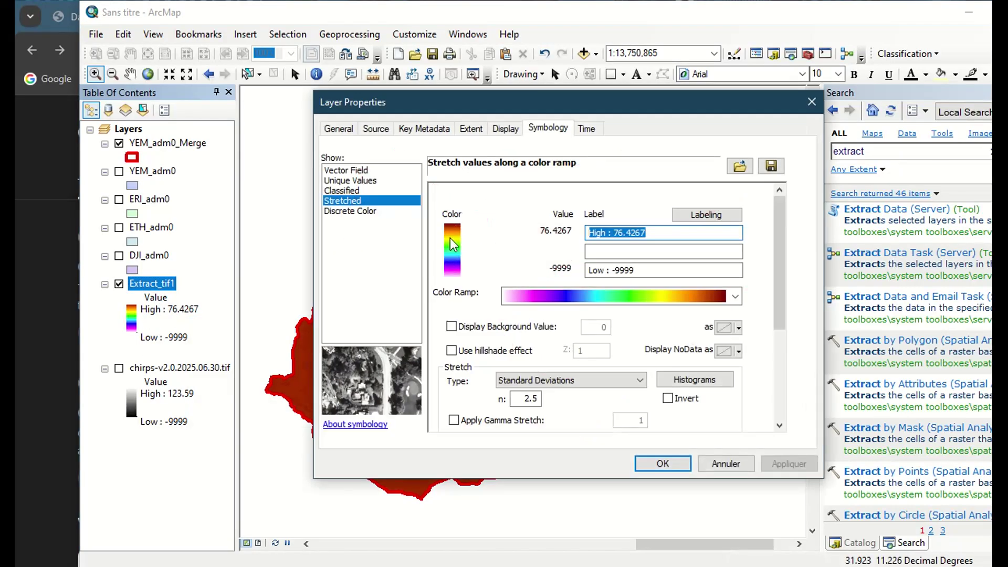
pyautogui.click(585, 297)
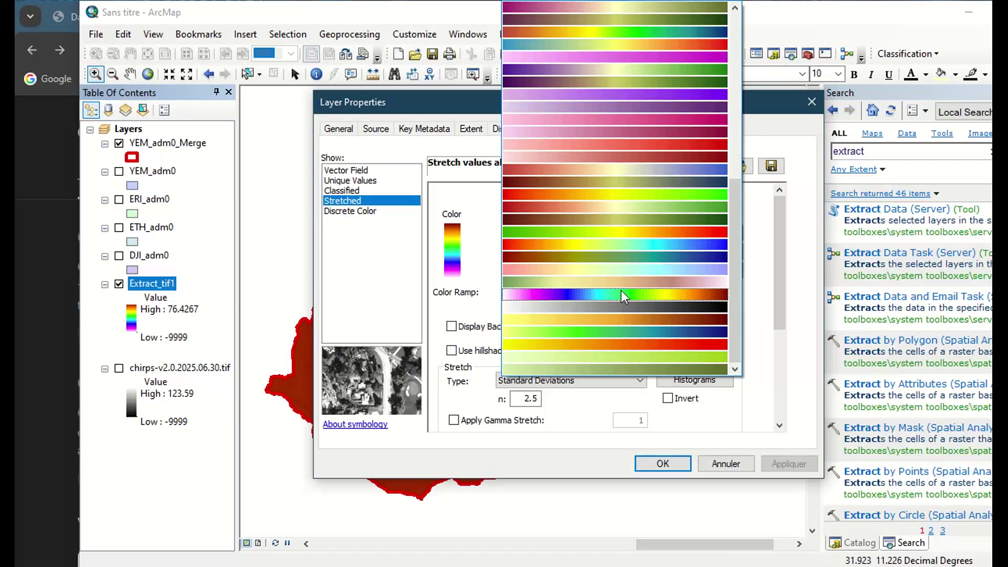
pyautogui.click(635, 244)
pyautogui.click(788, 464)
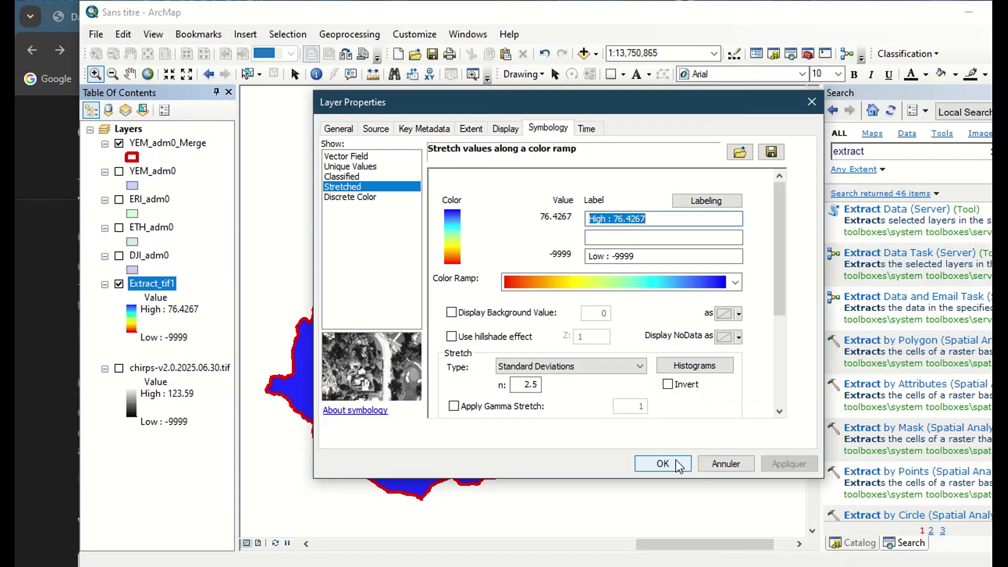
pyautogui.click(665, 463)
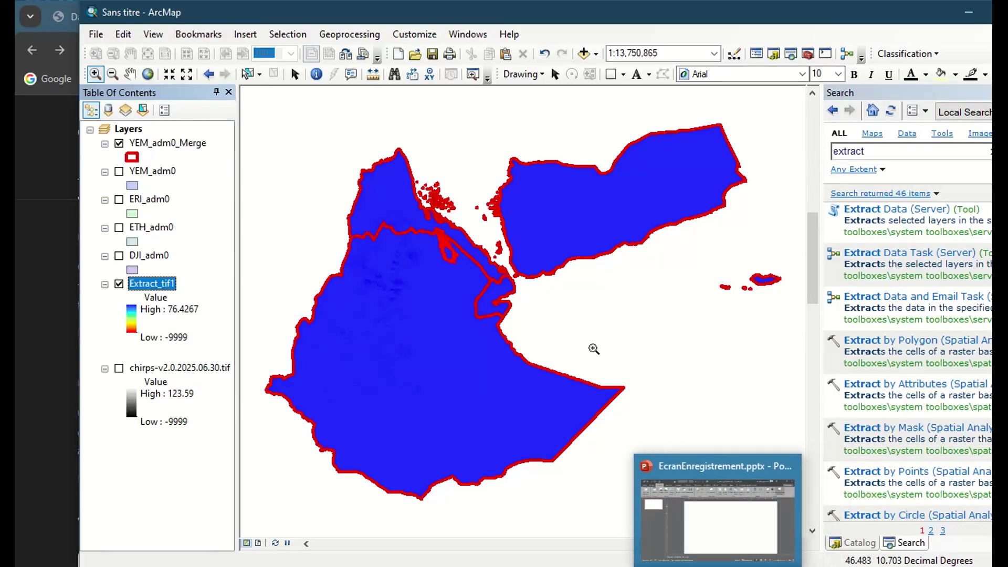
# Switch to the browser and open GEBCO's Gridded Bathymetry Data page at its download options
pyautogui.click(54, 439)
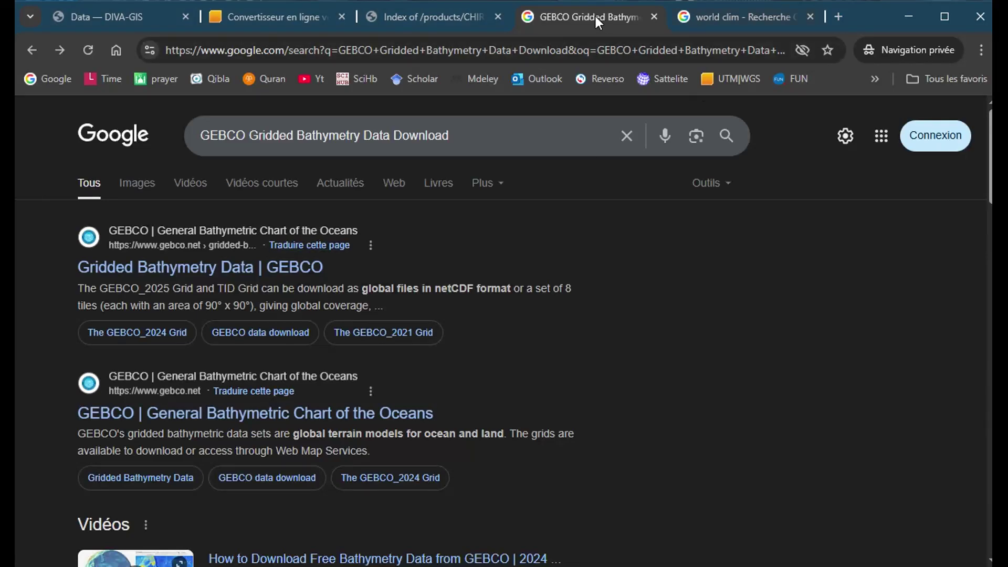
pyautogui.click(290, 272)
pyautogui.click(638, 564)
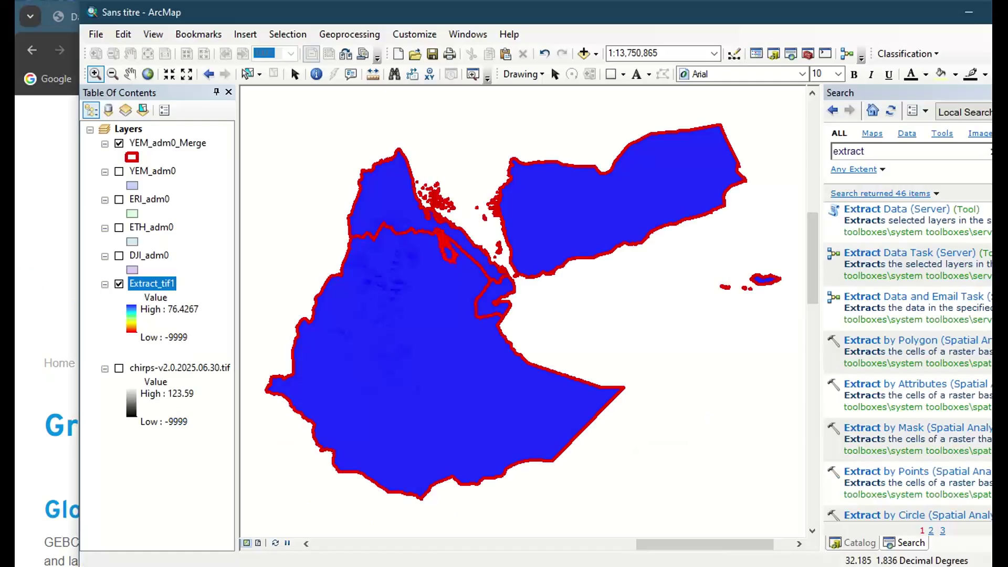
pyautogui.click(50, 333)
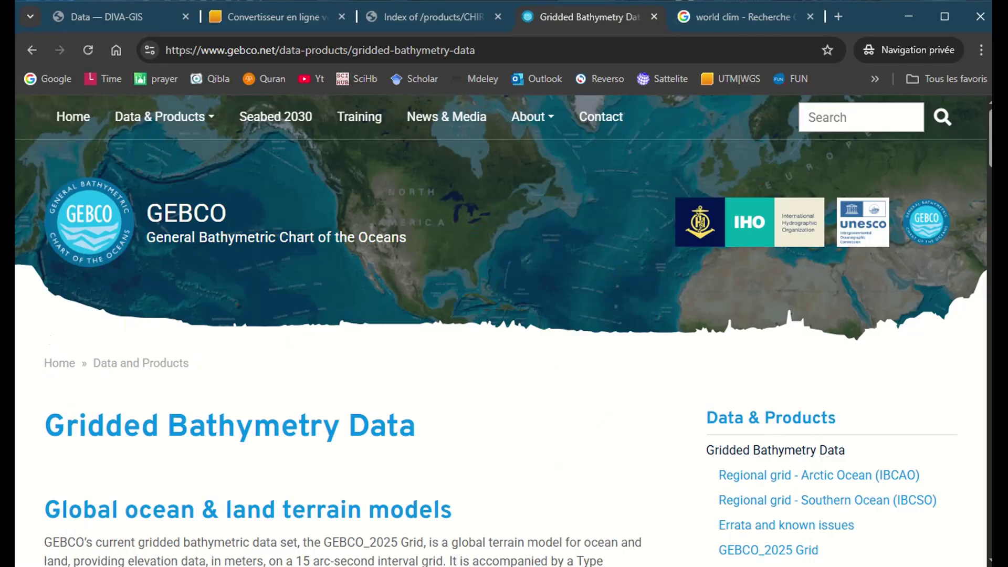
pyautogui.scroll(-8, 504, 325)
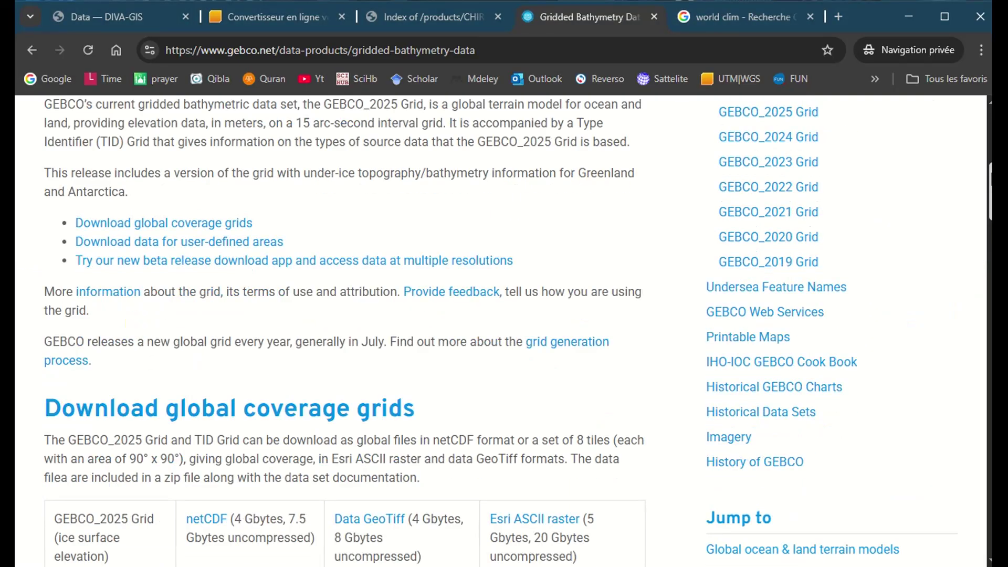
pyautogui.scroll(-1, 833, 401)
pyautogui.hotkey('alt', 'Tab')
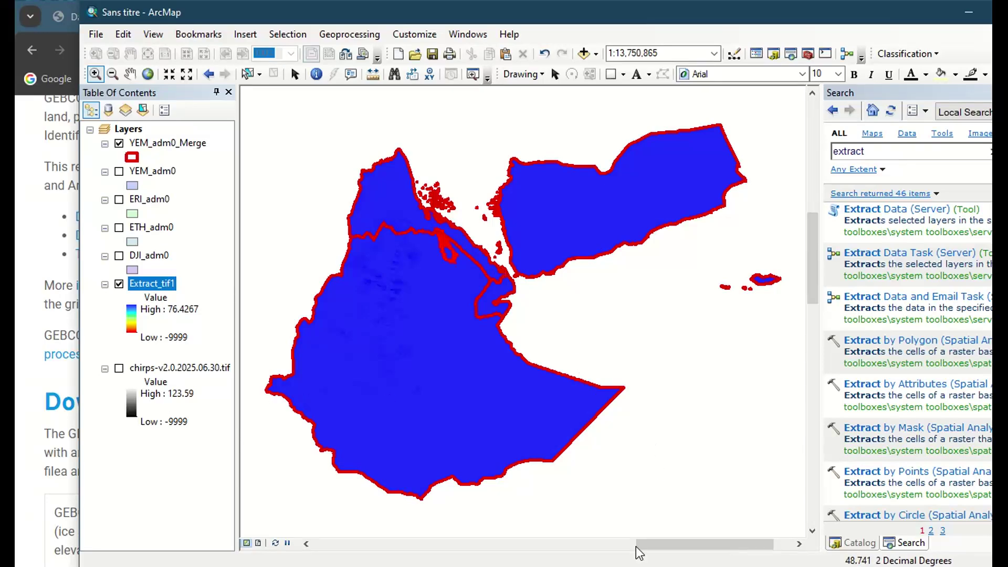
pyautogui.moveTo(682, 565)
pyautogui.click(759, 504)
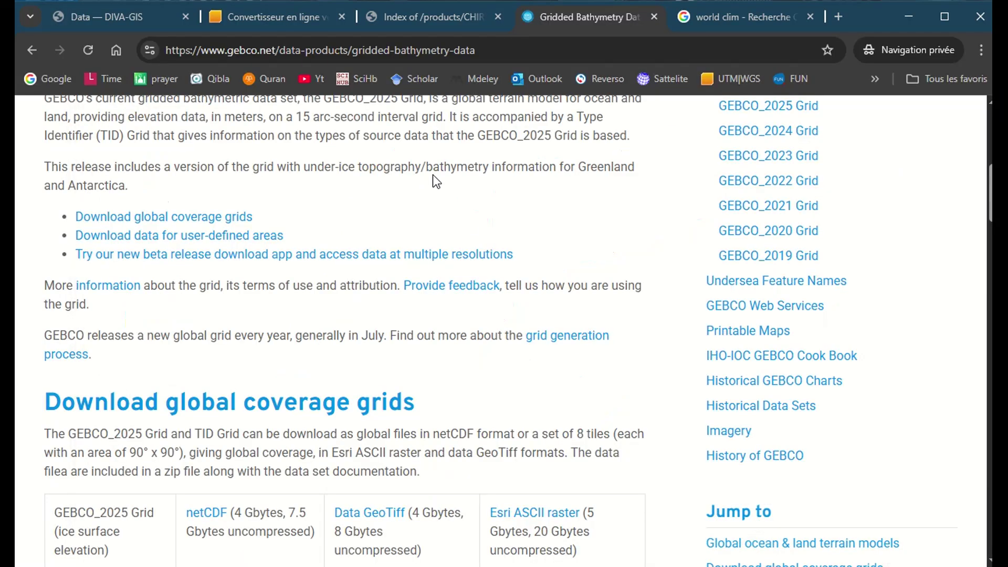
pyautogui.moveTo(991, 189); pyautogui.dragTo(992, 221)
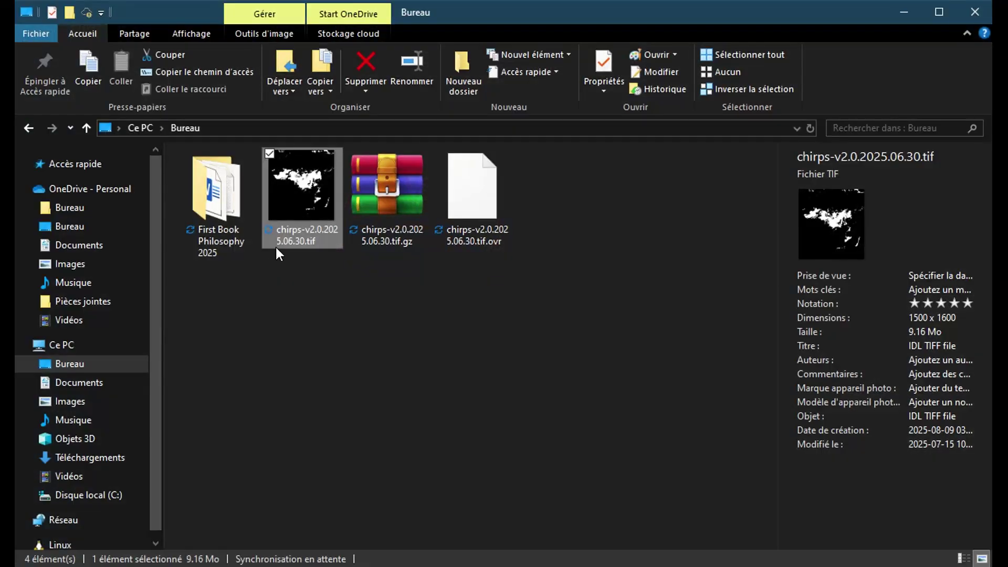
pyautogui.click(21, 124)
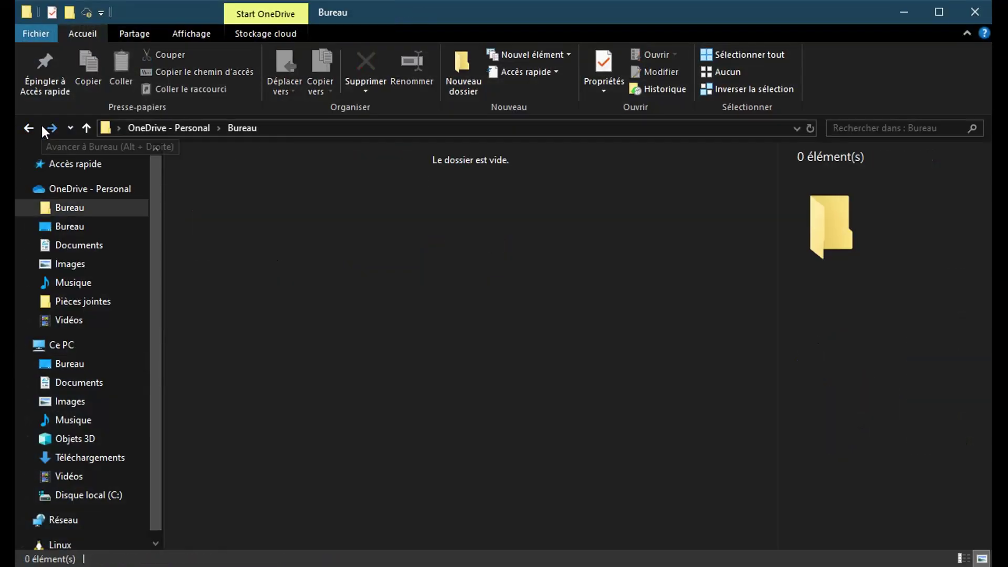
pyautogui.click(30, 125)
pyautogui.click(27, 126)
pyautogui.click(27, 126)
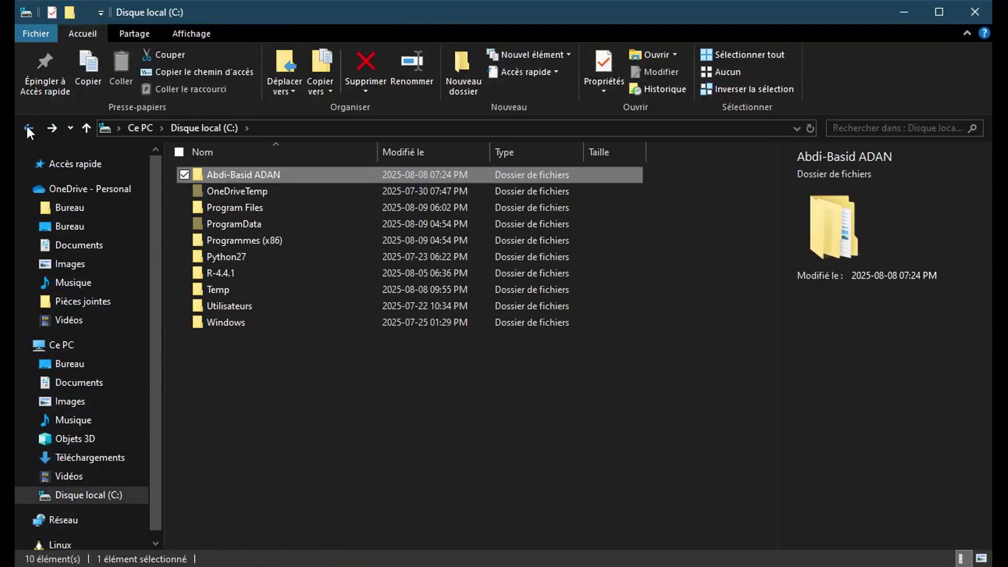
pyautogui.doubleClick(261, 172)
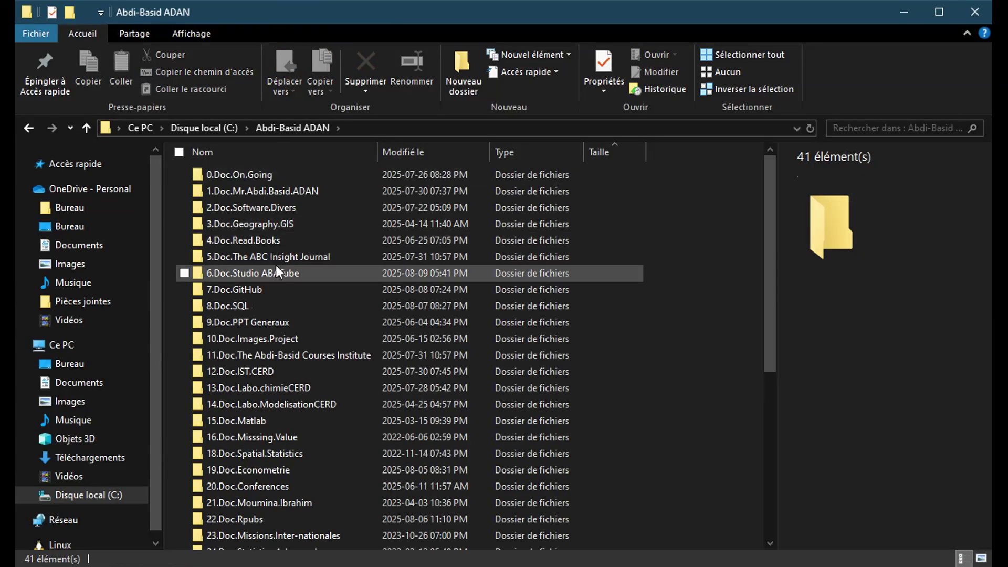
pyautogui.doubleClick(274, 225)
pyautogui.click(241, 176)
pyautogui.doubleClick(241, 178)
pyautogui.click(255, 175)
pyautogui.doubleClick(254, 174)
# Look into the OCEANS folder, return to Bathemetrie Ocean and open the GEBCO_01_May_2023_e464afc9ea9c folder
pyautogui.doubleClick(253, 192)
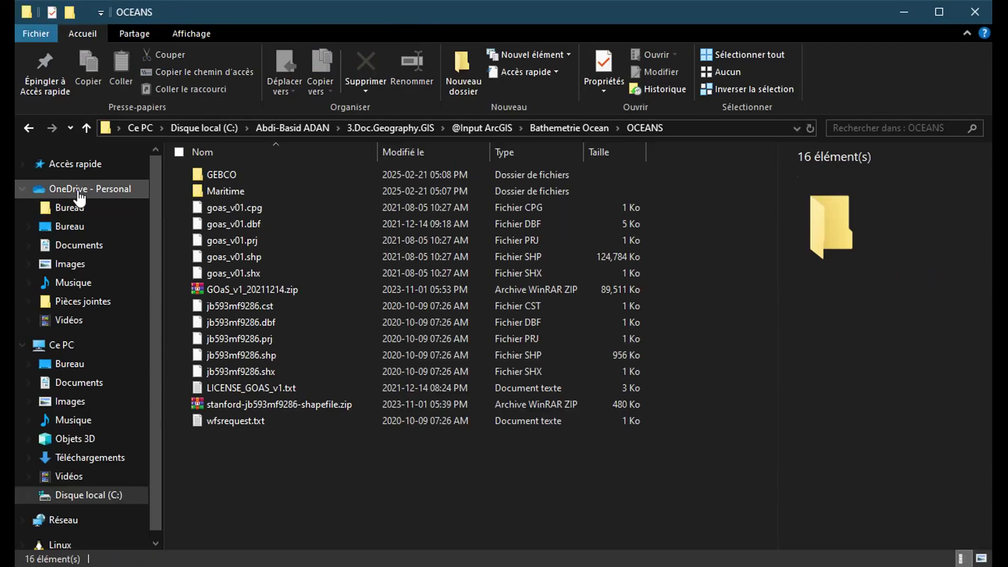
pyautogui.click(24, 128)
pyautogui.click(235, 175)
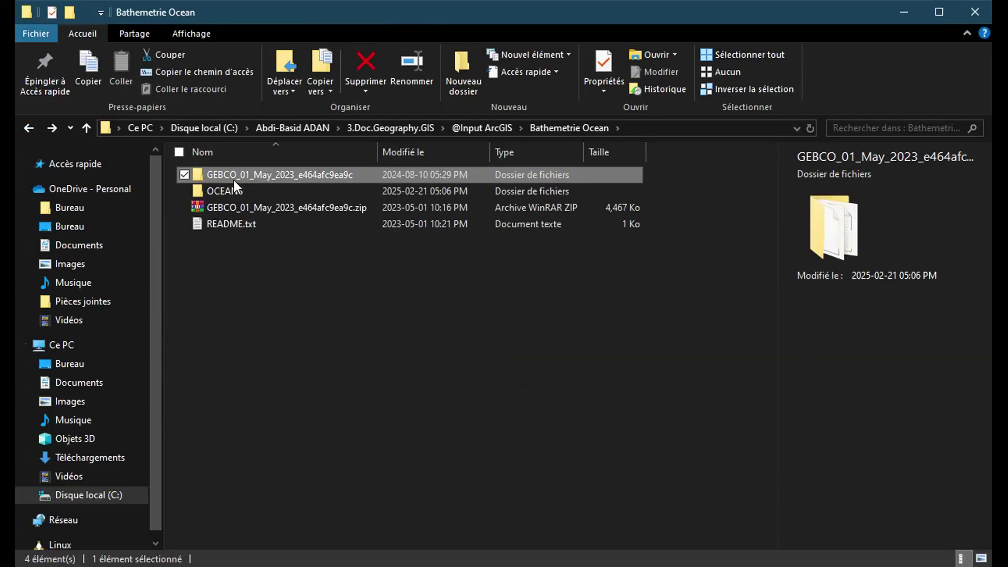
pyautogui.doubleClick(235, 175)
# Add gebco_2022_n14.0_s10.0_w40.0_e46.0.tif from the folder to the ArcMap table of contents and return to the map
pyautogui.moveTo(440, 24); pyautogui.dragTo(623, 14)
pyautogui.moveTo(484, 175); pyautogui.dragTo(179, 487)
pyautogui.moveTo(692, 4); pyautogui.dragTo(541, 5)
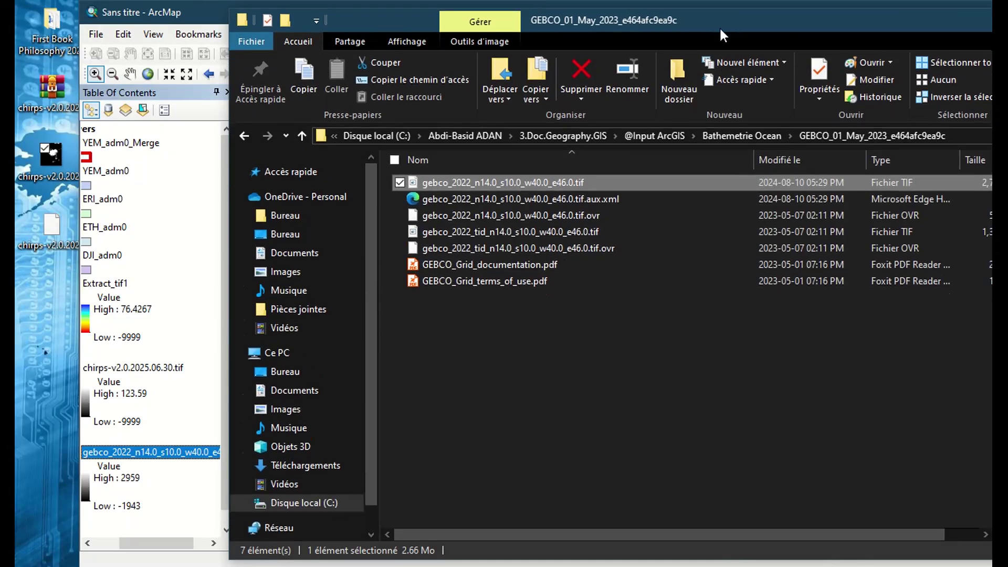
pyautogui.moveTo(721, 30); pyautogui.dragTo(815, 46)
pyautogui.click(868, 29)
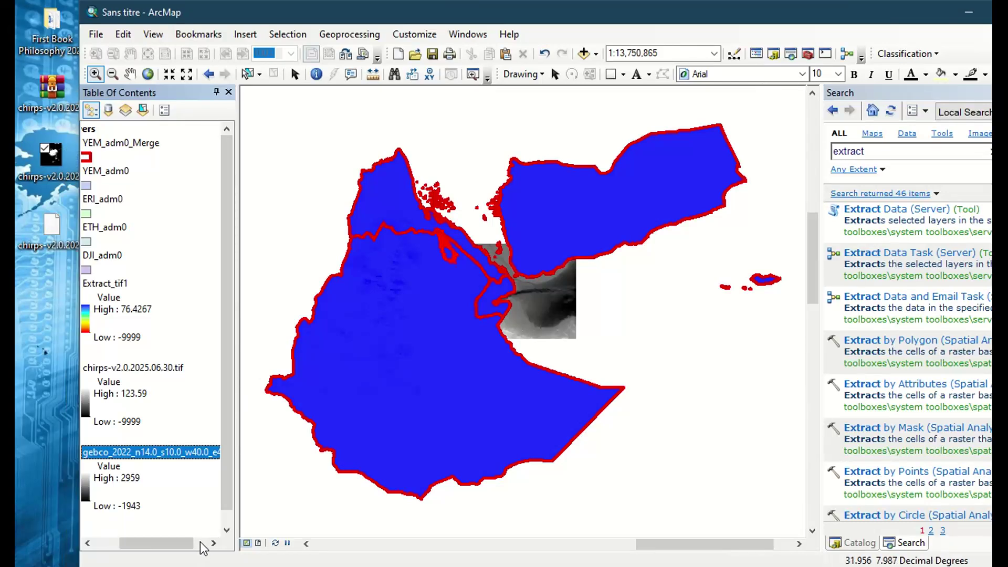
pyautogui.moveTo(202, 545); pyautogui.dragTo(153, 551)
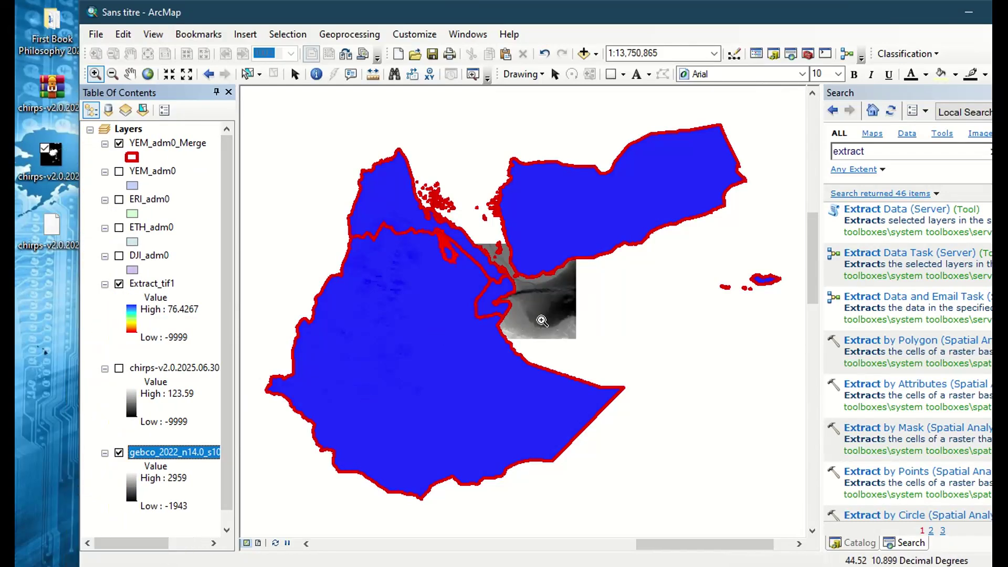
# Hide Extract_tif1 to inspect the GEBCO raster beneath the YEM_adm0_Merge outline
pyautogui.click(119, 143)
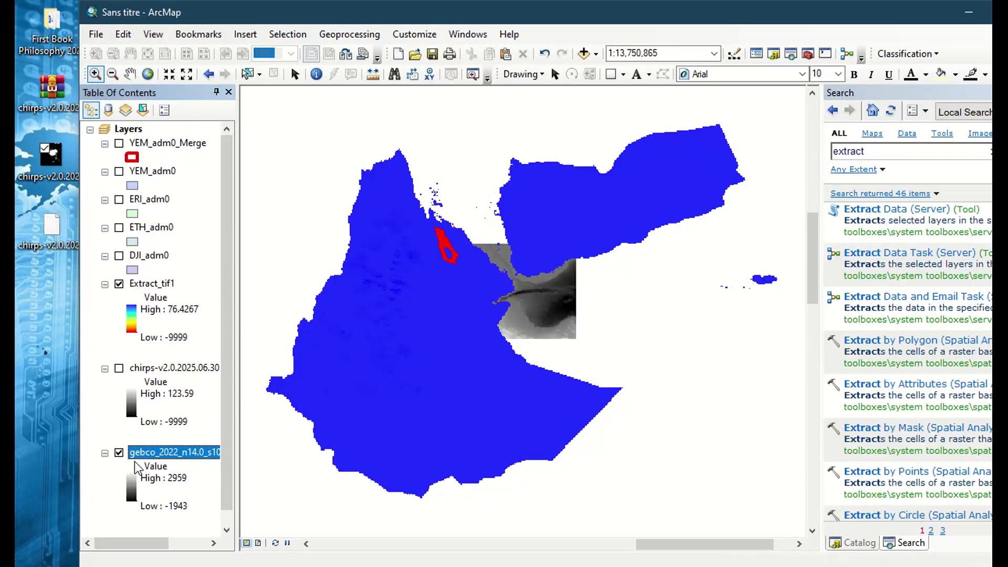
pyautogui.click(119, 284)
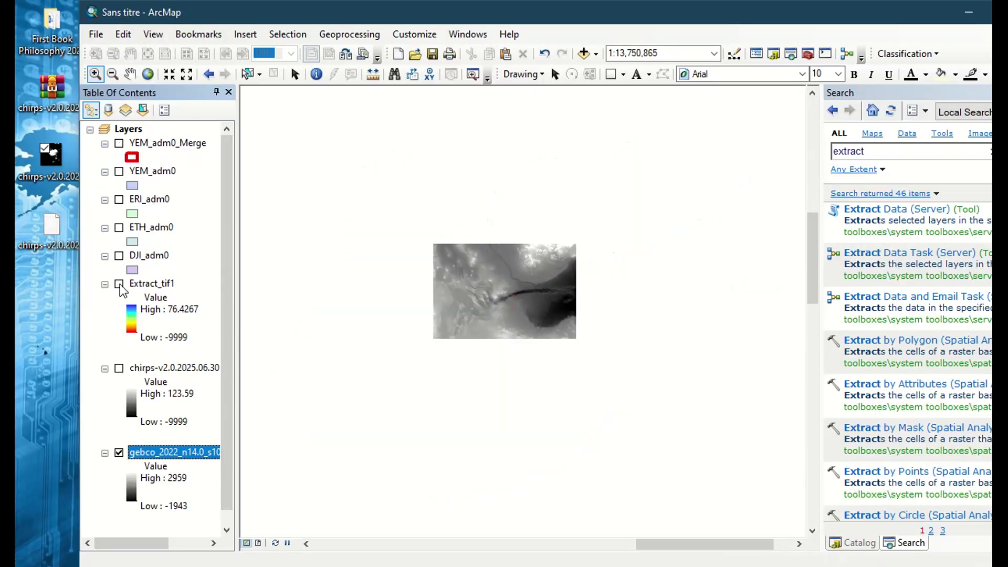
pyautogui.click(119, 144)
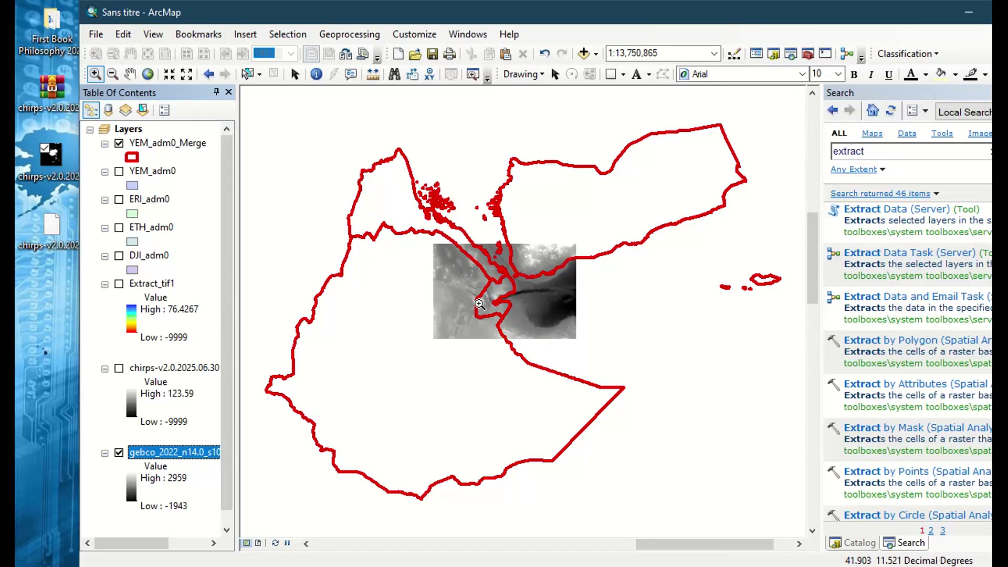
# Change the color ramp of the gebco_2022 raster to the red-yellow-green ramp
pyautogui.click(133, 491)
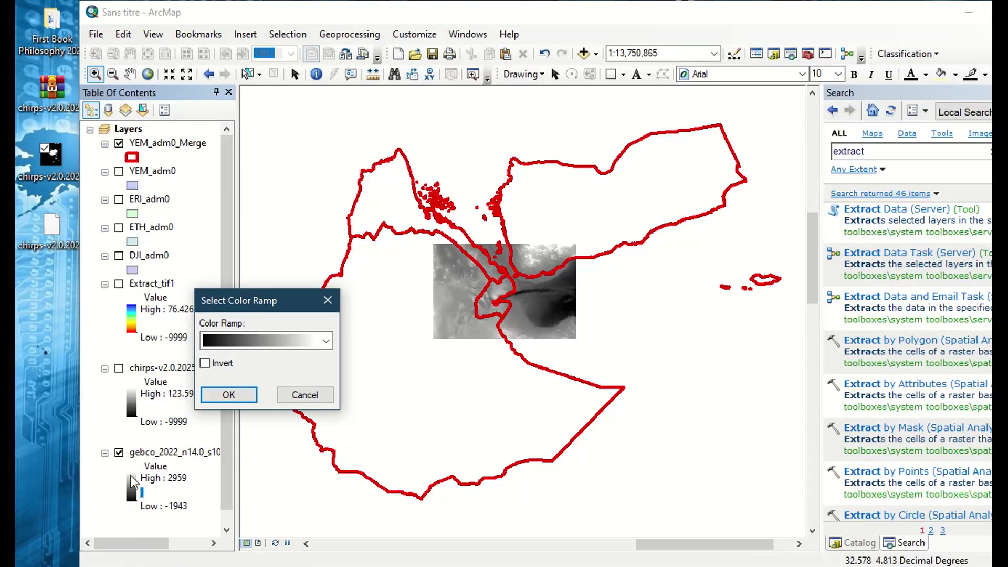
pyautogui.click(254, 342)
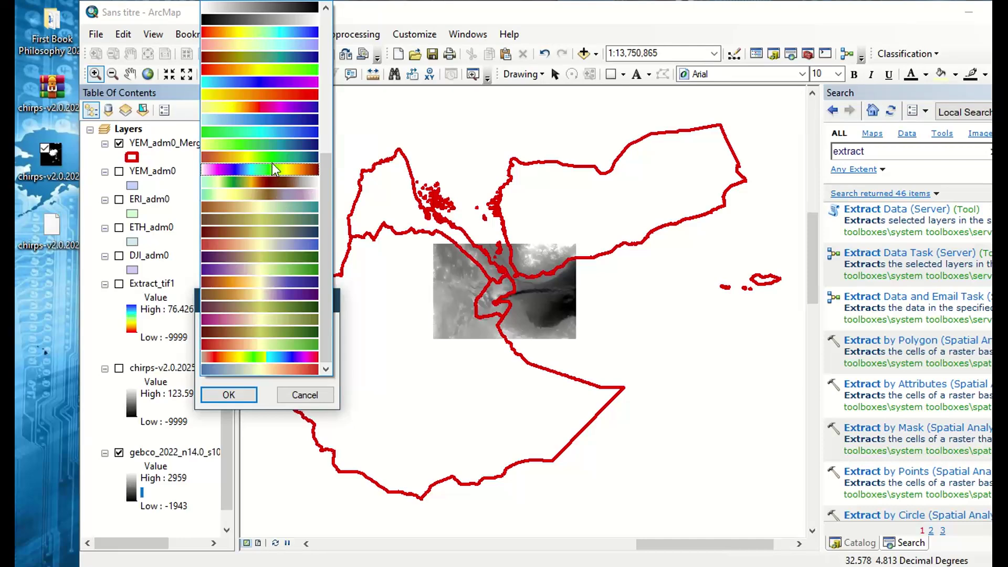
pyautogui.click(261, 70)
pyautogui.click(231, 395)
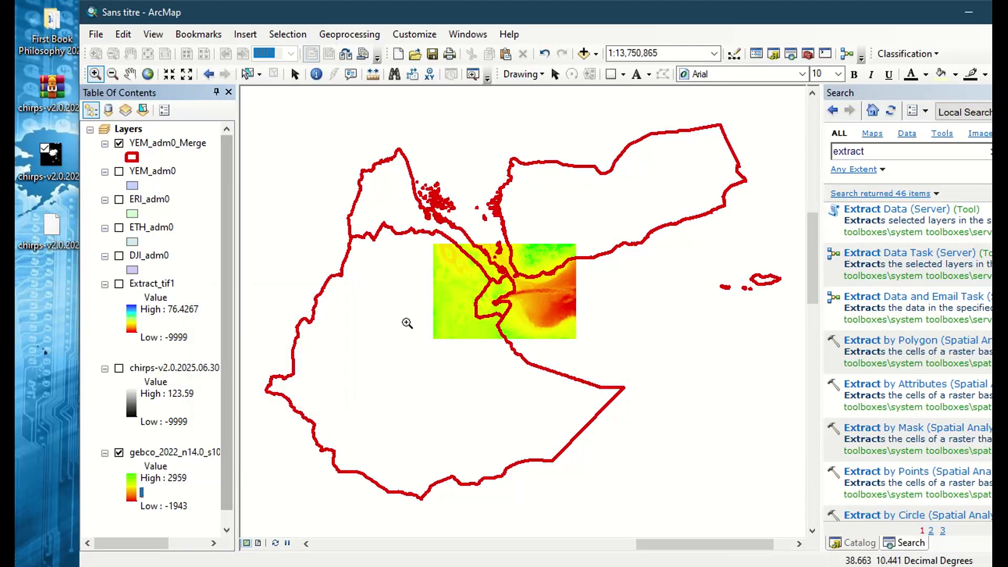
# Show Extract_tif1 again, open its symbology properties and check the stretched labeling settings
pyautogui.click(119, 284)
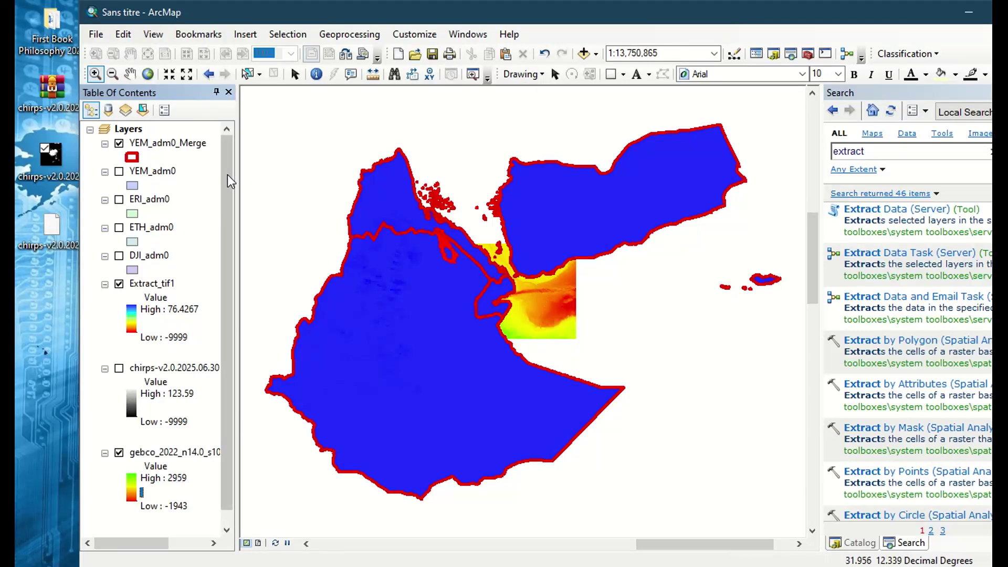
pyautogui.rightClick(152, 285)
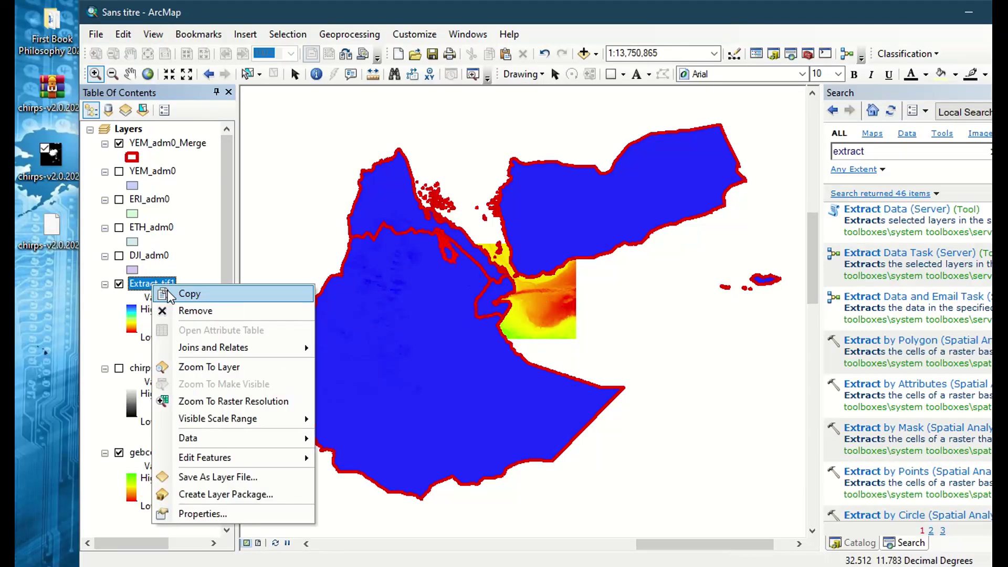
pyautogui.click(221, 497)
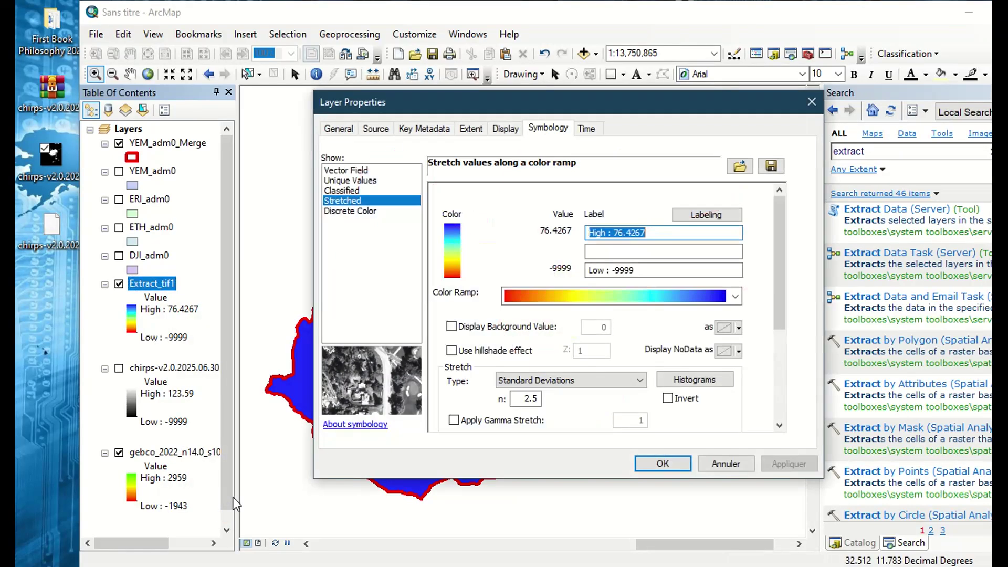
pyautogui.click(507, 129)
pyautogui.click(541, 133)
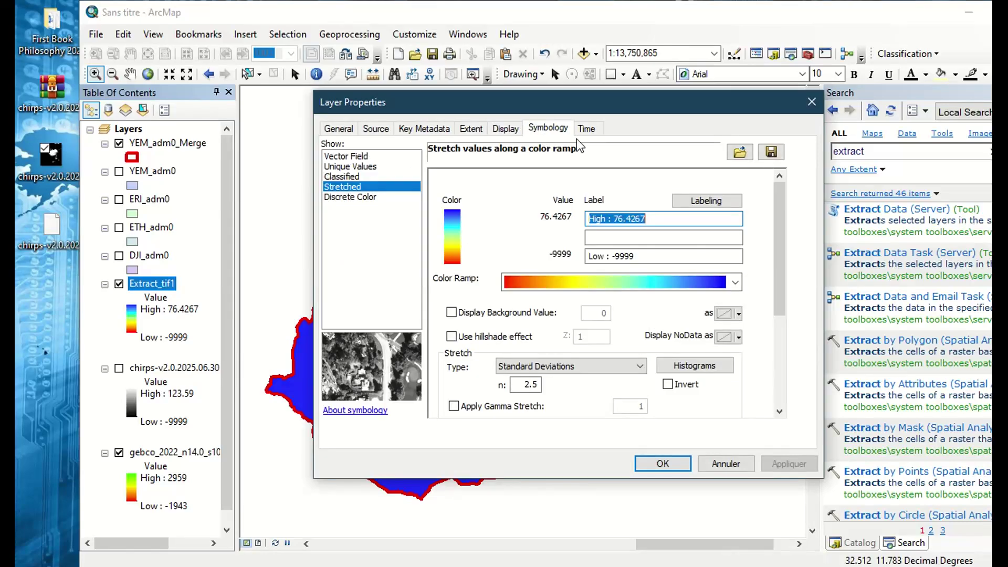
pyautogui.click(701, 201)
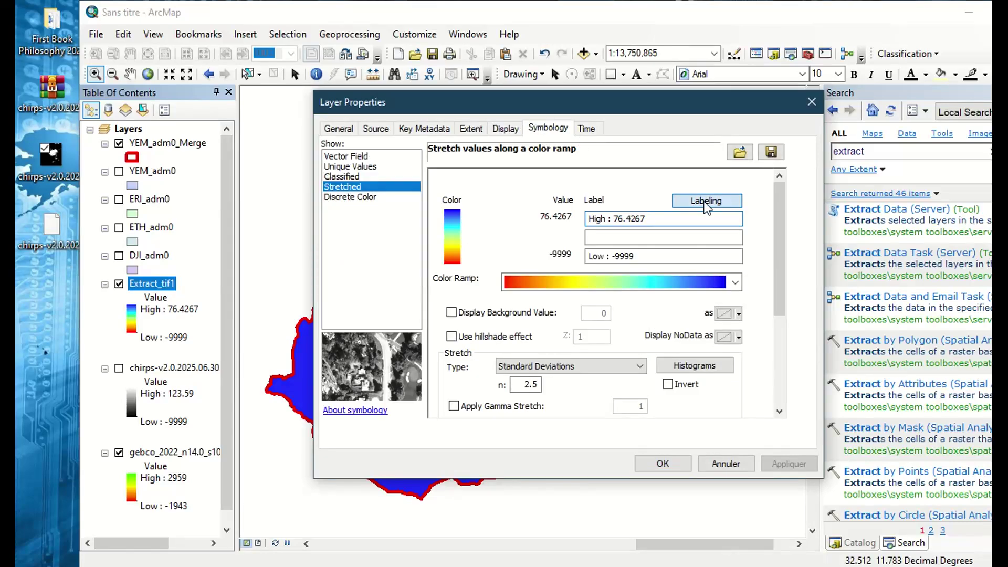
pyautogui.click(718, 123)
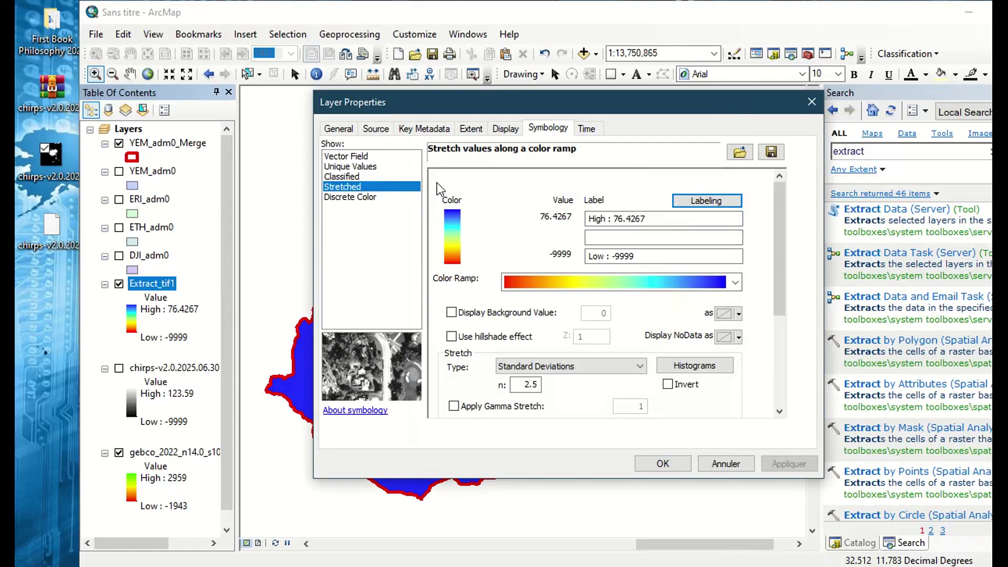
# Apply Classified symbology with 5 classes to Extract_tif1, using the green-yellow-red color ramp
pyautogui.click(368, 176)
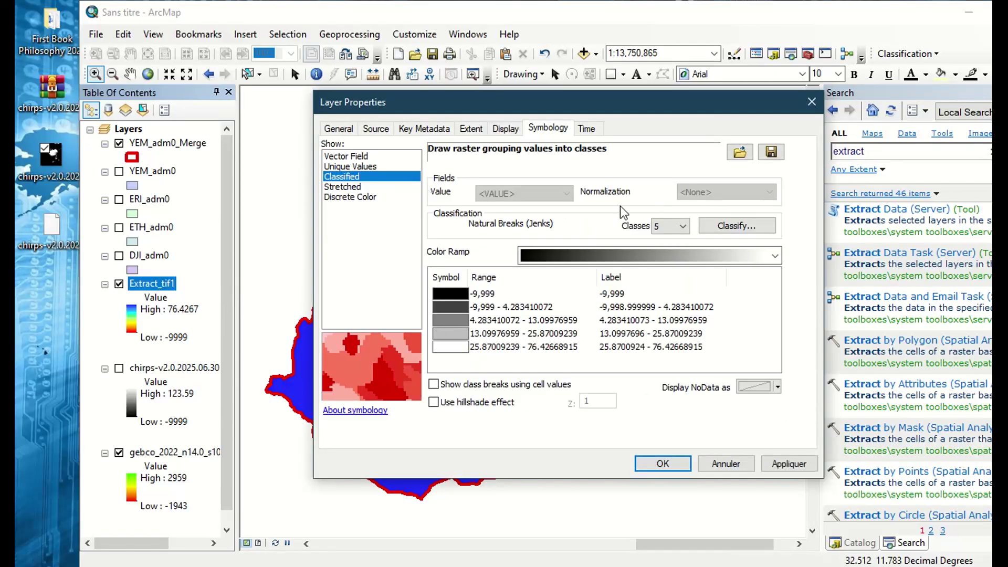
pyautogui.click(788, 465)
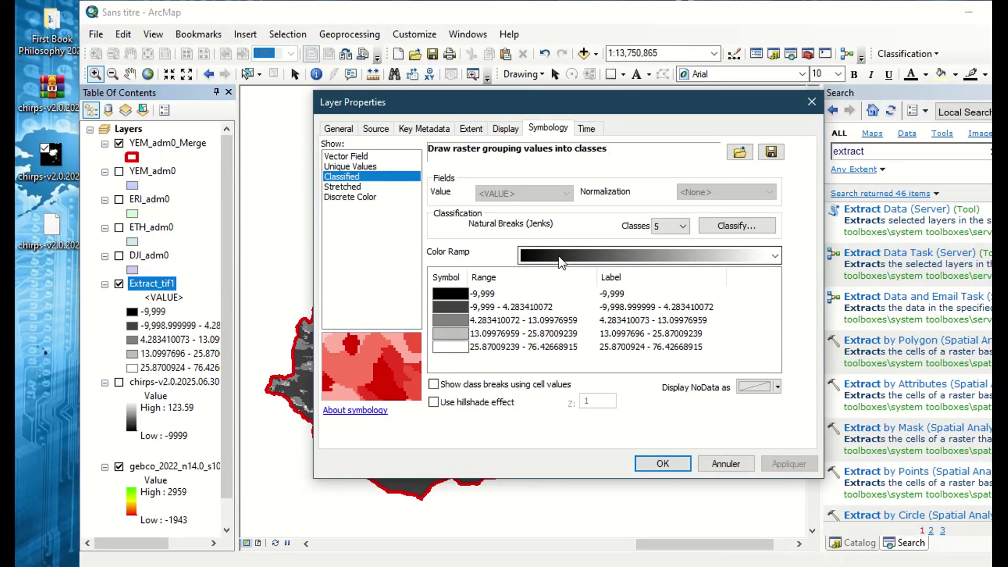
pyautogui.click(562, 256)
pyautogui.click(601, 134)
pyautogui.click(778, 462)
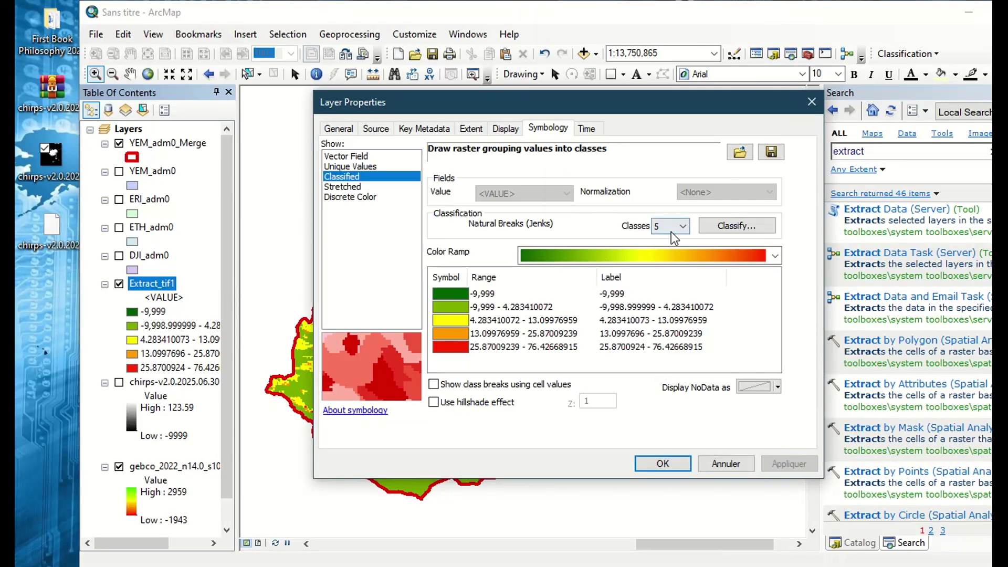
# Set the Extract_tif1 classification to 7 classes, apply it and move the properties dialog off the map
pyautogui.click(671, 232)
pyautogui.click(666, 293)
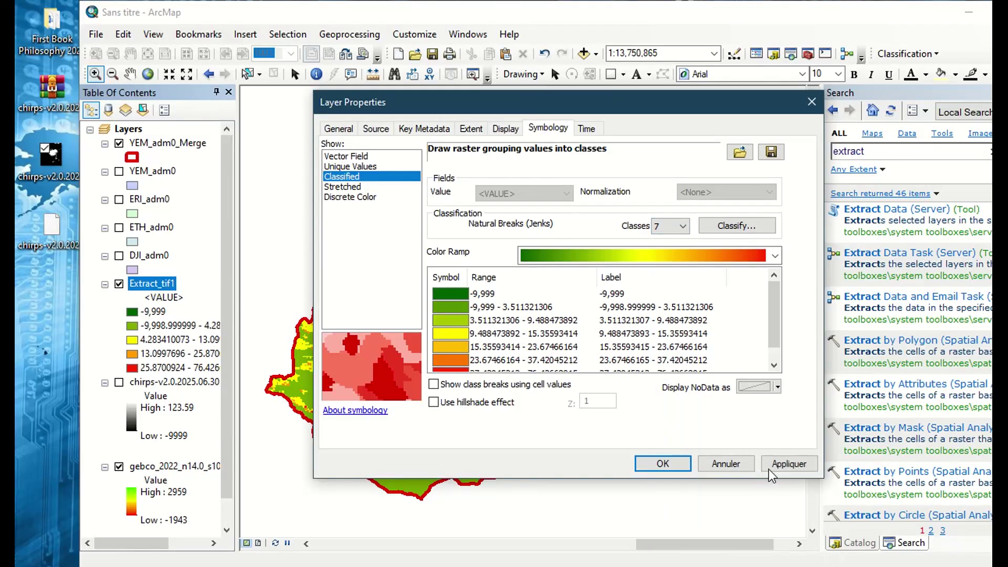
pyautogui.click(785, 465)
pyautogui.moveTo(384, 98); pyautogui.dragTo(538, 14)
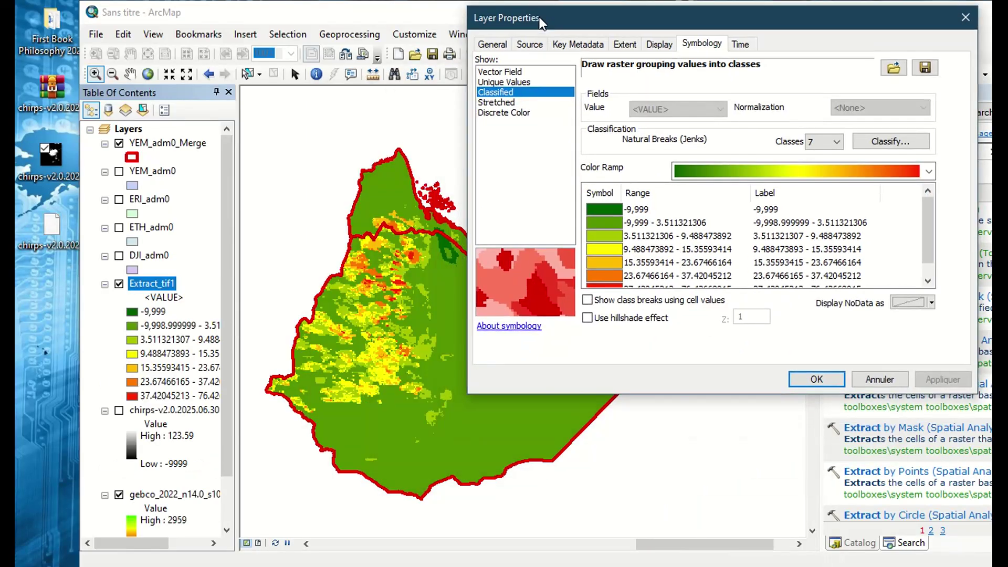
# Set the Extract_tif1 classification to 13 classes and enter -9,999-0 as the excluded values
pyautogui.click(837, 141)
pyautogui.click(824, 258)
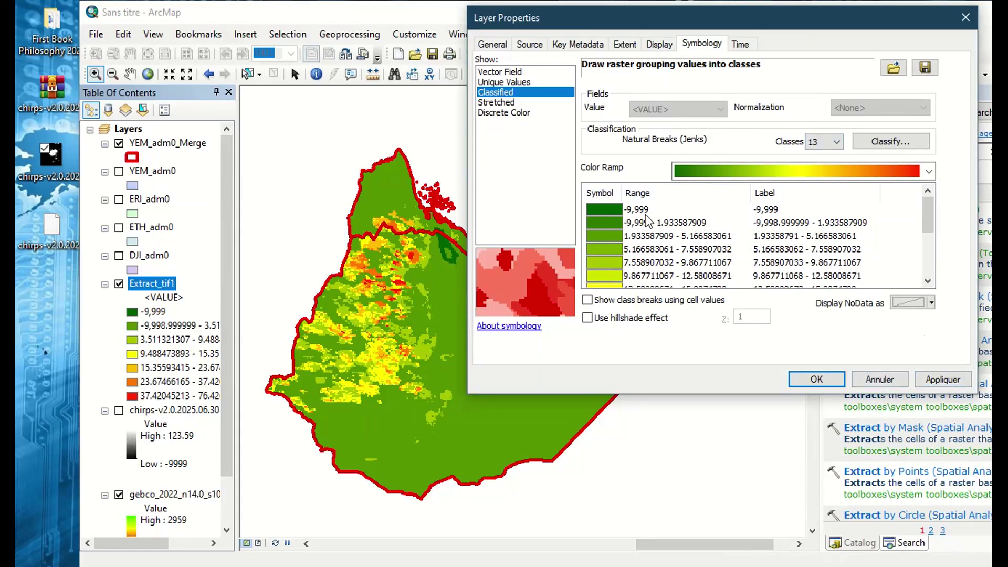
pyautogui.click(895, 141)
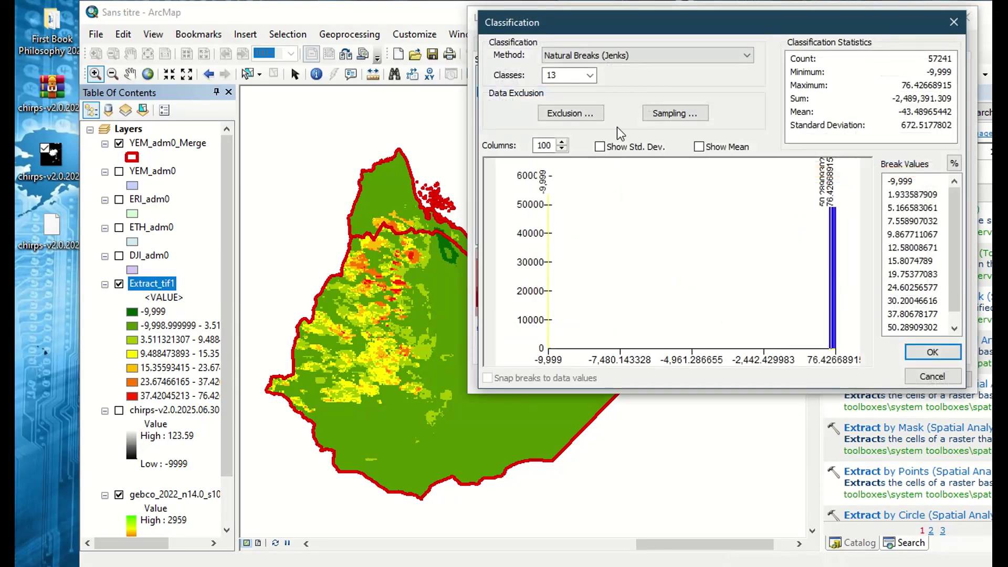
pyautogui.click(567, 113)
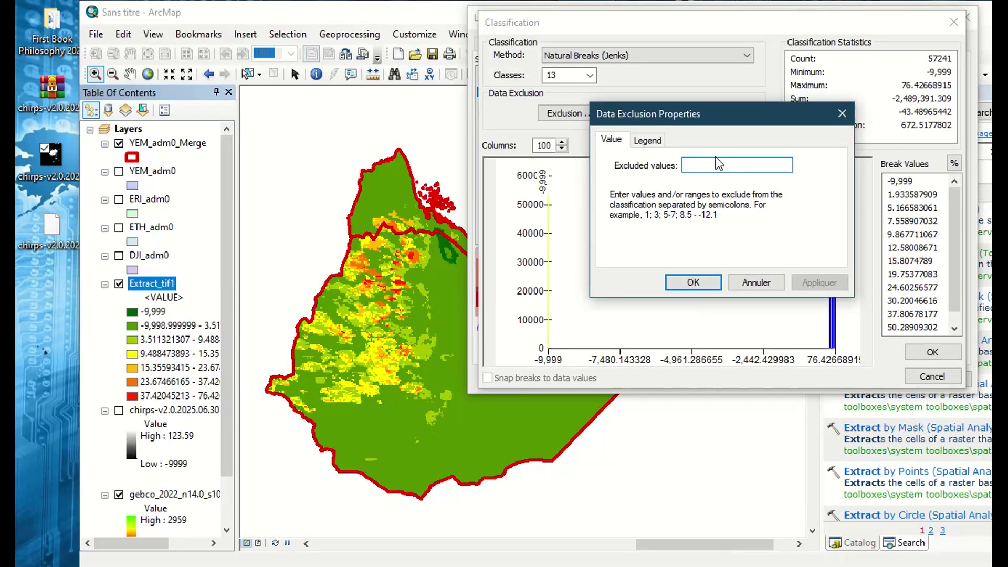
pyautogui.write('-9,999-0')
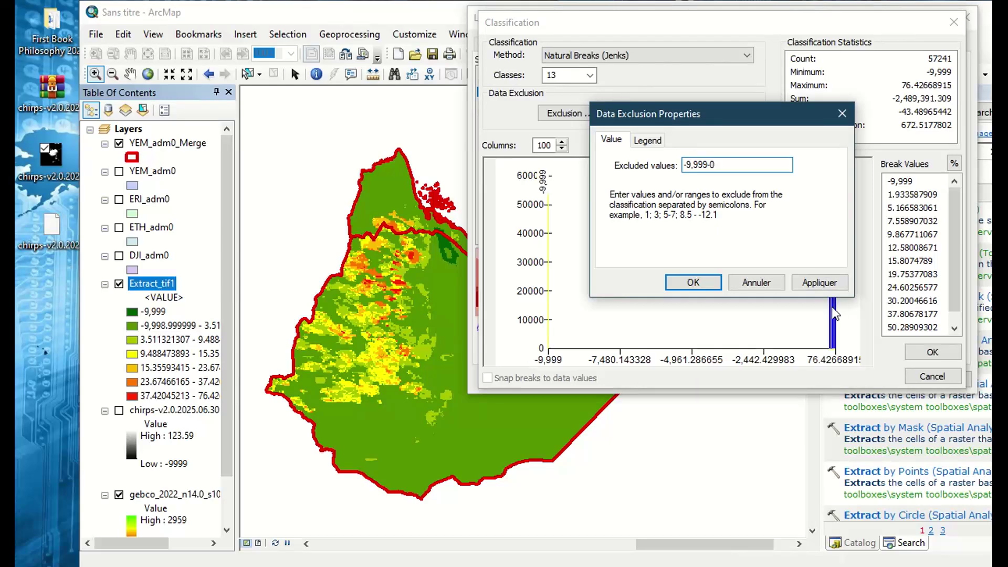
pyautogui.click(819, 284)
pyautogui.click(696, 283)
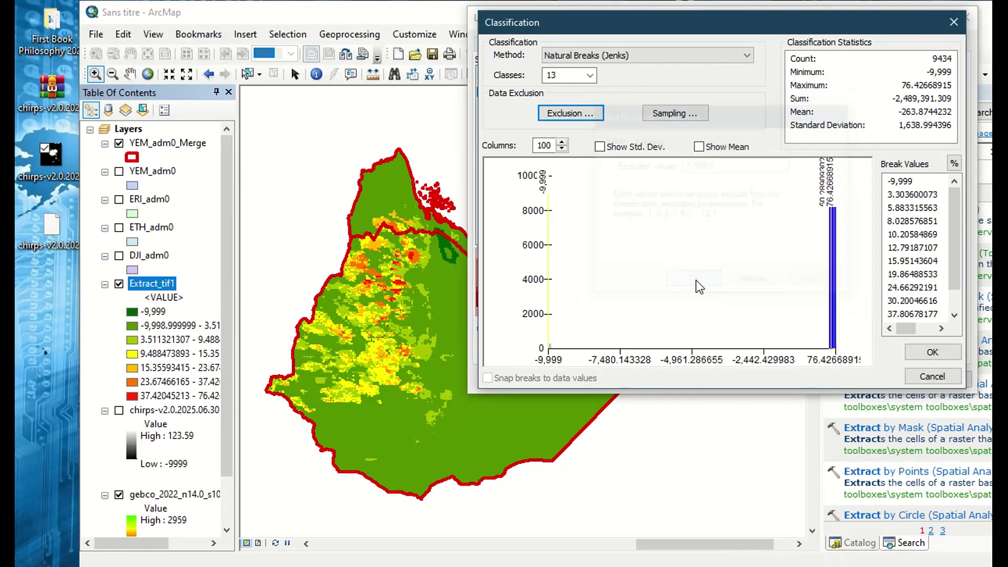
pyautogui.click(930, 352)
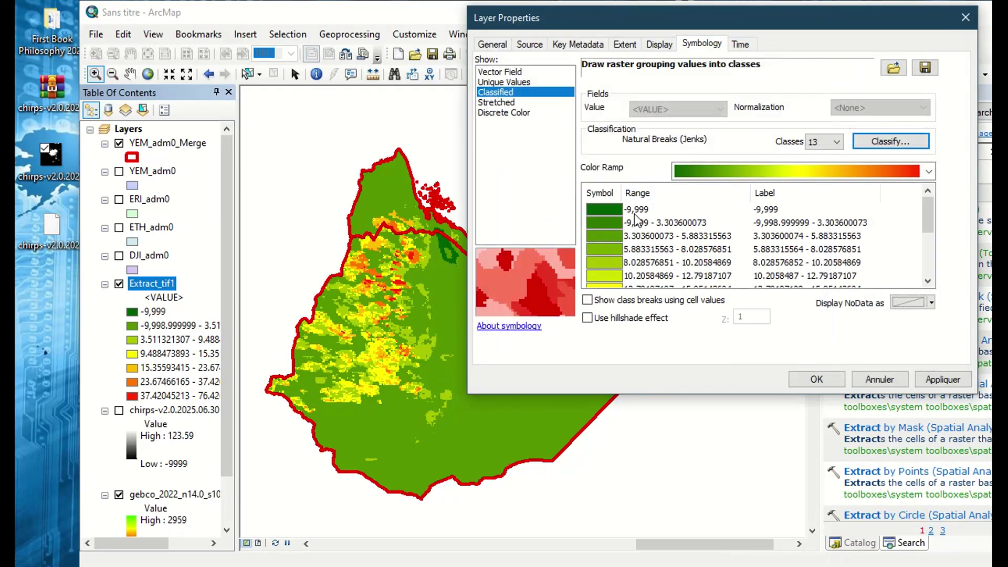
# Try to exclude the range -10 - 0 from the Extract_tif1 classification
pyautogui.click(913, 141)
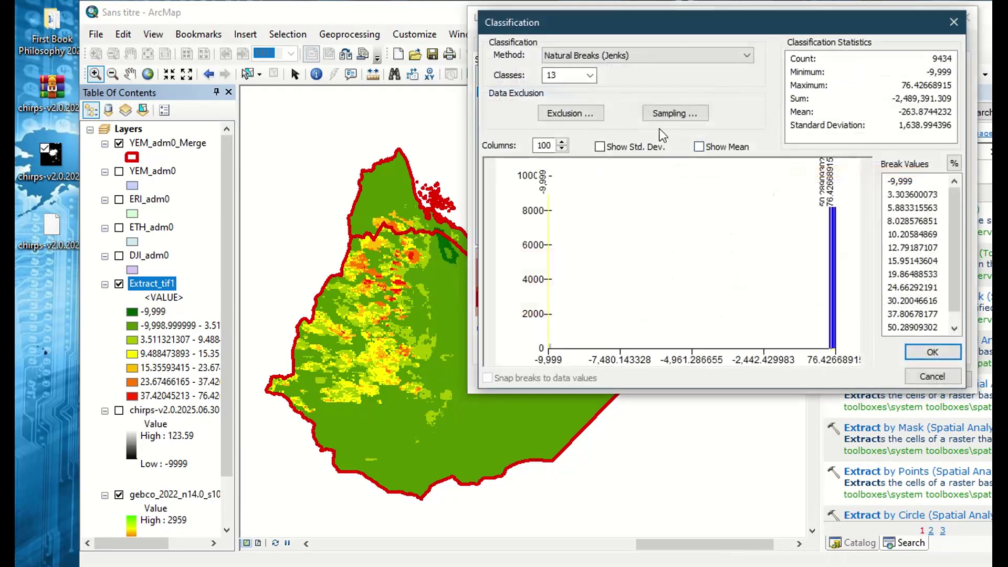
pyautogui.click(571, 113)
pyautogui.click(693, 166)
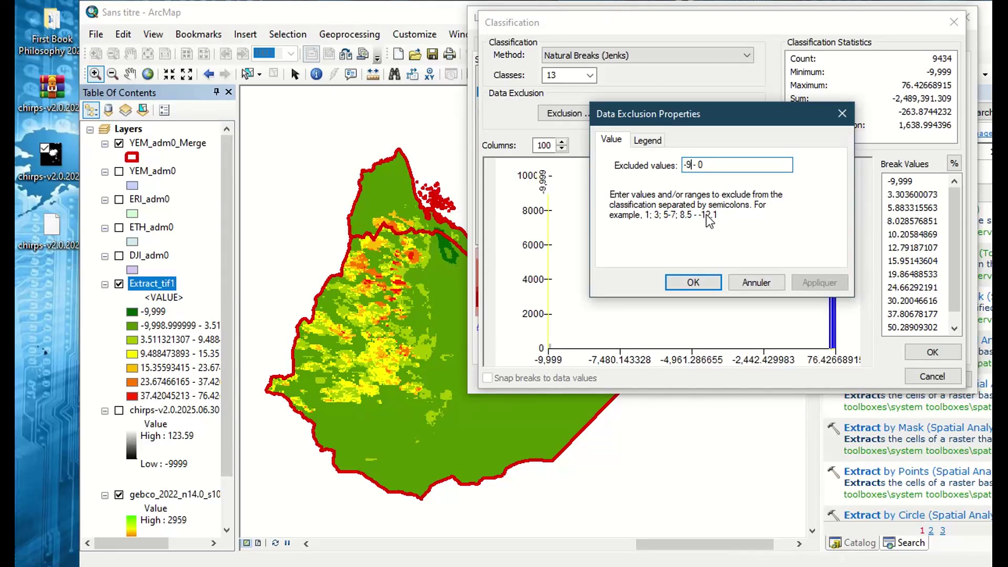
pyautogui.press('BackSpace')
pyautogui.write('10')
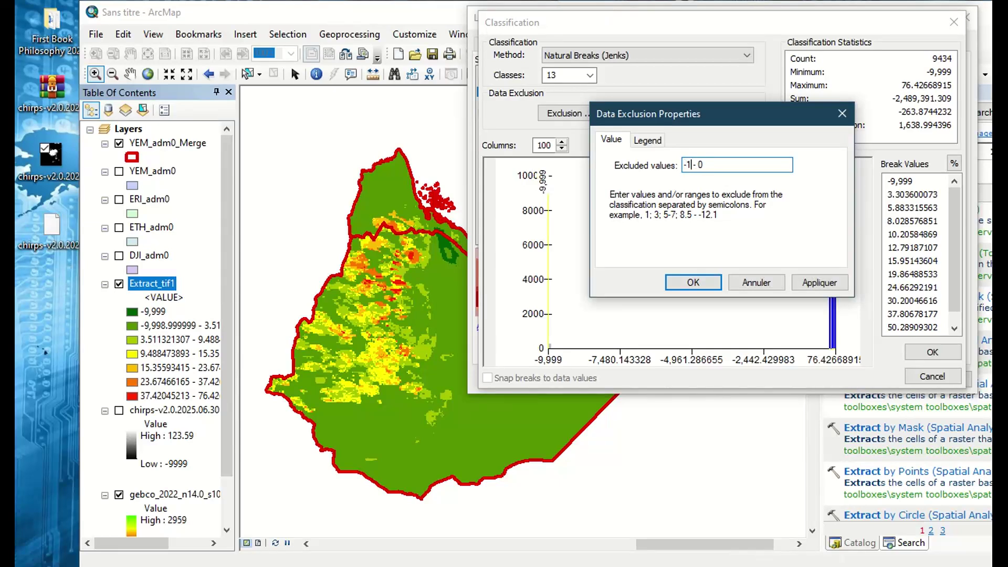
pyautogui.click(822, 284)
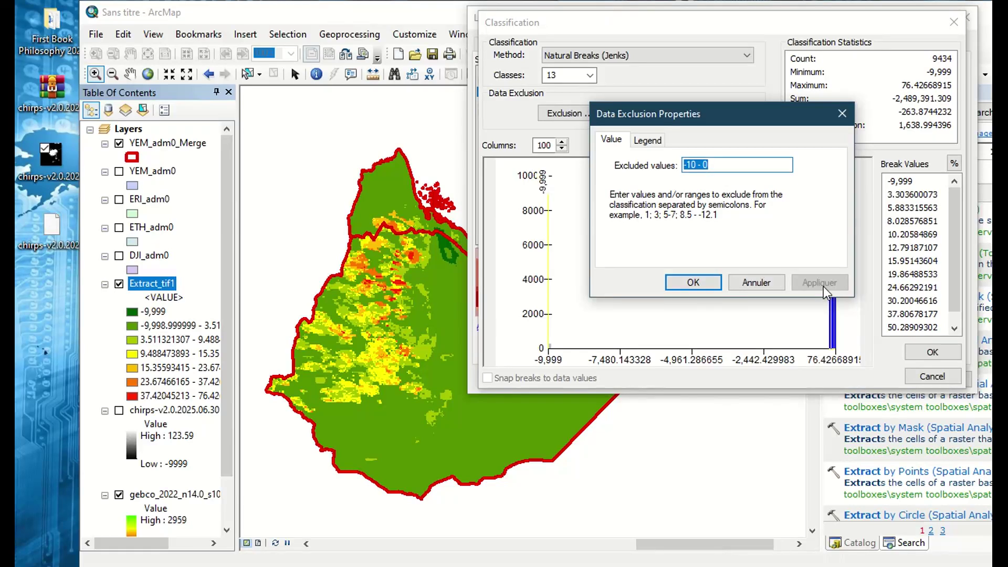
pyautogui.click(696, 165)
pyautogui.press('Delete')
pyautogui.press('Delete')
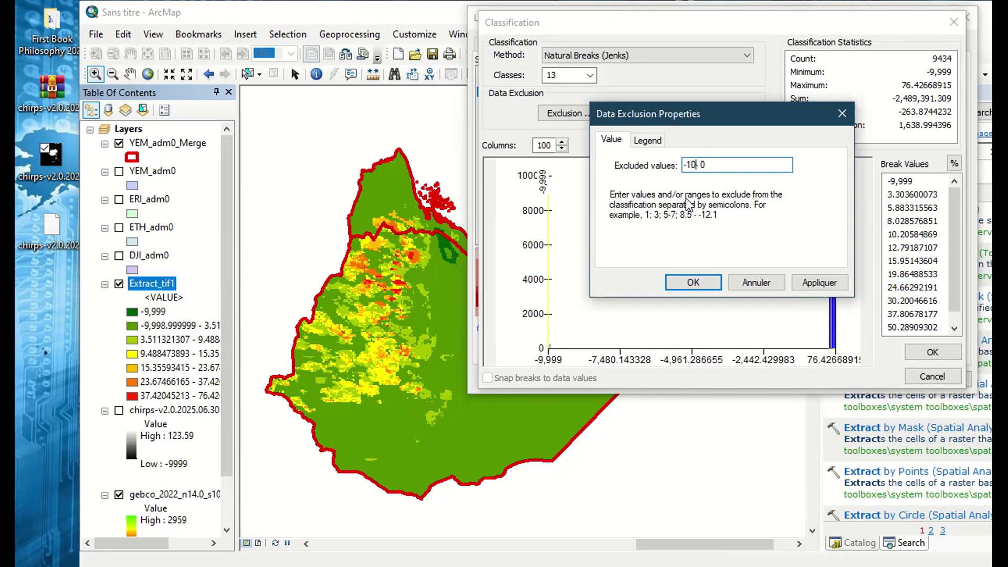
pyautogui.click(830, 281)
pyautogui.click(694, 165)
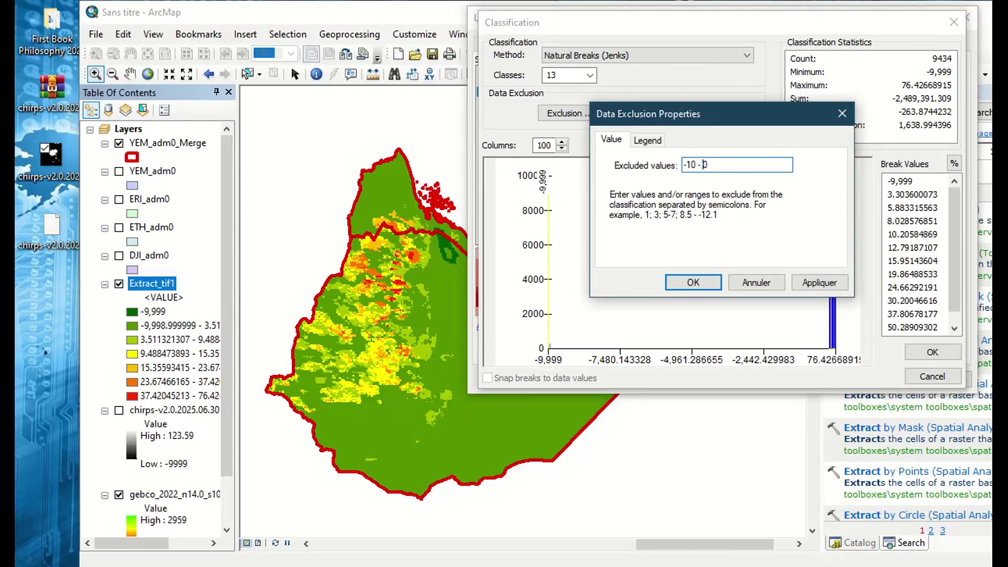
pyautogui.click(828, 288)
# Try to exclude 0 -10 from the 13-class classification, adjusting the range's spacing, and cancel the classification changes
pyautogui.click(686, 165)
pyautogui.press('BackSpace')
pyautogui.press('BackSpace')
pyautogui.press('BackSpace')
pyautogui.press('Delete')
pyautogui.press('Delete')
pyautogui.press('Delete')
pyautogui.write('10')
pyautogui.click(826, 284)
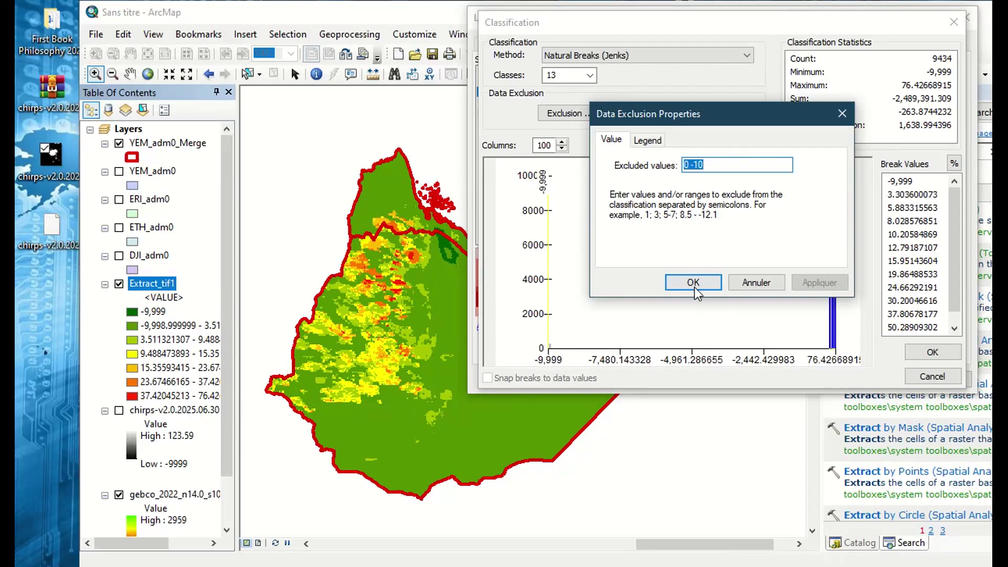
pyautogui.click(677, 284)
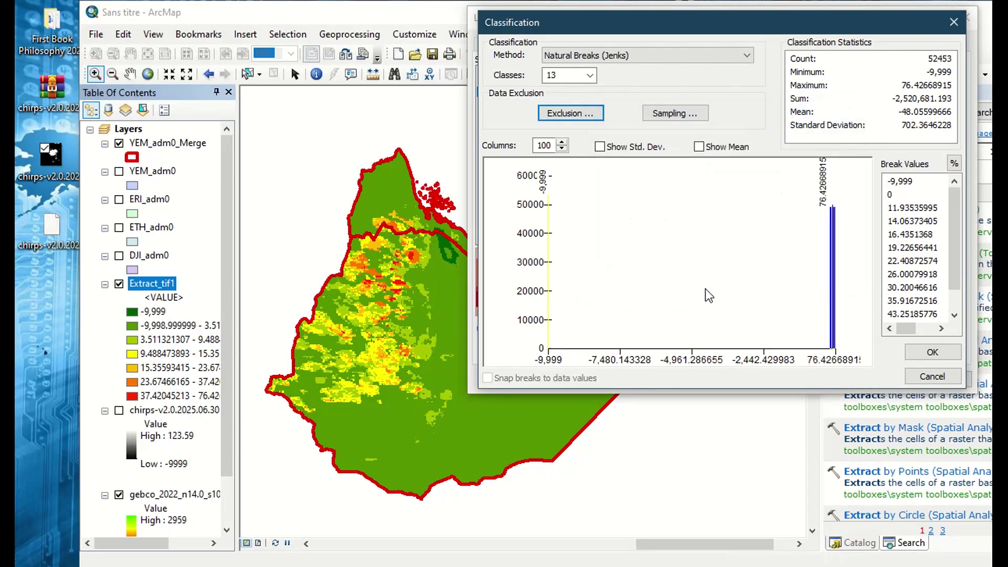
pyautogui.click(575, 114)
pyautogui.click(715, 166)
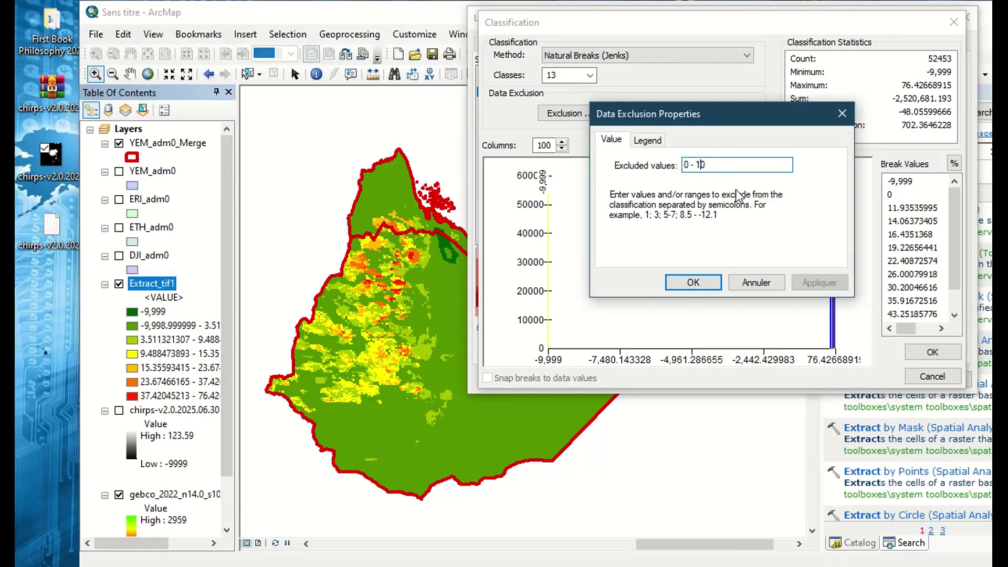
pyautogui.press('BackSpace')
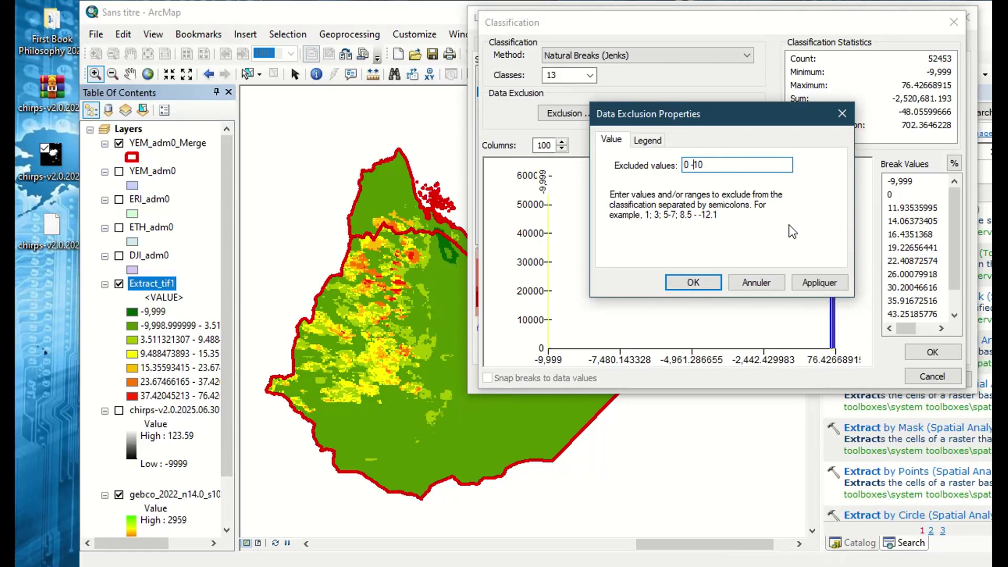
pyautogui.click(819, 282)
pyautogui.click(694, 283)
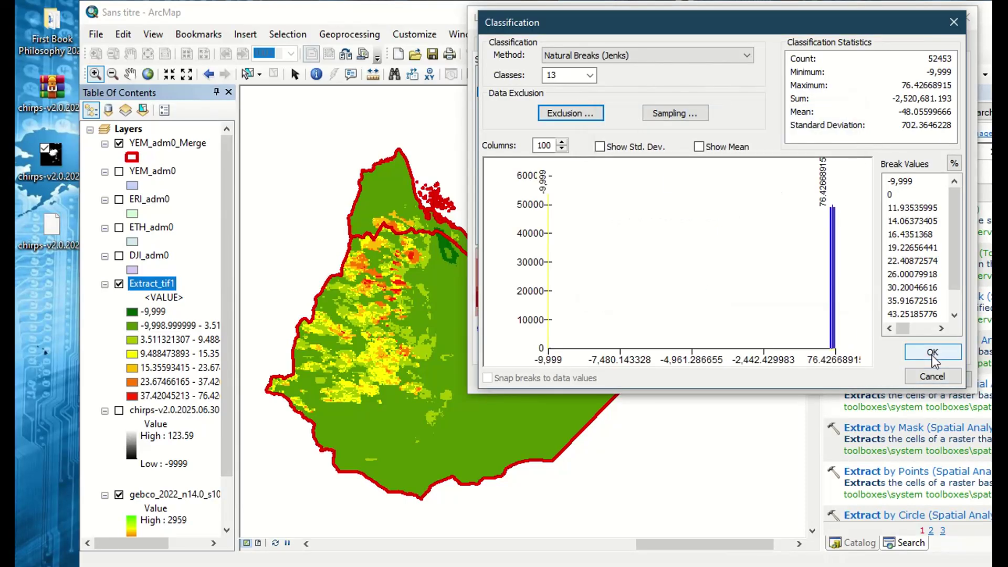
pyautogui.click(930, 379)
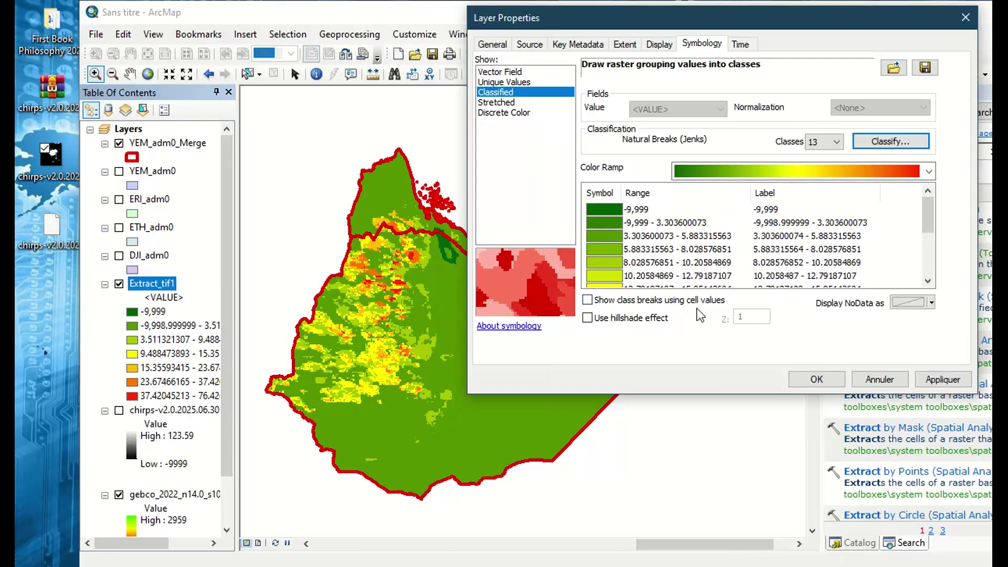
# Set the symbol color of the -9,999 class to white
pyautogui.click(619, 209)
pyautogui.click(619, 209)
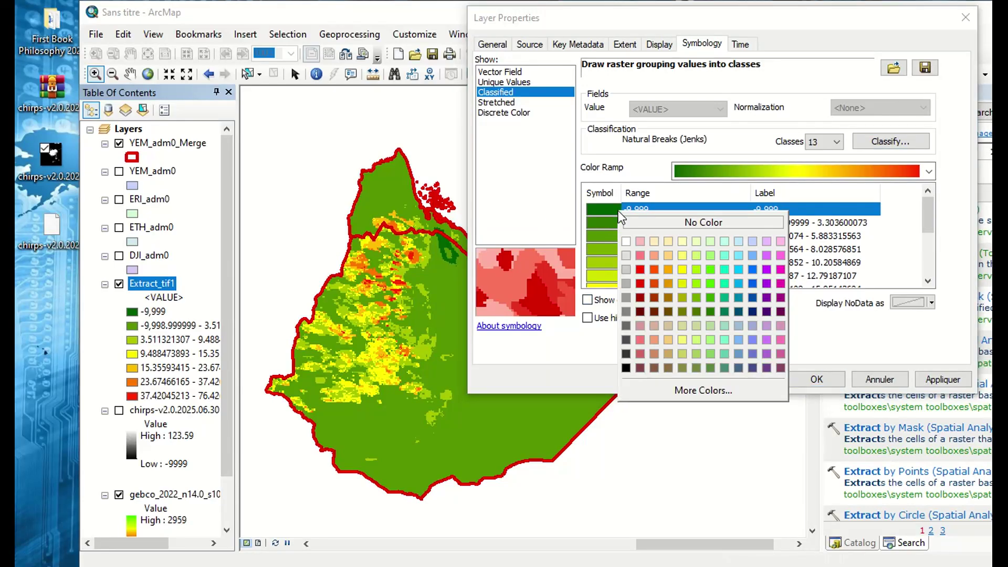
pyautogui.click(625, 241)
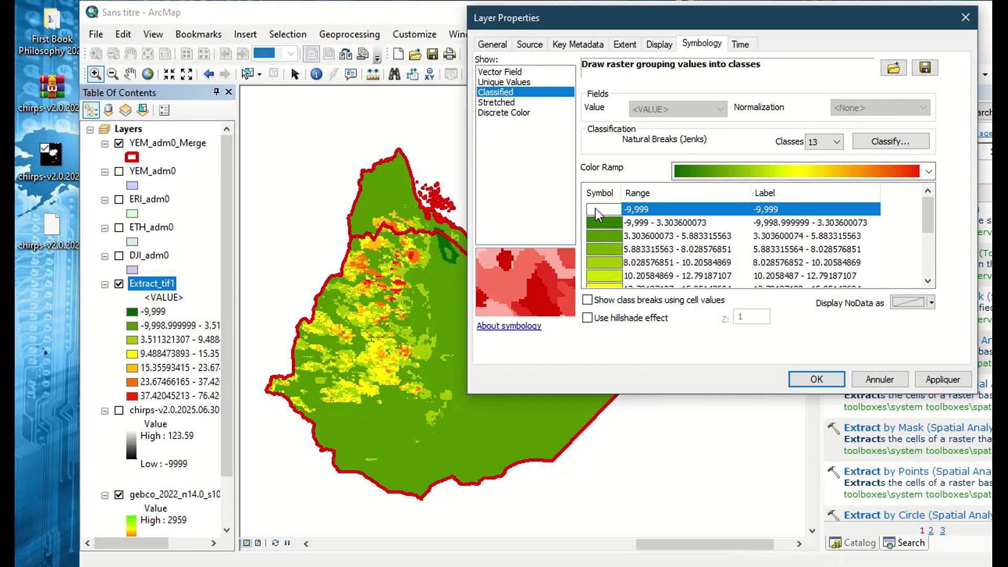
# Switch the 13-class classification to manual breaks and set the first break value to 0
pyautogui.click(909, 146)
pyautogui.moveTo(690, 20); pyautogui.dragTo(962, 88)
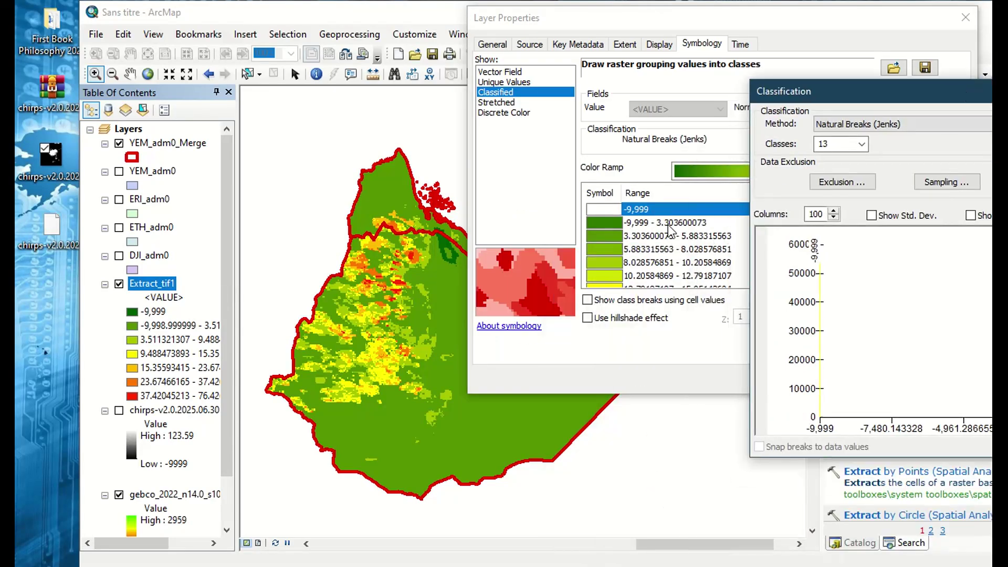
pyautogui.moveTo(820, 310); pyautogui.dragTo(862, 312)
pyautogui.moveTo(869, 93); pyautogui.dragTo(473, 74)
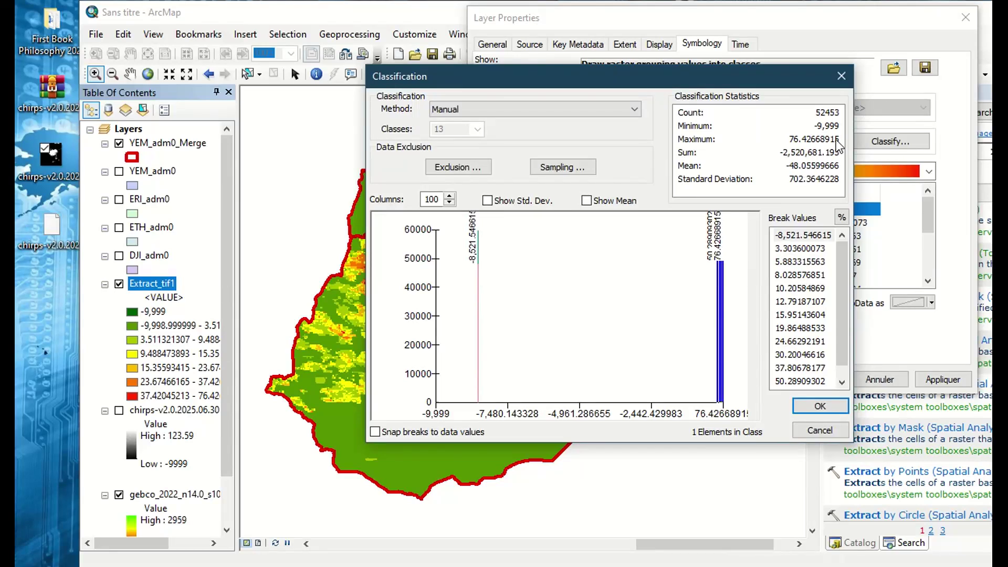
pyautogui.click(805, 236)
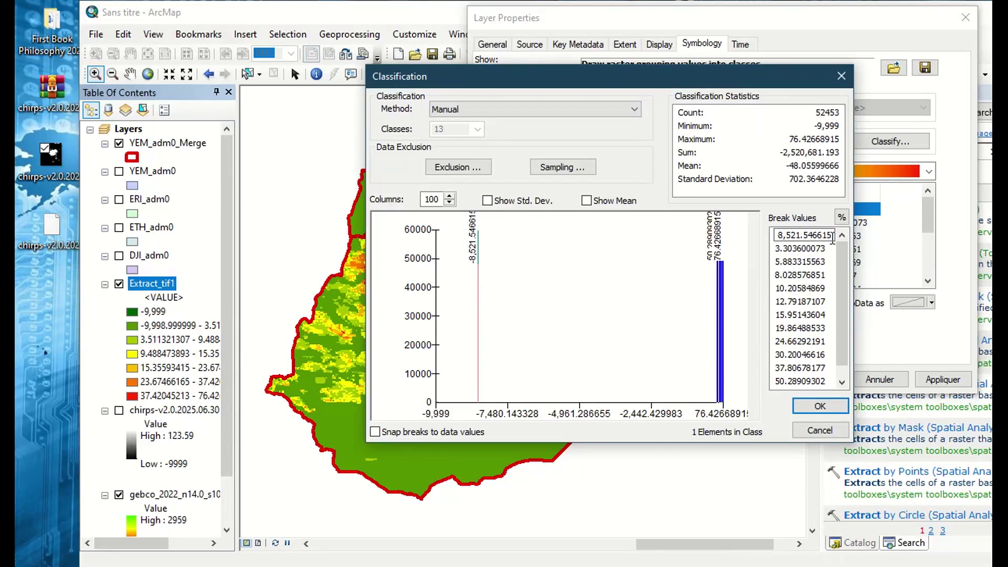
pyautogui.moveTo(832, 236); pyautogui.dragTo(734, 235)
pyautogui.write('0')
pyautogui.press('Return')
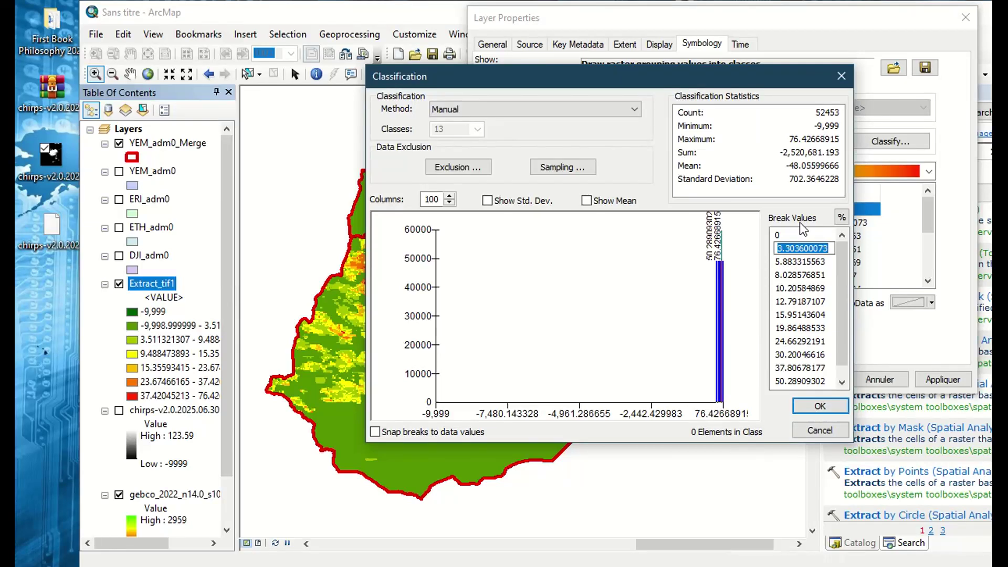
pyautogui.click(806, 235)
pyautogui.click(808, 237)
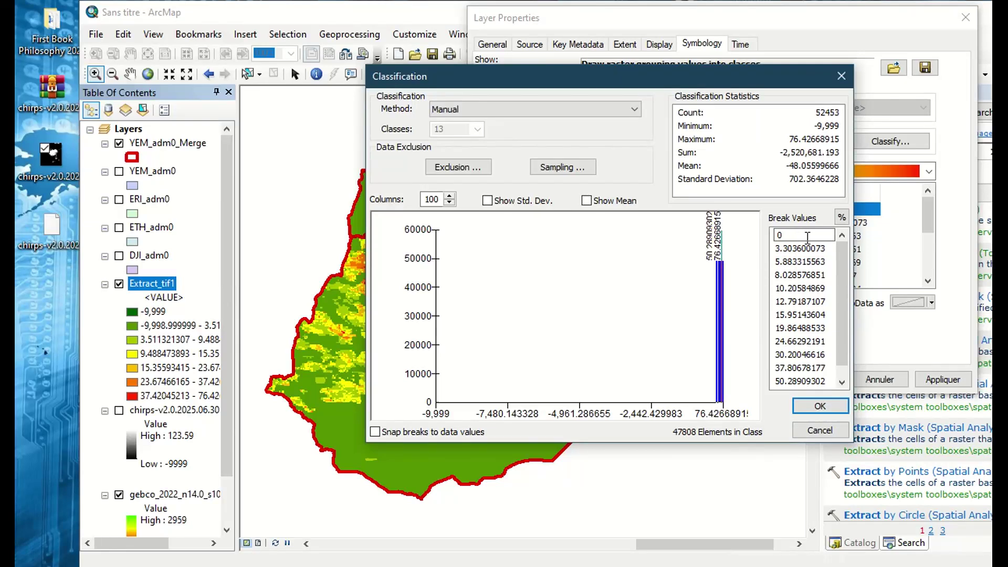
pyautogui.click(833, 398)
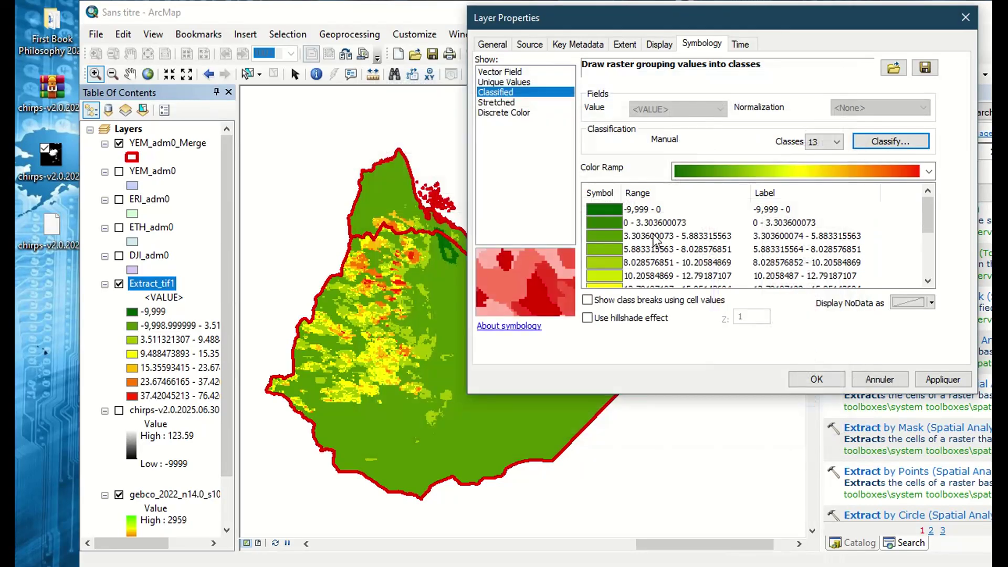
# Color the -9,999 - 0 class white and change the color ramp to the red-yellow-cyan-blue one
pyautogui.click(608, 209)
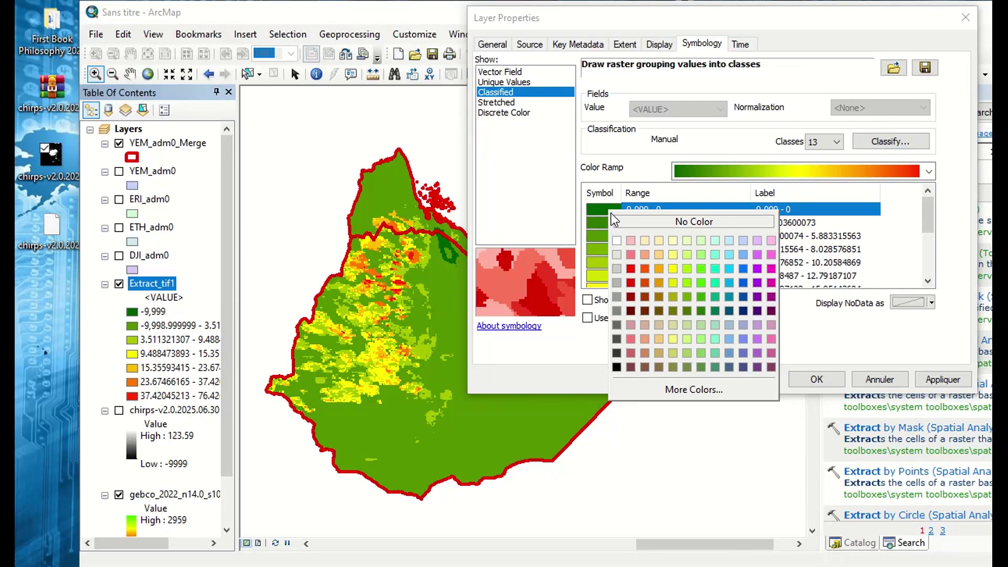
pyautogui.click(618, 240)
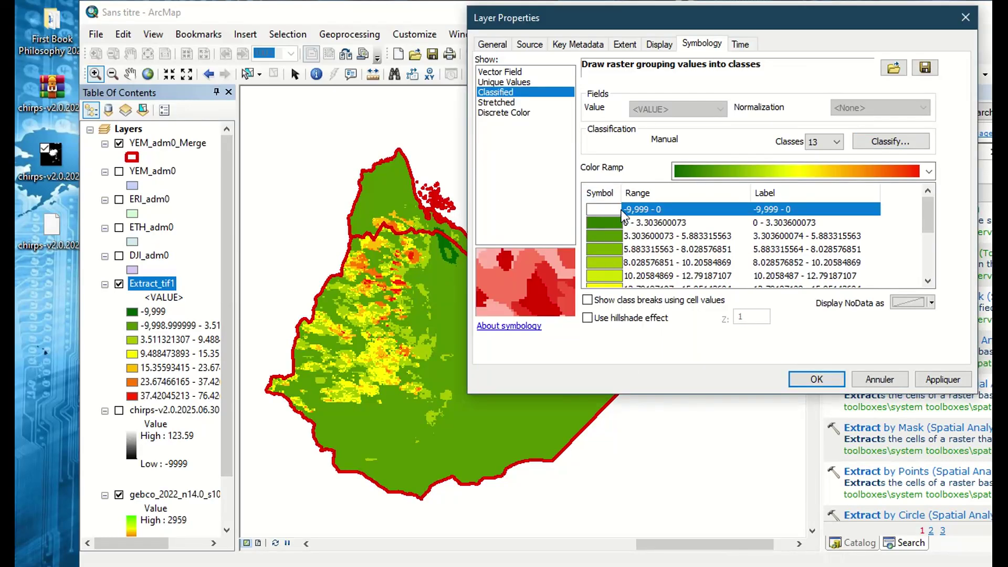
pyautogui.click(864, 166)
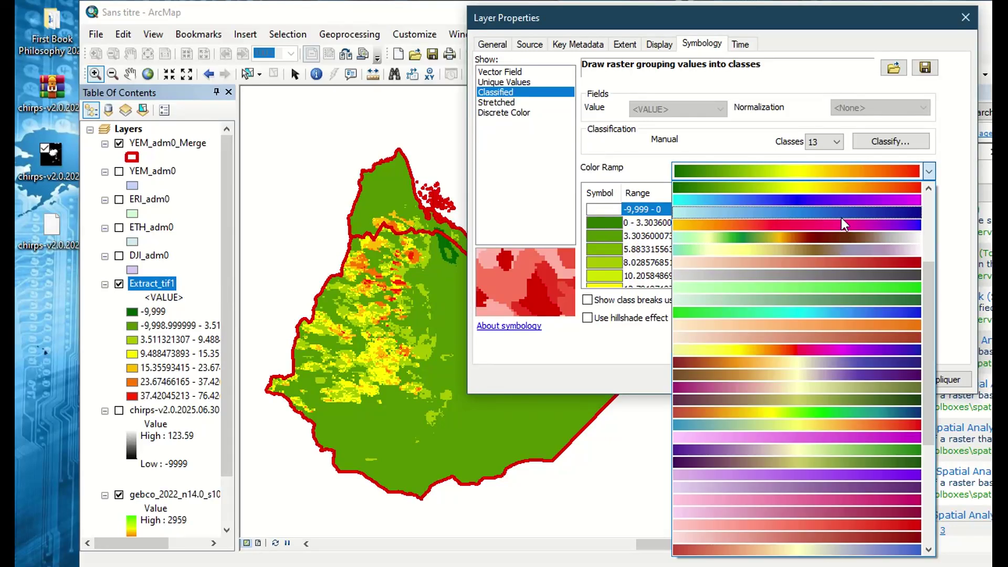
pyautogui.scroll(4, 824, 407)
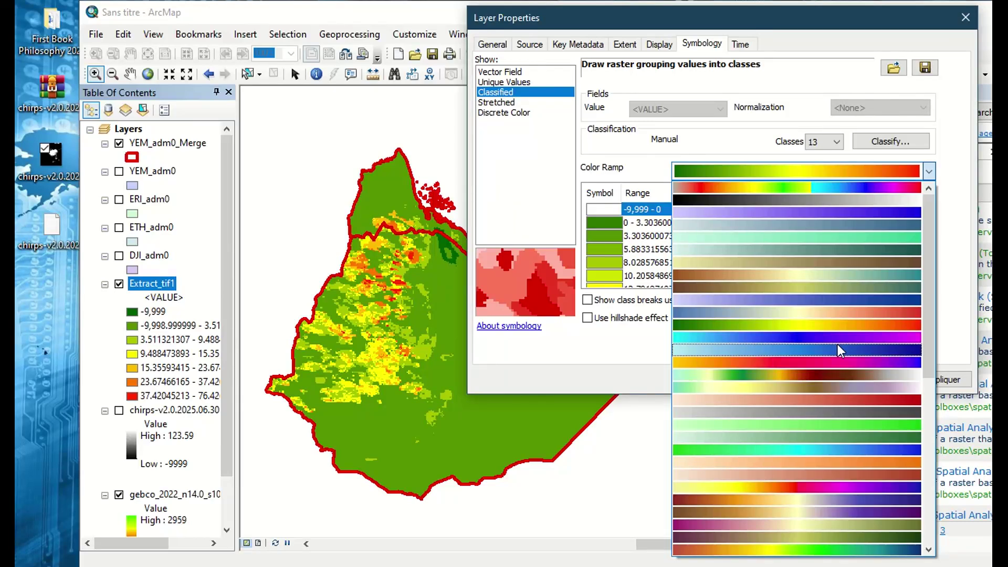
pyautogui.click(833, 326)
pyautogui.click(752, 171)
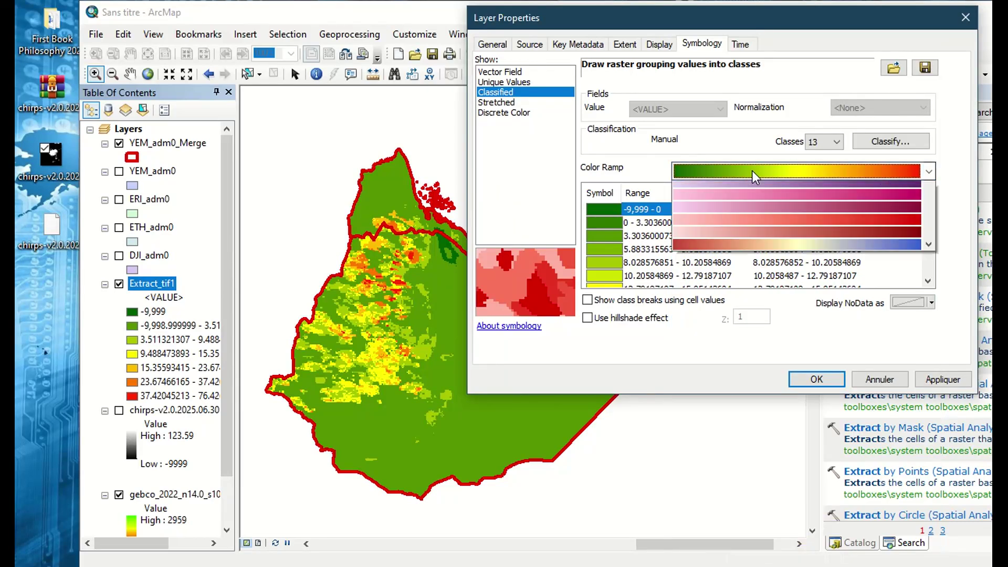
pyautogui.click(859, 428)
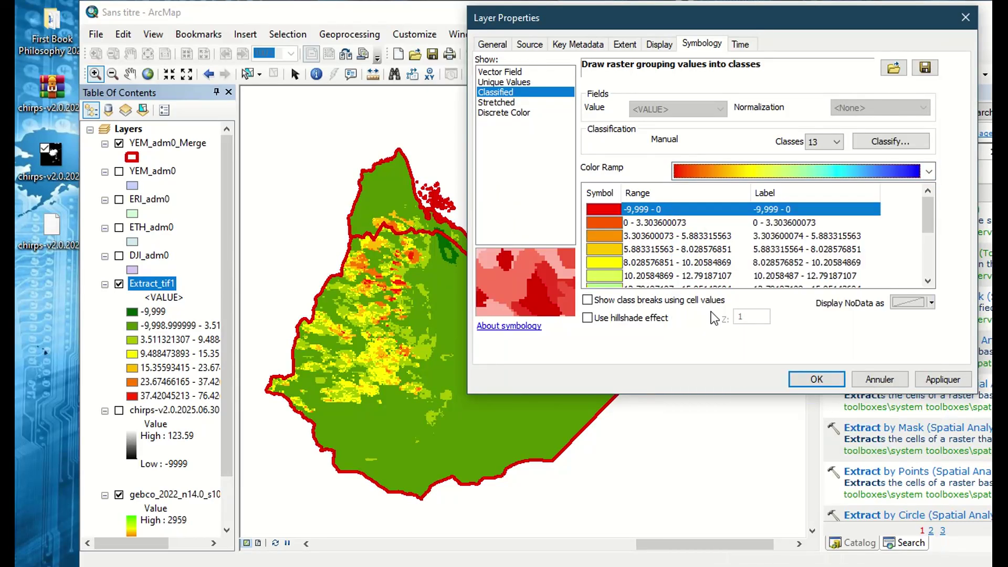
# Make the -9,999 - 0 class white under the red-to-blue ramp, apply the symbology and close the layer properties
pyautogui.click(607, 210)
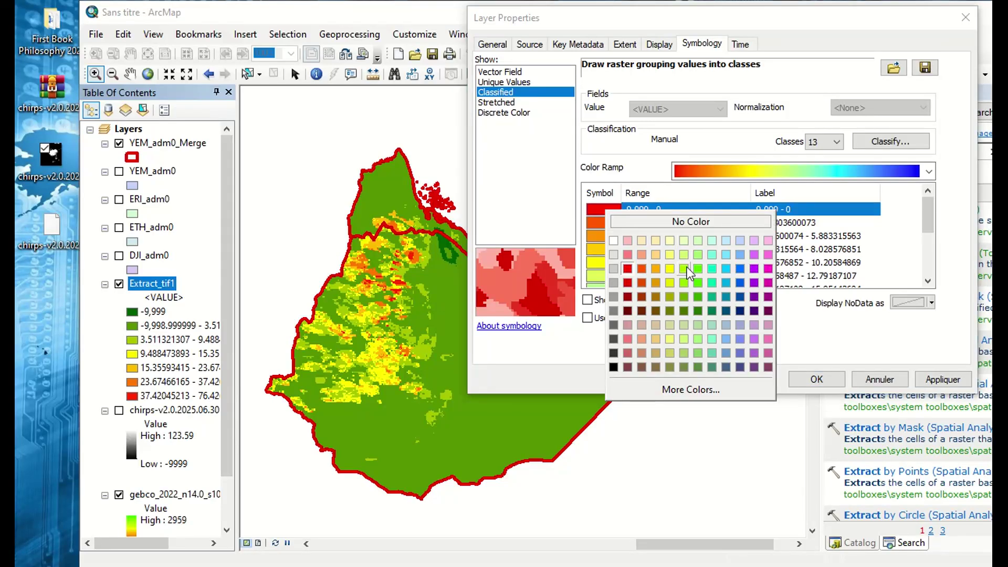
pyautogui.click(615, 240)
pyautogui.click(943, 380)
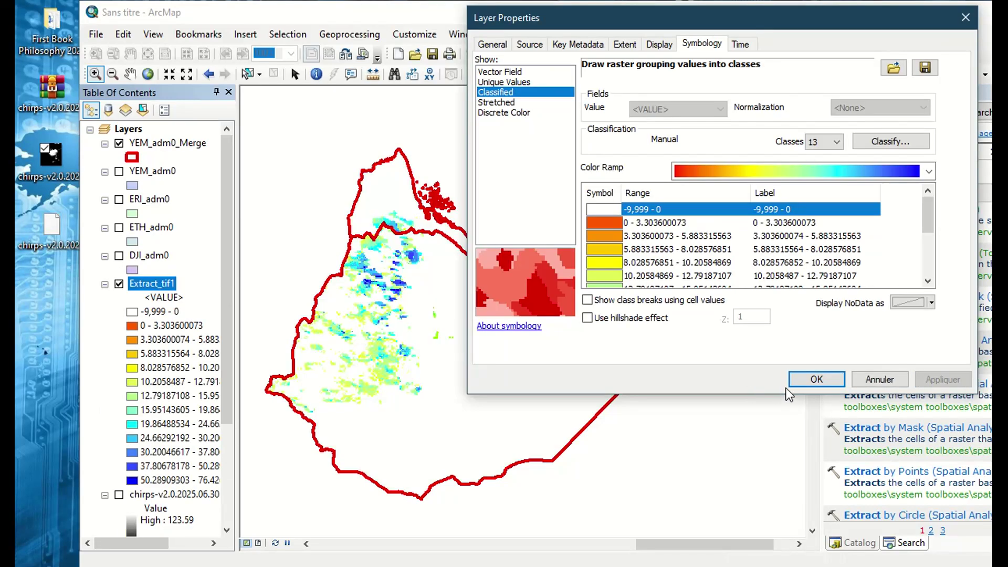
pyautogui.click(807, 382)
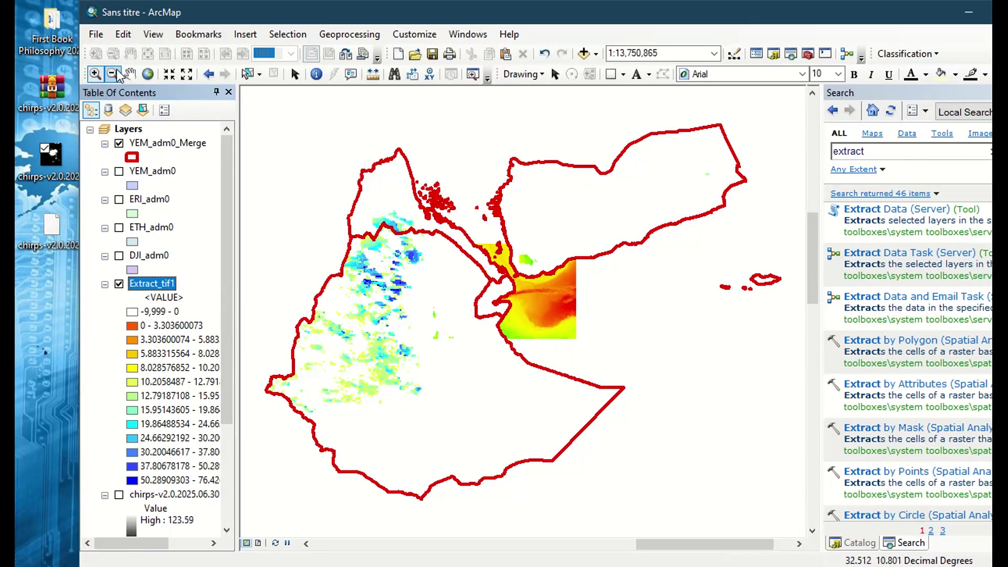
# Zoom the map to the GEBCO bathymetry off the Djibouti coast and examine the gebco_2022 layer's legend
pyautogui.moveTo(453, 229); pyautogui.dragTo(614, 376)
pyautogui.moveTo(326, 167)
pyautogui.mouseDown()
pyautogui.moveTo(471, 317)
pyautogui.moveTo(667, 427)
pyautogui.mouseUp()
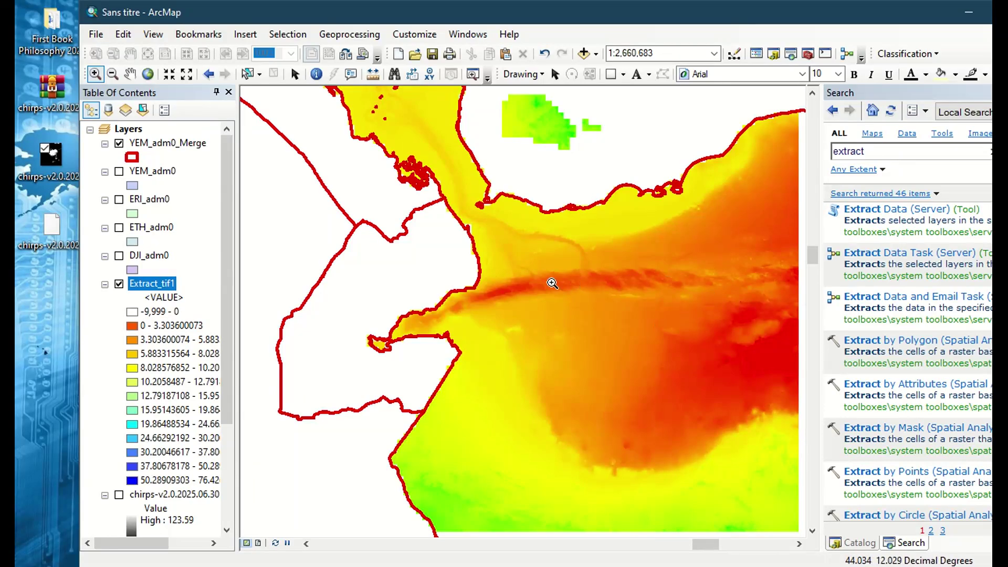
pyautogui.moveTo(229, 266); pyautogui.dragTo(225, 399)
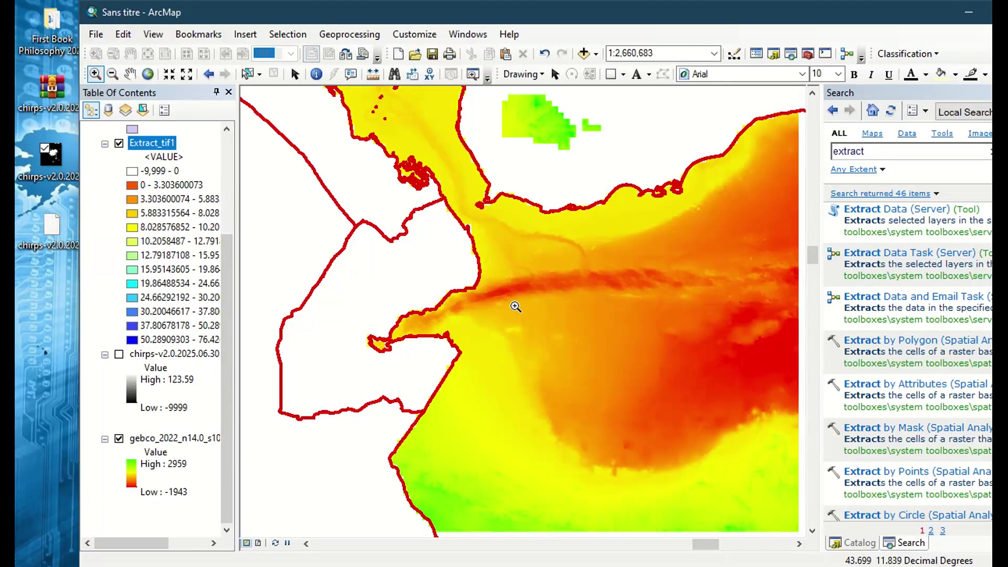
# Switch to Chrome and review the introduction of GEBCO's Gridded Bathymetry Data page
pyautogui.moveTo(616, 549)
pyautogui.click(757, 517)
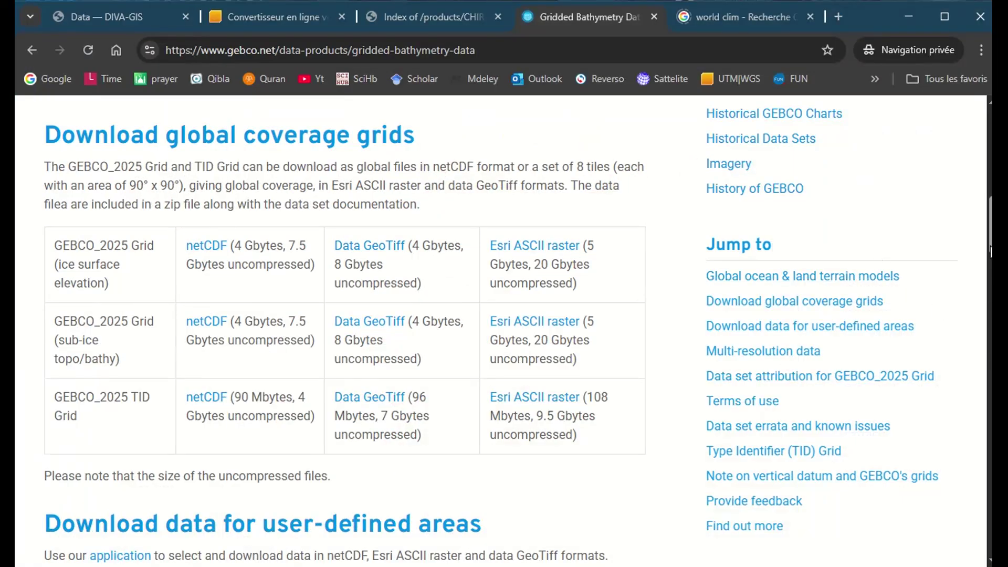
pyautogui.moveTo(990, 235); pyautogui.dragTo(965, 174)
pyautogui.click(910, 15)
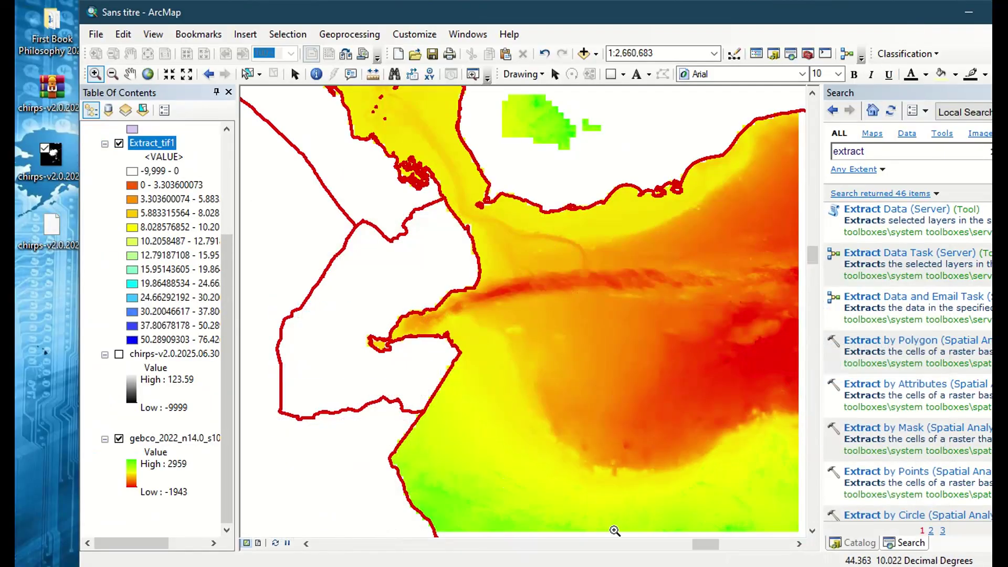
pyautogui.click(678, 564)
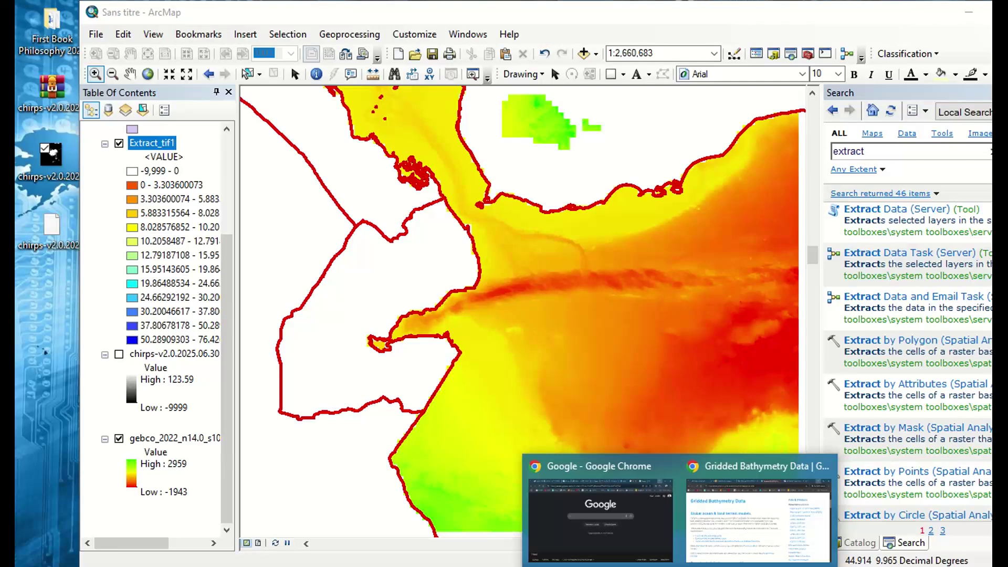
pyautogui.click(744, 527)
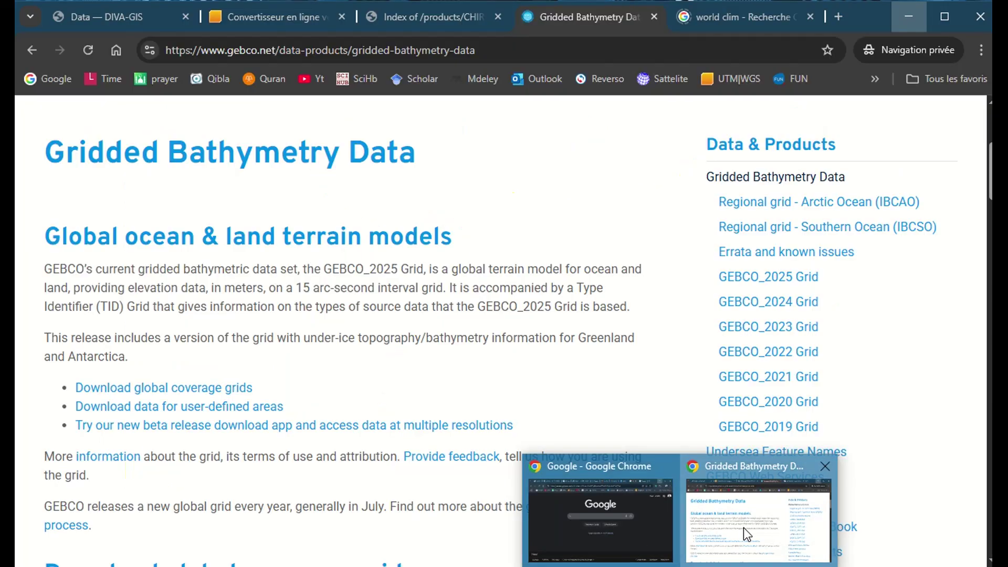
# Open the WorldClim website from the search results and go to its historical climate data downloads, dismissing the ad
pyautogui.click(722, 17)
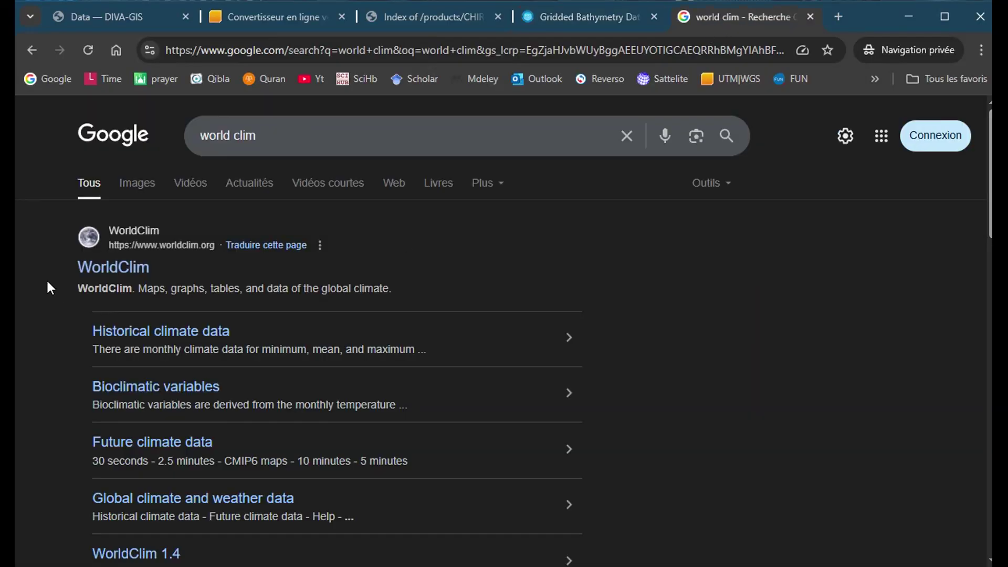
pyautogui.click(133, 274)
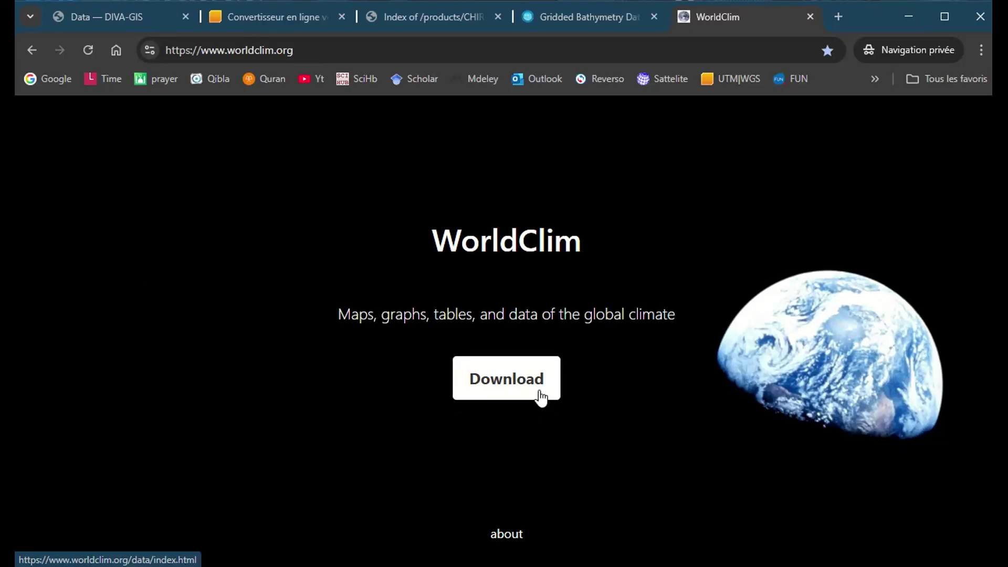
pyautogui.click(541, 398)
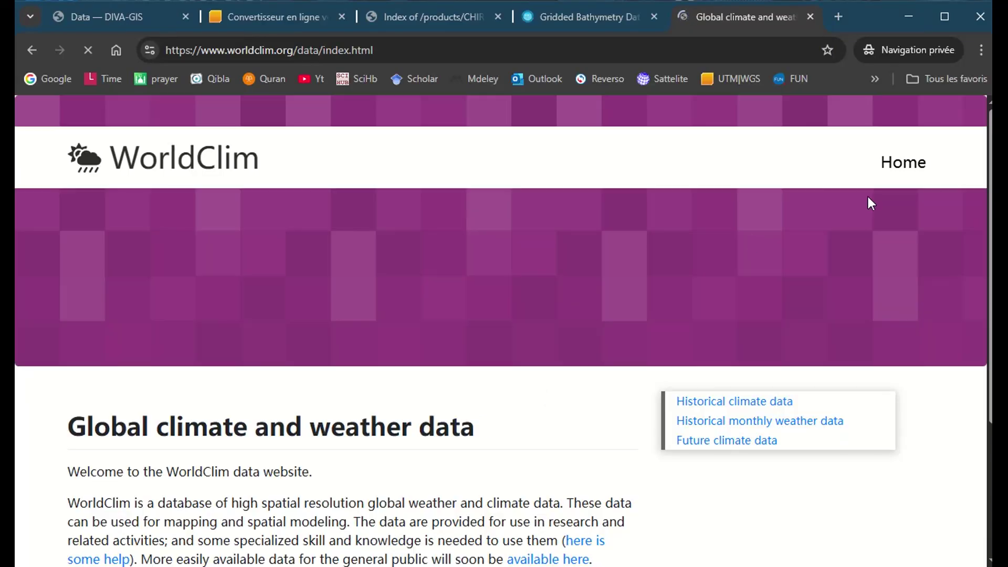
pyautogui.scroll(-5, 979, 300)
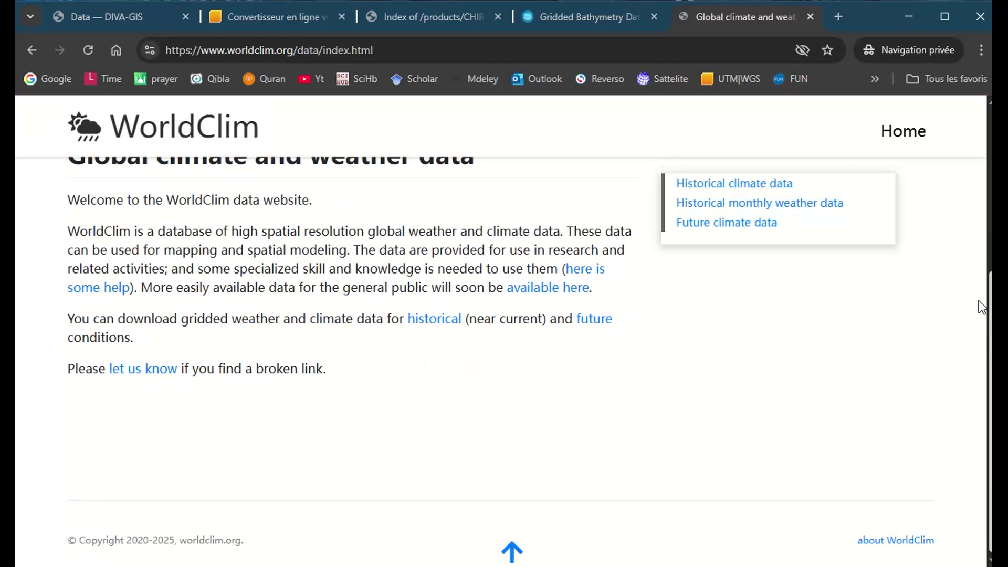
pyautogui.click(439, 322)
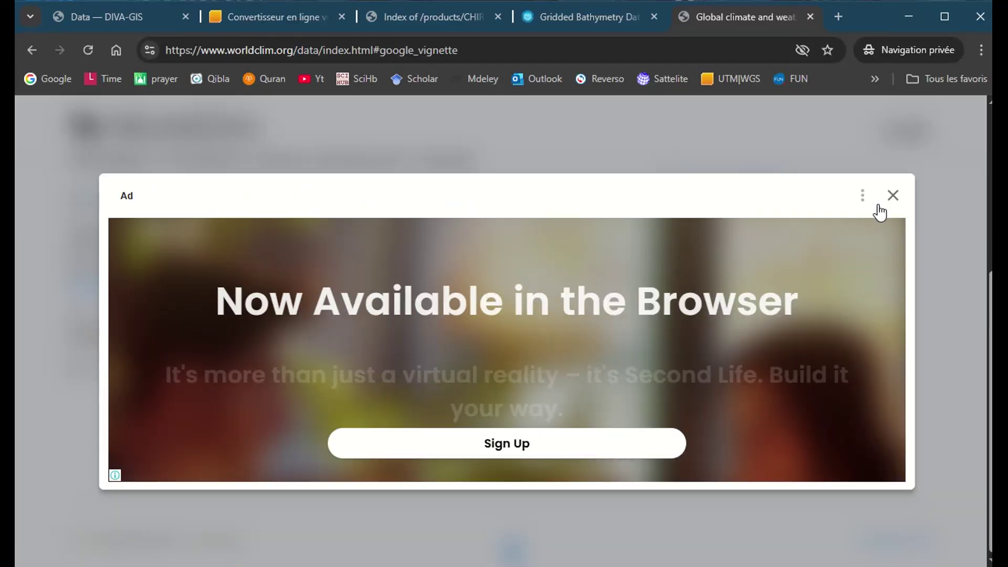
pyautogui.click(893, 196)
pyautogui.moveTo(982, 136); pyautogui.dragTo(972, 273)
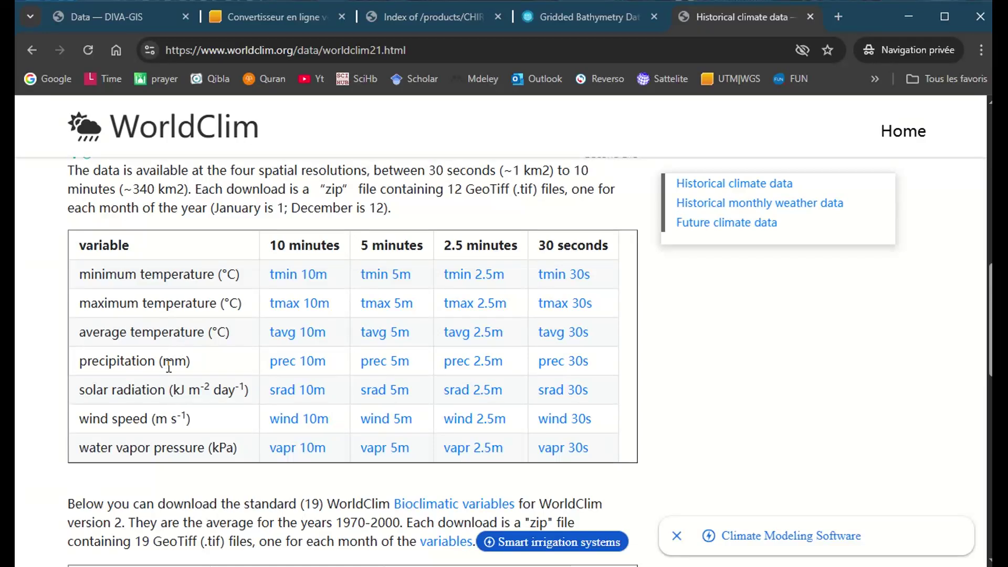
# Review the WorldClim table of climate variables, the available spatial resolutions and the 30 seconds downloads
pyautogui.moveTo(175, 362); pyautogui.dragTo(95, 458)
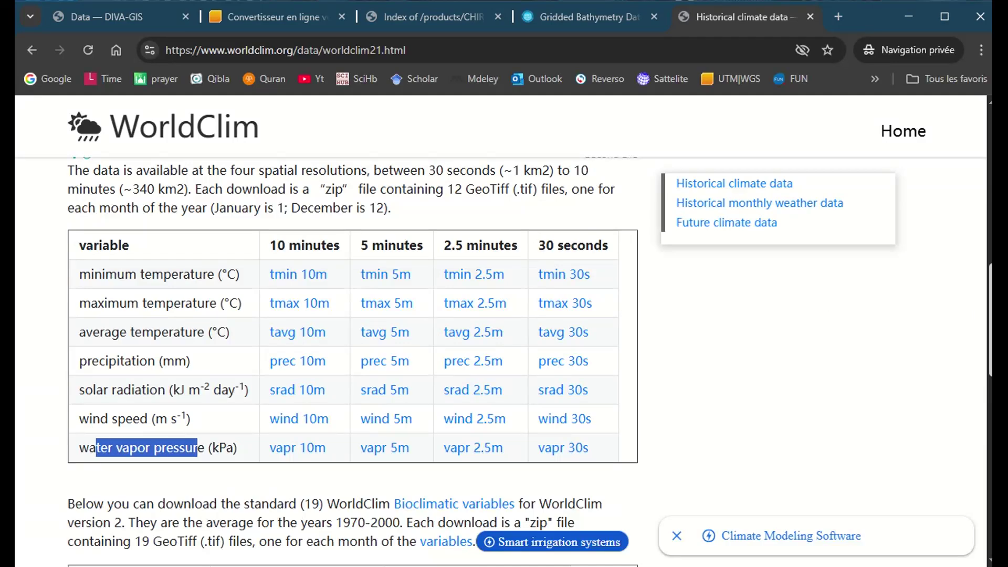
pyautogui.scroll(-3, 986, 337)
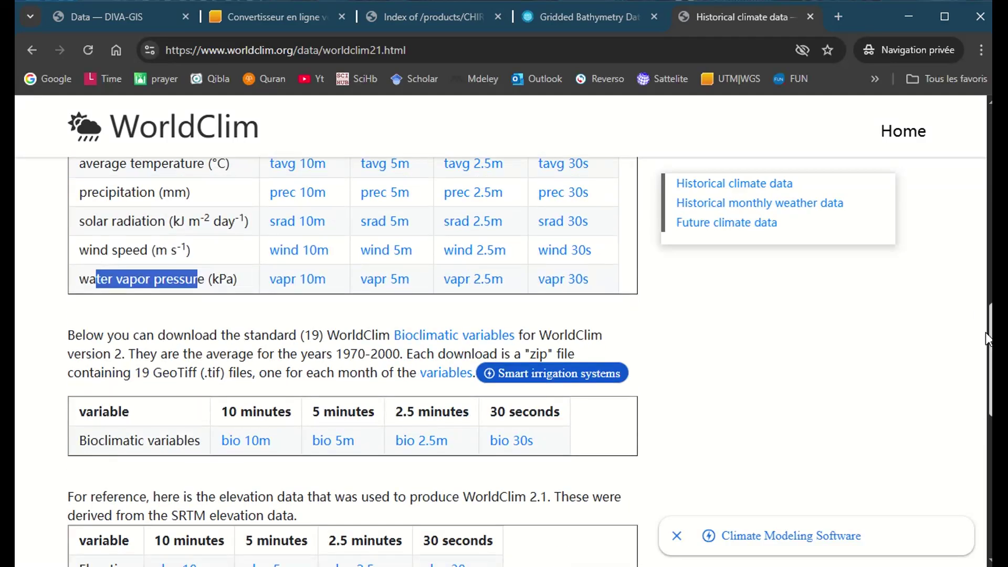
pyautogui.scroll(3, 992, 368)
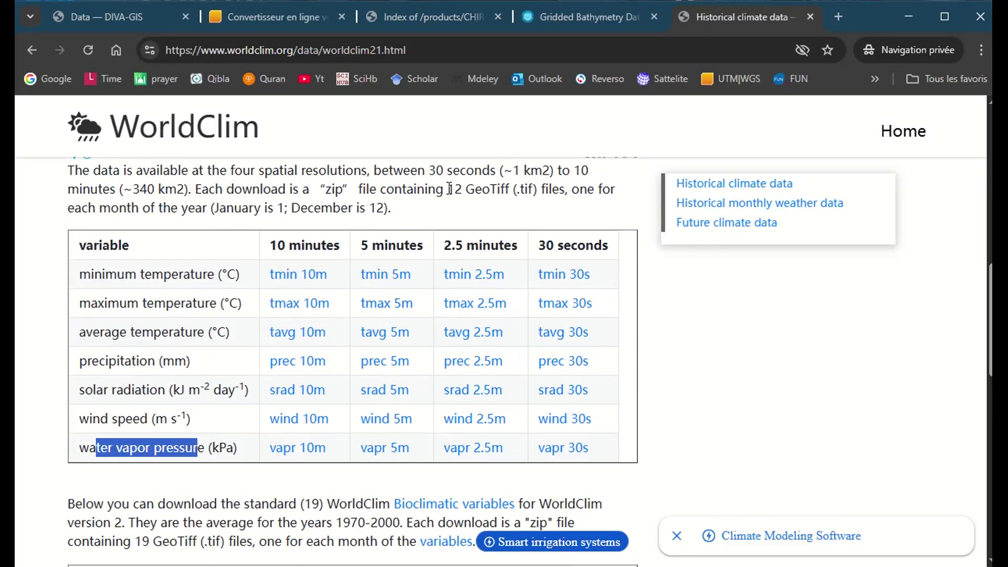
pyautogui.moveTo(428, 171); pyautogui.dragTo(561, 172)
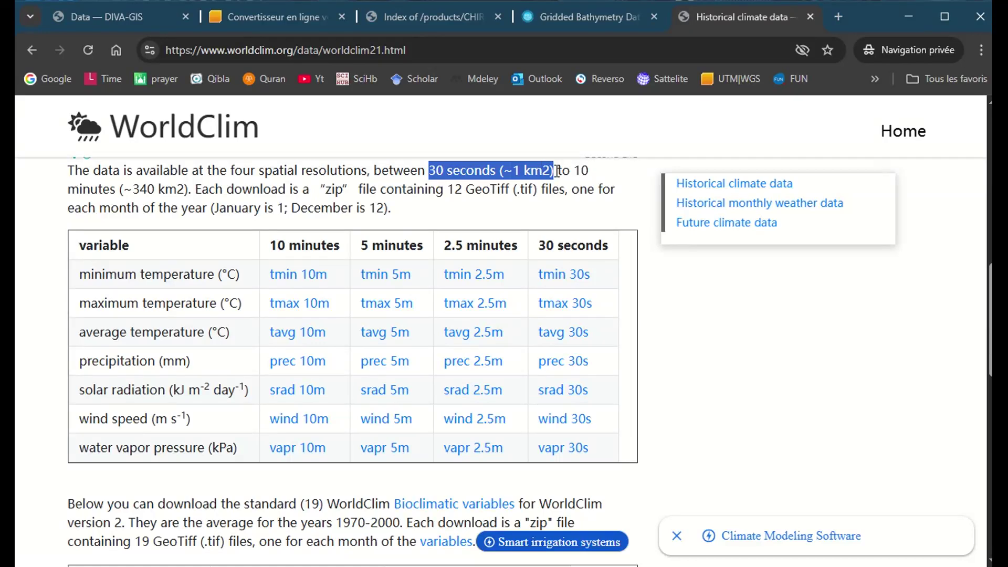
pyautogui.moveTo(597, 251); pyautogui.dragTo(591, 415)
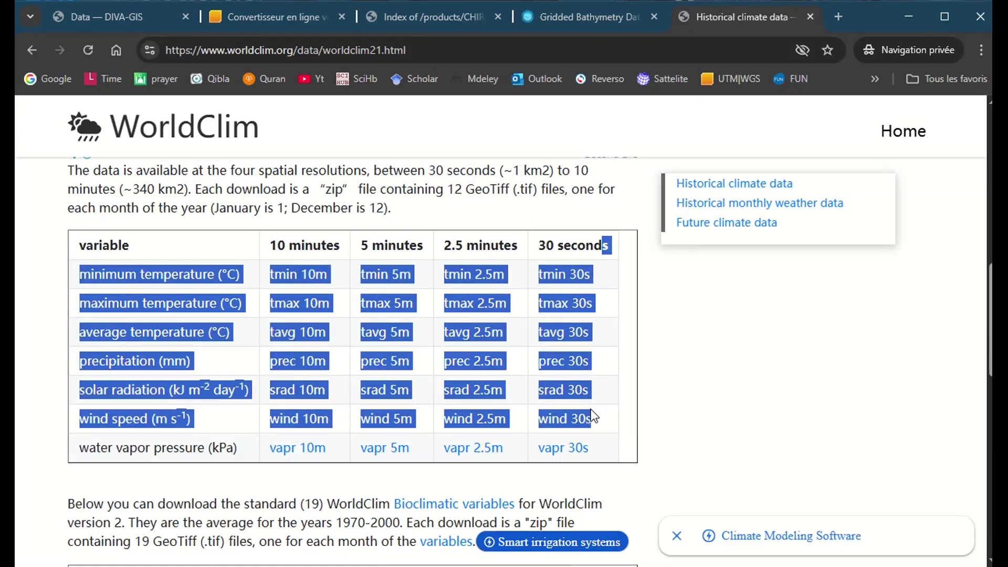
pyautogui.click(702, 325)
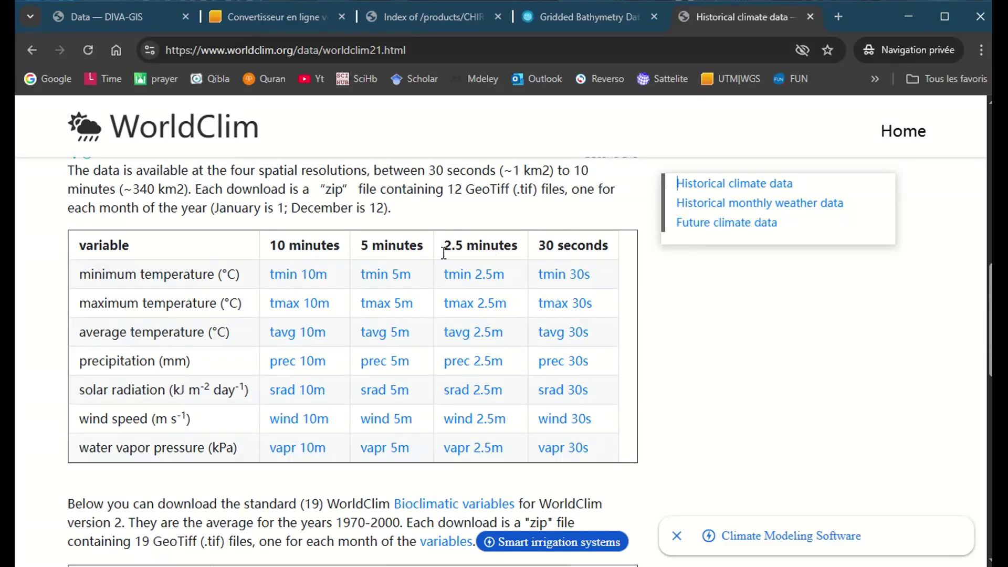
pyautogui.moveTo(539, 249); pyautogui.dragTo(626, 252)
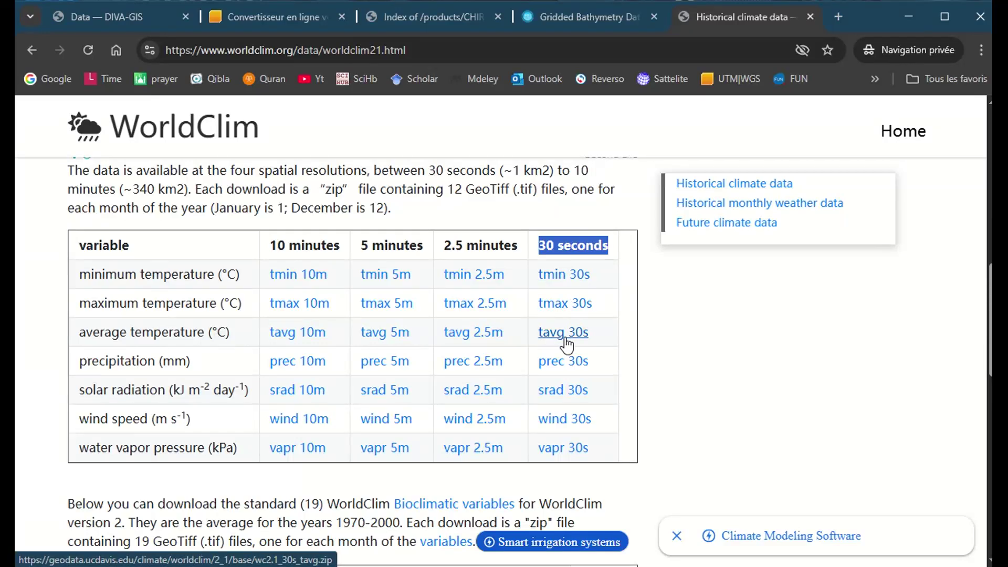
pyautogui.moveTo(80, 276); pyautogui.dragTo(243, 271)
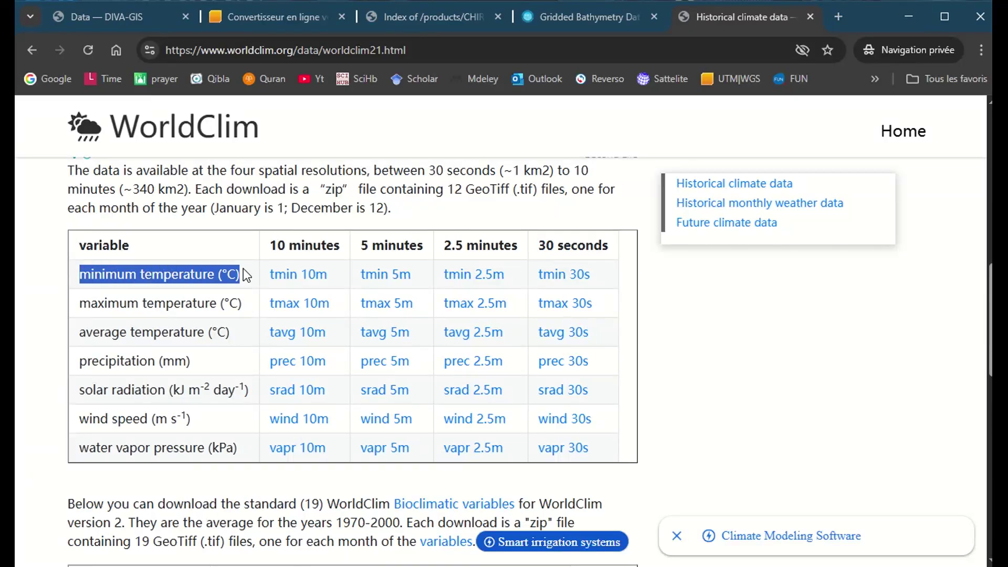
pyautogui.click(180, 332)
# Return to ArcMap and look at the Connect To Folder option for adding data, without adding anything
pyautogui.click(913, 16)
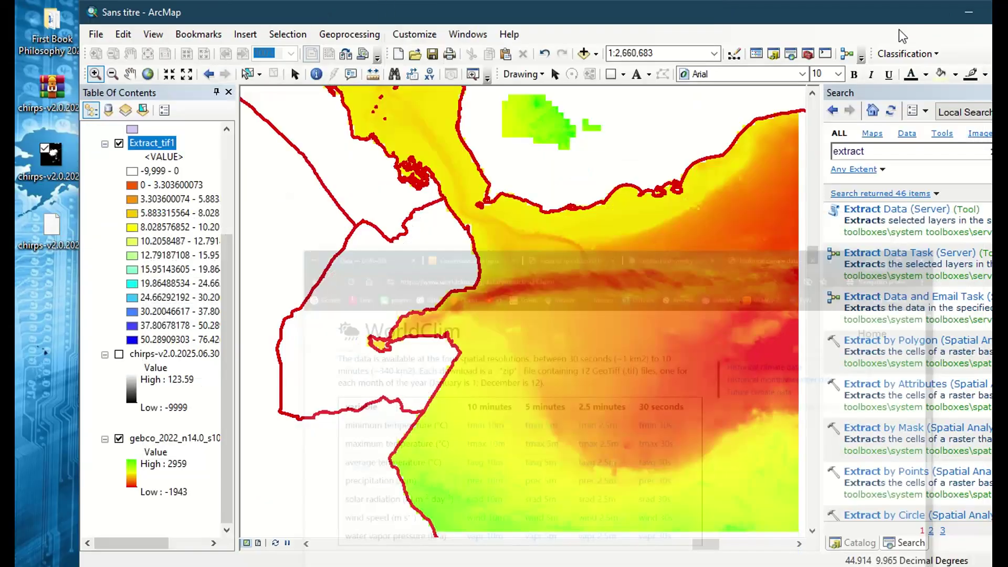
pyautogui.click(46, 160)
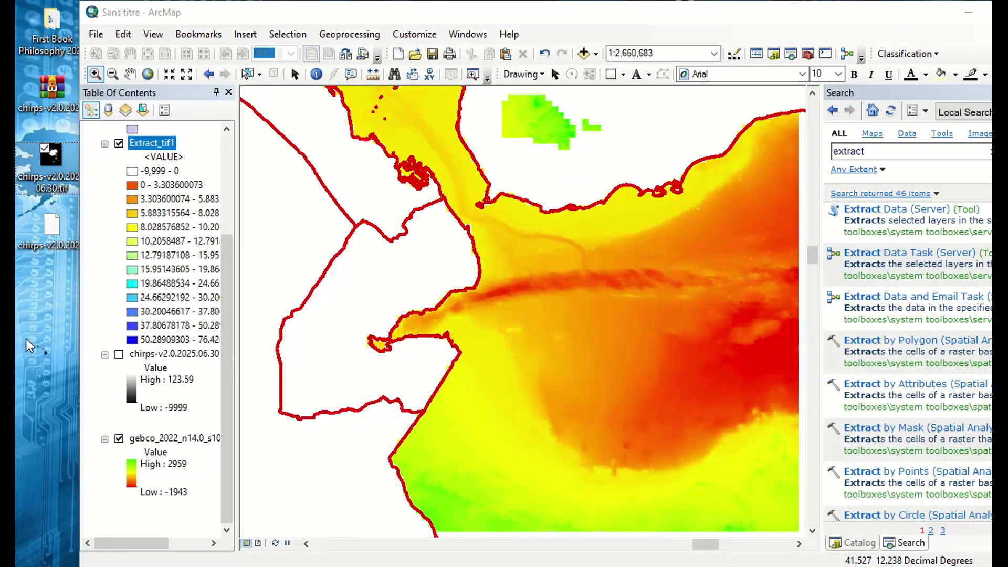
pyautogui.moveTo(46, 160); pyautogui.dragTo(48, 149)
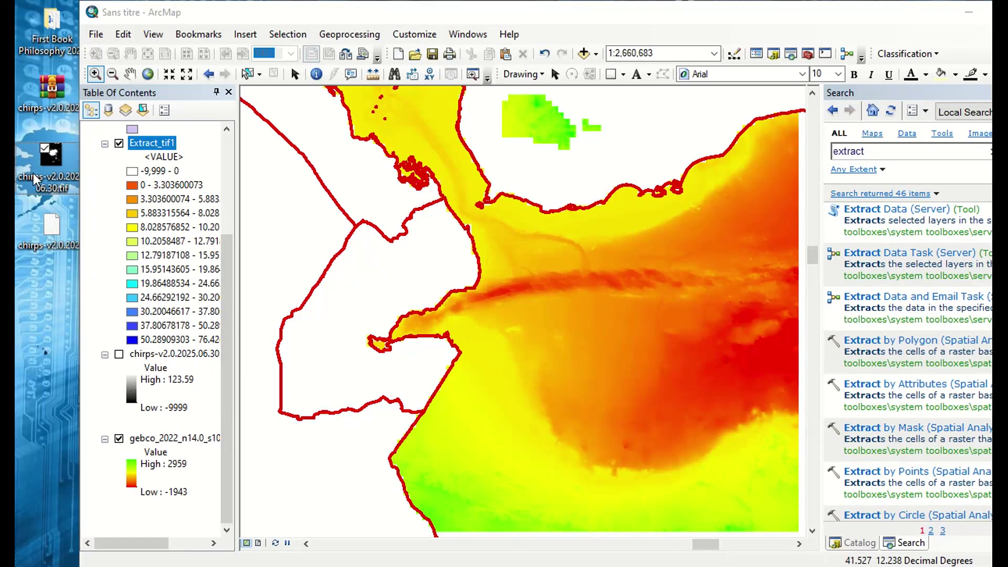
pyautogui.click(584, 53)
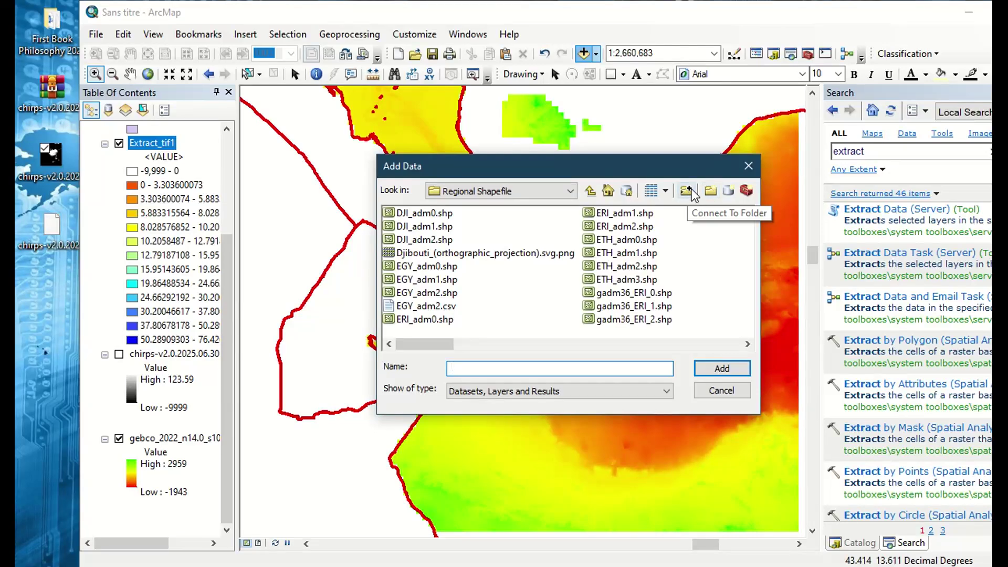
pyautogui.click(714, 394)
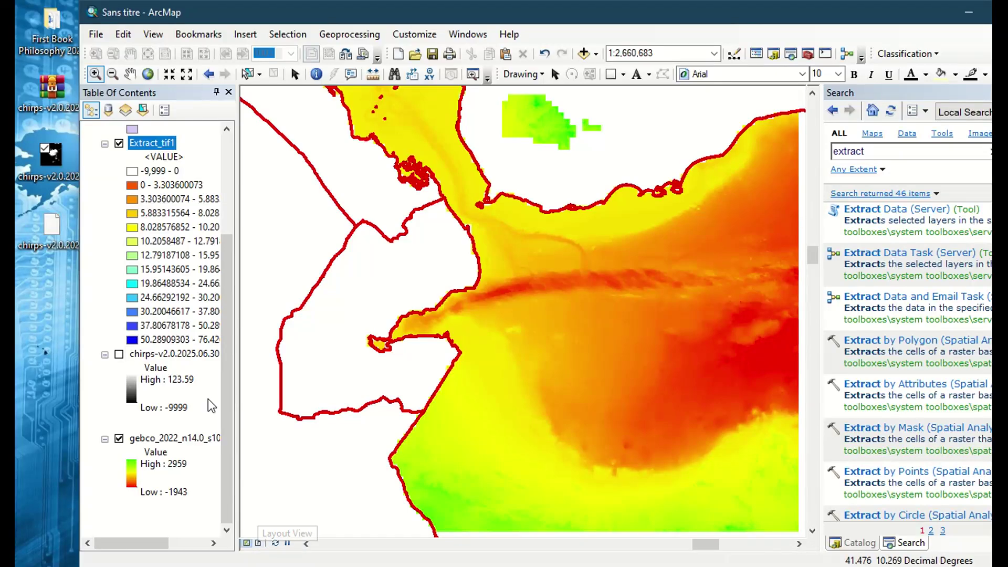
# Show the map in layout view and apply the ISO A0 Landscape page template
pyautogui.click(158, 36)
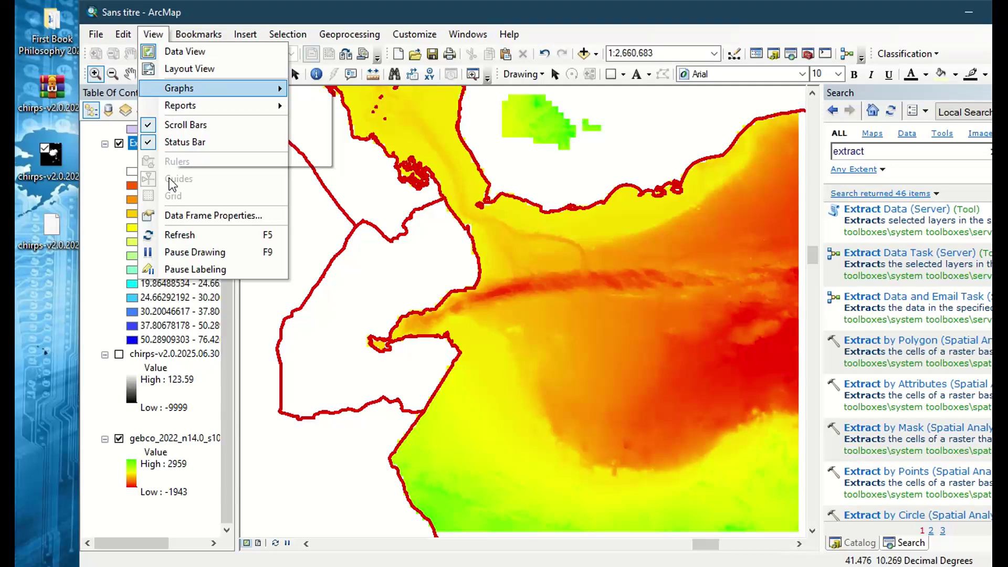
pyautogui.click(261, 564)
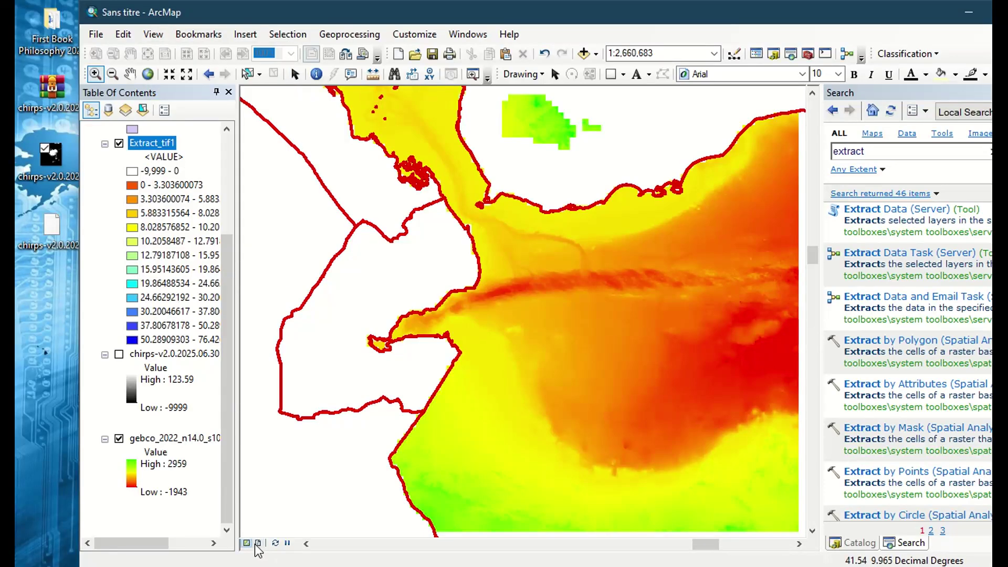
pyautogui.click(259, 543)
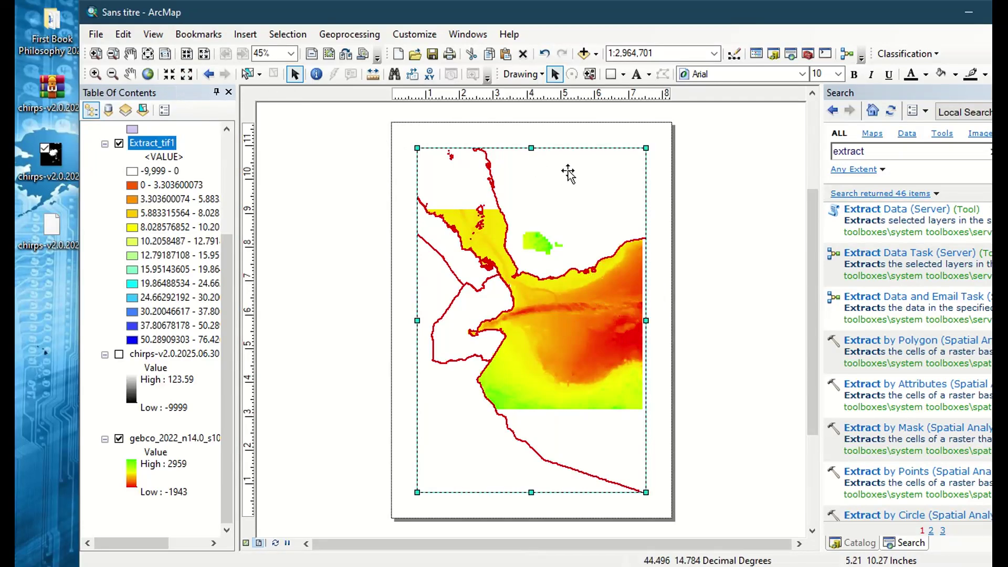
pyautogui.click(346, 55)
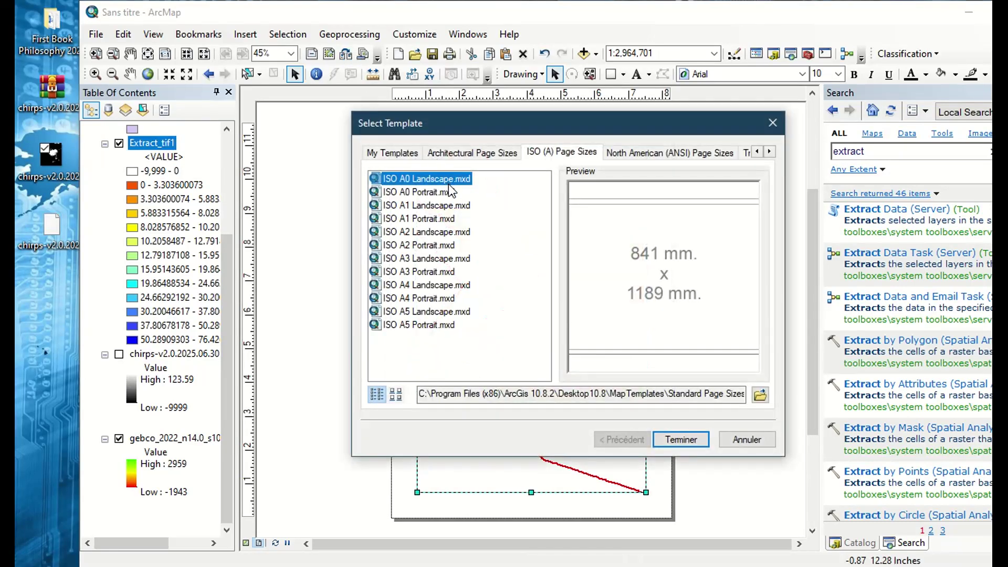
pyautogui.click(680, 440)
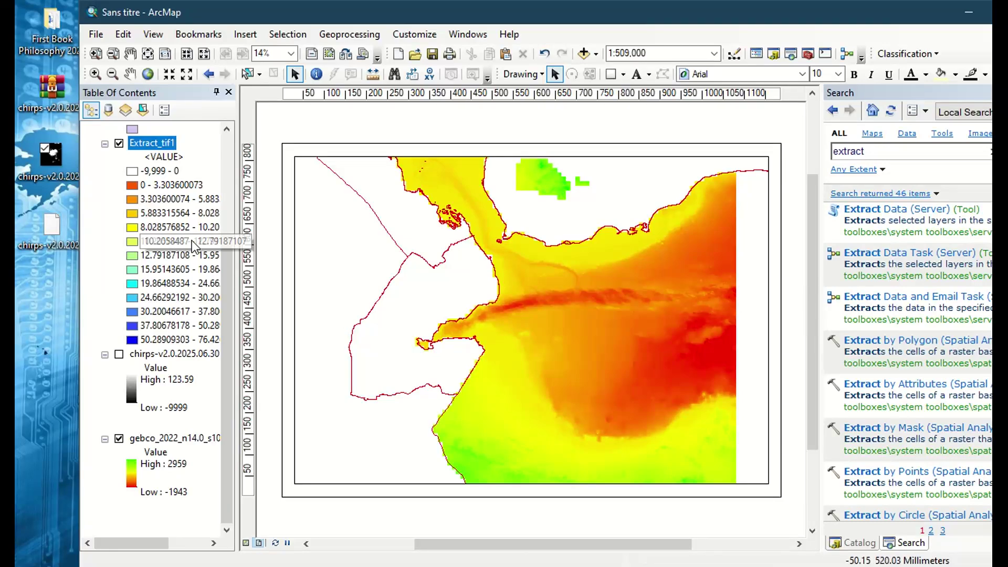
# Zoom the layout map to the full extent of the Extract_tif1 layer
pyautogui.moveTo(229, 299); pyautogui.dragTo(227, 193)
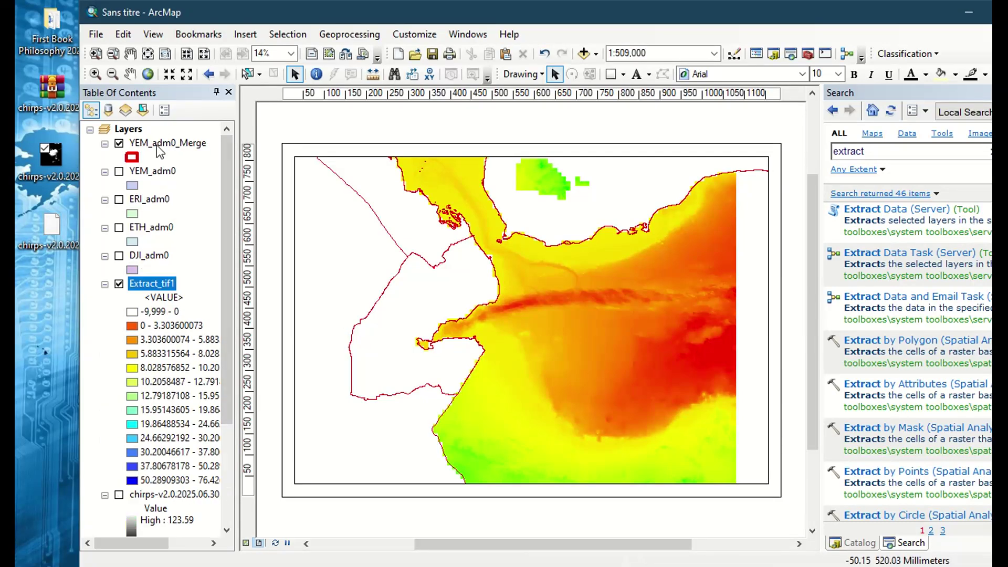
pyautogui.rightClick(152, 292)
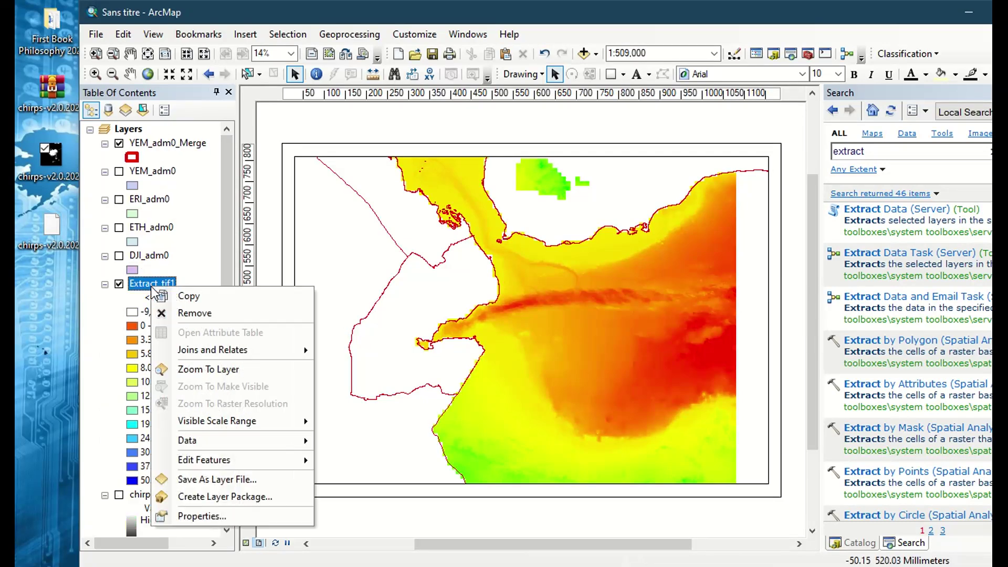
pyautogui.click(205, 369)
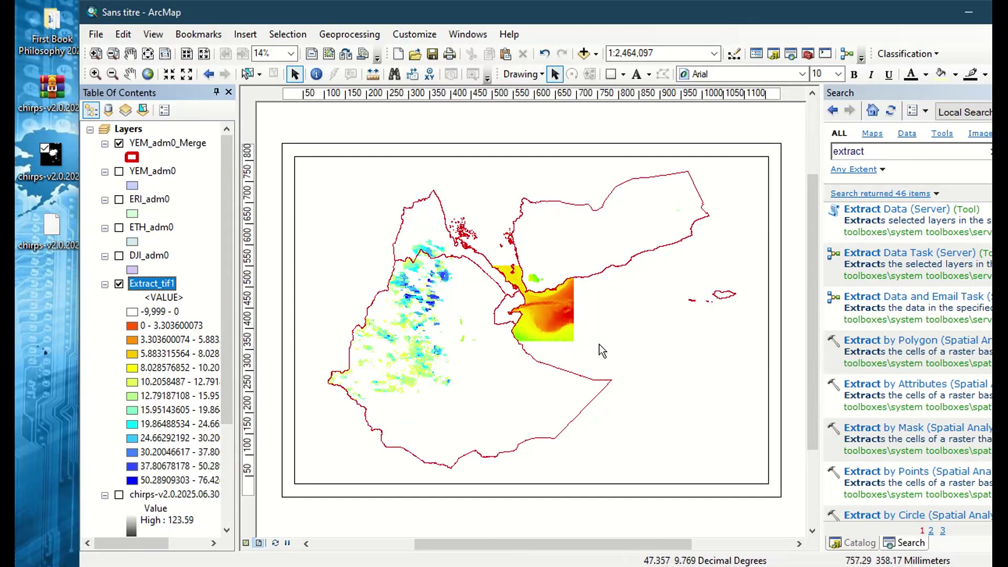
# Add gebco_2022_tid_n14.0_s10.0_w40.0_e46.0.tif from the GEBCO folder in File Explorer to the ArcMap layers
pyautogui.hotkey('alt', 'Tab')
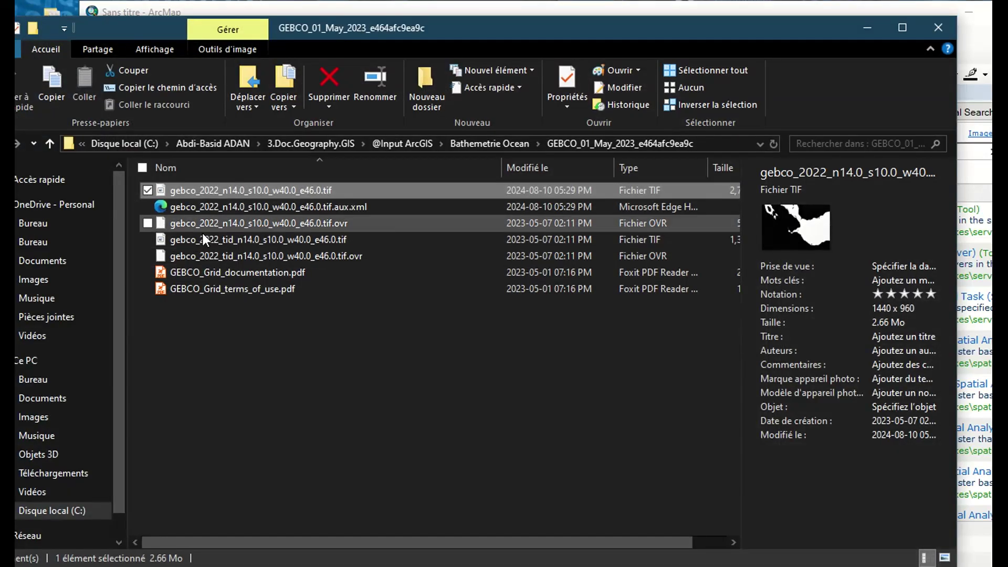
pyautogui.moveTo(150, 30); pyautogui.dragTo(644, 33)
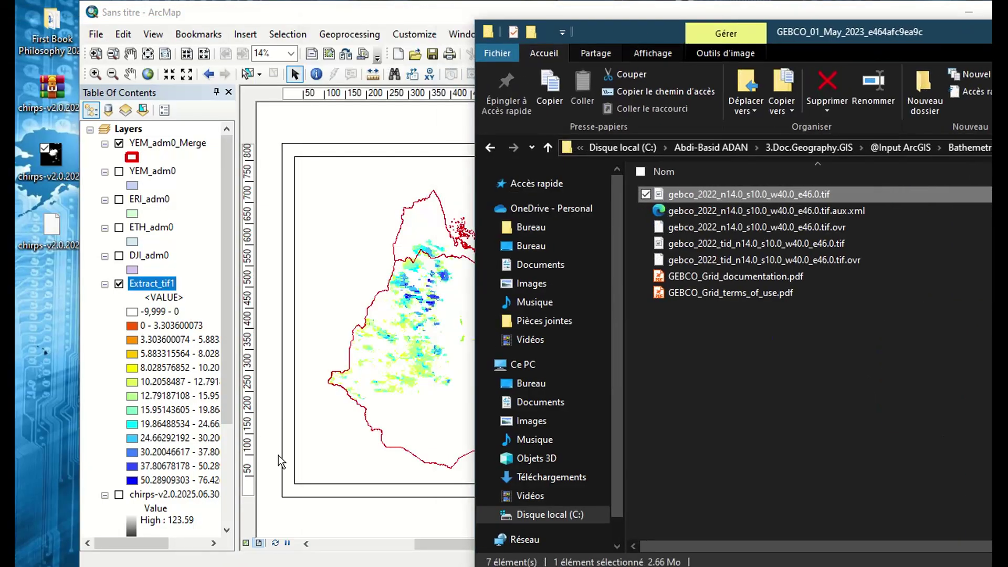
pyautogui.moveTo(221, 356); pyautogui.dragTo(223, 408)
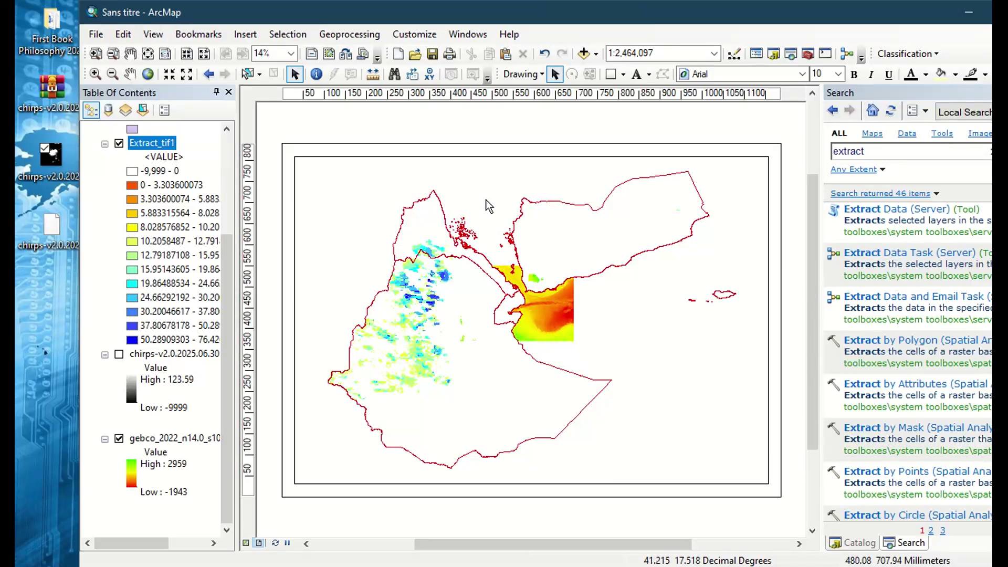
pyautogui.hotkey('alt', 'Tab')
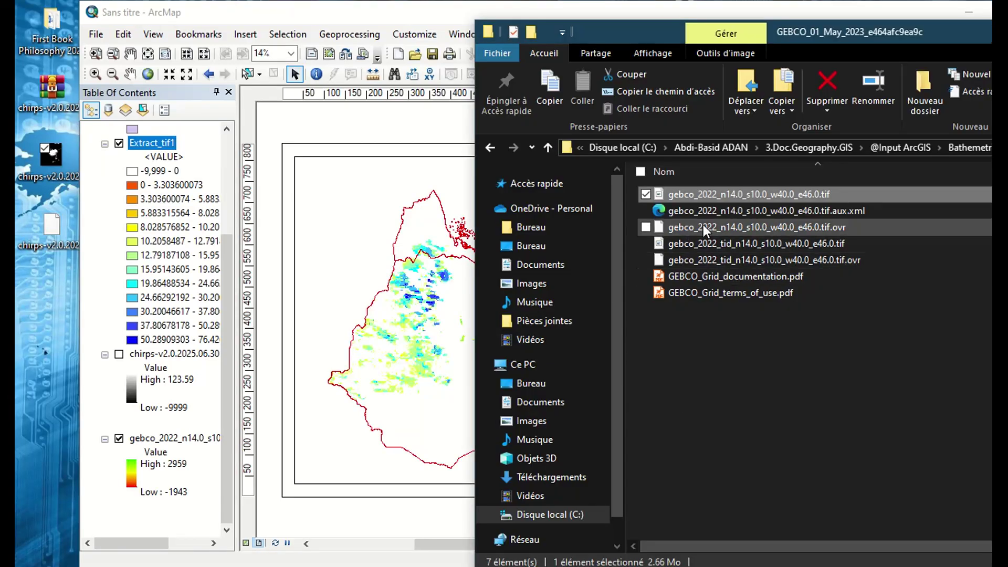
pyautogui.moveTo(705, 239); pyautogui.dragTo(107, 560)
pyautogui.click(323, 408)
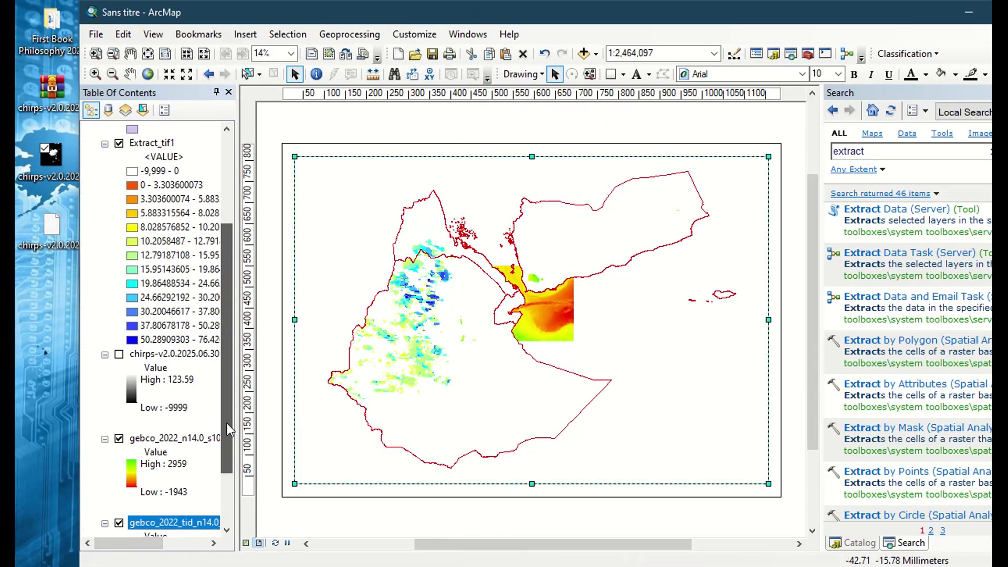
# Apply the red-yellow-green color ramp to the gebco_2022_tid layer
pyautogui.scroll(-2, 227, 423)
pyautogui.click(132, 480)
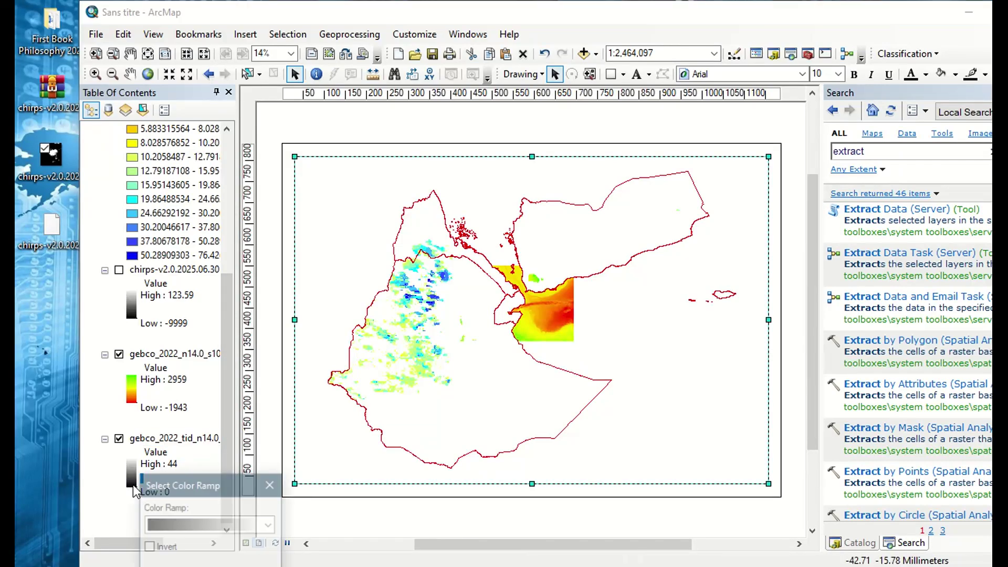
pyautogui.click(175, 527)
pyautogui.click(207, 209)
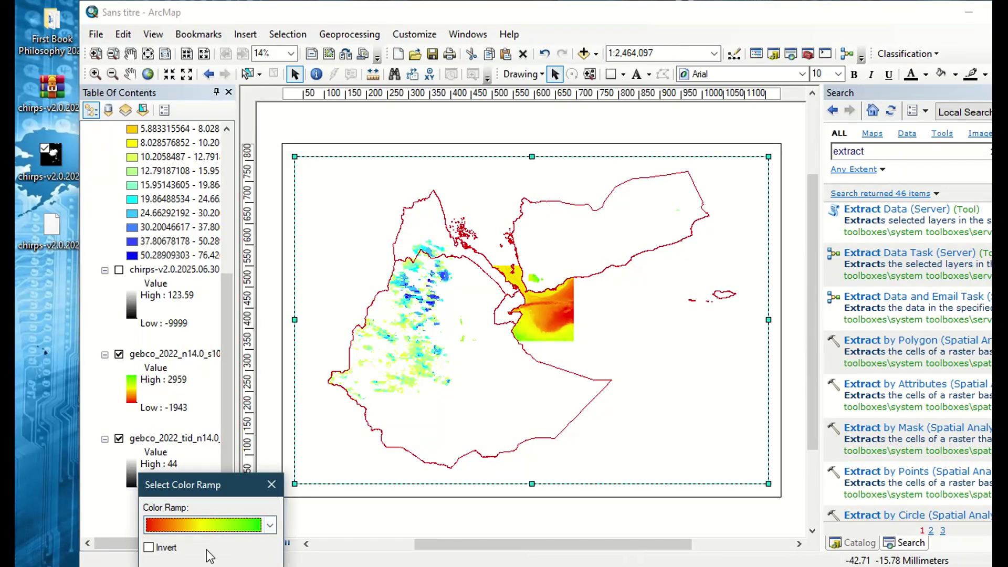
pyautogui.moveTo(189, 485); pyautogui.dragTo(163, 401)
pyautogui.click(139, 465)
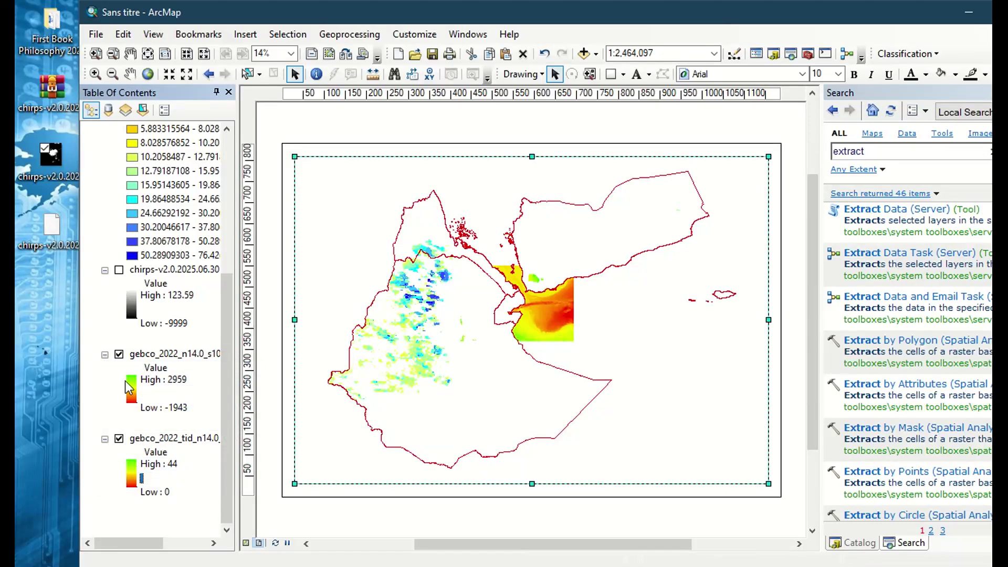
# Zoom to the gebco_2022_tid layer and briefly hide the gebco_2022_n14.0 bathymetry raster above it for comparison
pyautogui.rightClick(152, 439)
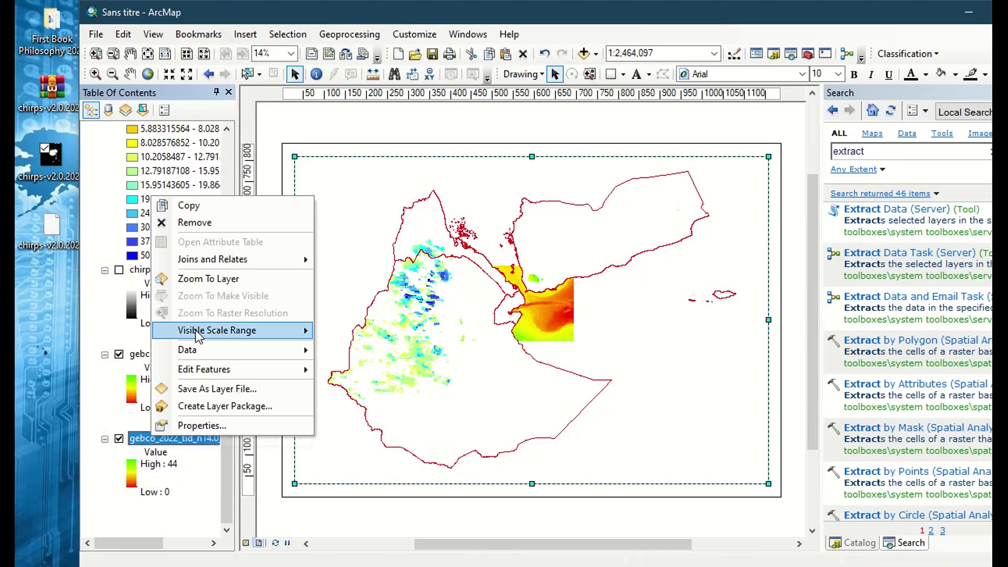
pyautogui.click(210, 278)
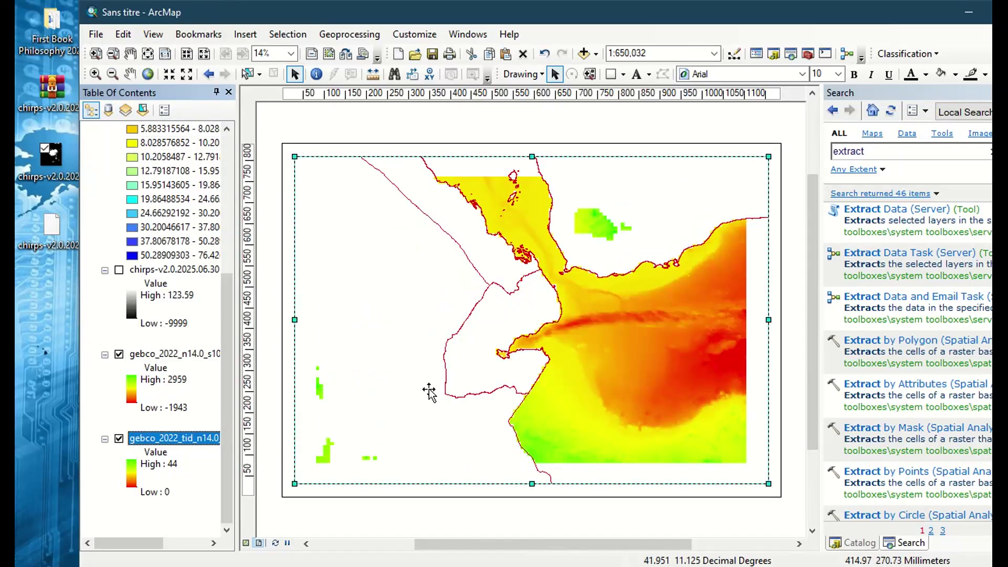
pyautogui.click(119, 355)
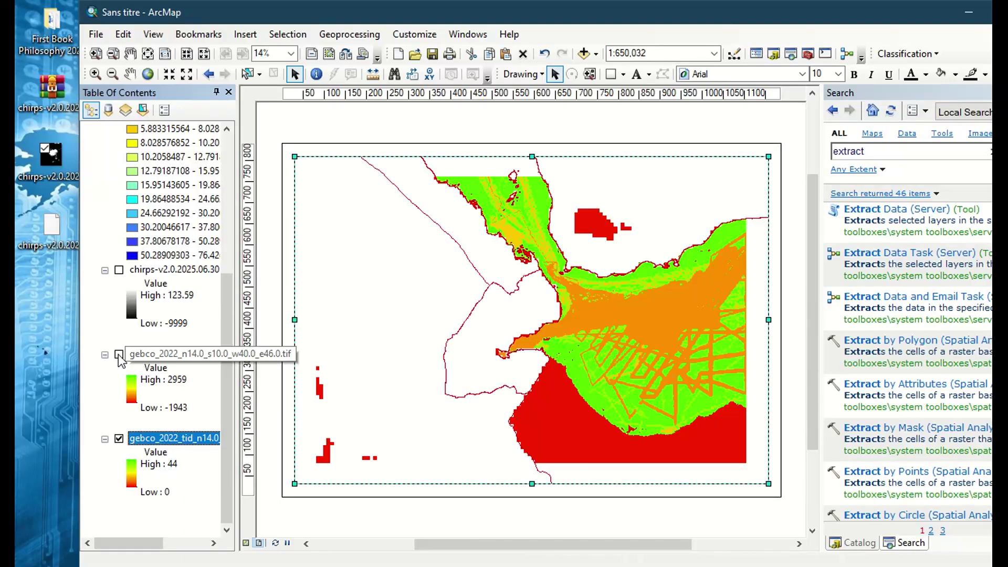
pyautogui.click(118, 355)
# Remove the gebco_2022_tid layer from the map
pyautogui.rightClick(158, 439)
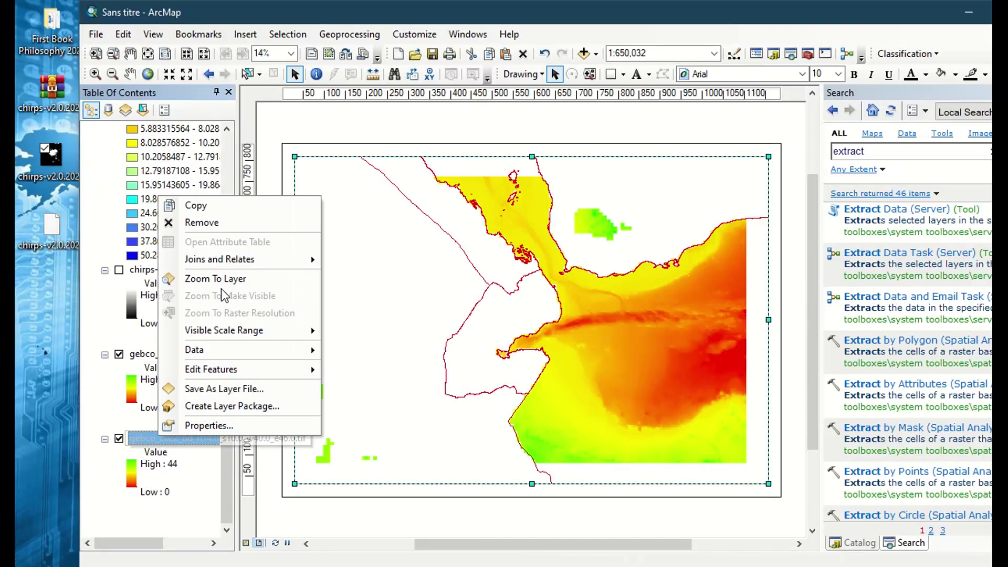
pyautogui.click(200, 220)
# Add GEBCO.tif from the GEBCO subfolder of the OCEANS folder in File Explorer to the ArcMap layers
pyautogui.hotkey('alt', 'Tab')
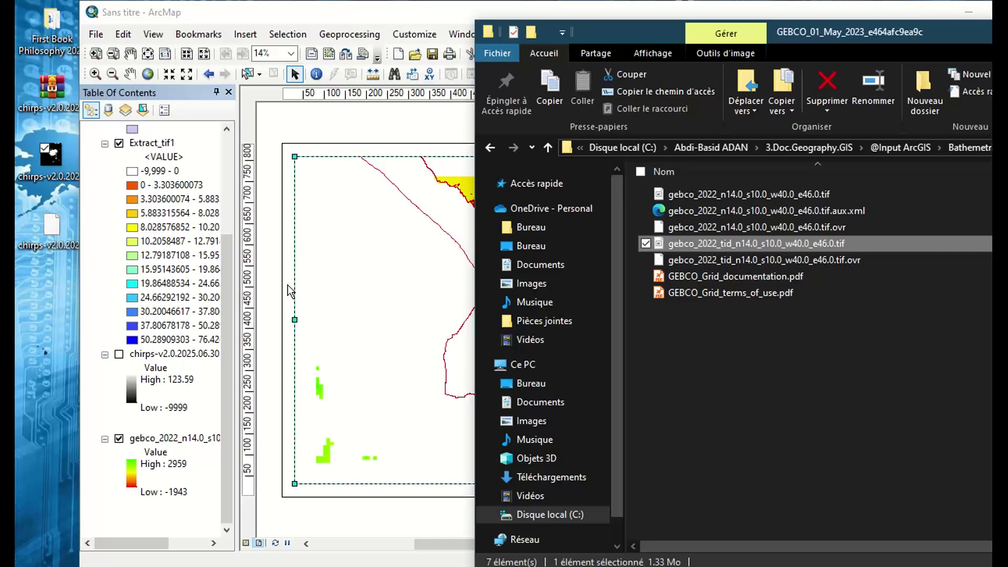
pyautogui.click(490, 147)
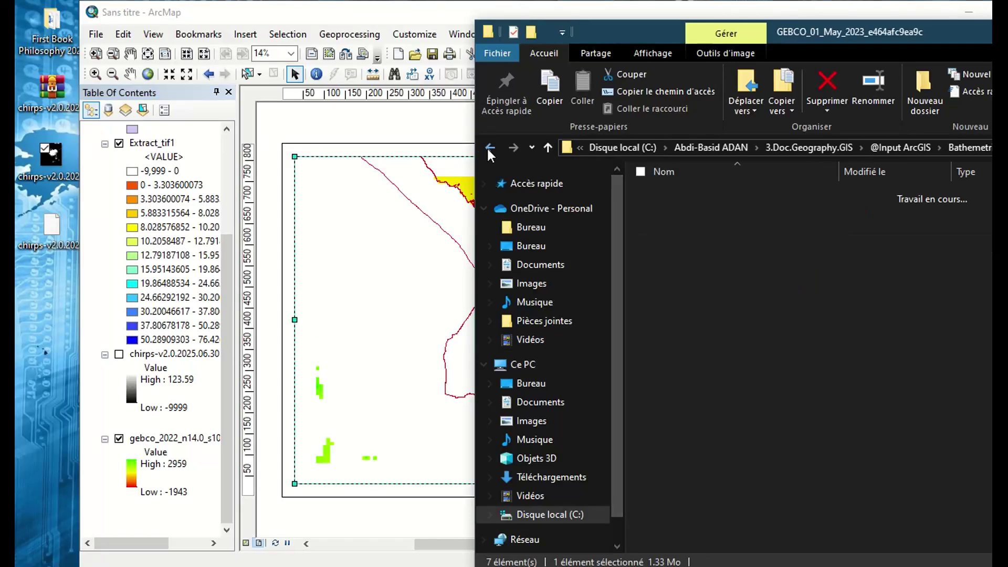
pyautogui.doubleClick(698, 212)
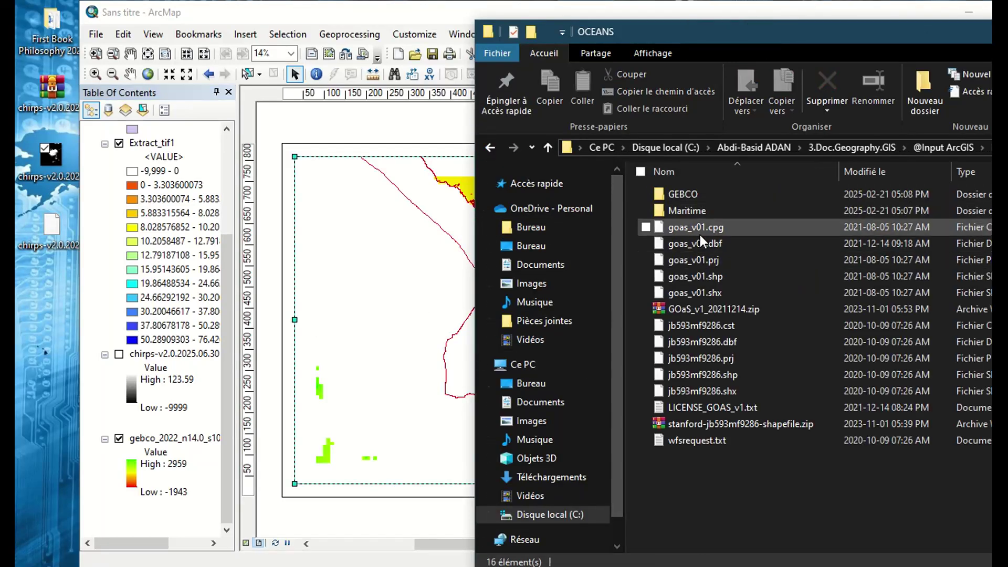
pyautogui.doubleClick(703, 203)
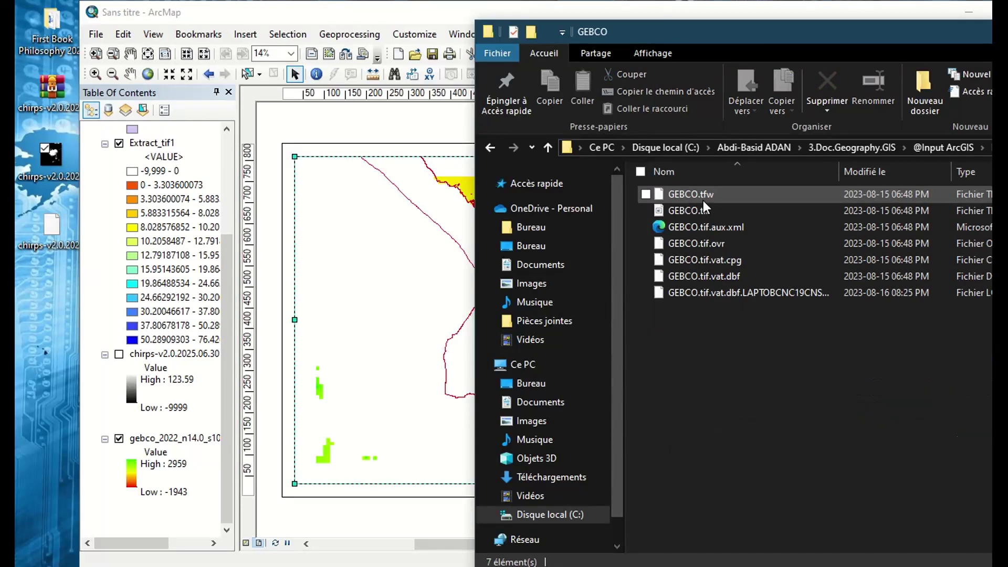
pyautogui.click(667, 210)
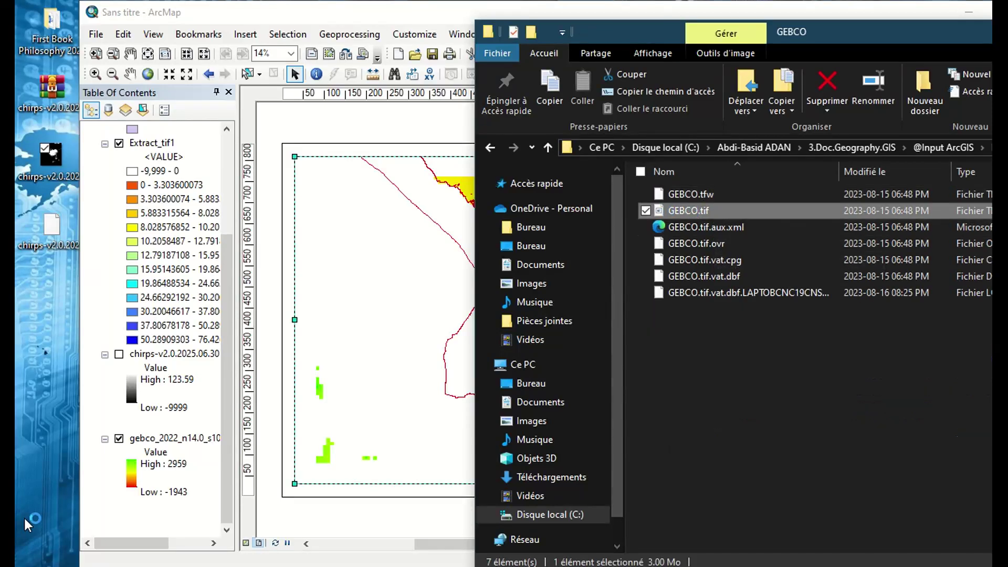
pyautogui.doubleClick(688, 211)
pyautogui.hotkey('alt', 'F4')
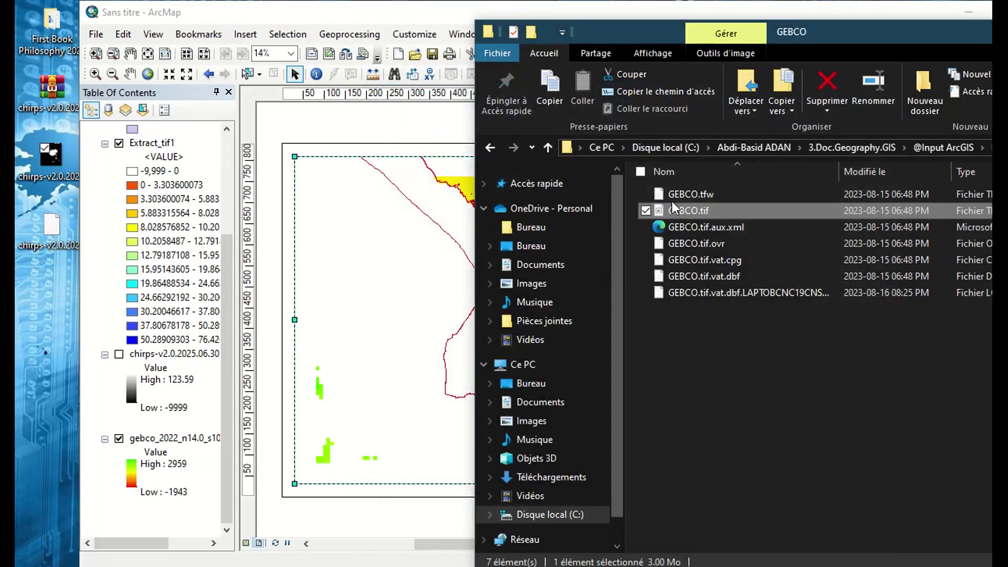
pyautogui.moveTo(683, 213); pyautogui.dragTo(151, 507)
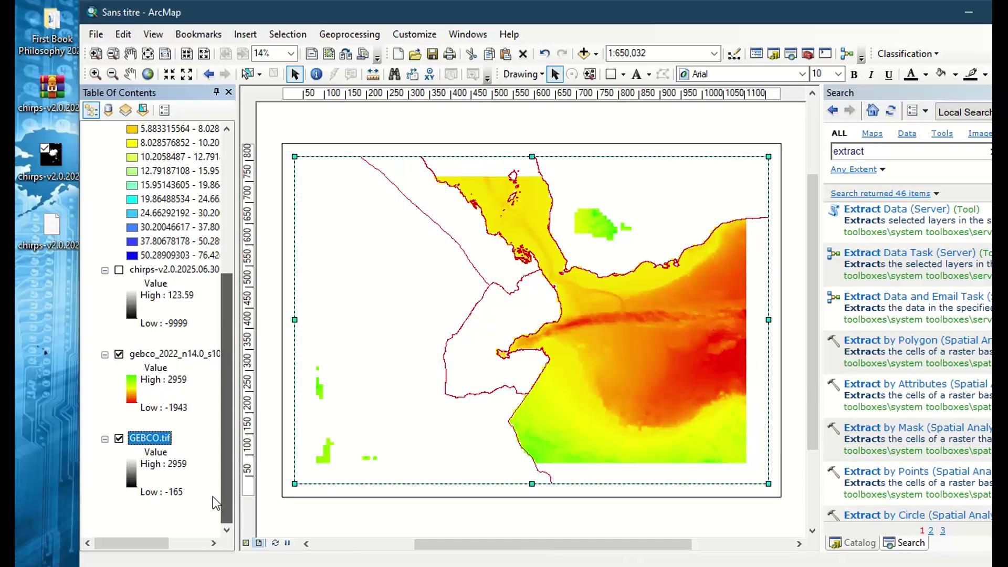
# View GEBCO.tif with the gebco_2022_n14.0 layer hidden, then remove GEBCO.tif and restore the hidden layer
pyautogui.click(228, 411)
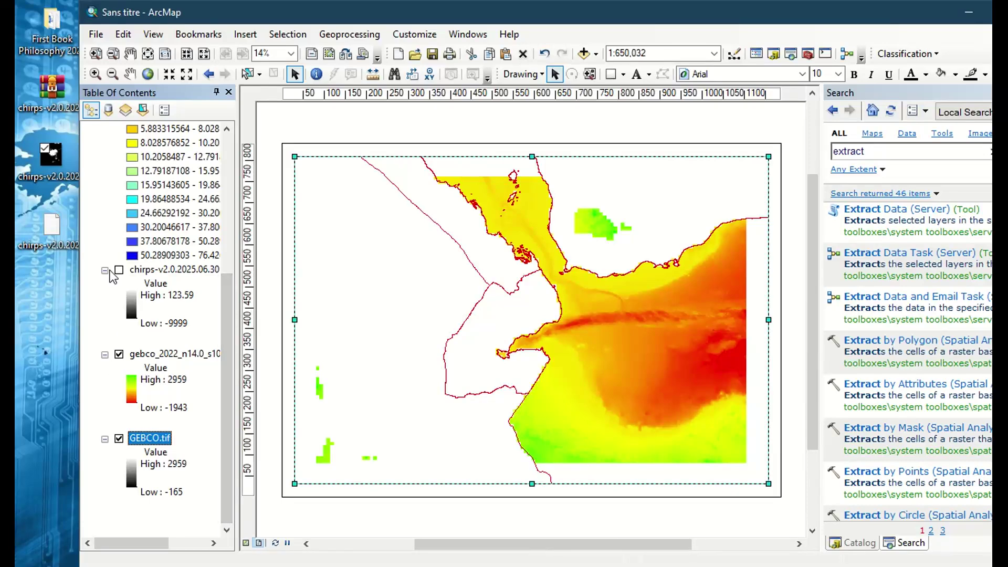
pyautogui.click(119, 355)
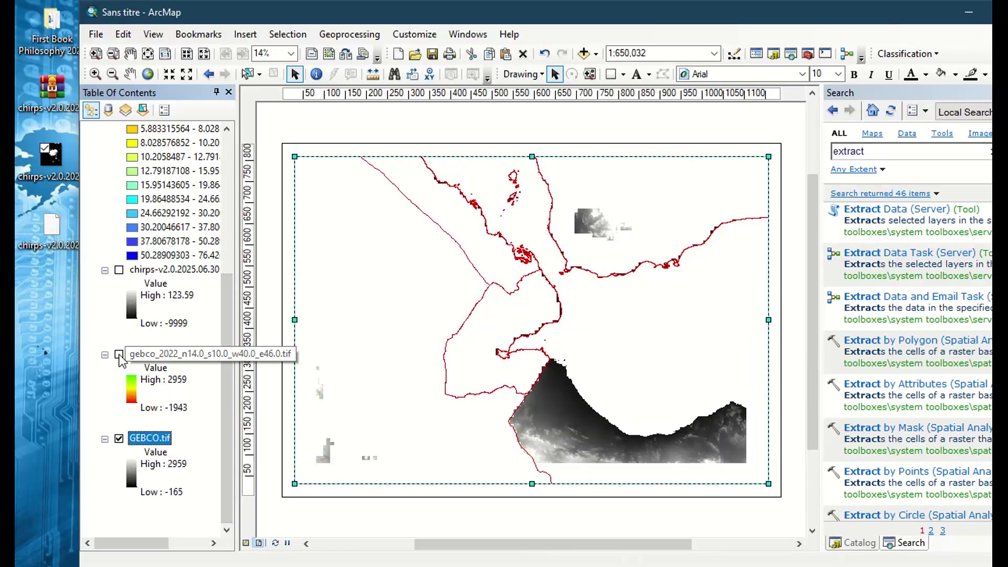
pyautogui.rightClick(156, 446)
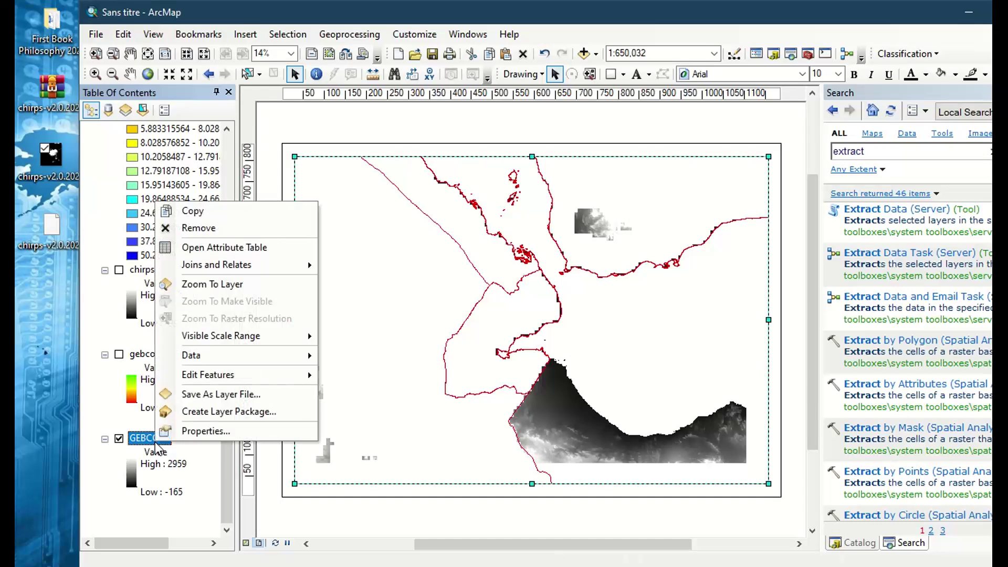
pyautogui.click(181, 227)
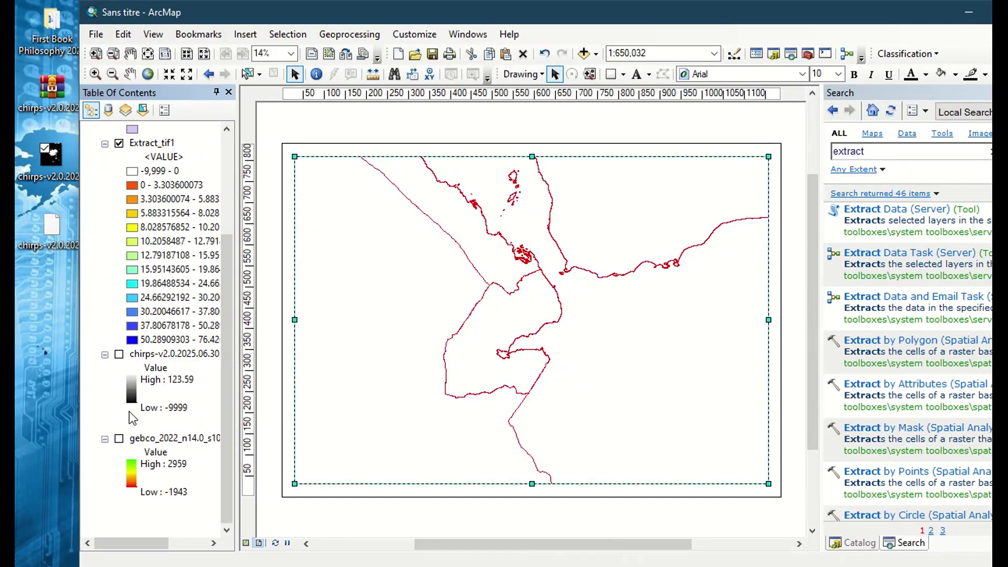
pyautogui.click(120, 440)
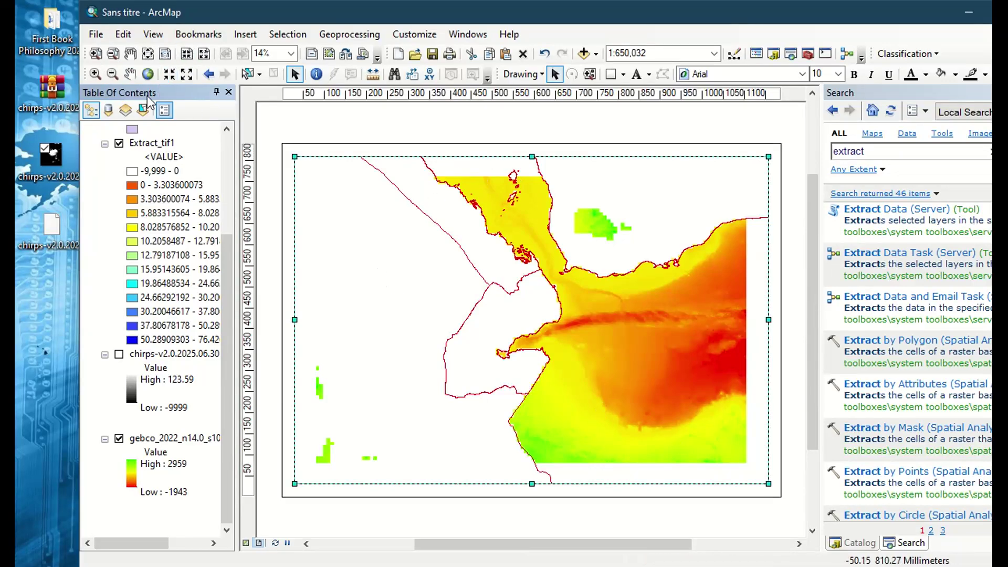
# Zoom the layout map in on Djibouti and the surrounding sea, to a scale of about 1:569,000
pyautogui.click(95, 75)
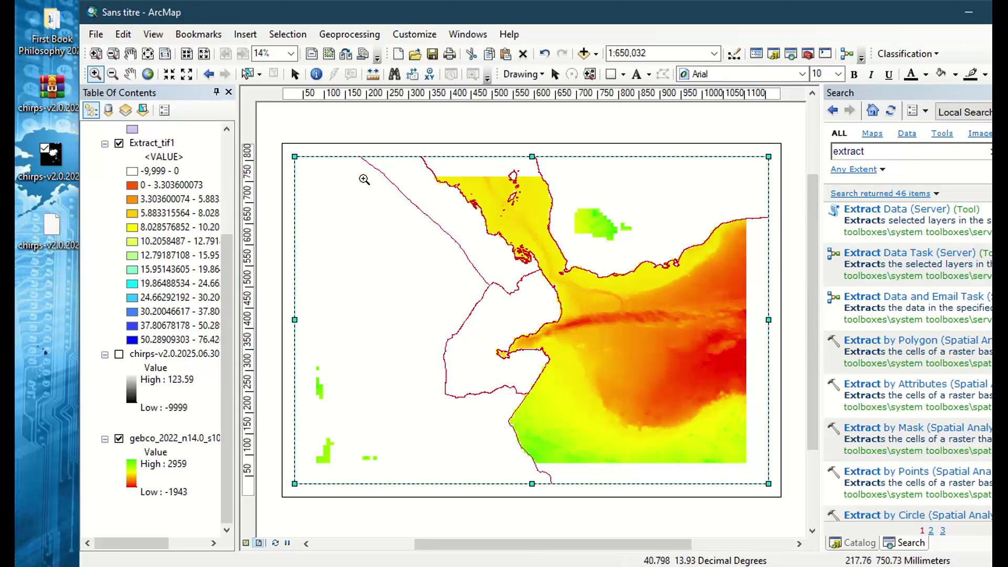
pyautogui.scroll(-1, 710, 433)
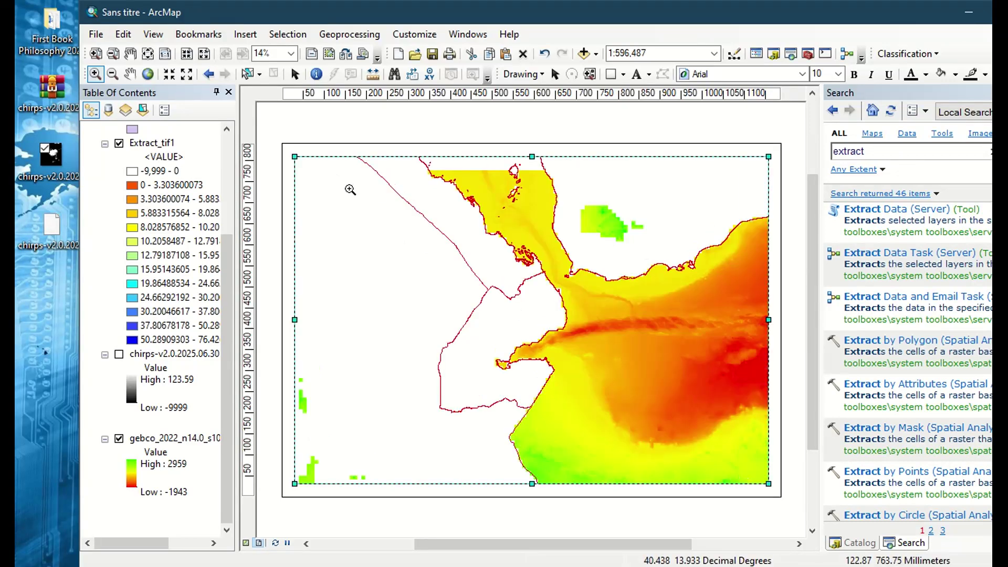
pyautogui.moveTo(328, 168); pyautogui.dragTo(767, 483)
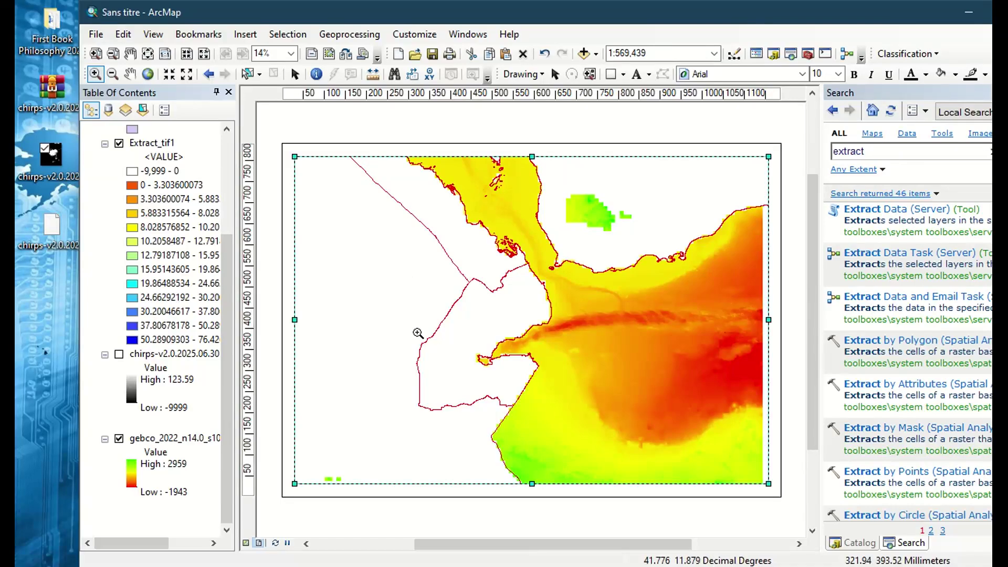
# Check the date of the chirps-v2.0.2025.06.30.tif.gz file in the CHIRPS 2025 Africa daily listing in Chrome, and return to ArcMap
pyautogui.press('super+1')
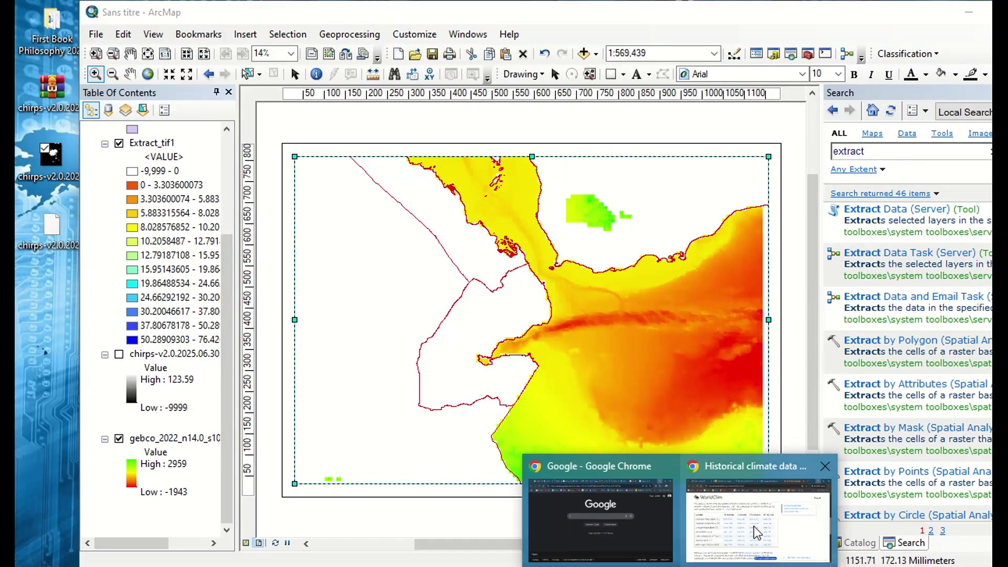
pyautogui.press('super+1')
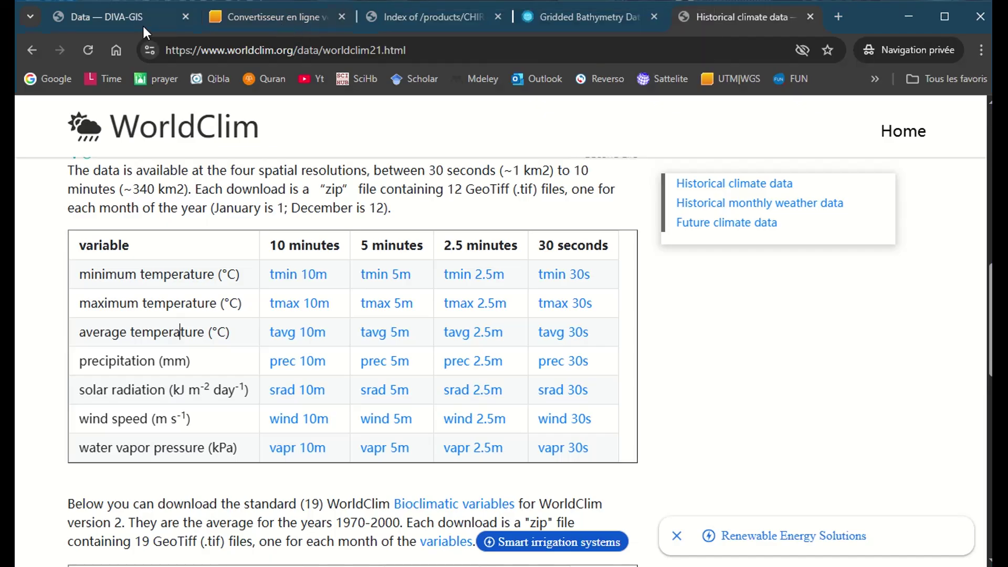
pyautogui.click(382, 19)
pyautogui.scroll(-20, 381, 368)
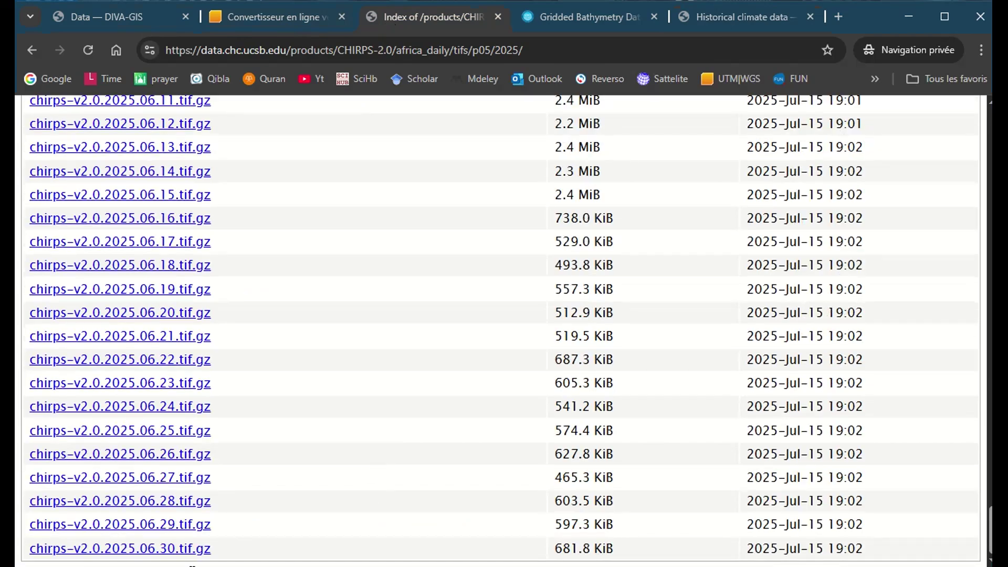
pyautogui.moveTo(751, 552); pyautogui.dragTo(831, 554)
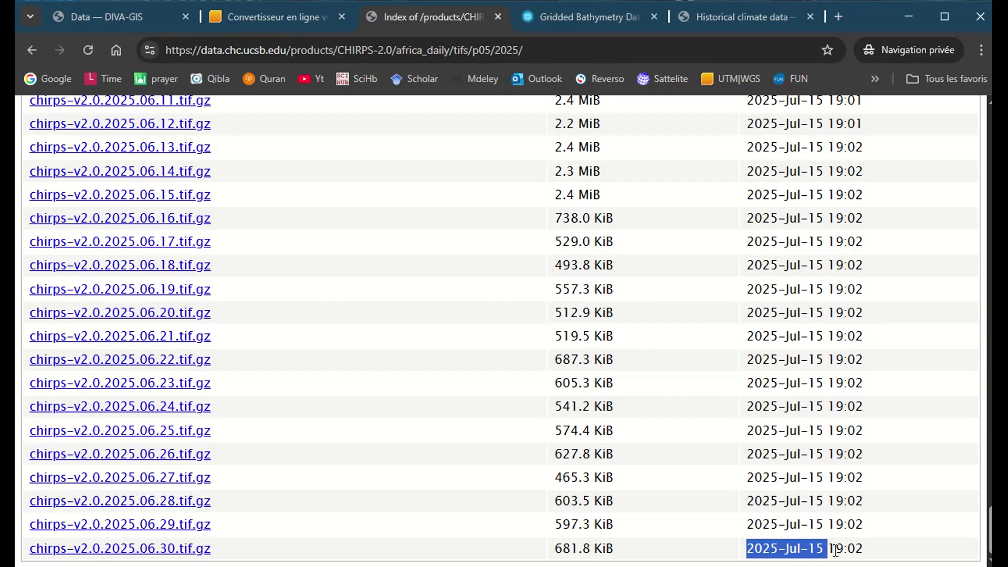
pyautogui.click(836, 550)
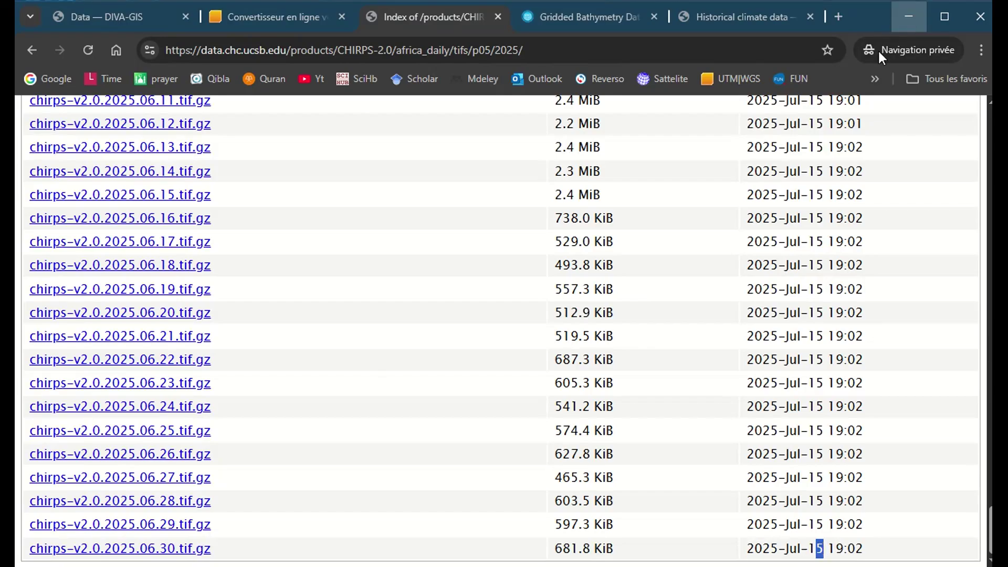
pyautogui.click(909, 17)
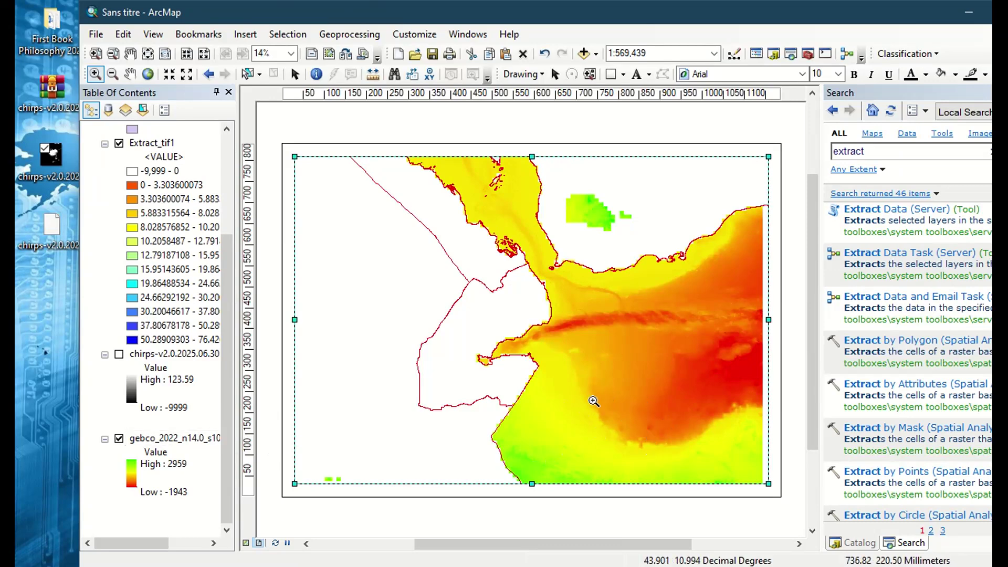
# Apply the green-cyan-blue color ramp to the gebco_2022_n14.0 bathymetry layer
pyautogui.click(132, 475)
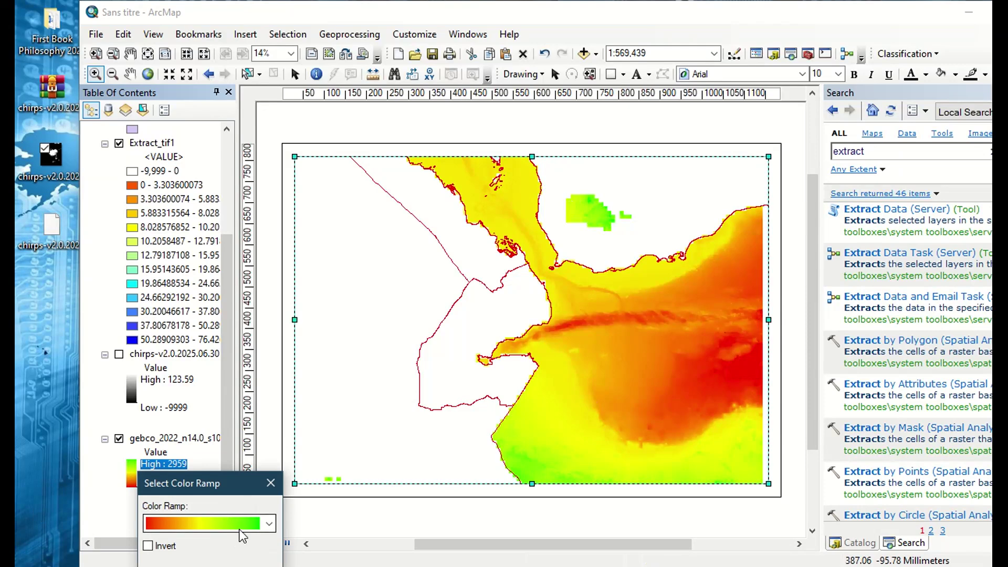
pyautogui.click(241, 526)
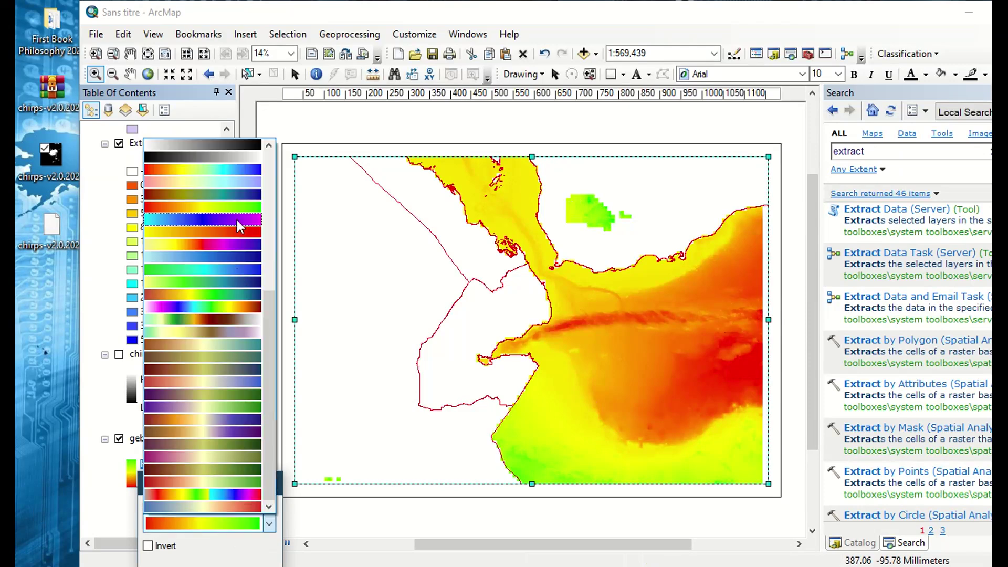
pyautogui.click(213, 272)
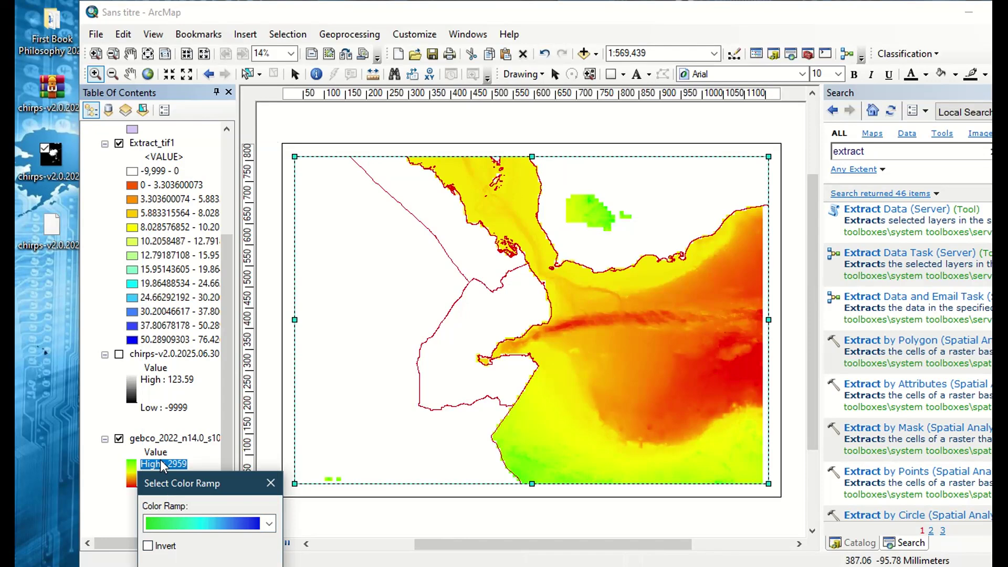
pyautogui.click(137, 474)
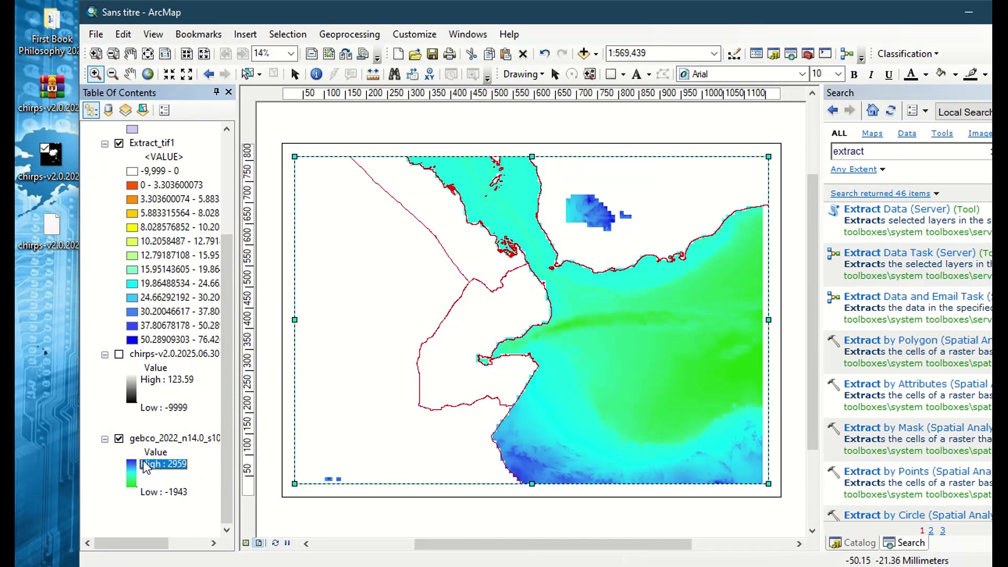
# Apply the purple-yellow-green color ramp to the gebco_2022_n14.0 bathymetry layer
pyautogui.click(133, 479)
pyautogui.click(202, 524)
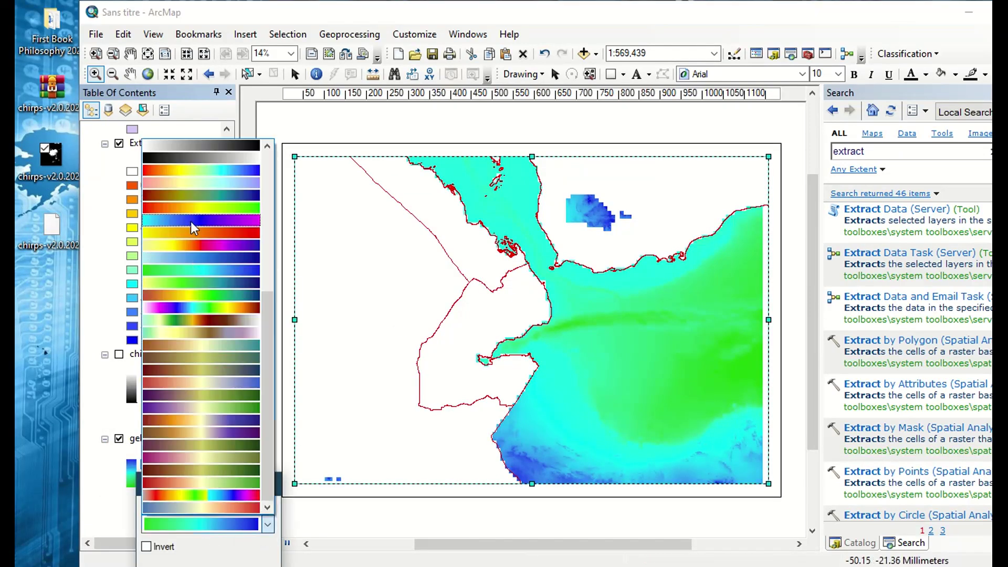
pyautogui.click(229, 413)
pyautogui.moveTo(229, 484); pyautogui.dragTo(183, 244)
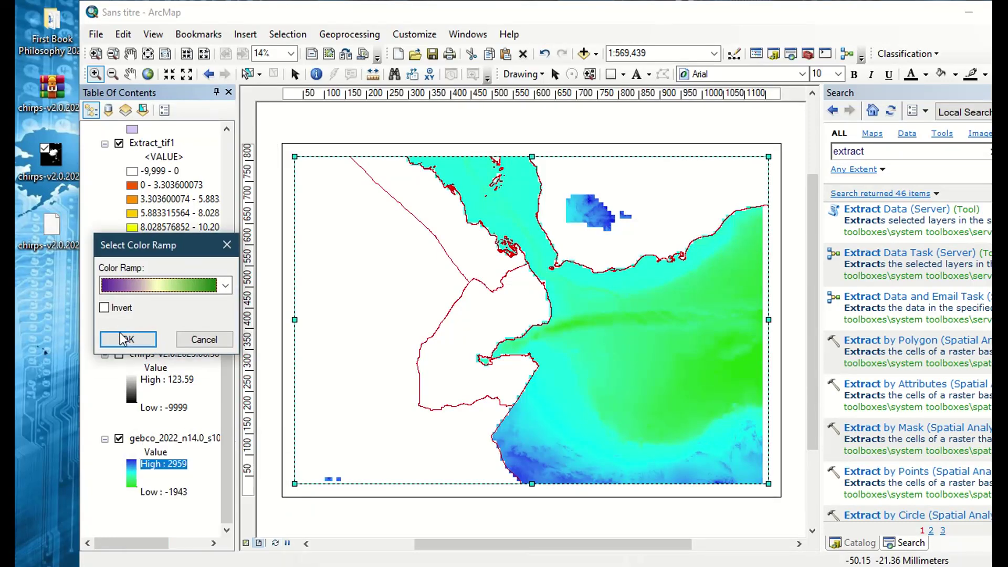
pyautogui.click(132, 336)
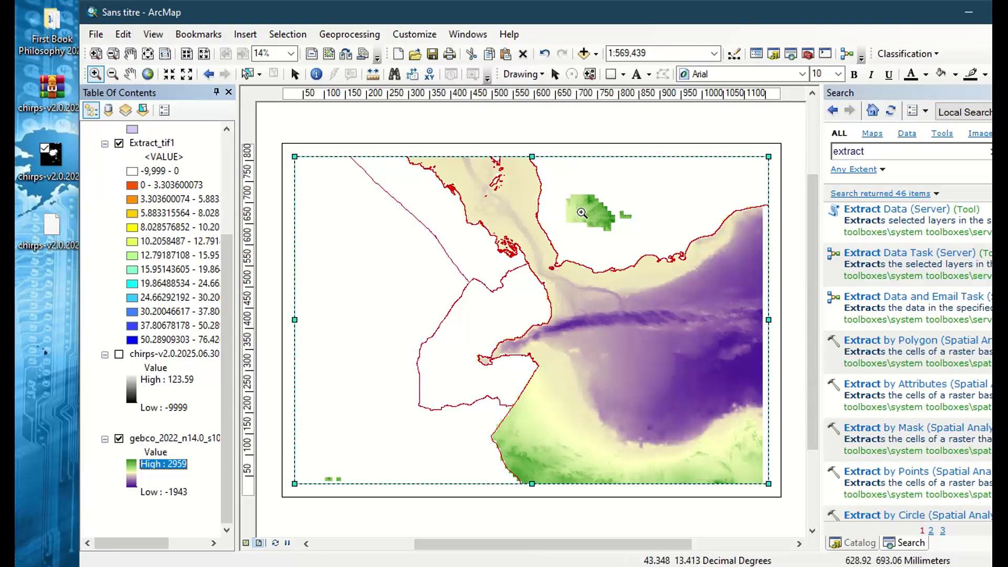
# Insert the title "Precipitation (mm) 15/07/2025" on the map layout
pyautogui.click(243, 37)
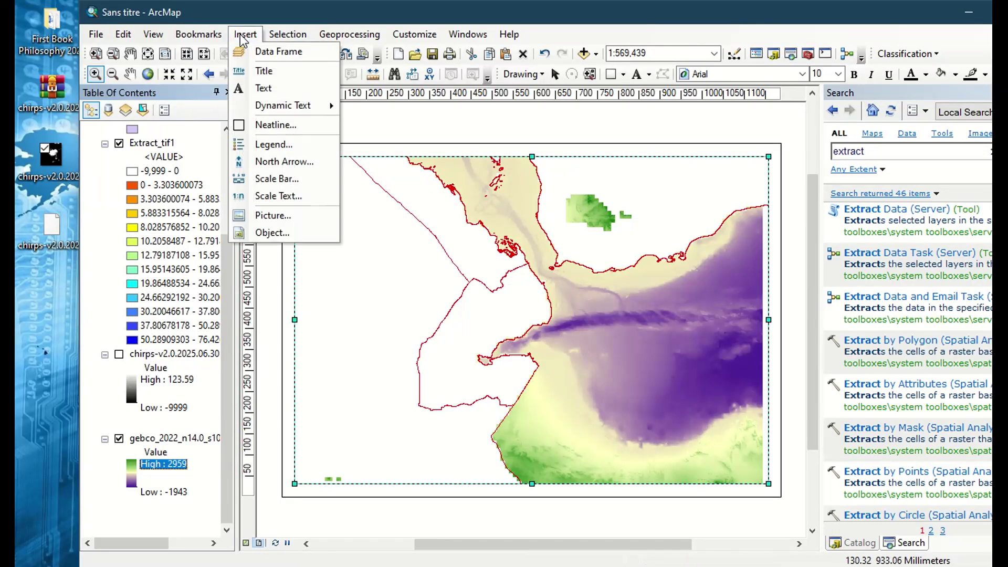
pyautogui.click(260, 71)
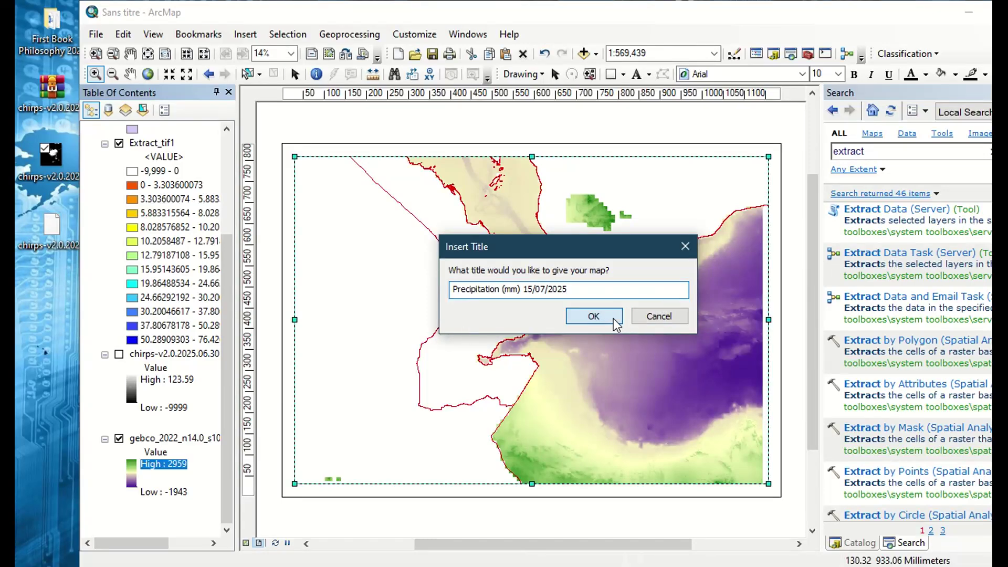
pyautogui.click(592, 316)
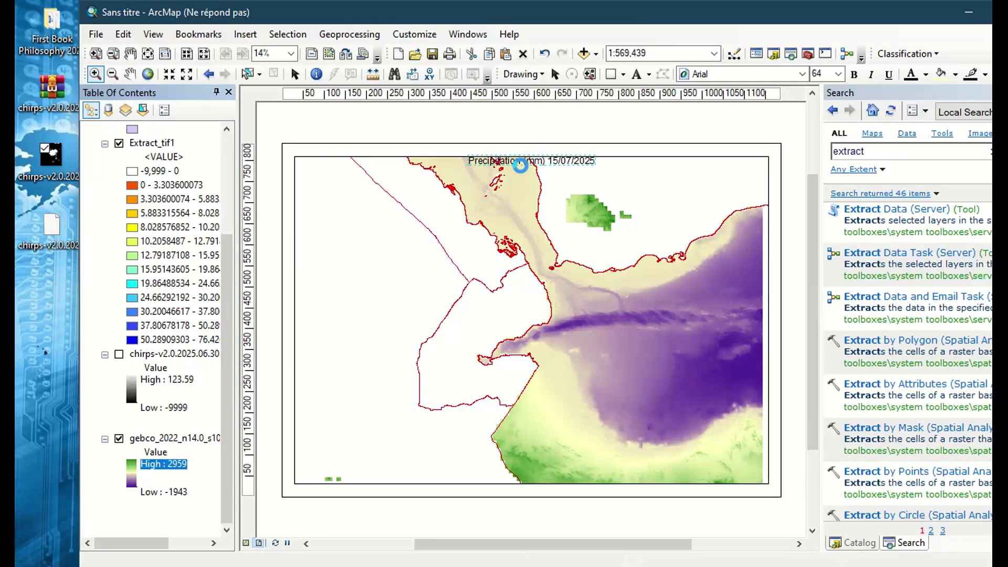
# Shrink the map data frame from its upper edge so that it starts just below the title
pyautogui.click(605, 179)
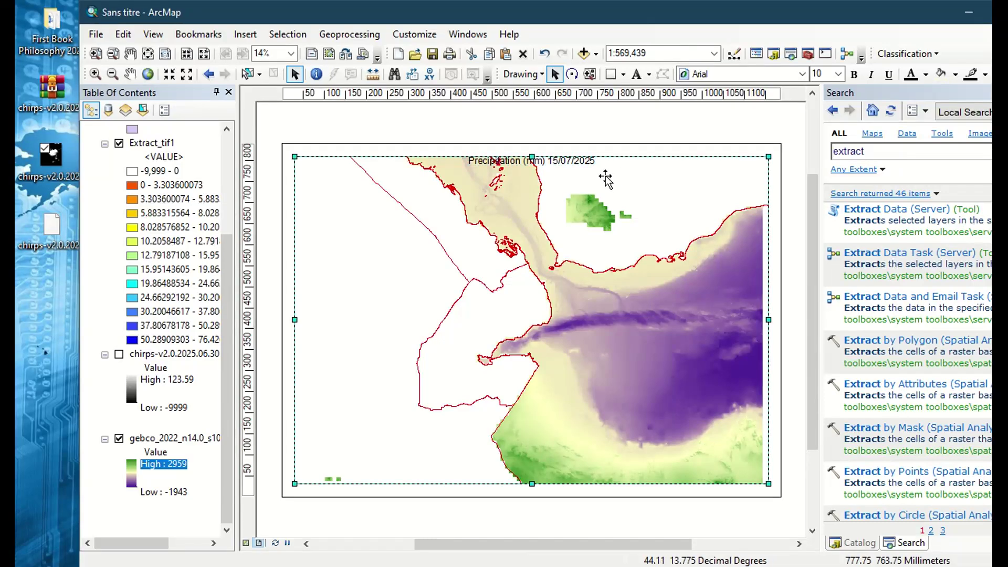
pyautogui.moveTo(532, 157); pyautogui.dragTo(532, 169)
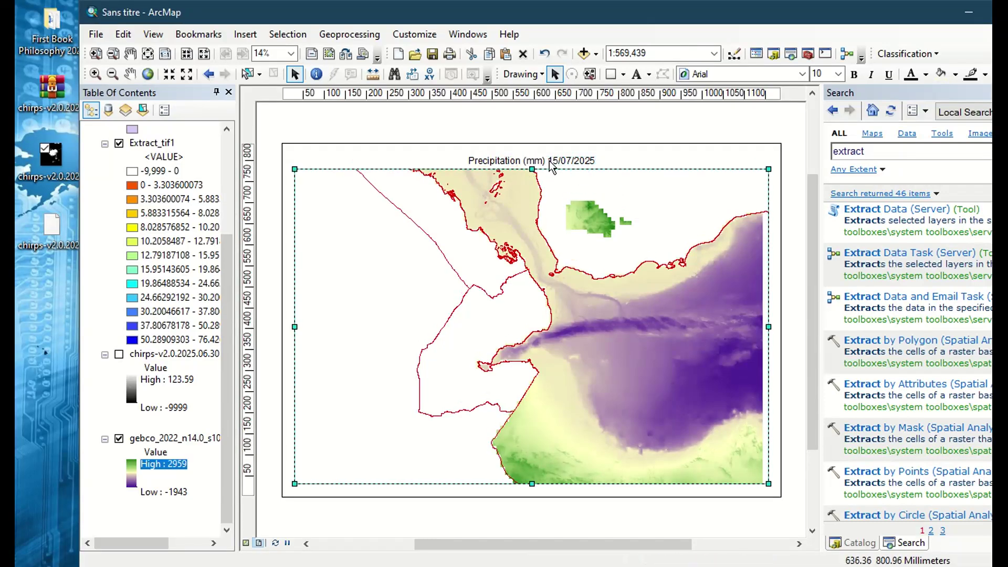
# Set the map title's font size to 100 and make the title bold and underlined
pyautogui.click(551, 162)
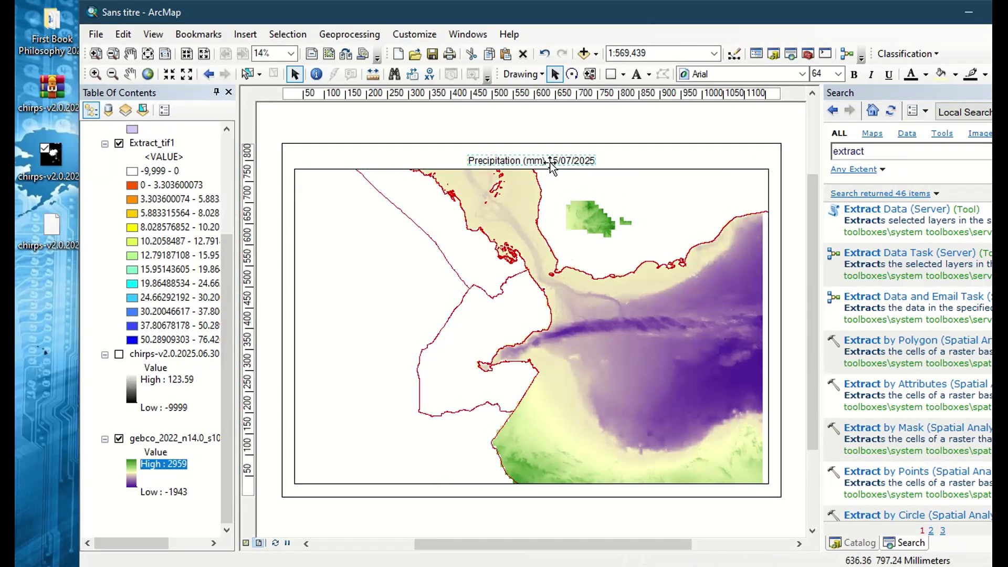
pyautogui.click(637, 77)
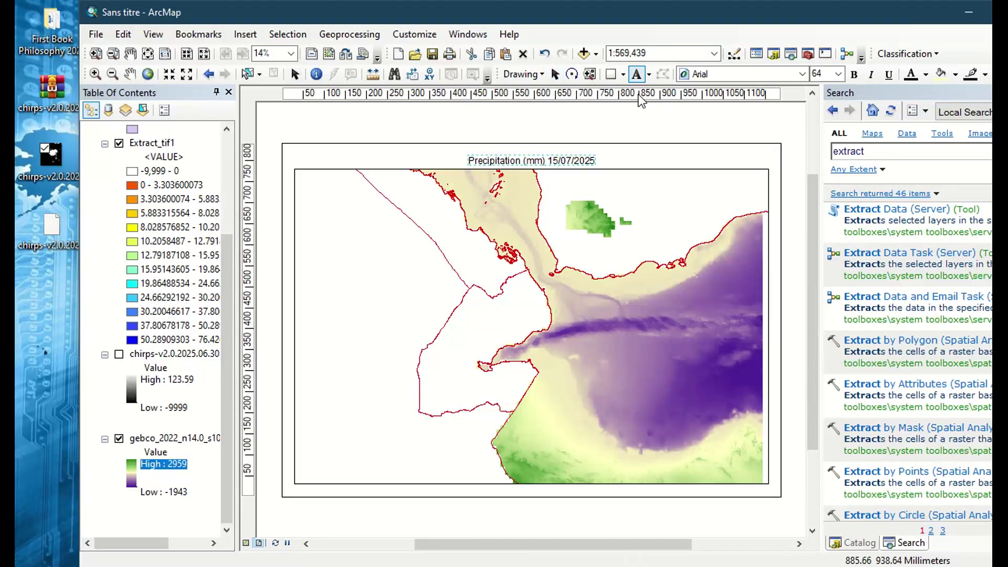
pyautogui.click(650, 75)
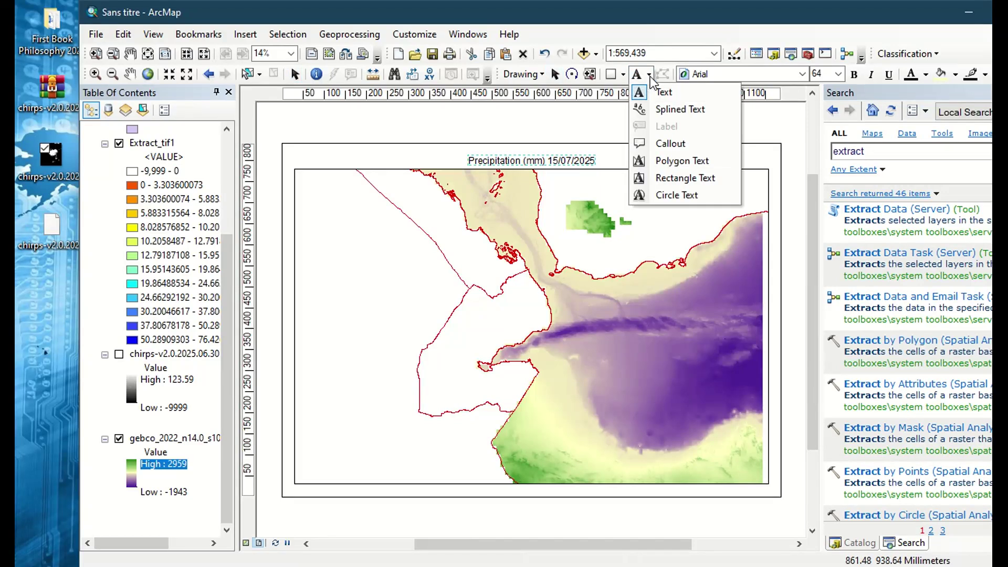
pyautogui.click(623, 74)
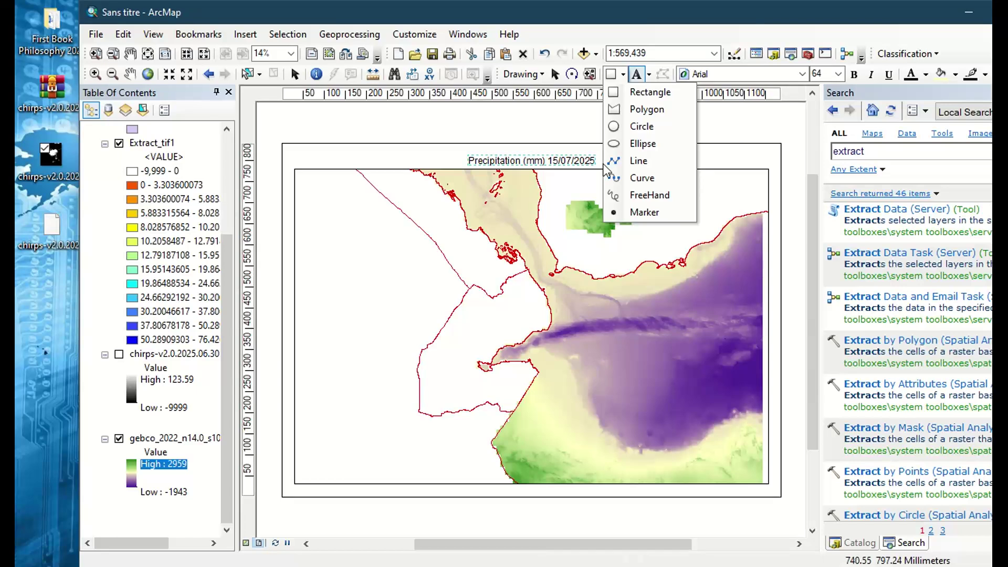
pyautogui.click(637, 74)
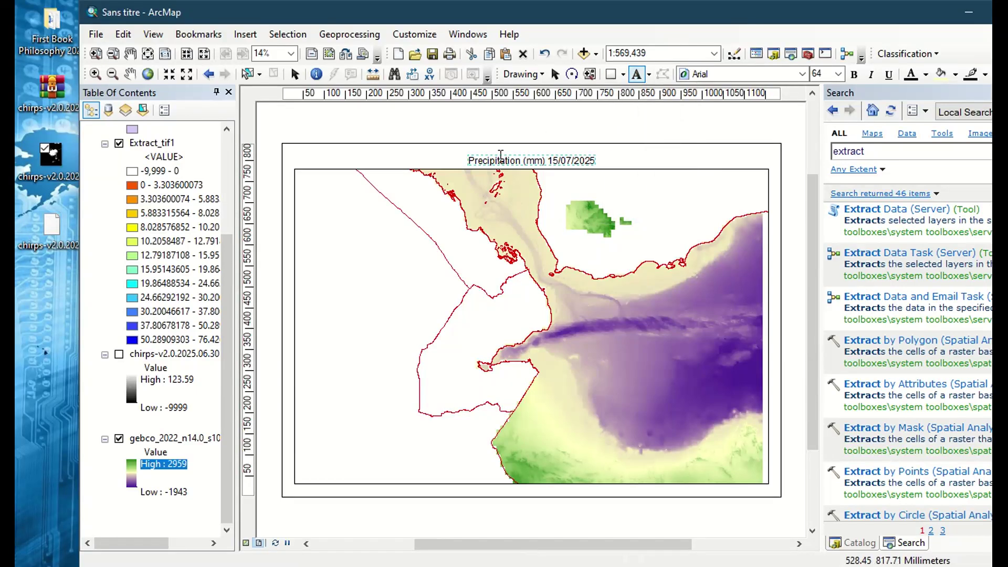
pyautogui.doubleClick(555, 166)
pyautogui.click(827, 76)
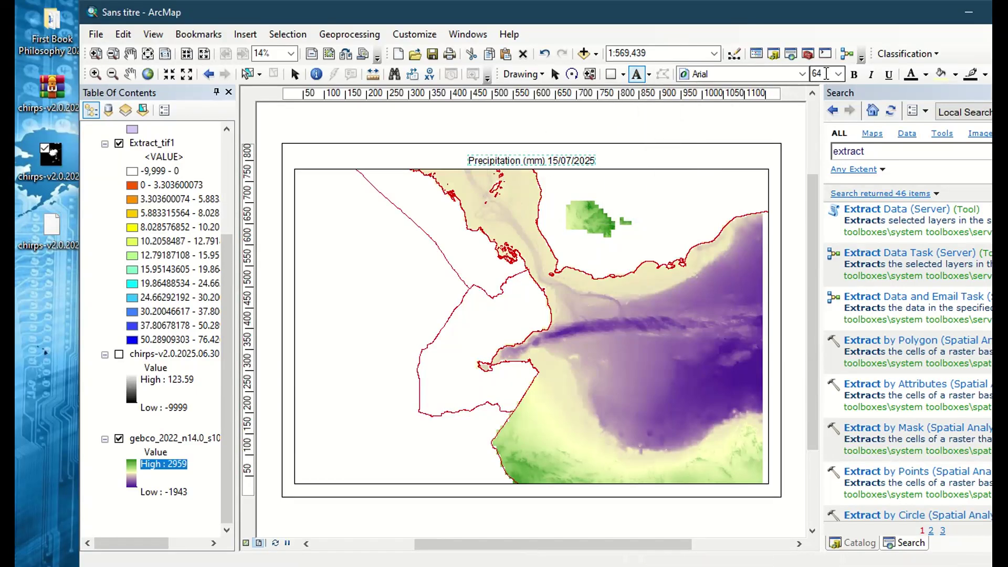
pyautogui.click(827, 76)
pyautogui.write('100')
pyautogui.press('Return')
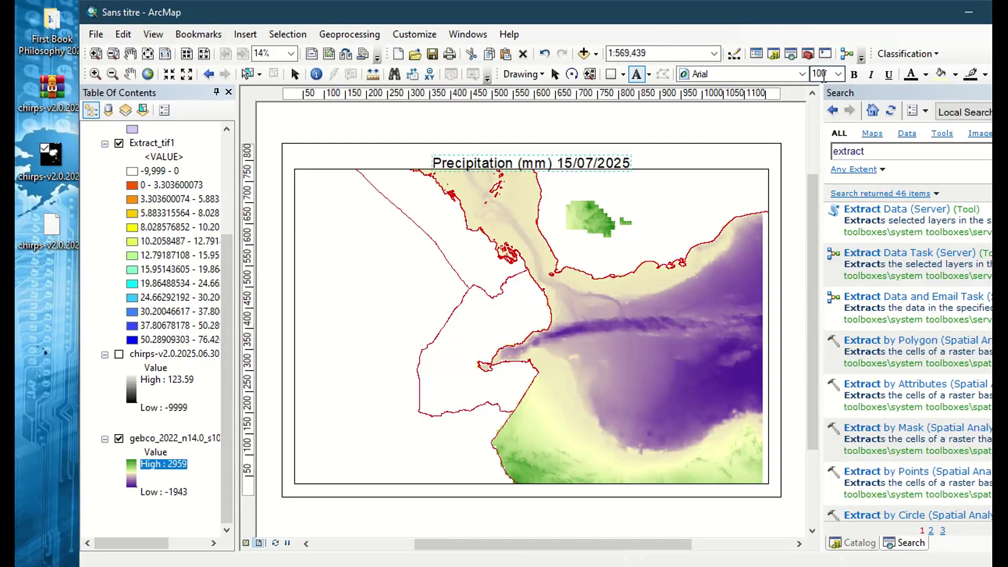
pyautogui.click(858, 74)
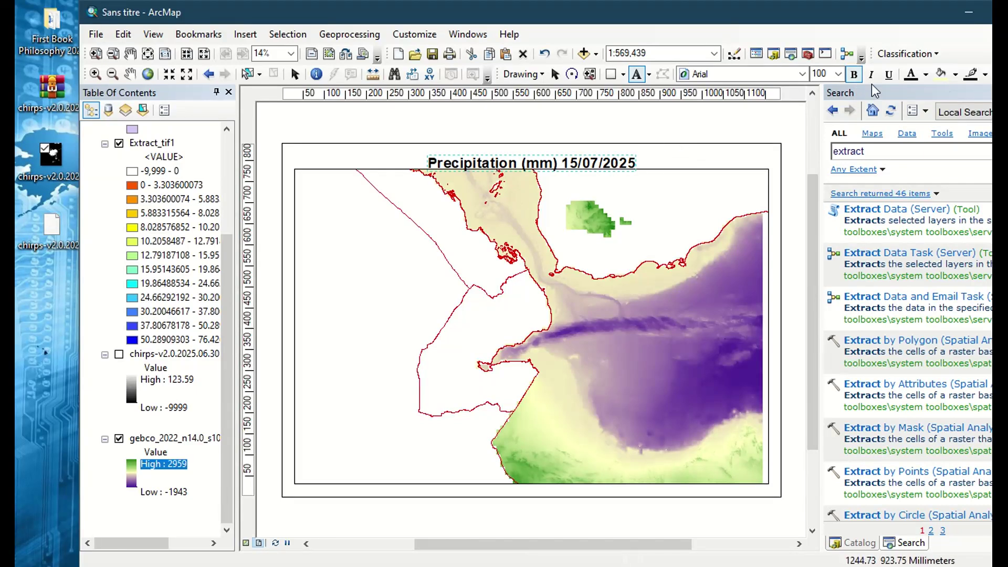
pyautogui.click(889, 75)
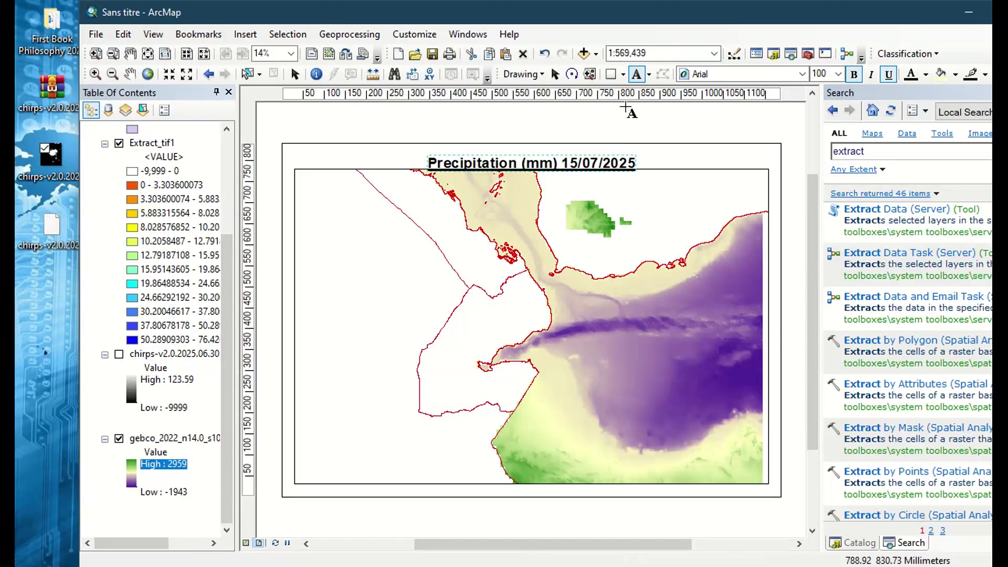
# Move the title up into the band between the page border and the map data frame
pyautogui.click(649, 74)
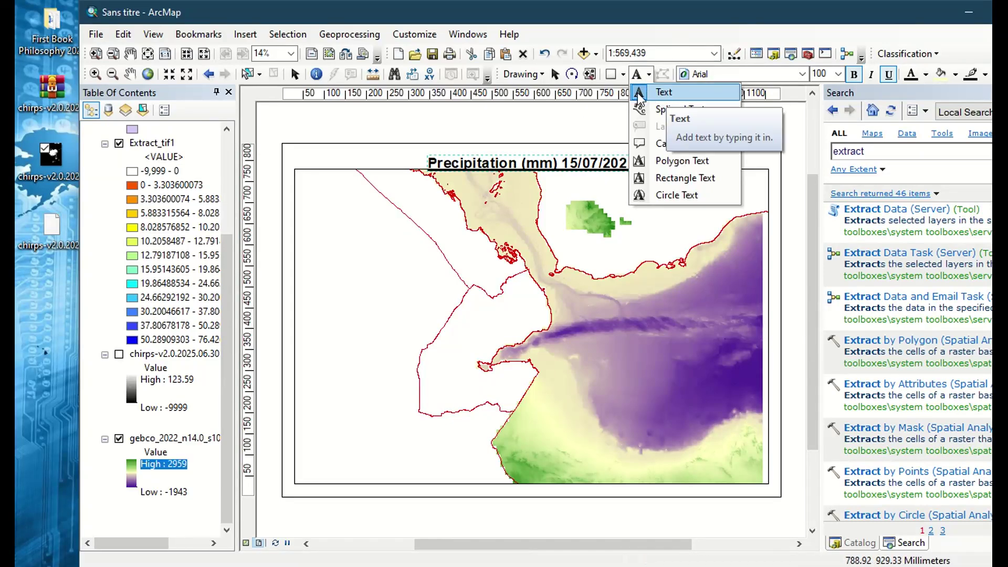
pyautogui.click(664, 93)
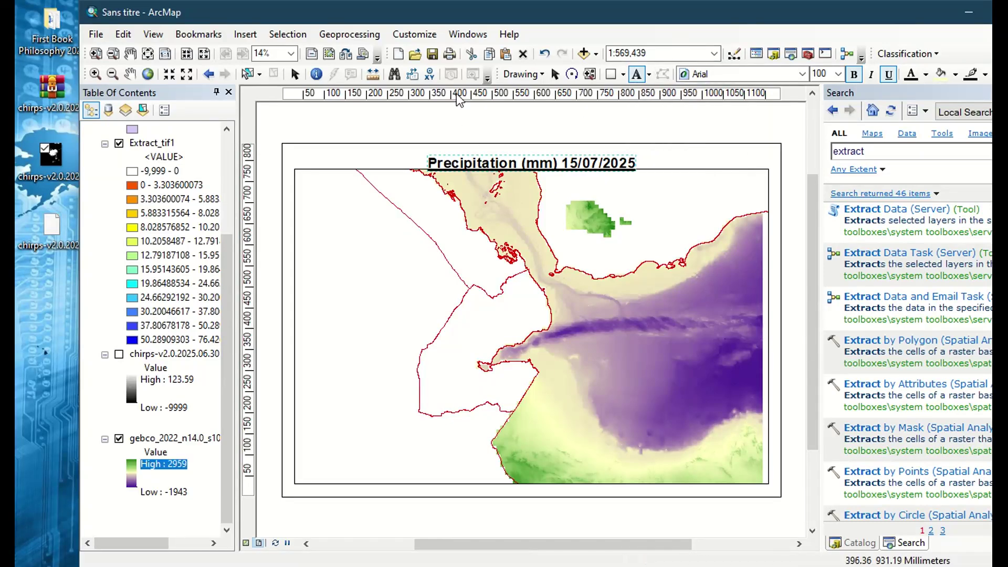
pyautogui.click(556, 75)
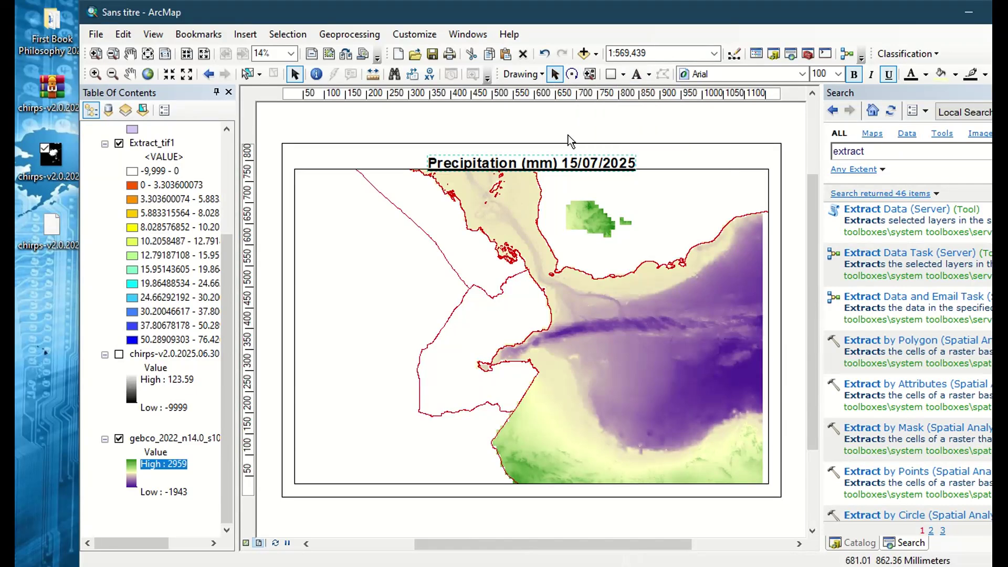
pyautogui.moveTo(570, 160); pyautogui.dragTo(570, 151)
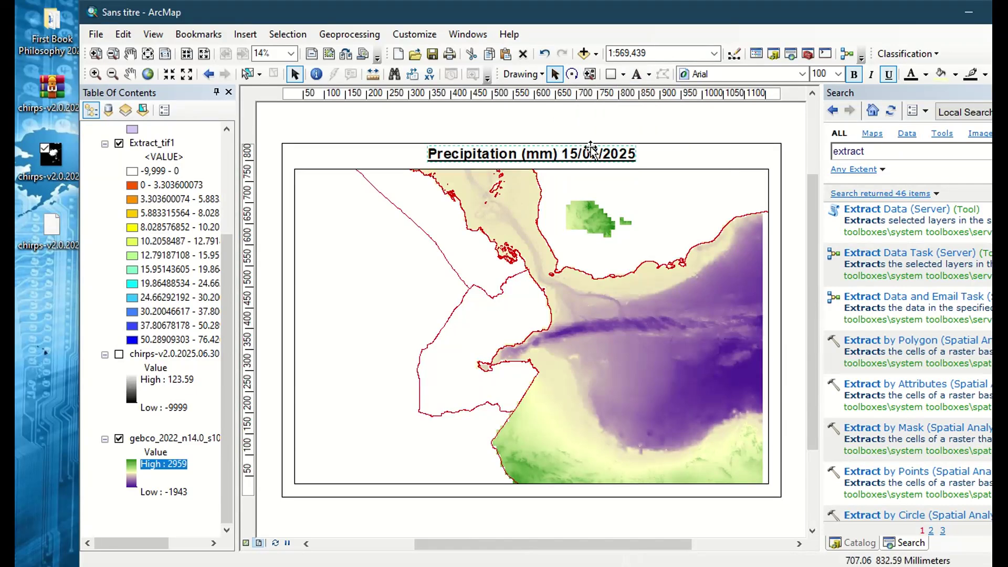
pyautogui.click(668, 136)
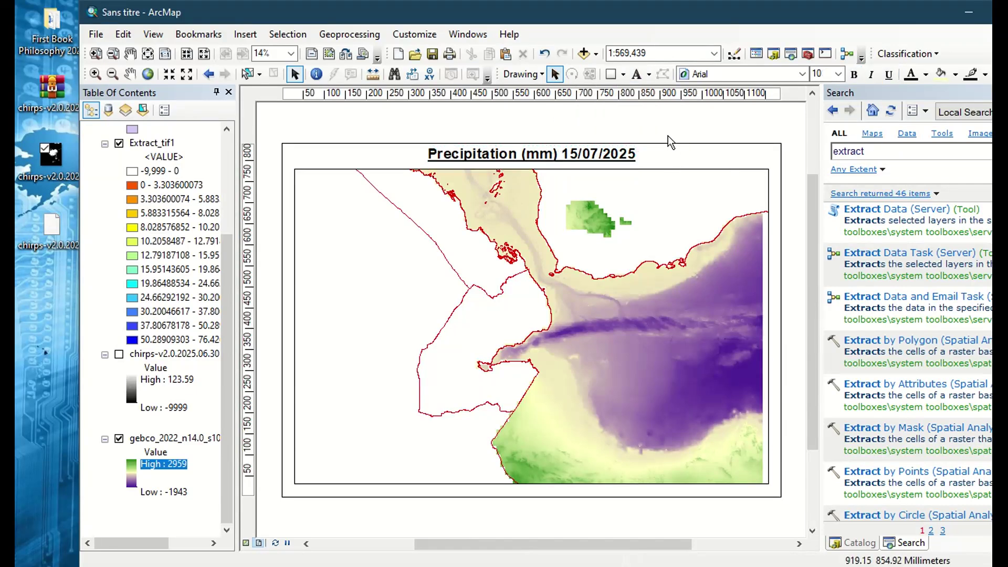
pyautogui.click(638, 75)
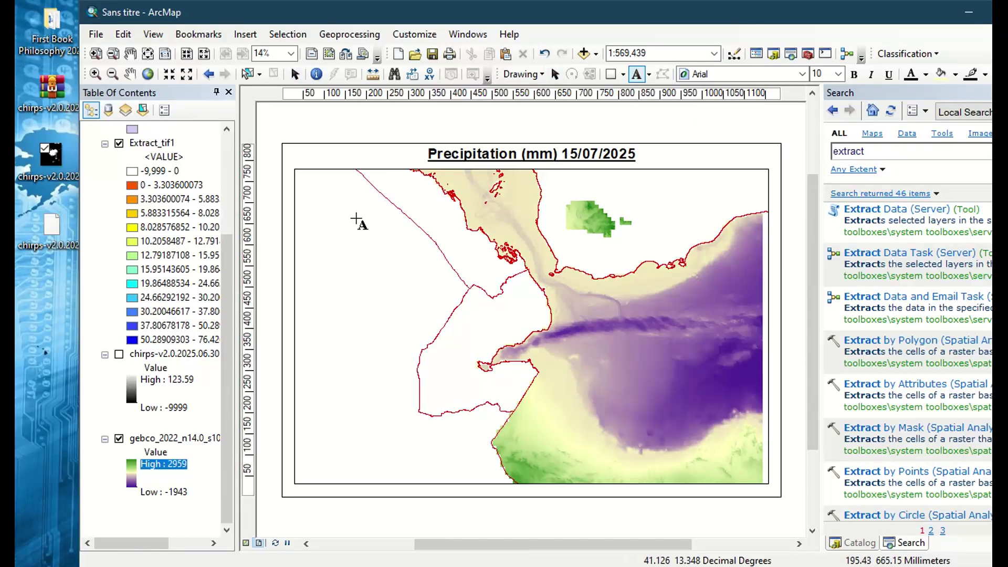
pyautogui.click(329, 159)
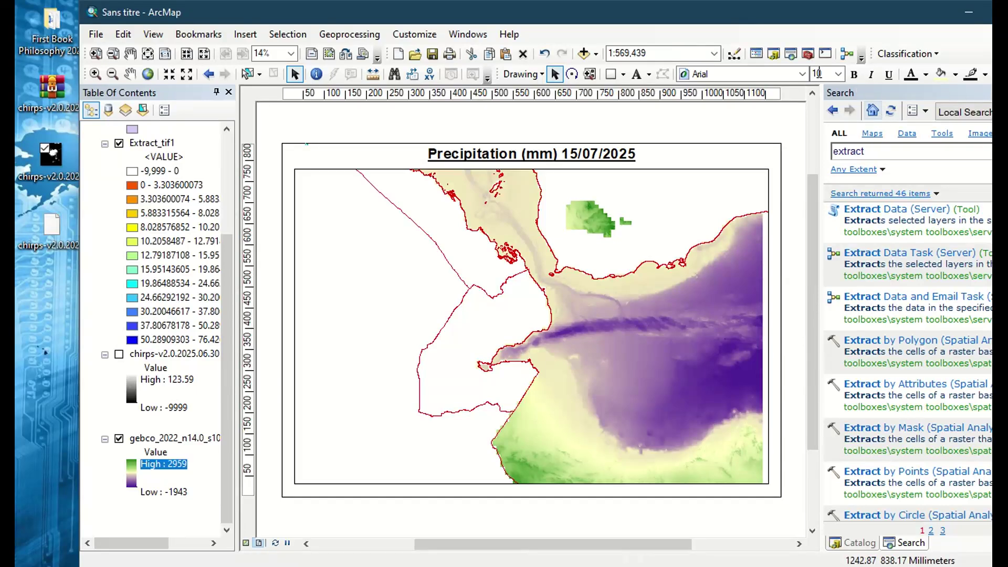
pyautogui.press('Return')
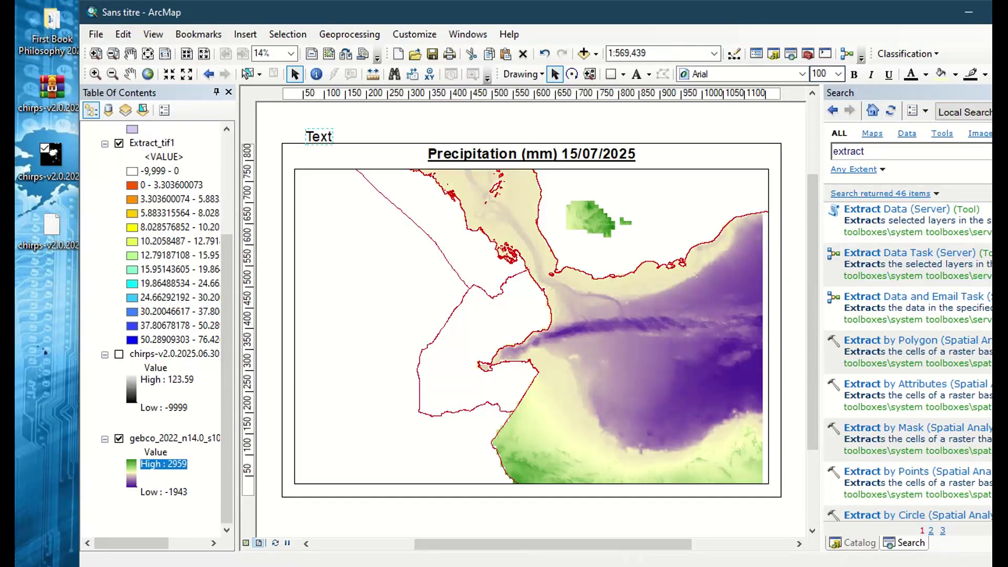
pyautogui.moveTo(327, 139); pyautogui.dragTo(400, 158)
pyautogui.rightClick(399, 156)
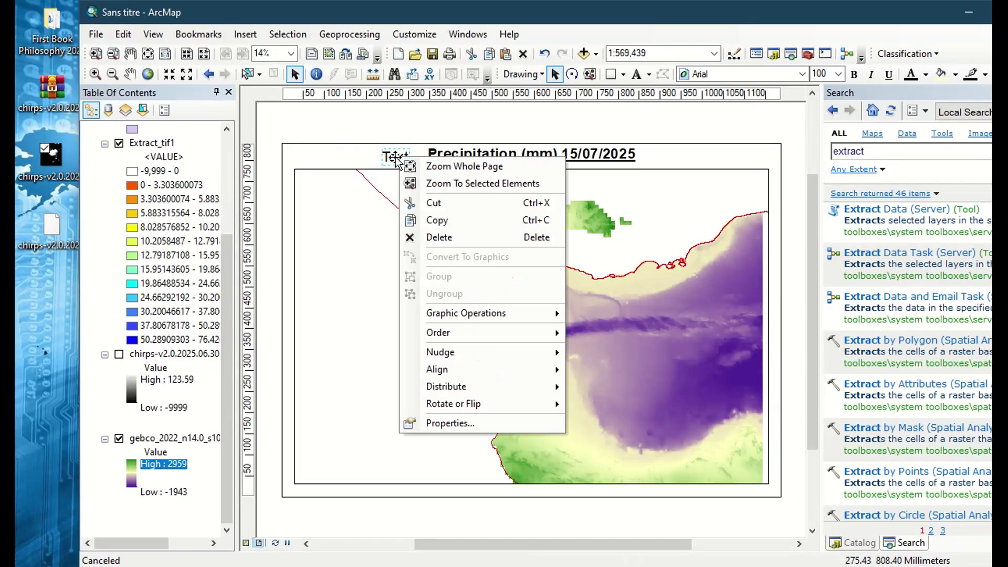
pyautogui.click(393, 158)
pyautogui.rightClick(397, 160)
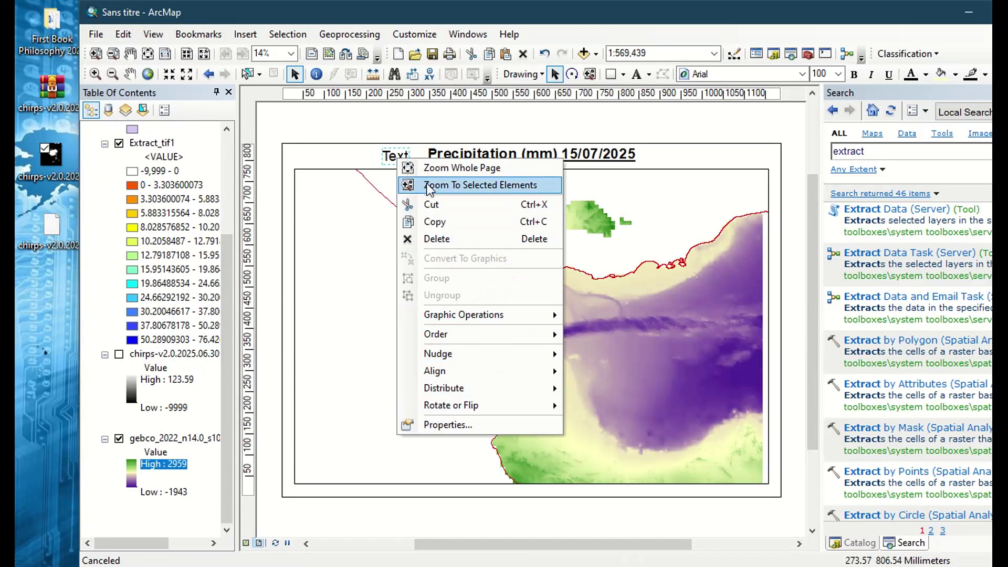
pyautogui.click(470, 426)
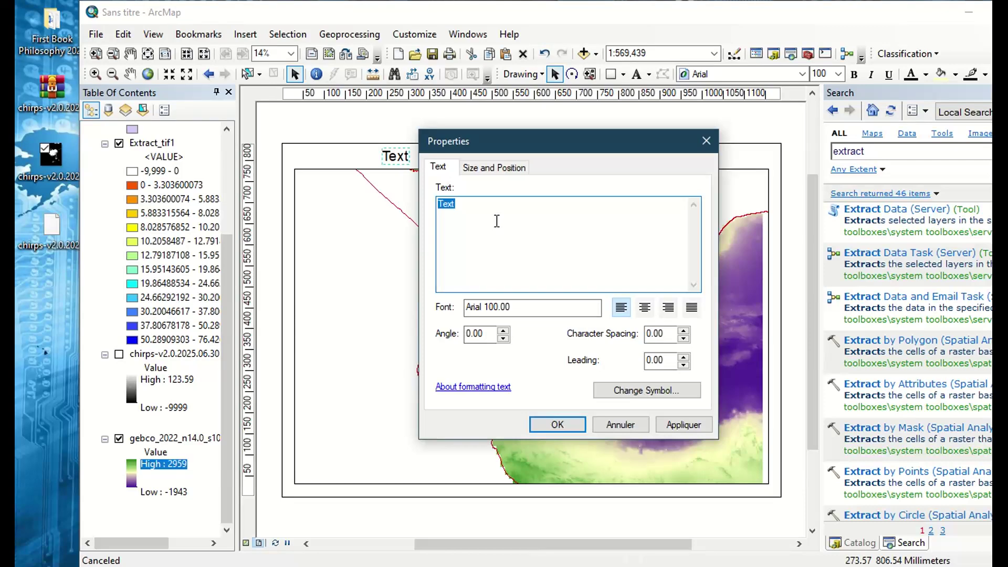
pyautogui.click(632, 425)
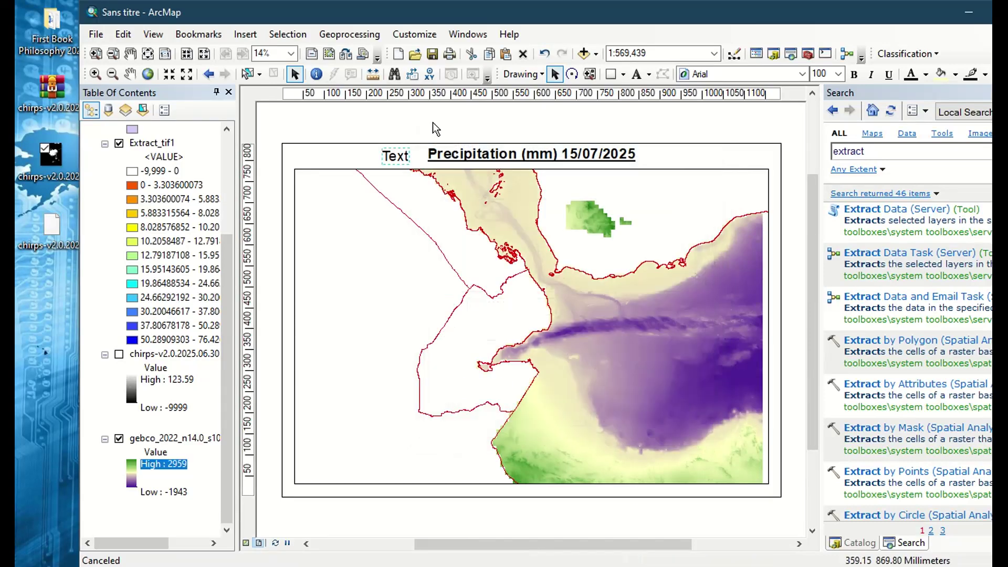
pyautogui.rightClick(403, 156)
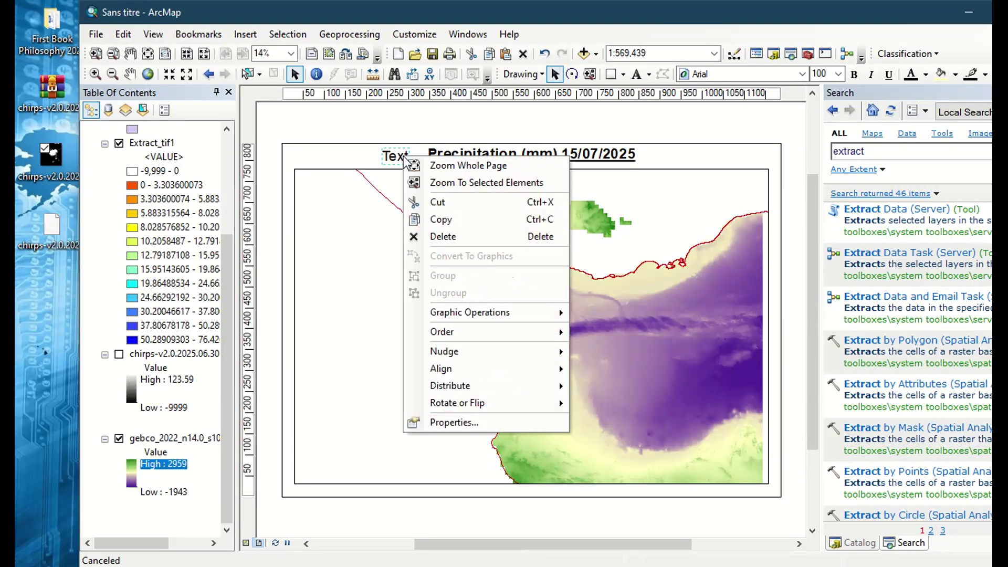
pyautogui.click(442, 237)
# Insert the ESRI North 3 north arrow, enlarge it to about 150 mm tall, and place it in the map frame's upper-left corner
pyautogui.click(246, 34)
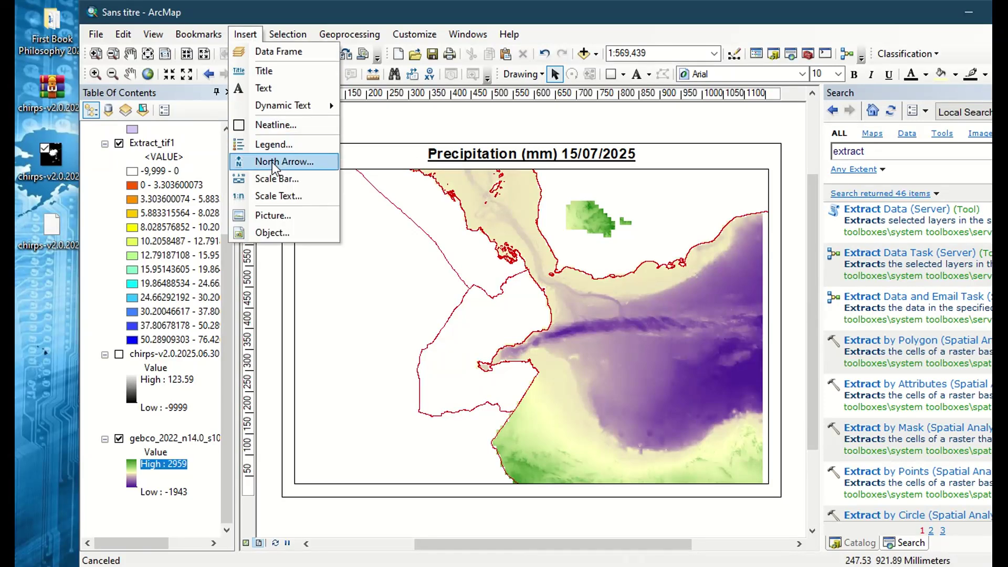
pyautogui.click(272, 163)
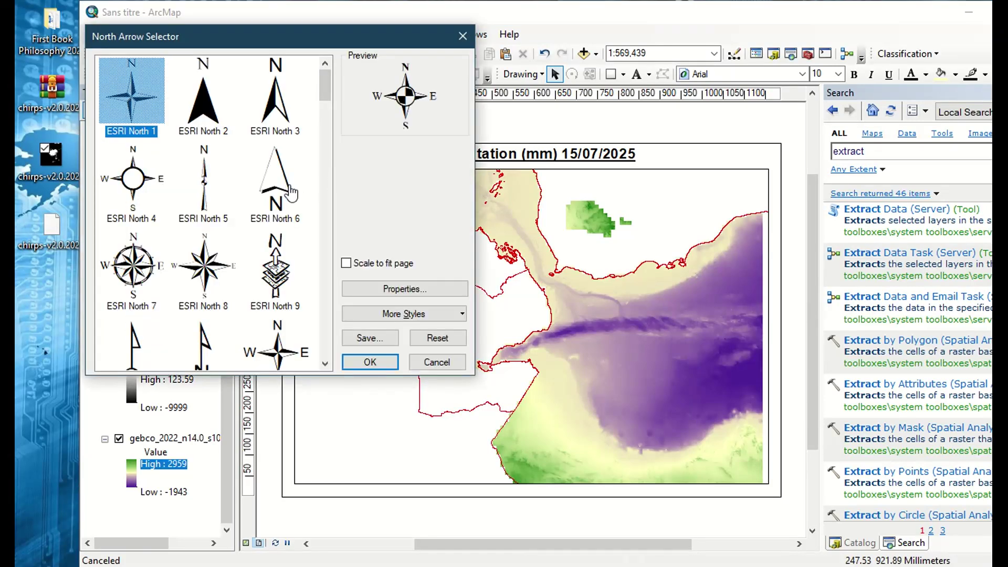
pyautogui.click(294, 190)
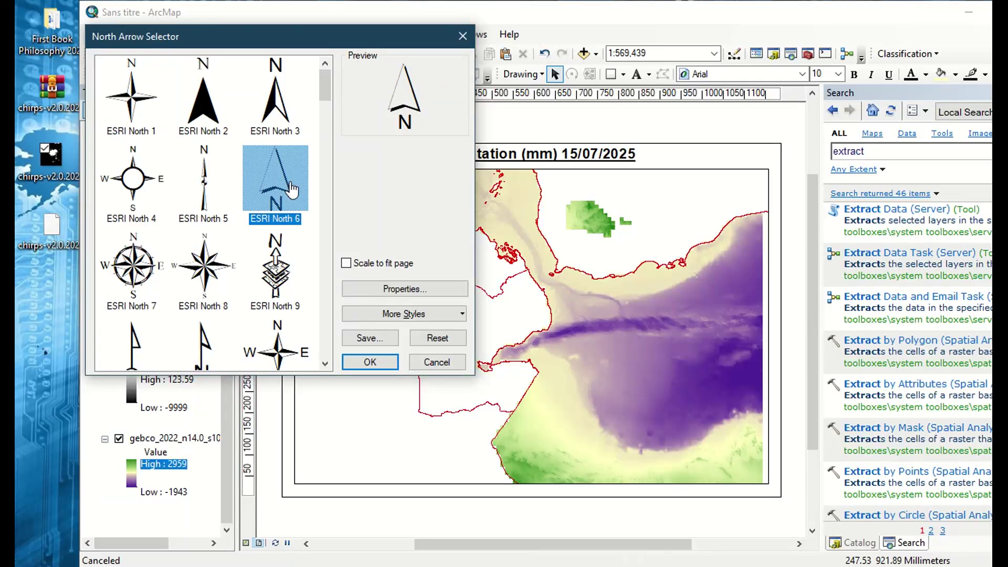
pyautogui.click(284, 89)
pyautogui.click(378, 365)
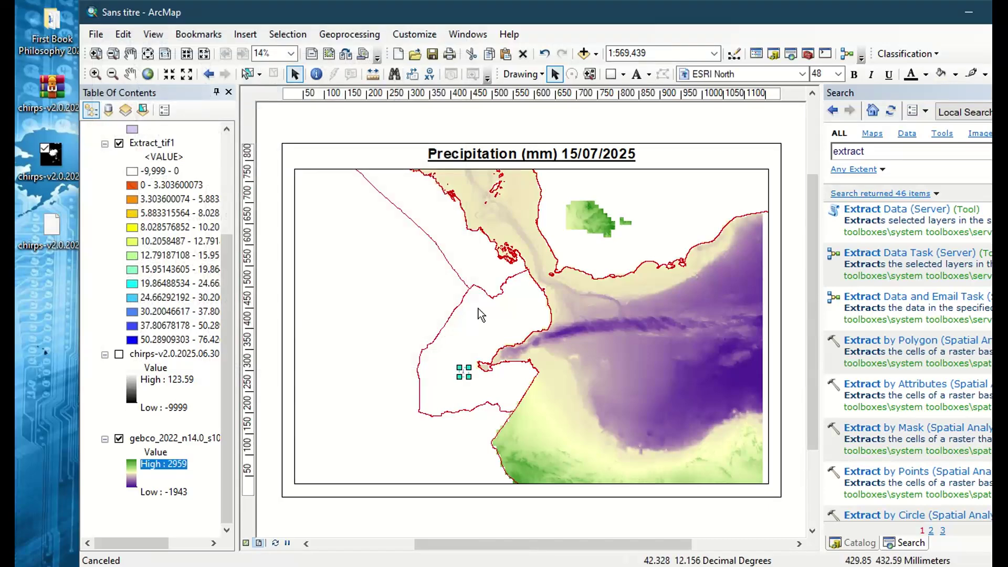
pyautogui.moveTo(475, 364); pyautogui.dragTo(490, 311)
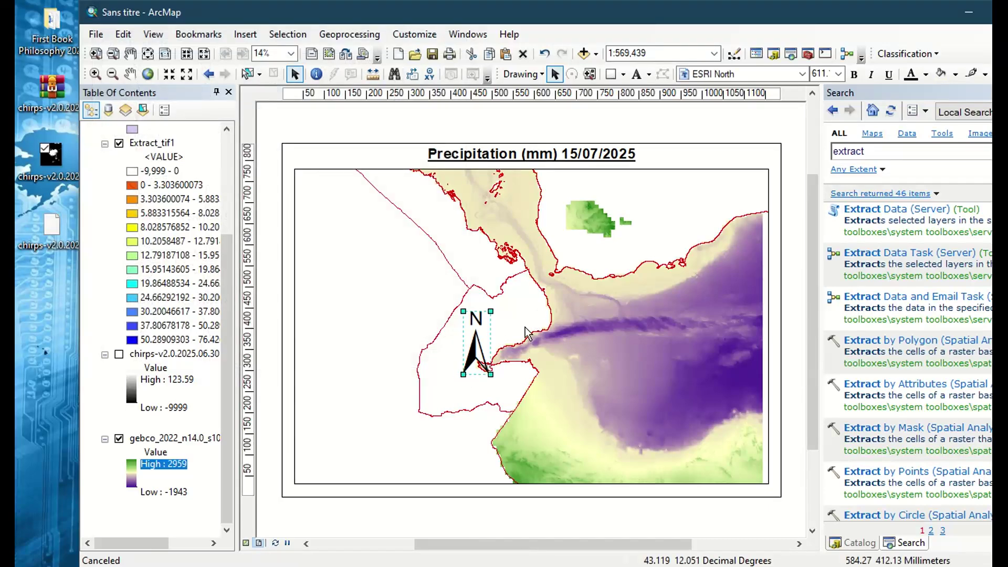
pyautogui.moveTo(479, 356); pyautogui.dragTo(329, 224)
# Insert a legend containing only the Extract_tif1 layer, keeping the default title, frame, patch and spacing settings
pyautogui.click(246, 35)
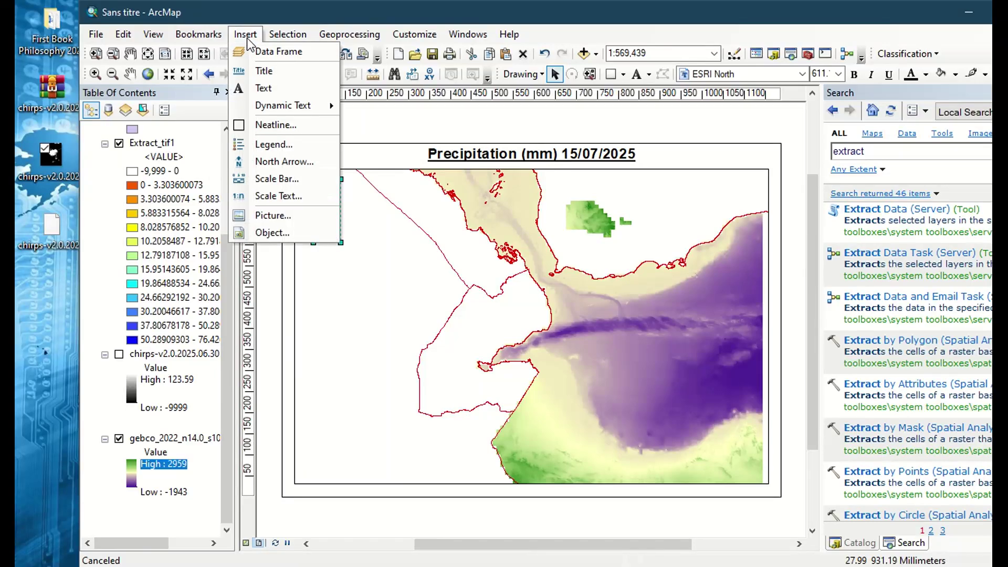
pyautogui.click(279, 144)
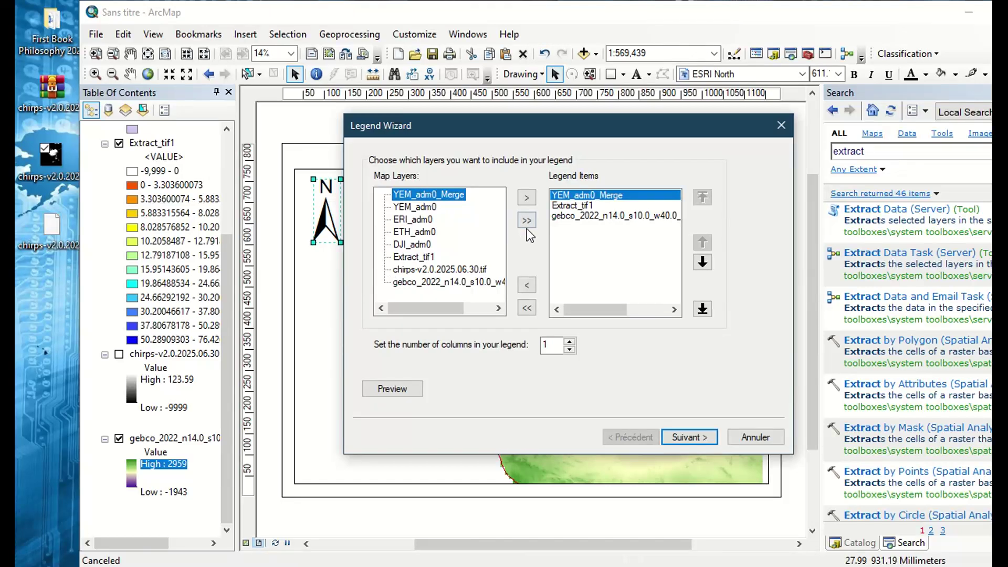
pyautogui.click(527, 308)
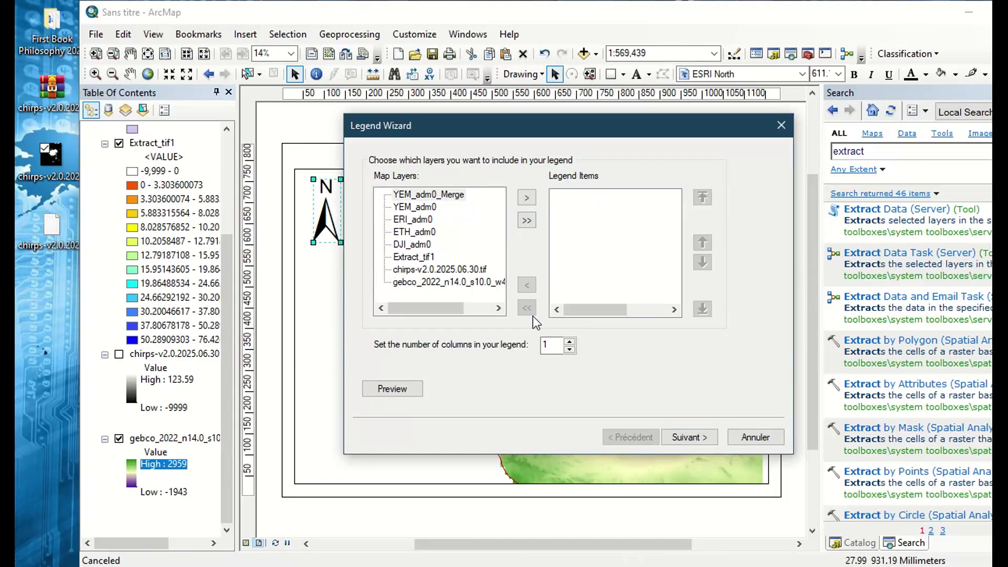
pyautogui.click(427, 256)
pyautogui.click(526, 197)
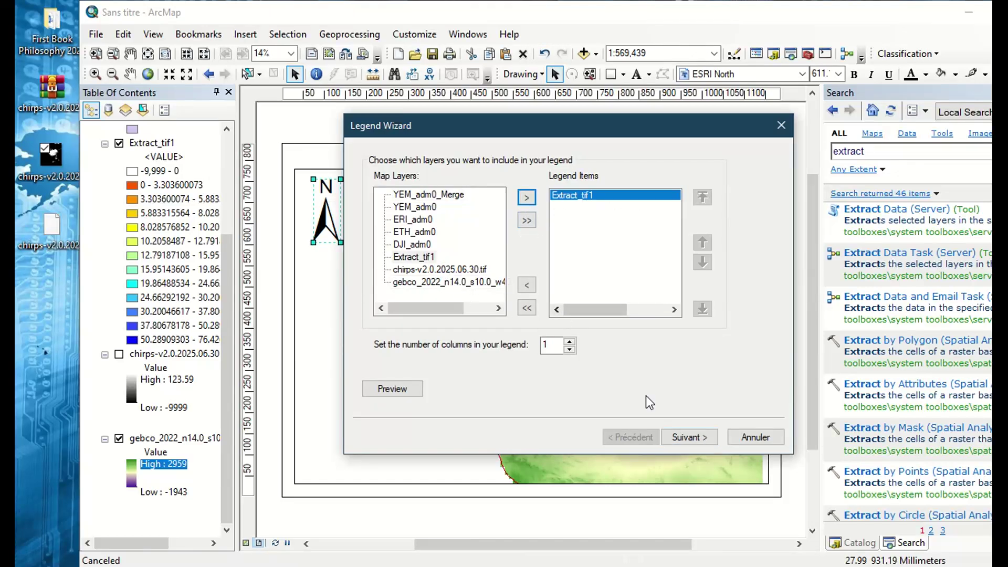
pyautogui.click(689, 437)
pyautogui.click(690, 438)
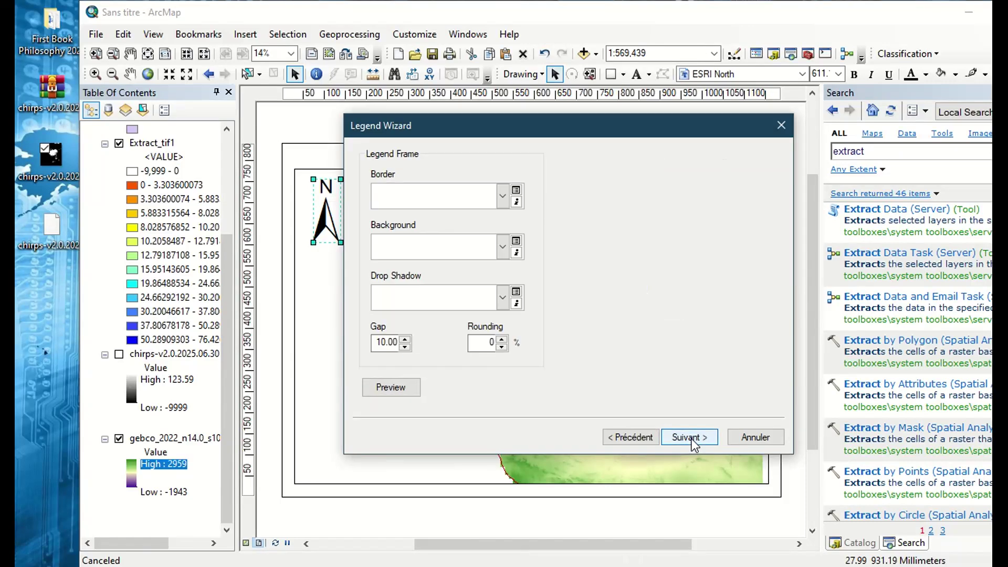
pyautogui.click(689, 437)
pyautogui.click(689, 437)
pyautogui.click(690, 438)
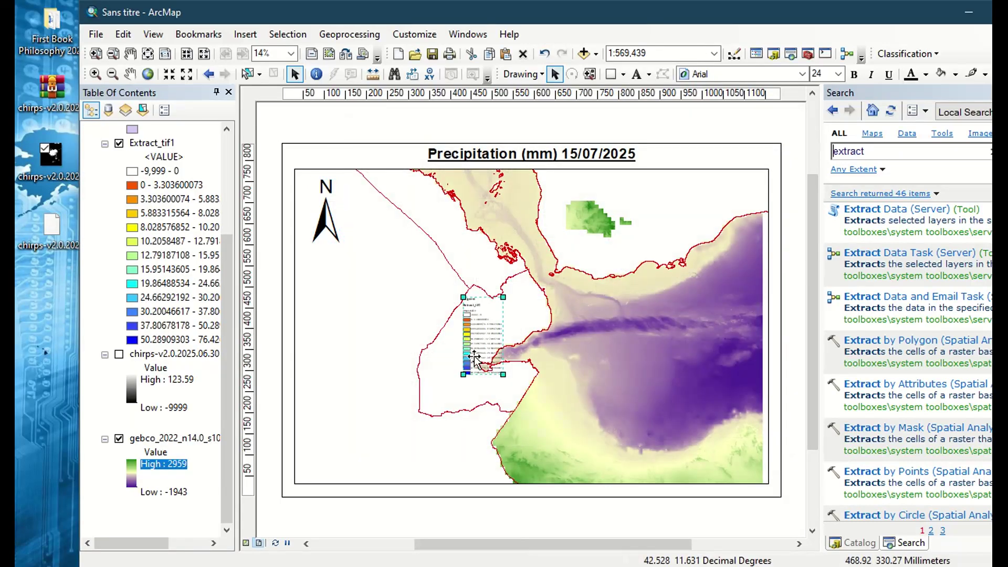
# Enlarge the legend to roughly twice its size and move it into the blank lower-left area of the map frame
pyautogui.moveTo(463, 297); pyautogui.dragTo(405, 215)
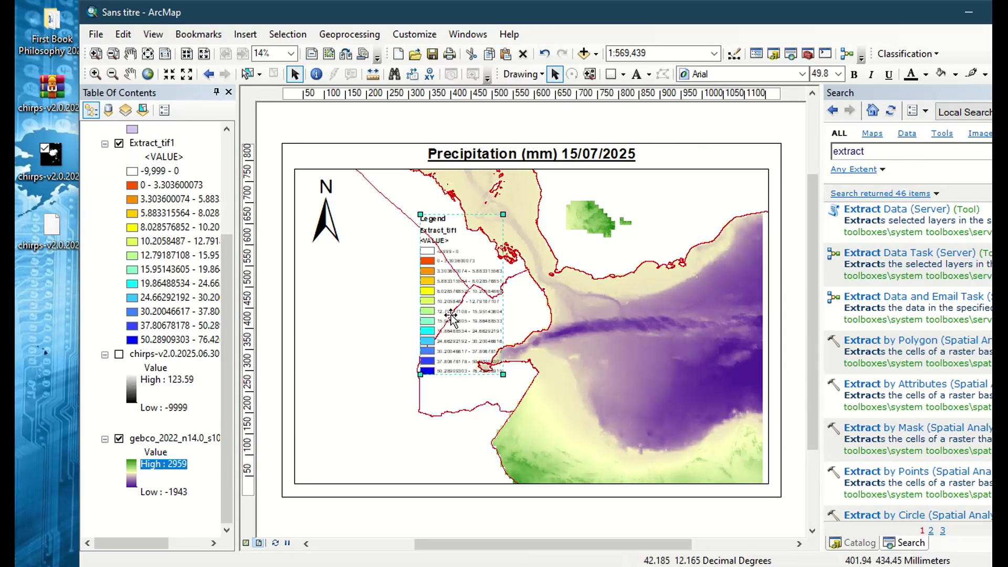
pyautogui.moveTo(448, 315); pyautogui.dragTo(348, 379)
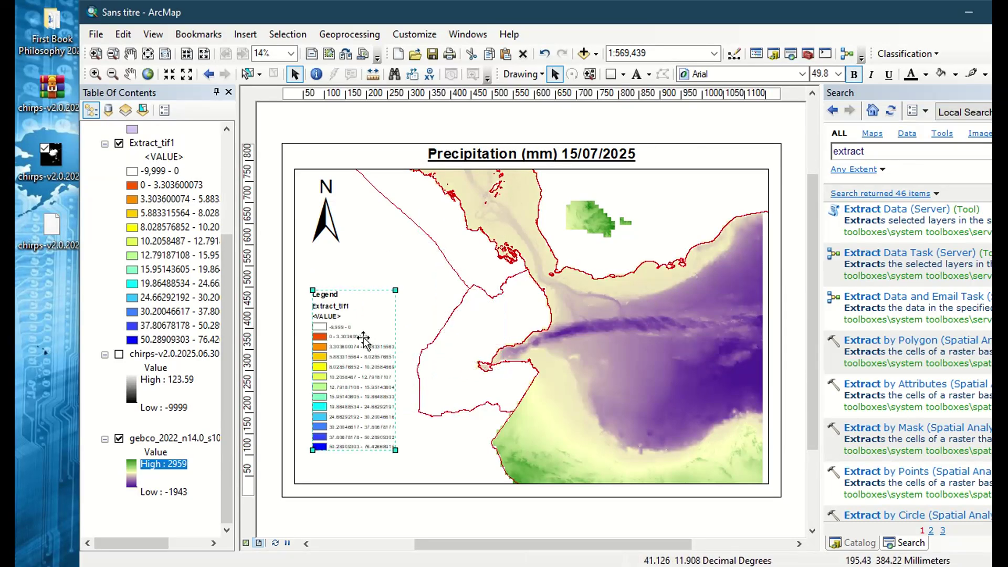
# Format the class labels of the Extract_tif1 layer's classified symbology as numeric with 5 significant digits
pyautogui.click(167, 148)
pyautogui.rightClick(167, 152)
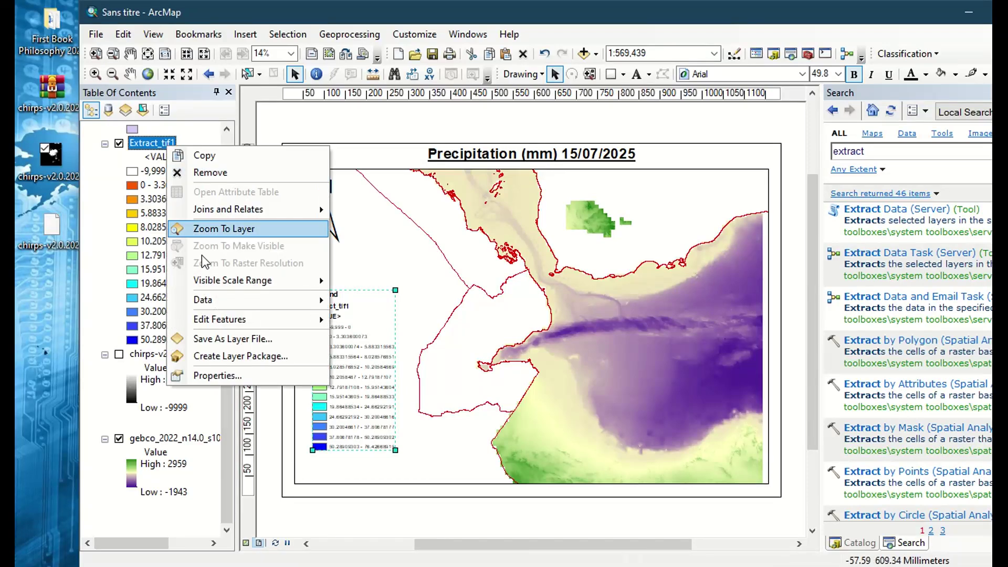
pyautogui.click(250, 374)
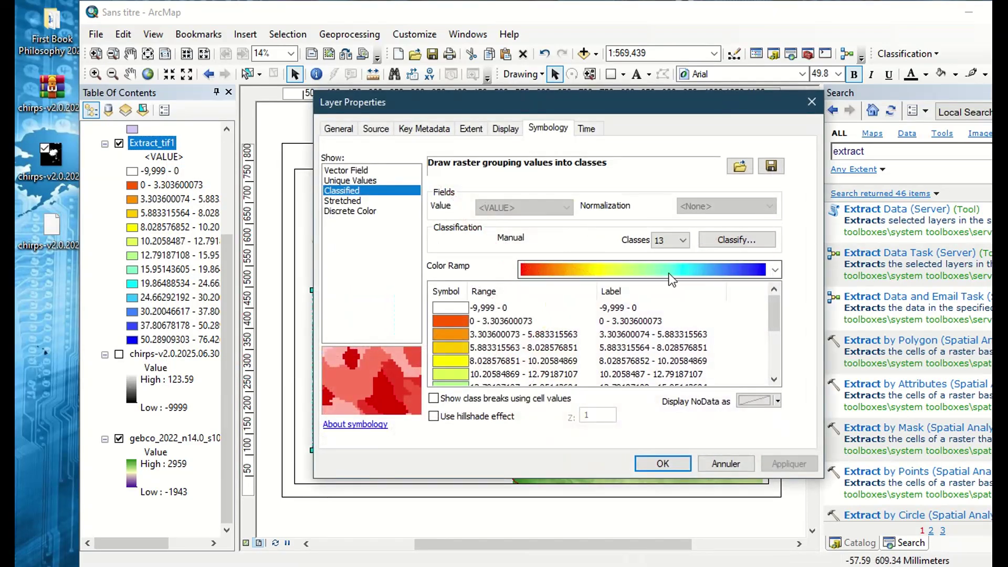
pyautogui.click(523, 293)
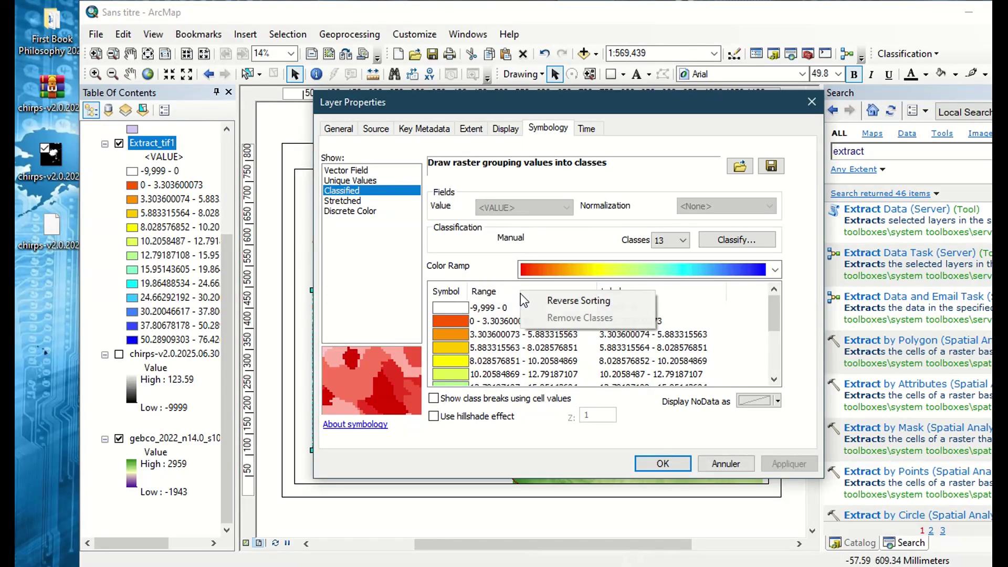
pyautogui.click(661, 294)
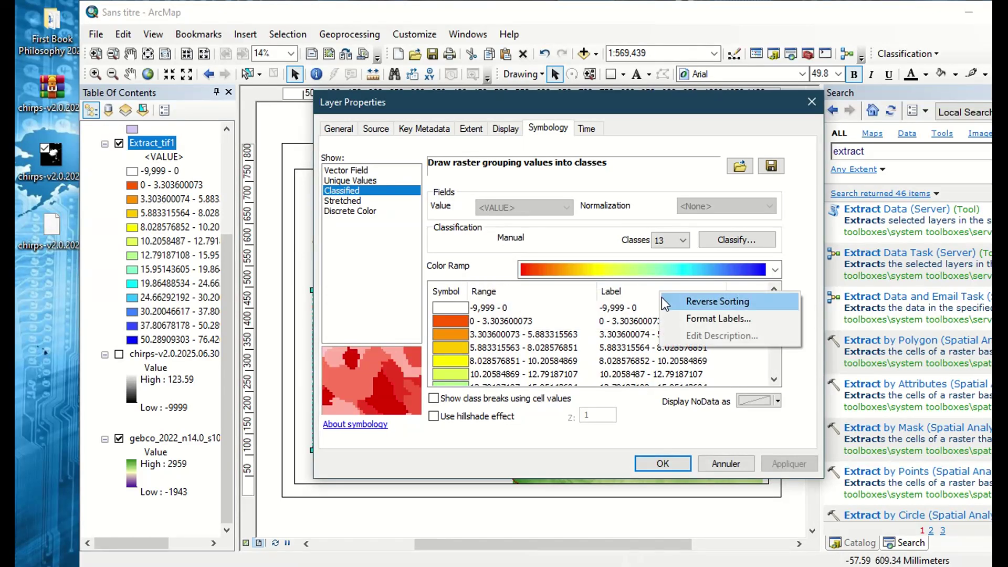
pyautogui.click(638, 288)
pyautogui.click(637, 288)
pyautogui.click(670, 315)
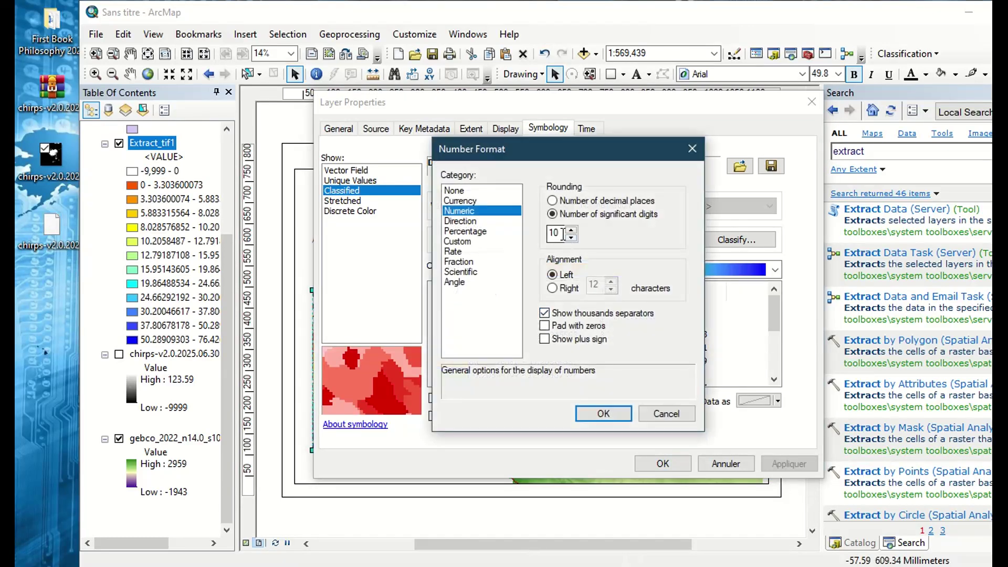
pyautogui.click(602, 414)
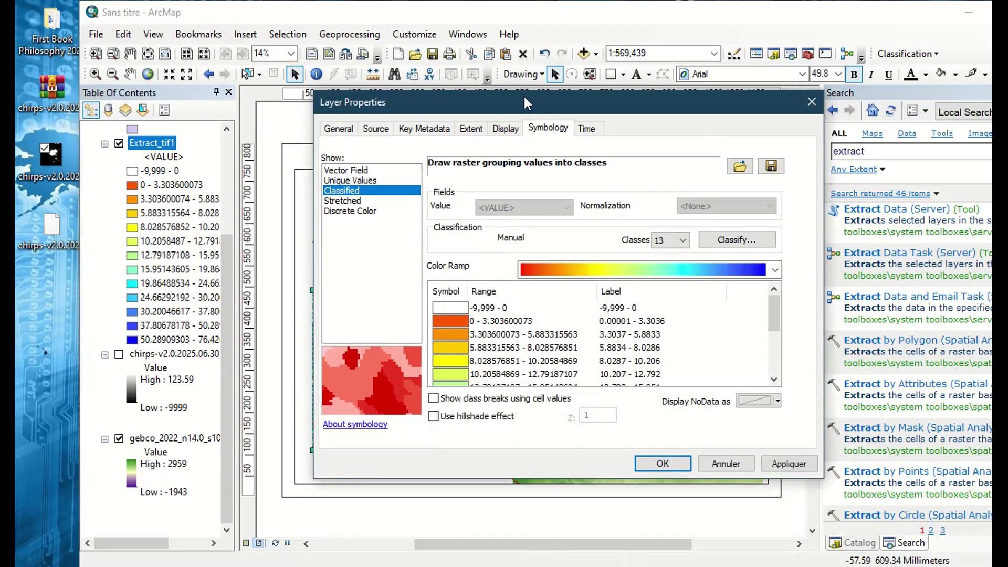
# Reduce the Extract_tif1 class labels to 2 significant digits
pyautogui.click(640, 289)
pyautogui.click(691, 315)
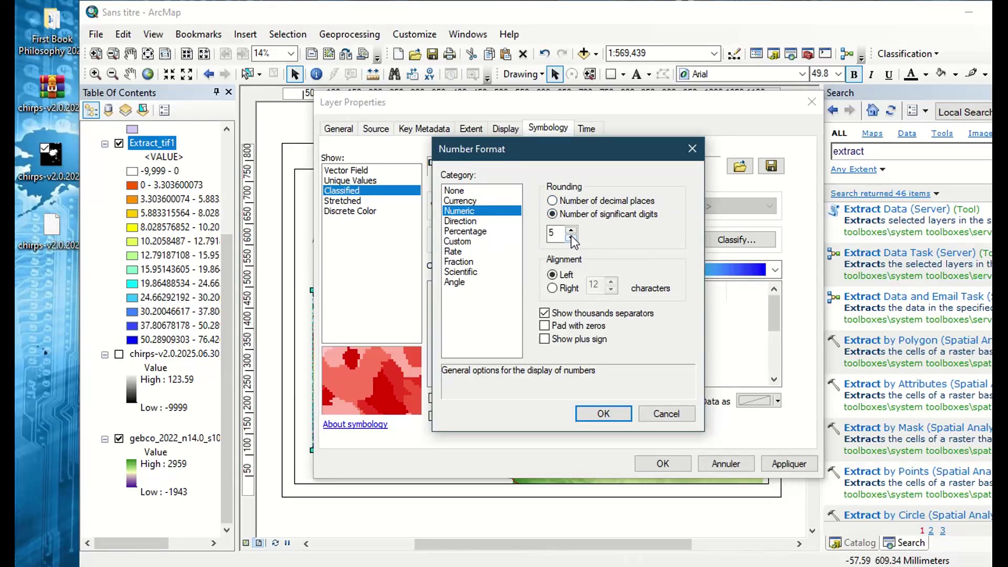
pyautogui.click(604, 415)
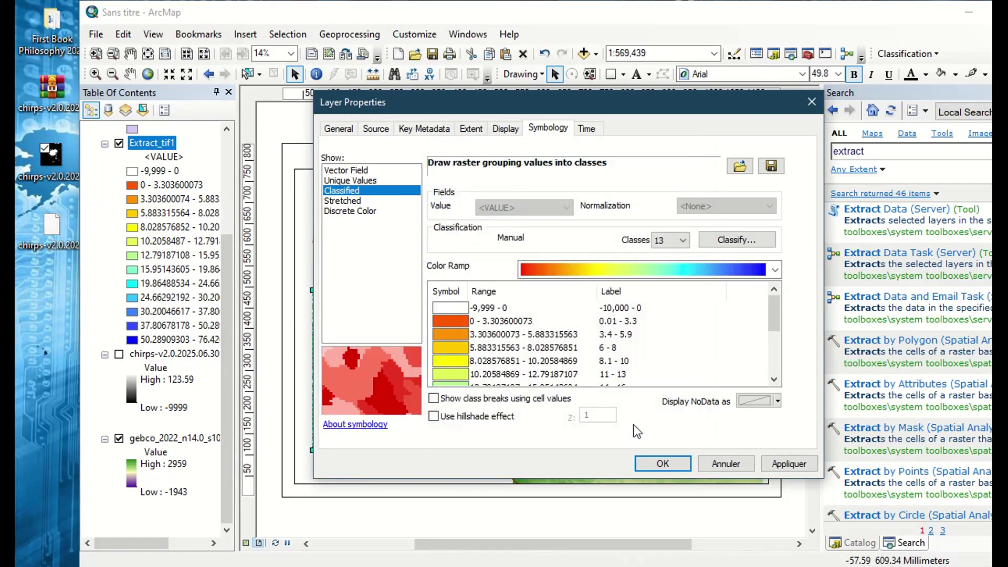
# Set the Extract_tif1 class labels to 3 significant digits and apply the symbology to the layer
pyautogui.rightClick(626, 292)
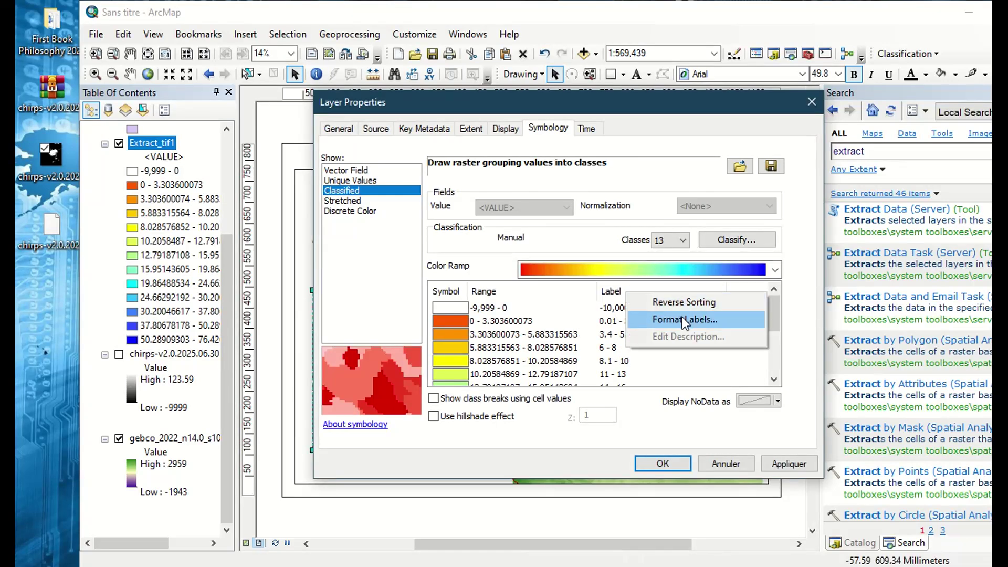
pyautogui.click(683, 318)
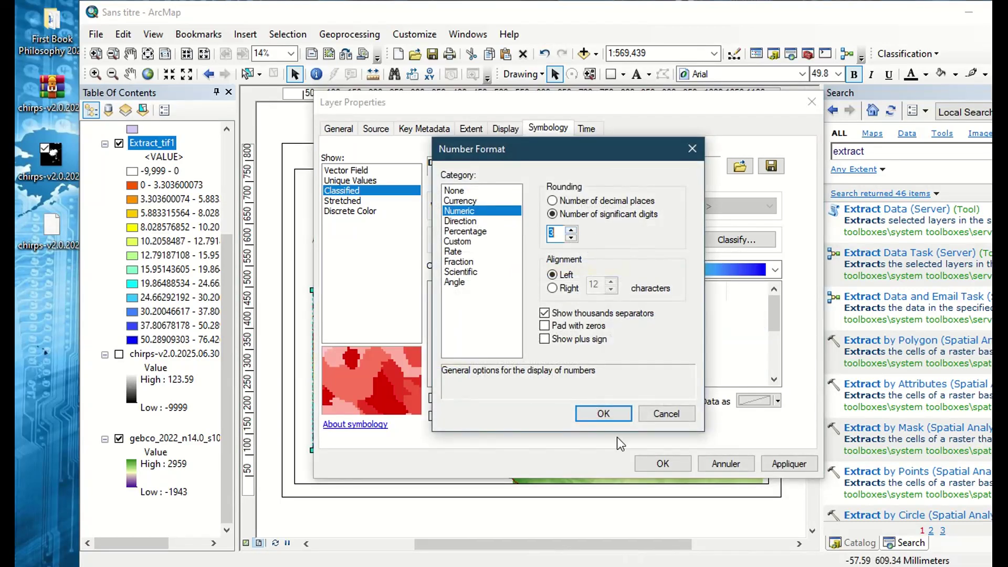
pyautogui.click(604, 413)
pyautogui.click(786, 462)
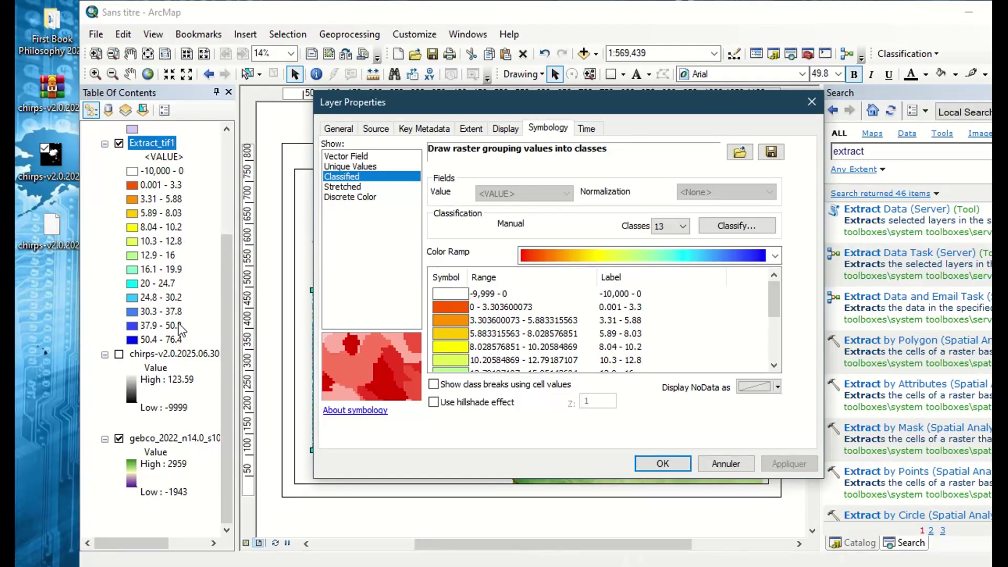
pyautogui.click(660, 463)
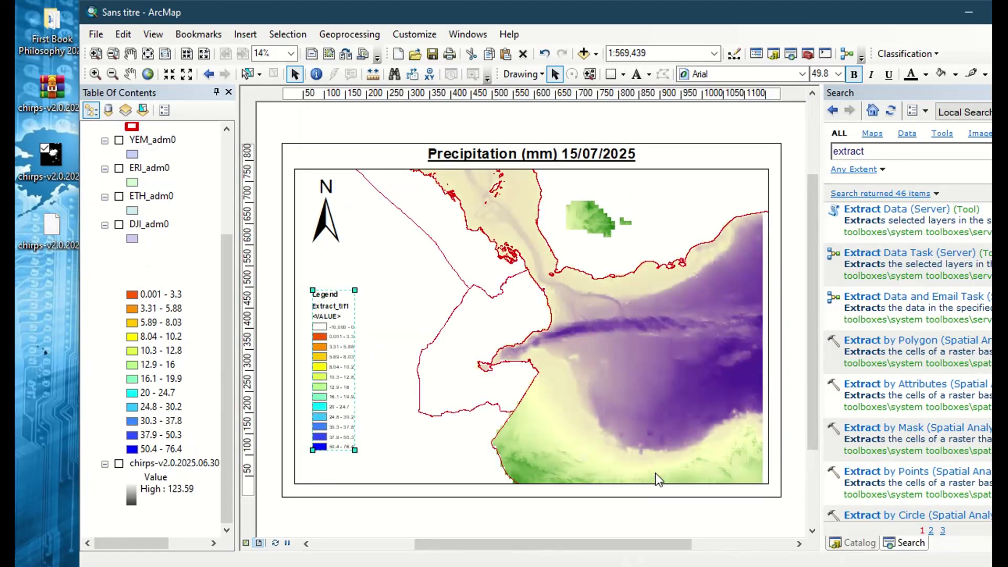
# Make all labels of the legend's Extract_tif1 item bold
pyautogui.rightClick(348, 387)
pyautogui.click(386, 371)
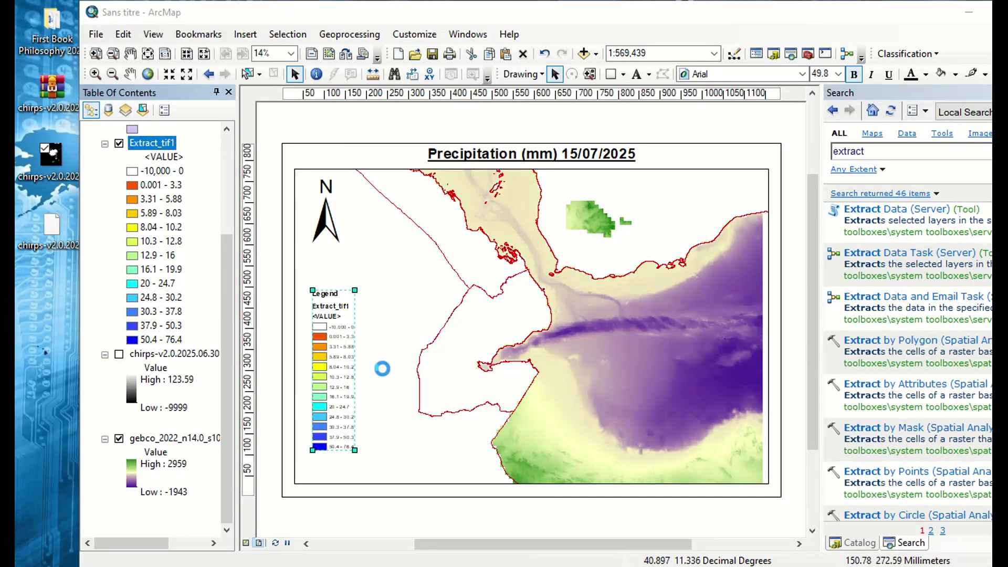
pyautogui.click(636, 213)
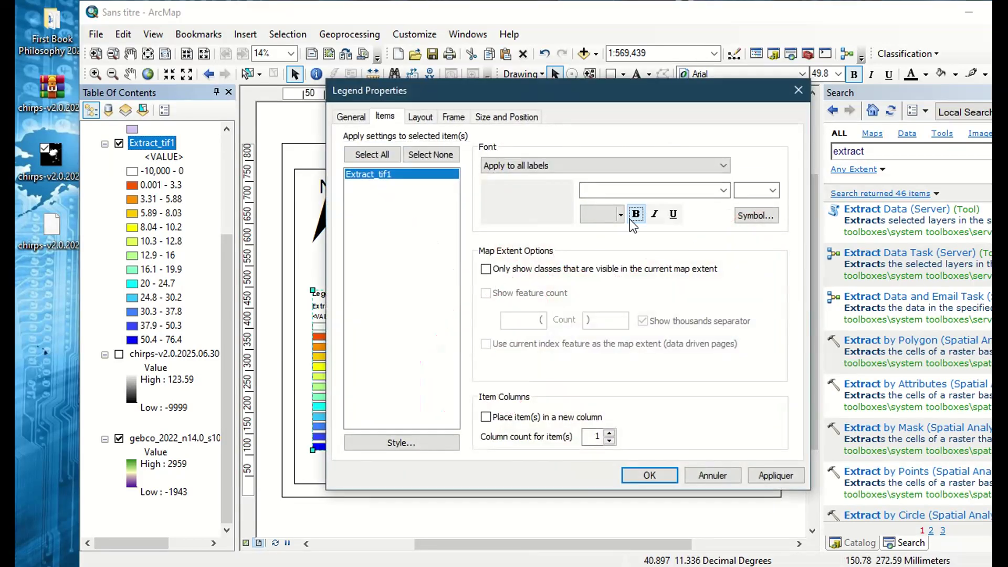
pyautogui.click(649, 475)
# Set the font size of all labels in the legend's Extract_tif1 item to 20 and apply it
pyautogui.rightClick(344, 401)
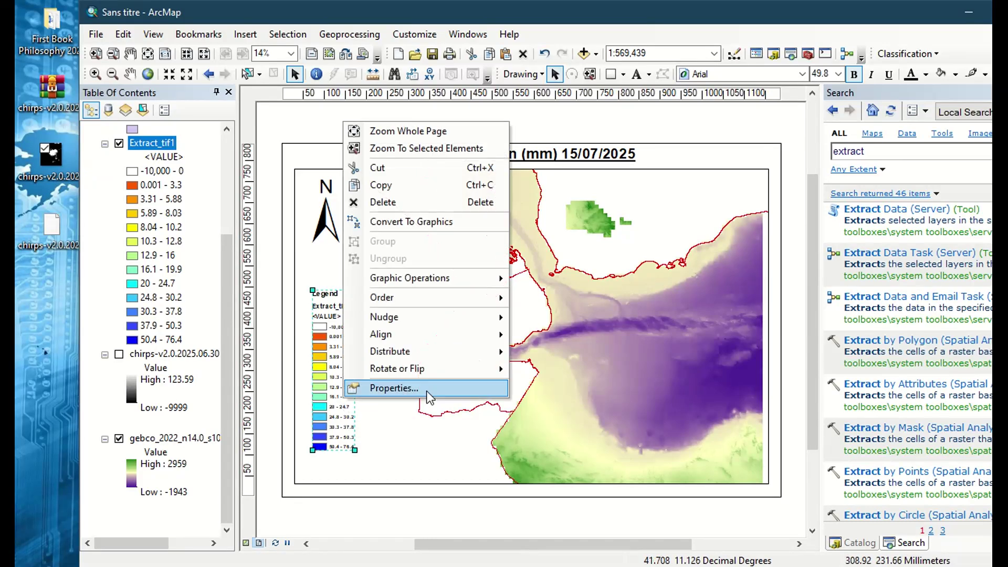
pyautogui.click(427, 390)
pyautogui.click(751, 190)
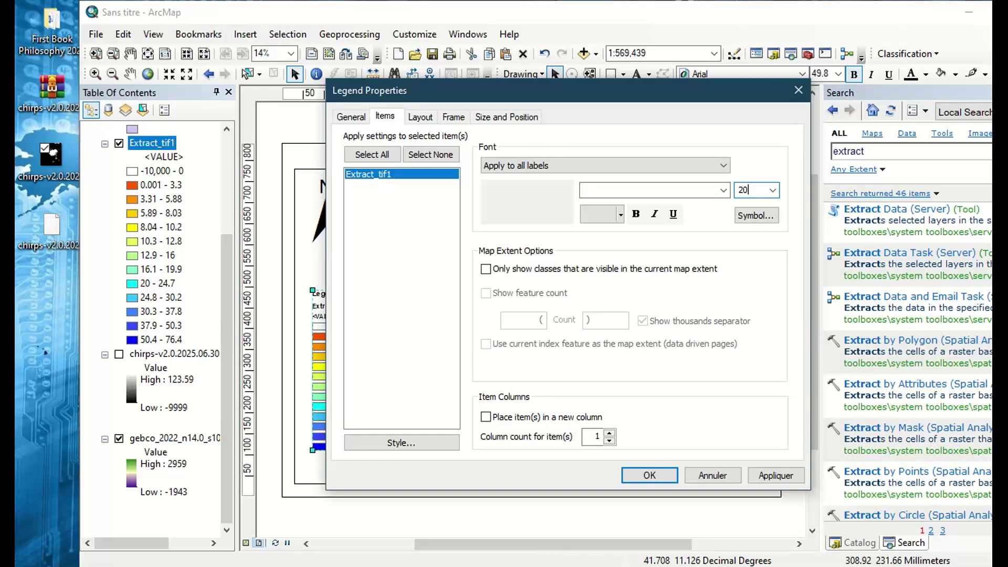
pyautogui.click(775, 477)
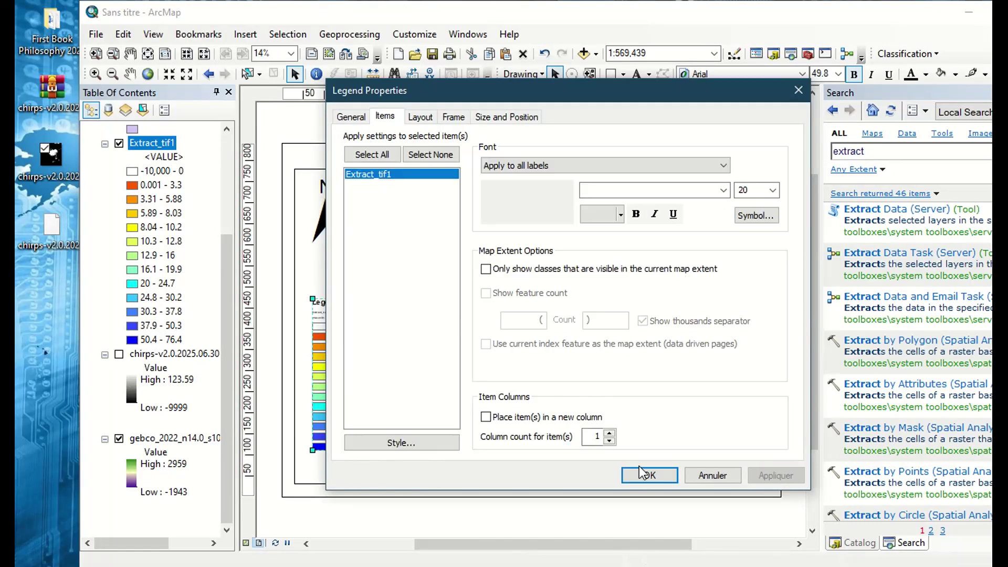
pyautogui.moveTo(453, 97); pyautogui.dragTo(567, 78)
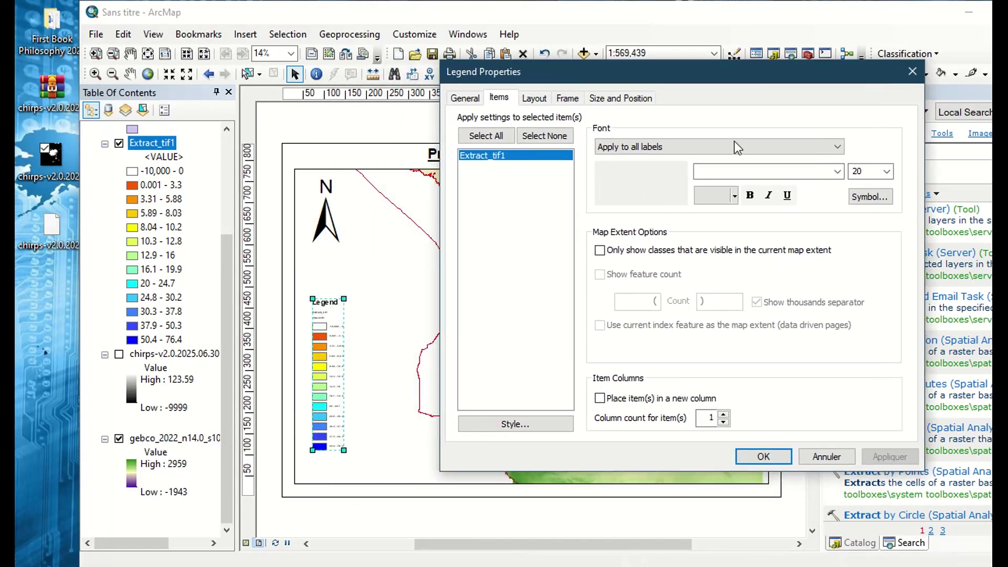
# Set all labels of the legend's Extract_tif1 item to Arial at size 50
pyautogui.click(757, 173)
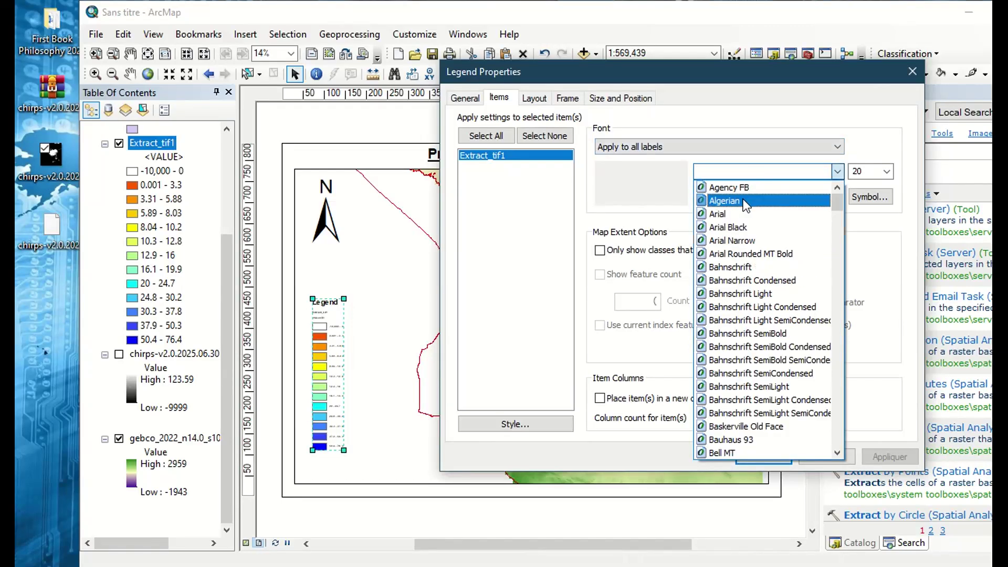
pyautogui.click(736, 213)
pyautogui.click(894, 458)
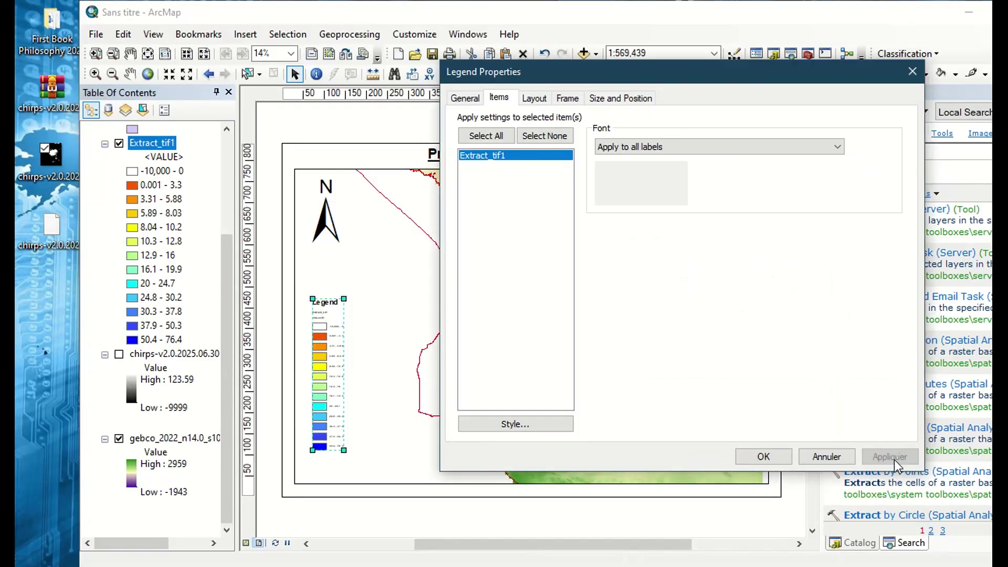
pyautogui.doubleClick(869, 176)
pyautogui.write('50')
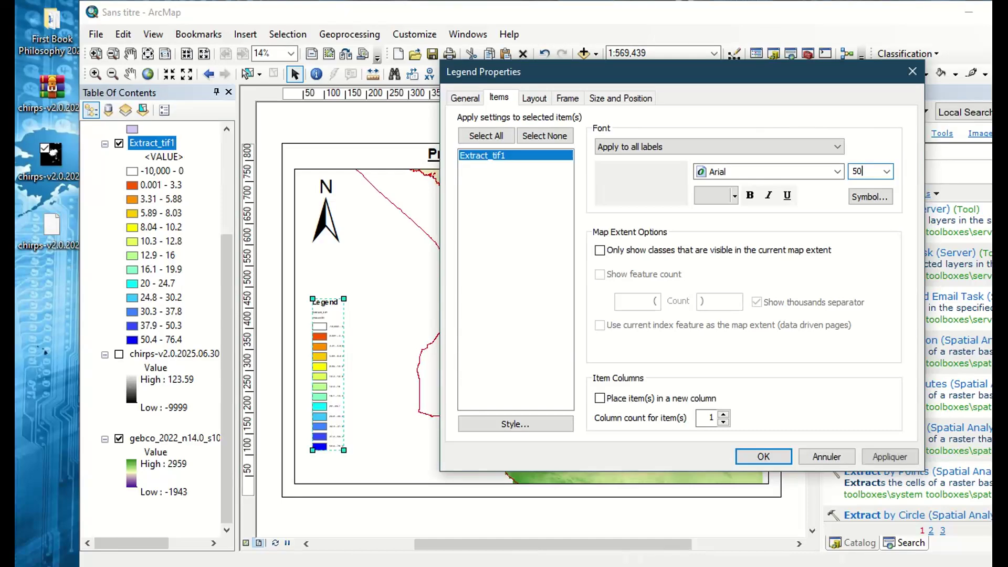
pyautogui.click(884, 459)
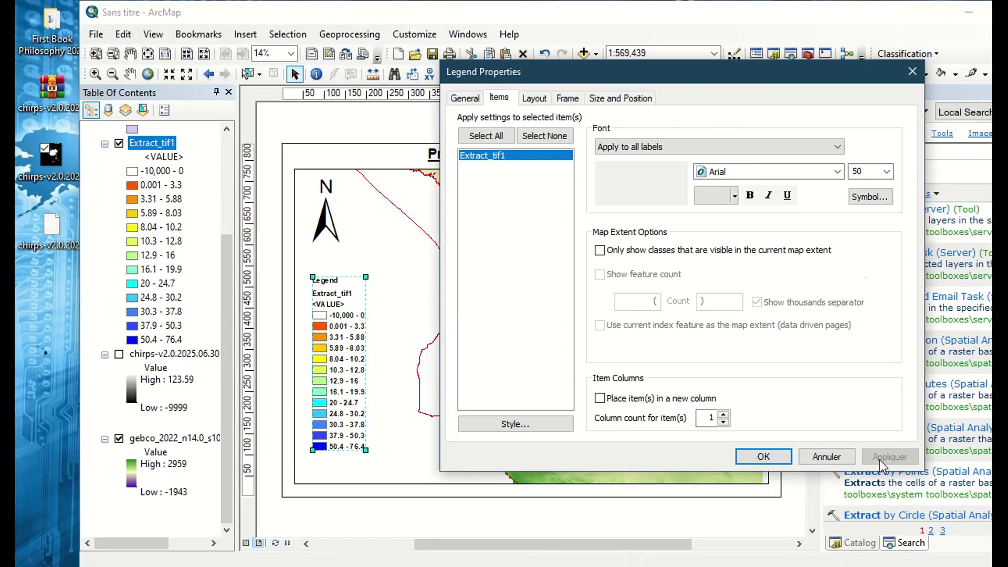
pyautogui.click(758, 460)
# Move the resized legend into the lower-left corner of the map frame and deselect it
pyautogui.moveTo(334, 420); pyautogui.dragTo(322, 453)
pyautogui.click(325, 504)
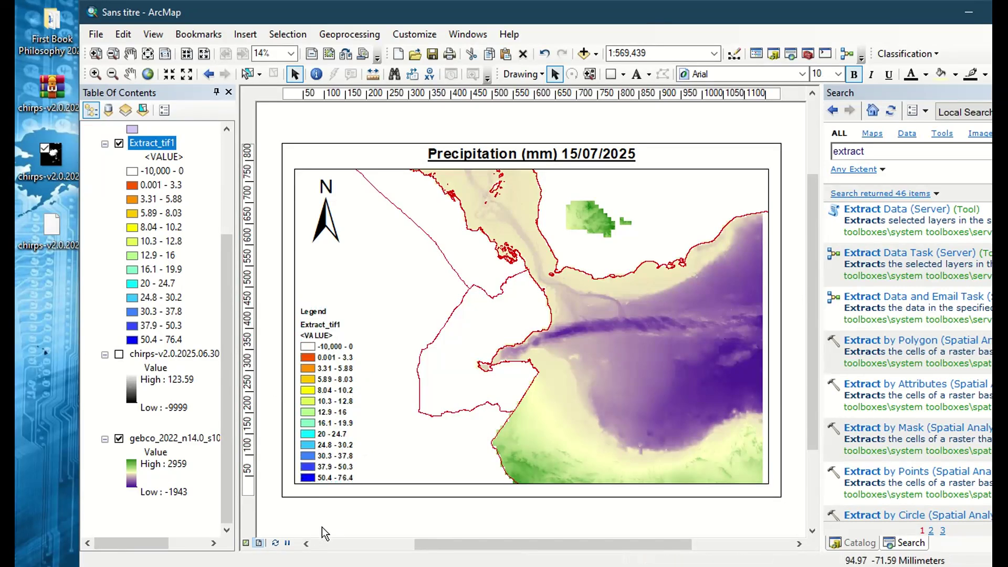
pyautogui.click(360, 184)
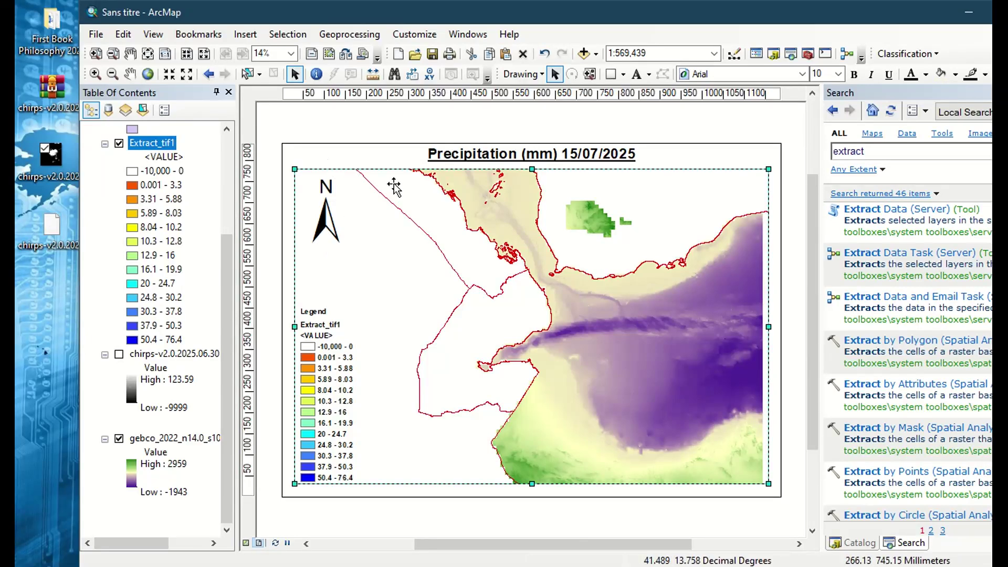
pyautogui.rightClick(393, 185)
pyautogui.click(372, 181)
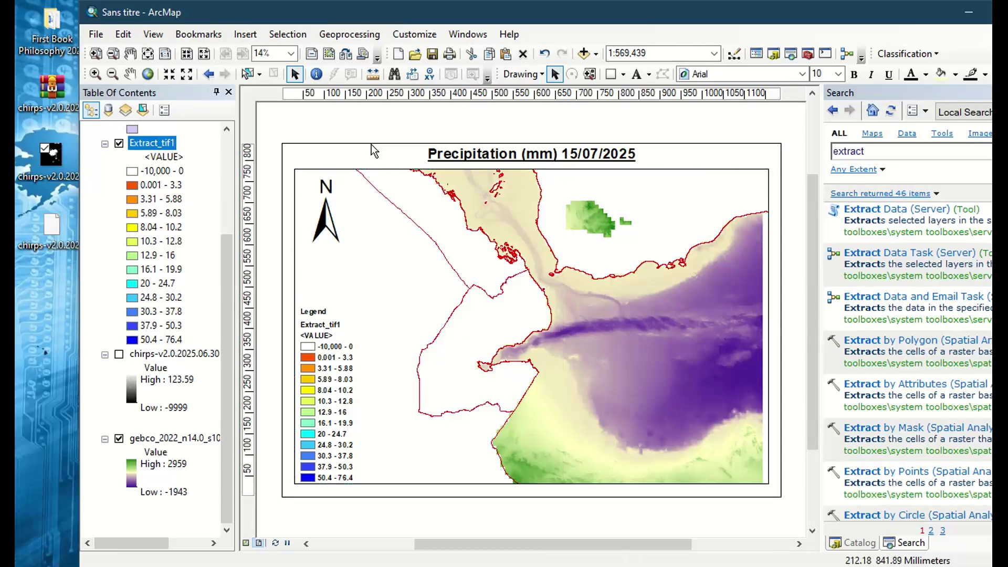
# Start a new reference grid for the map data frame and choose the Graticule type, dividing the map by meridians and parallels
pyautogui.rightClick(378, 179)
pyautogui.click(456, 454)
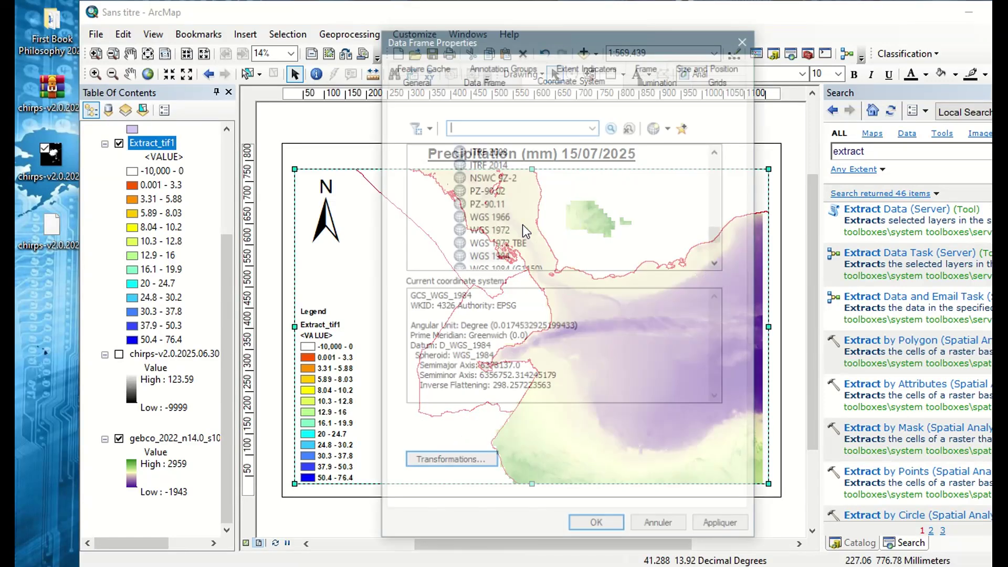
pyautogui.click(718, 81)
pyautogui.click(666, 129)
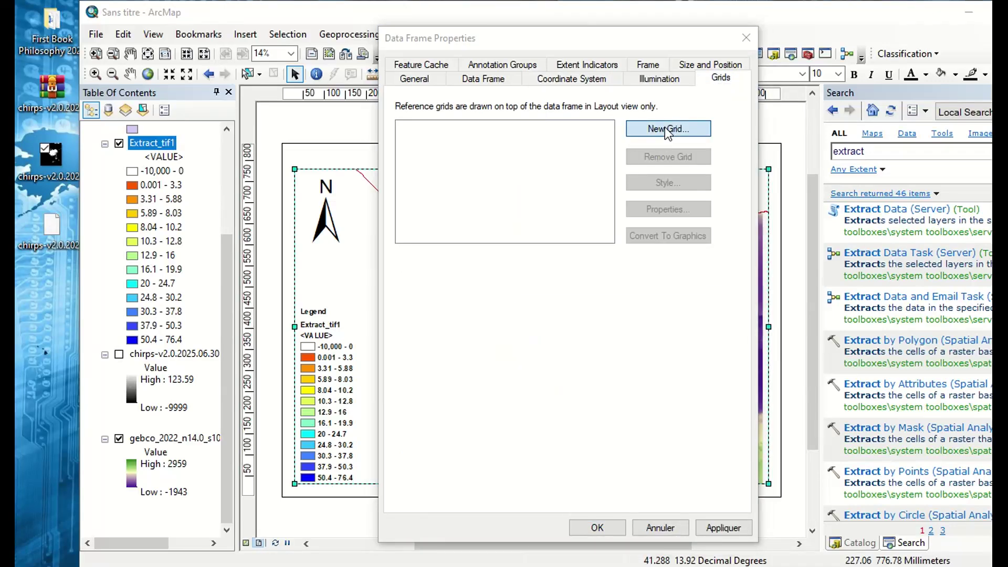
pyautogui.click(590, 249)
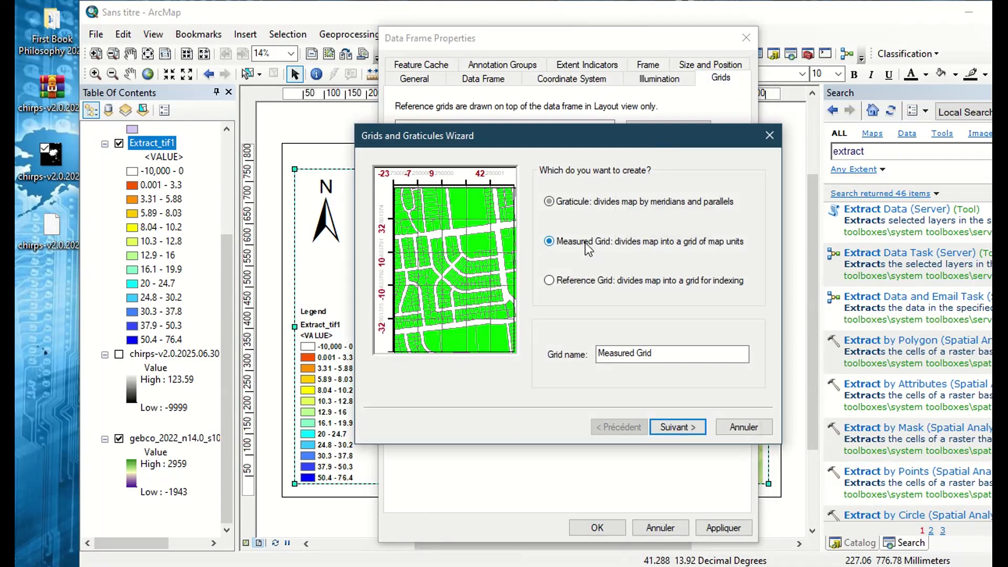
pyautogui.click(582, 205)
pyautogui.click(586, 245)
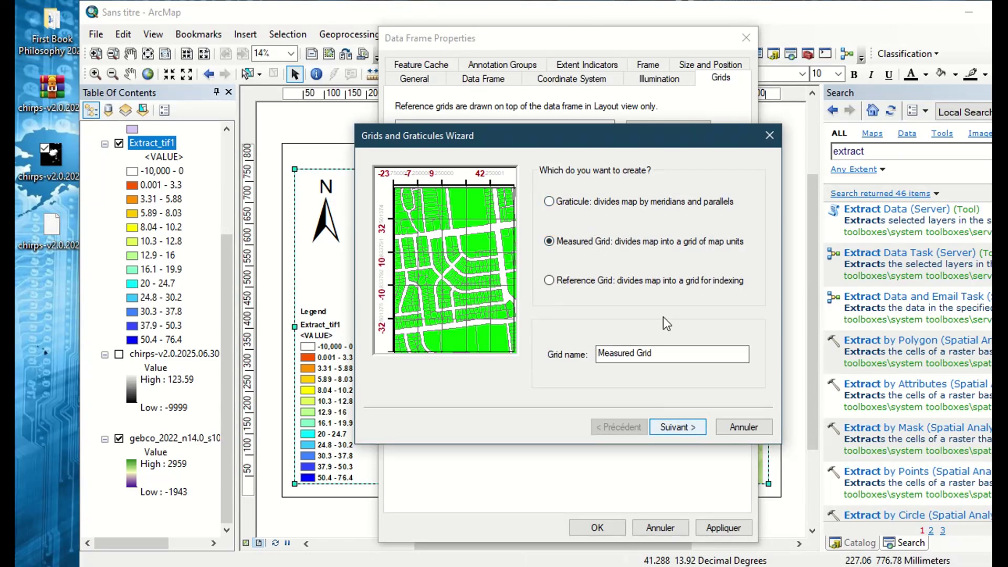
pyautogui.click(599, 202)
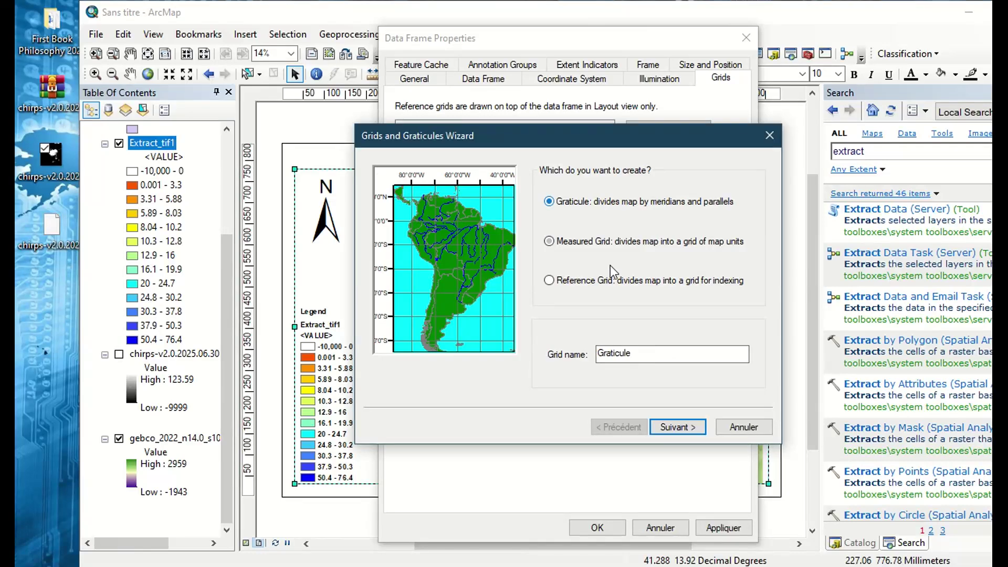
# Create the graticule with the default intervals, axes, simple edge border and fixed-grid setting, and apply it to the data frame
pyautogui.click(681, 429)
pyautogui.click(683, 429)
pyautogui.click(683, 428)
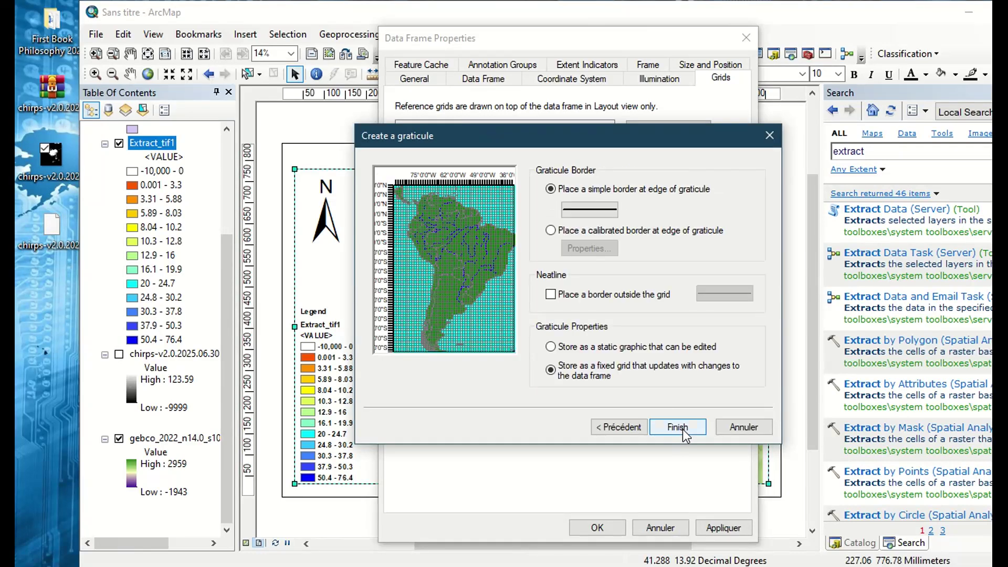
pyautogui.click(677, 428)
pyautogui.click(715, 526)
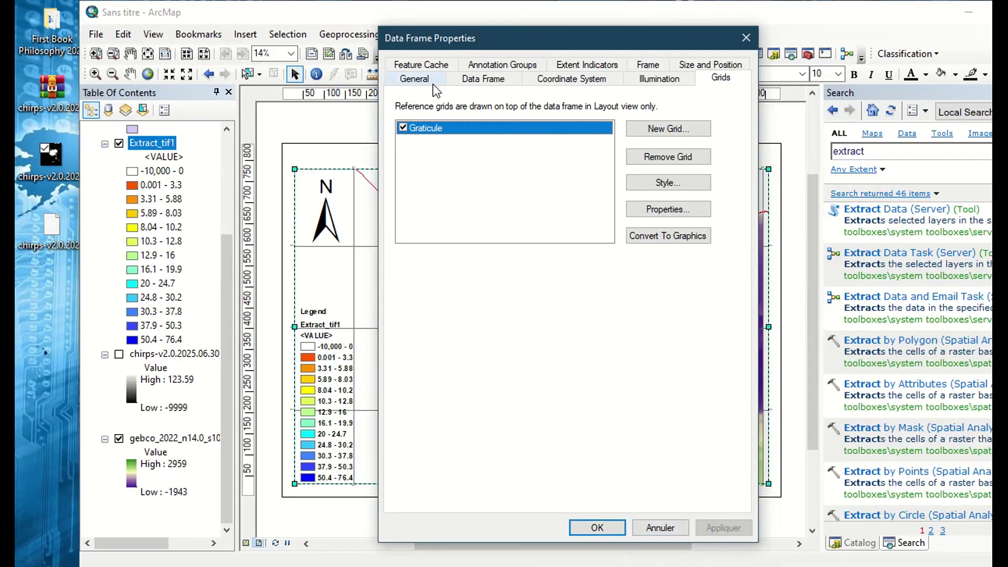
pyautogui.moveTo(505, 51); pyautogui.dragTo(639, 30)
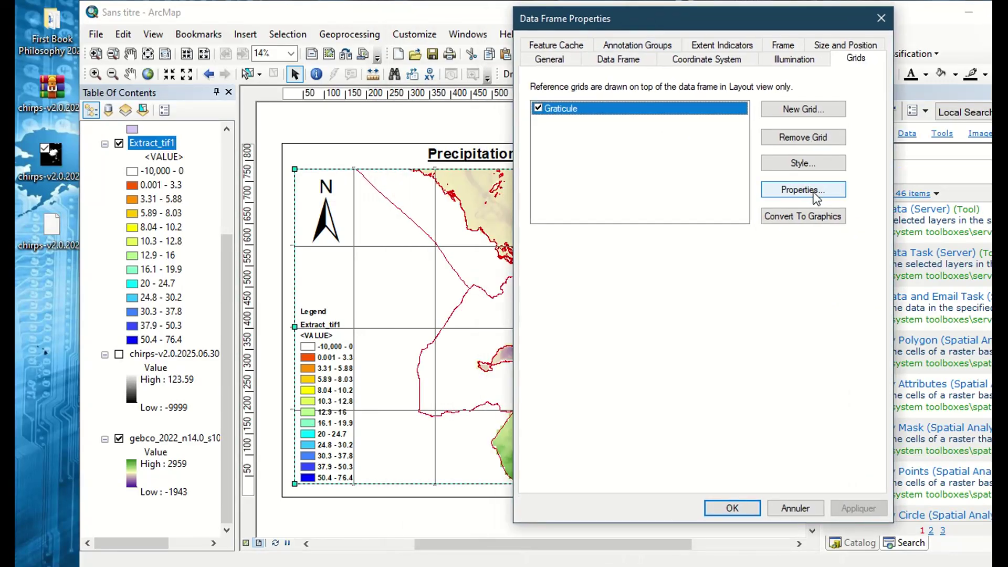
pyautogui.doubleClick(604, 109)
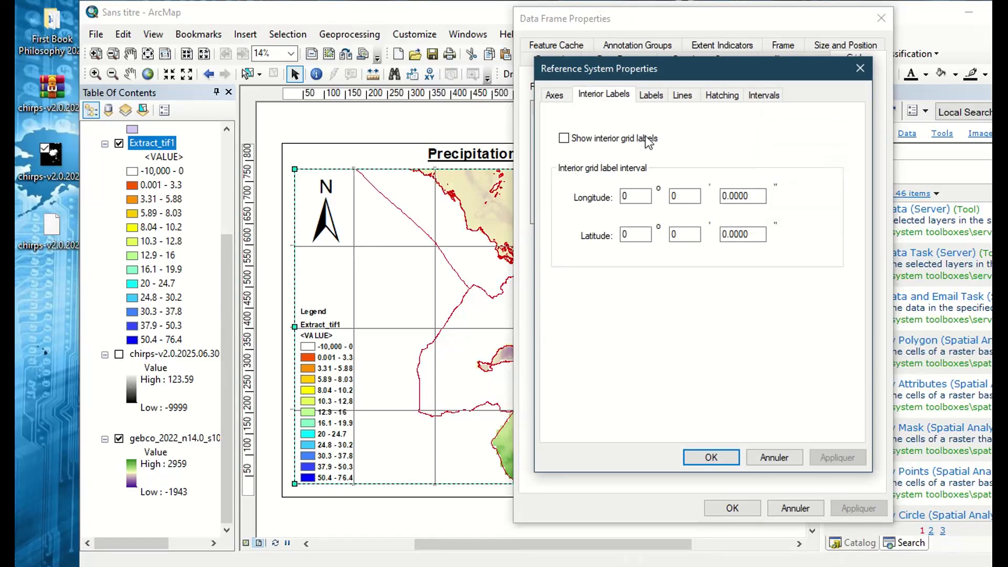
pyautogui.click(860, 68)
pyautogui.click(801, 190)
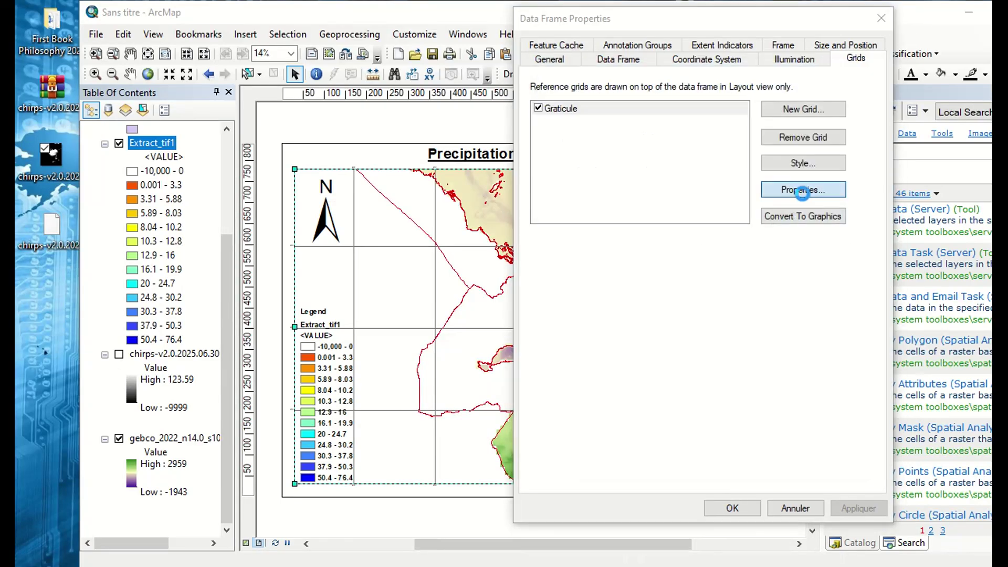
pyautogui.click(860, 68)
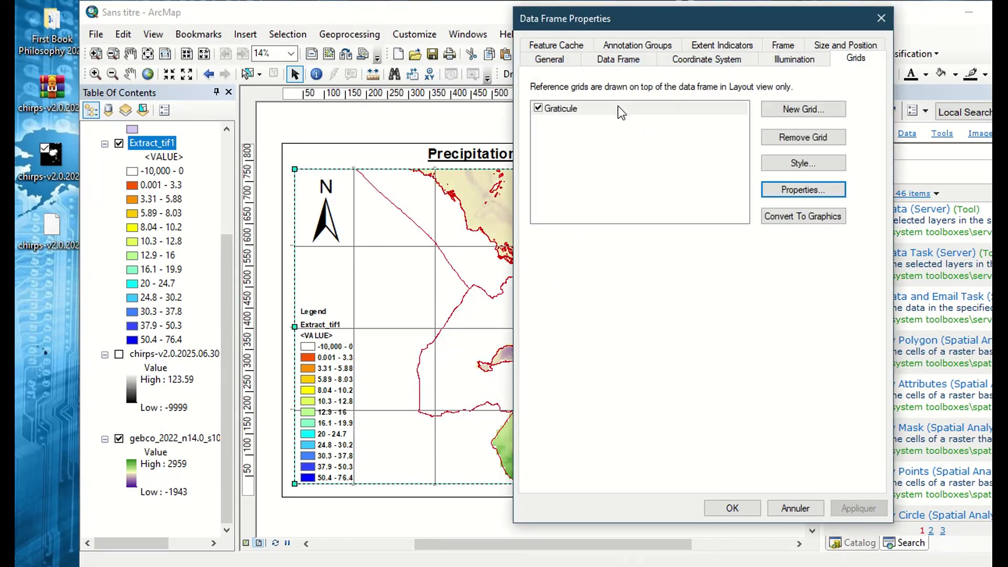
pyautogui.doubleClick(618, 106)
pyautogui.click(859, 68)
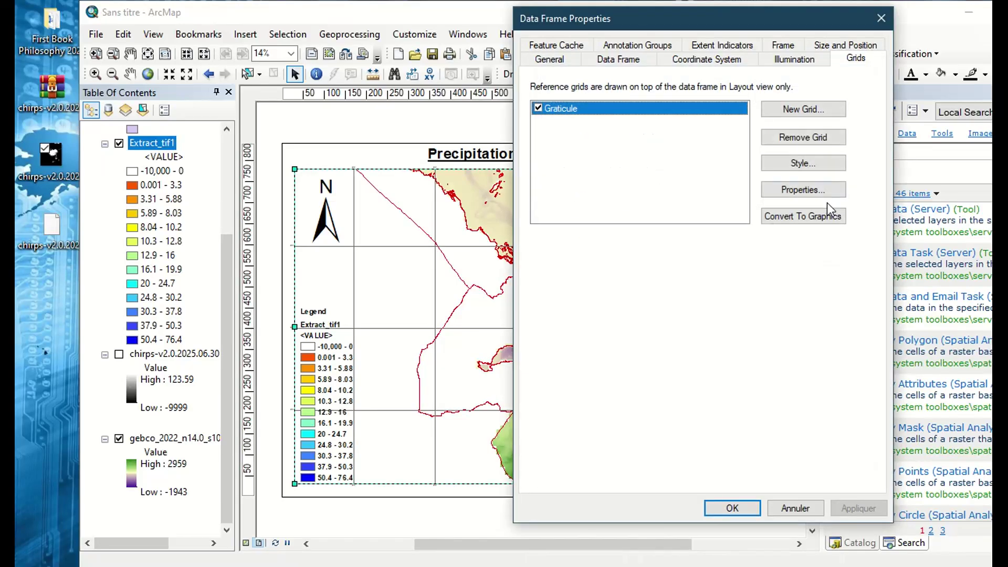
# Set the graticule's coordinate labels to size 20 and apply the change
pyautogui.doubleClick(614, 106)
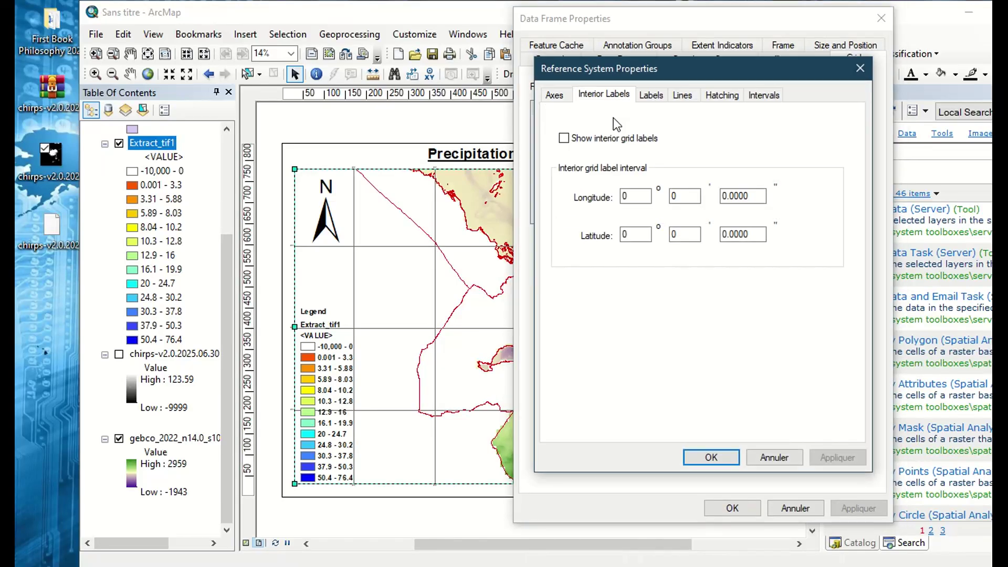
pyautogui.click(552, 96)
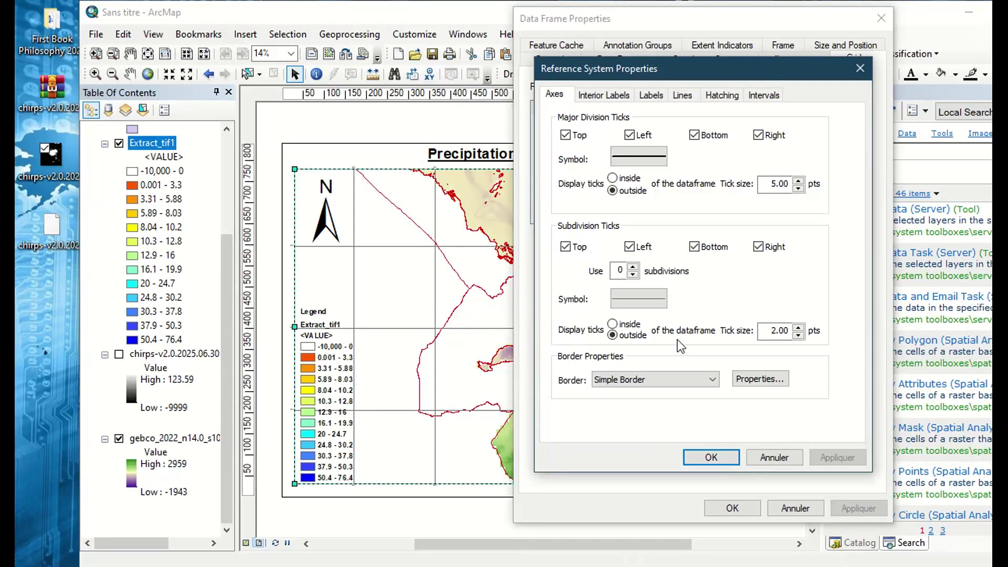
pyautogui.click(652, 96)
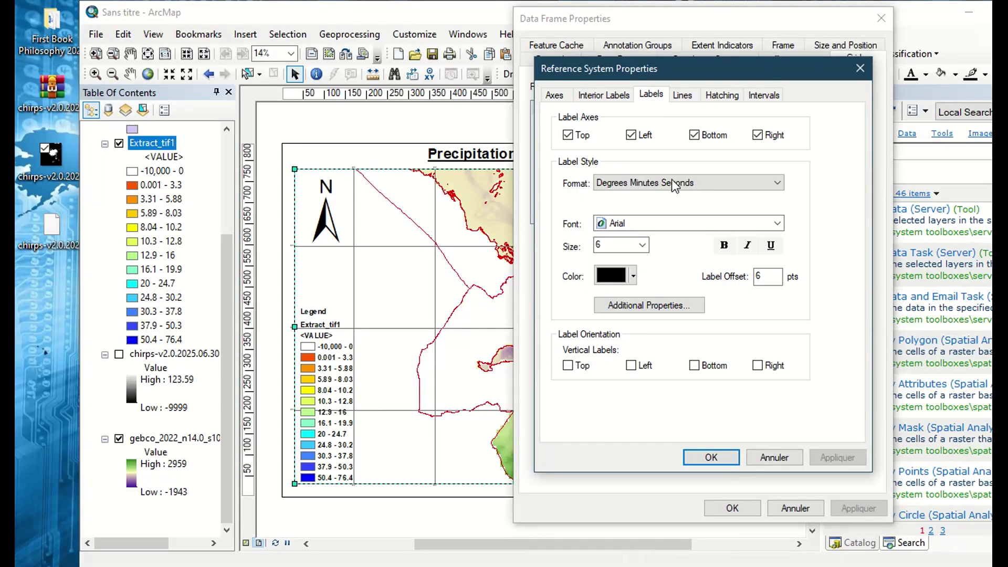
pyautogui.click(614, 245)
pyautogui.click(711, 457)
pyautogui.click(847, 509)
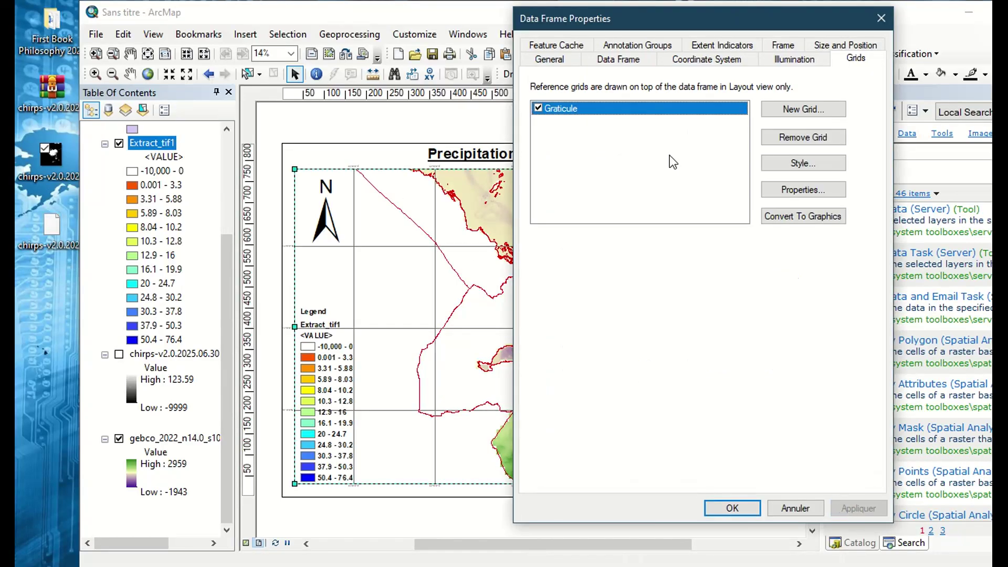
# Format the graticule's coordinate labels in bold at size 50 and apply the change to the map data frame
pyautogui.click(804, 190)
pyautogui.click(611, 246)
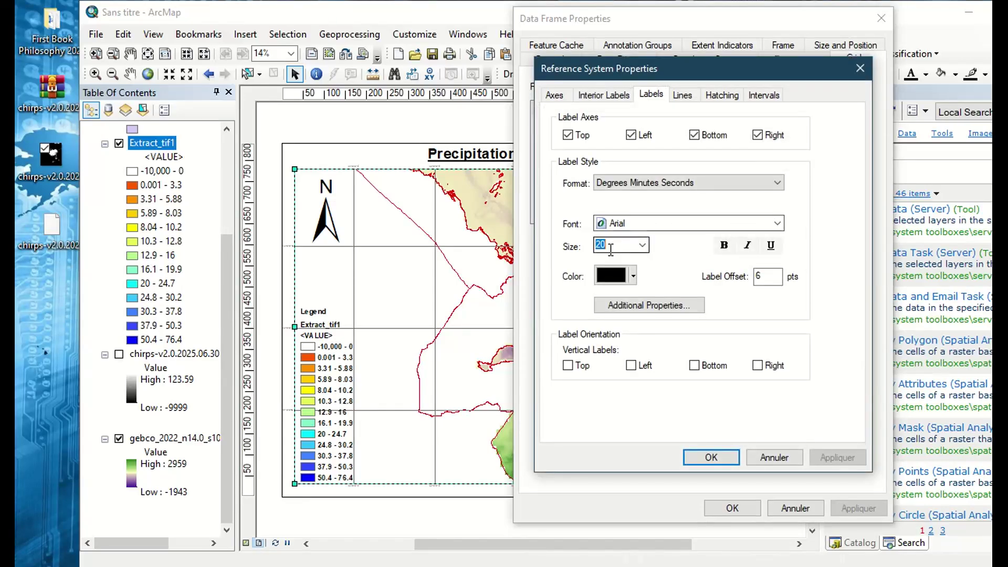
pyautogui.write('50')
pyautogui.click(711, 457)
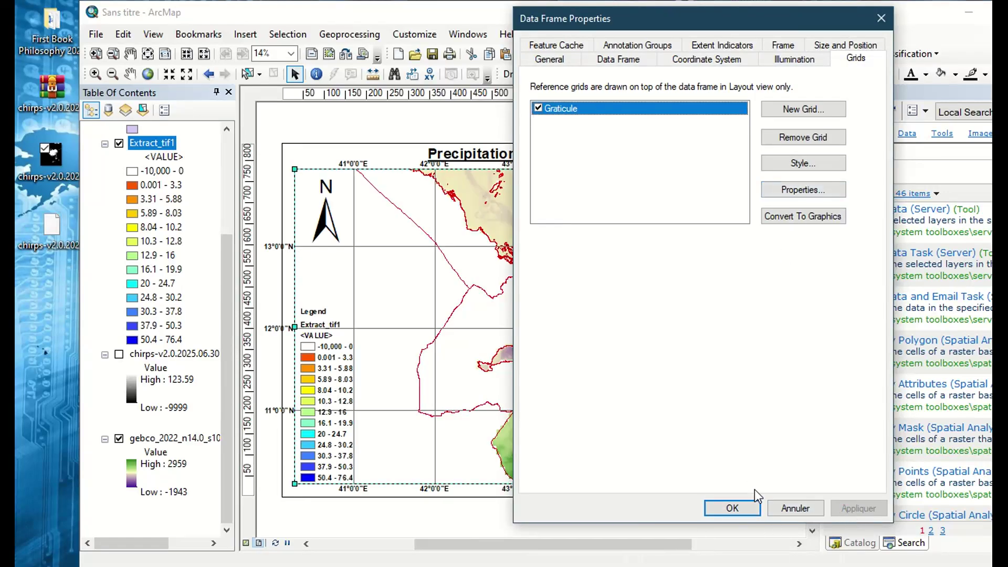
pyautogui.click(751, 505)
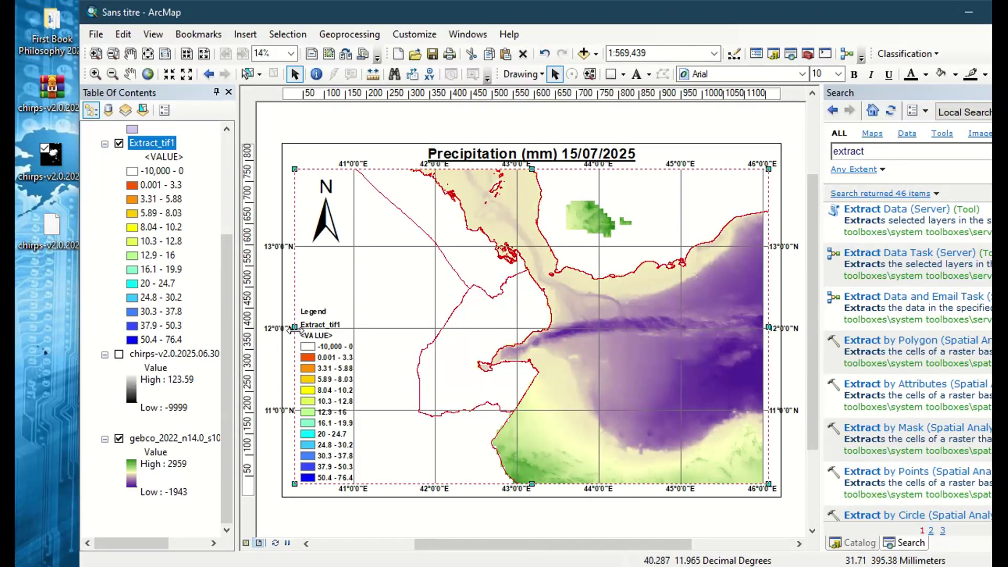
# Narrow the map data frame by pulling its left and right edges inward, making room for the coordinate labels inside the page
pyautogui.moveTo(308, 335); pyautogui.dragTo(310, 328)
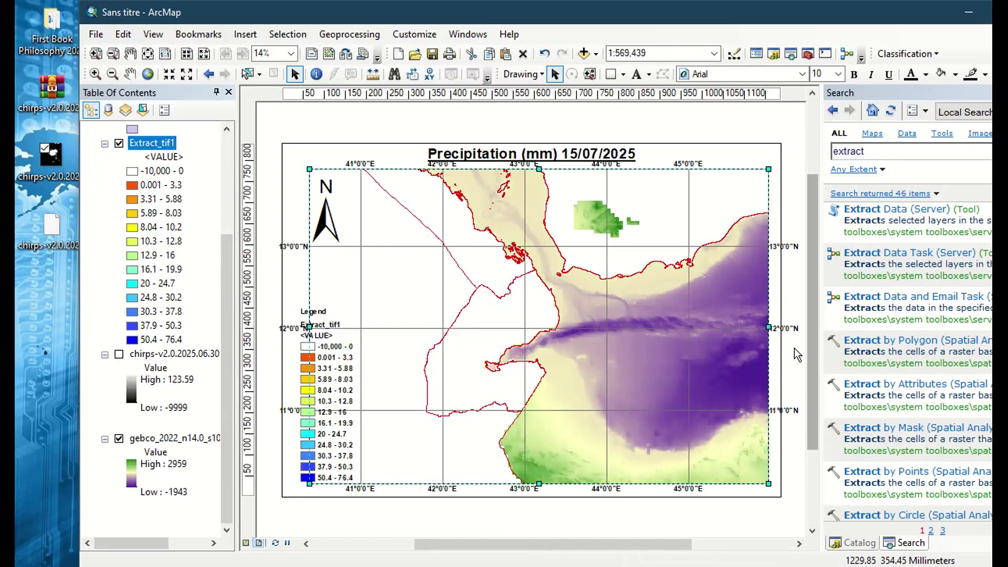
pyautogui.moveTo(768, 326); pyautogui.dragTo(751, 327)
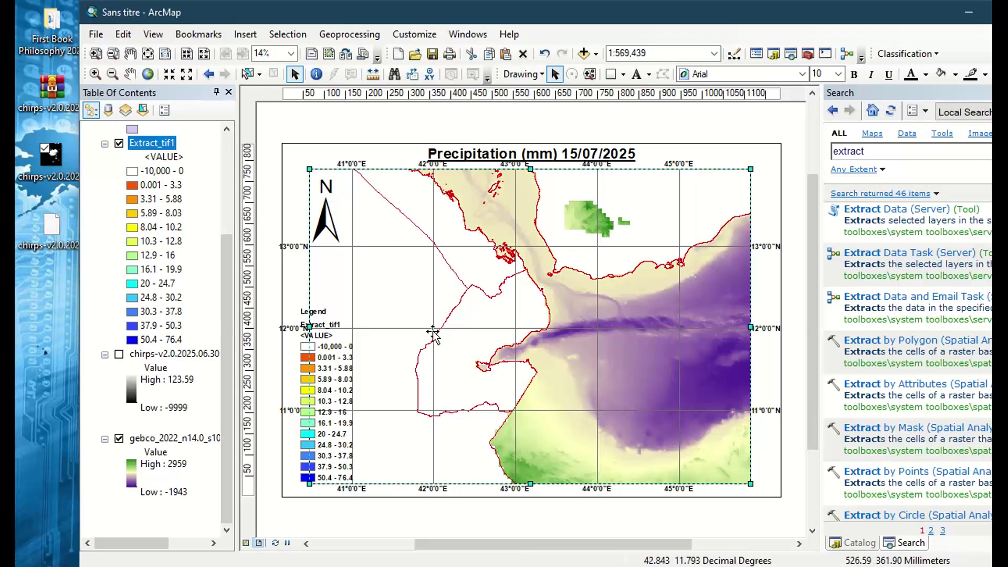
# Turn on vertical orientation for the graticule labels along the map frame's left side and apply it
pyautogui.rightClick(311, 235)
pyautogui.click(427, 516)
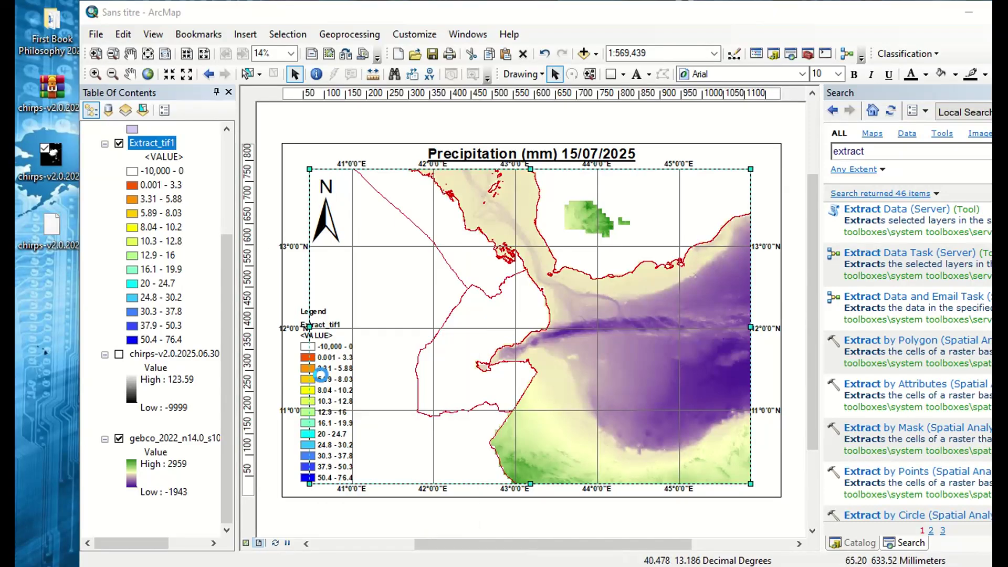
pyautogui.click(669, 222)
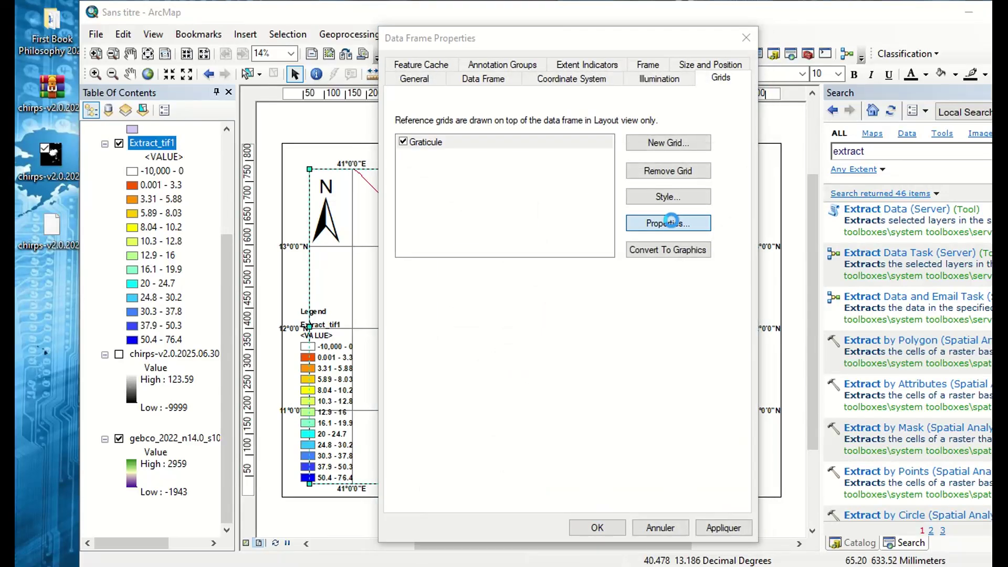
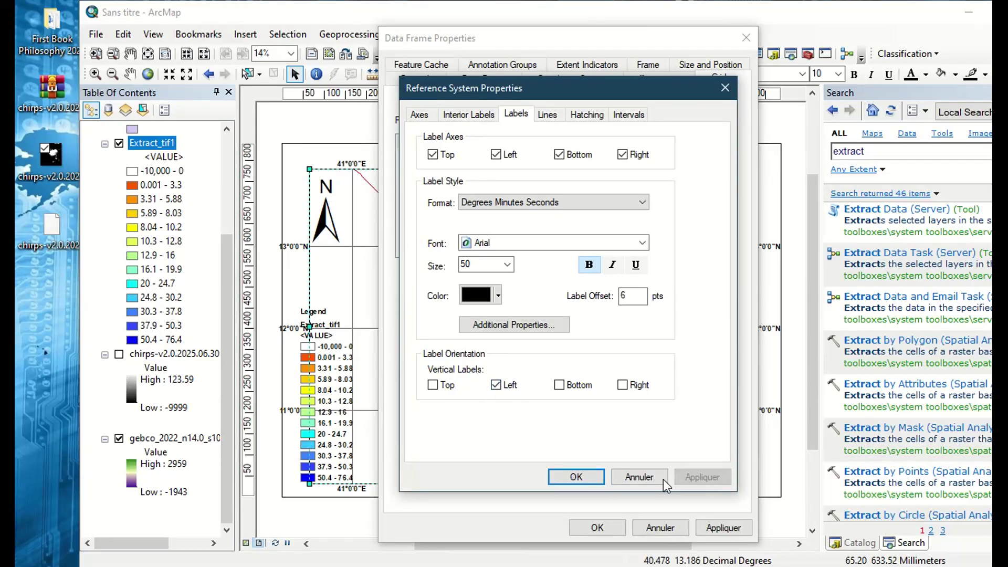
pyautogui.click(638, 478)
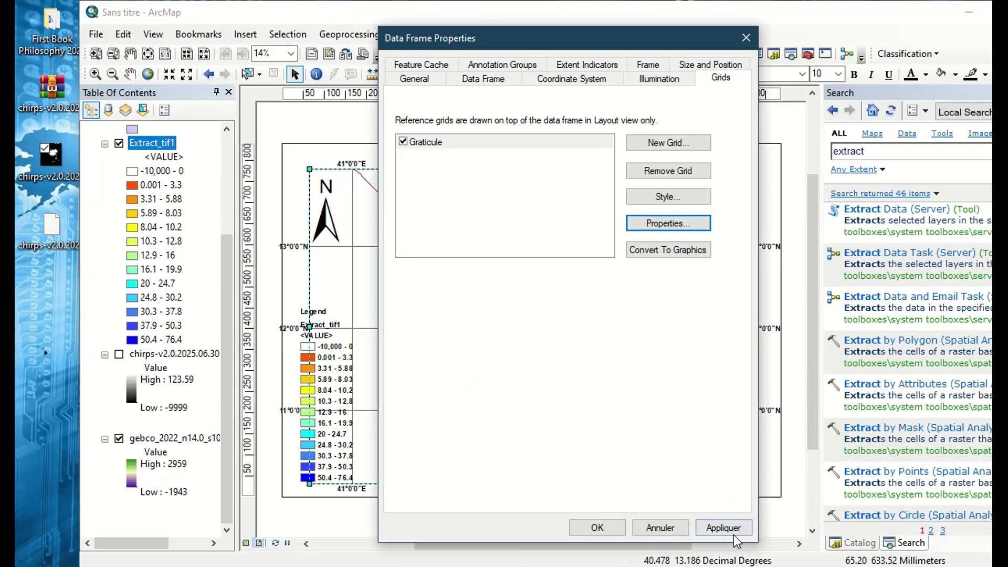
pyautogui.click(736, 535)
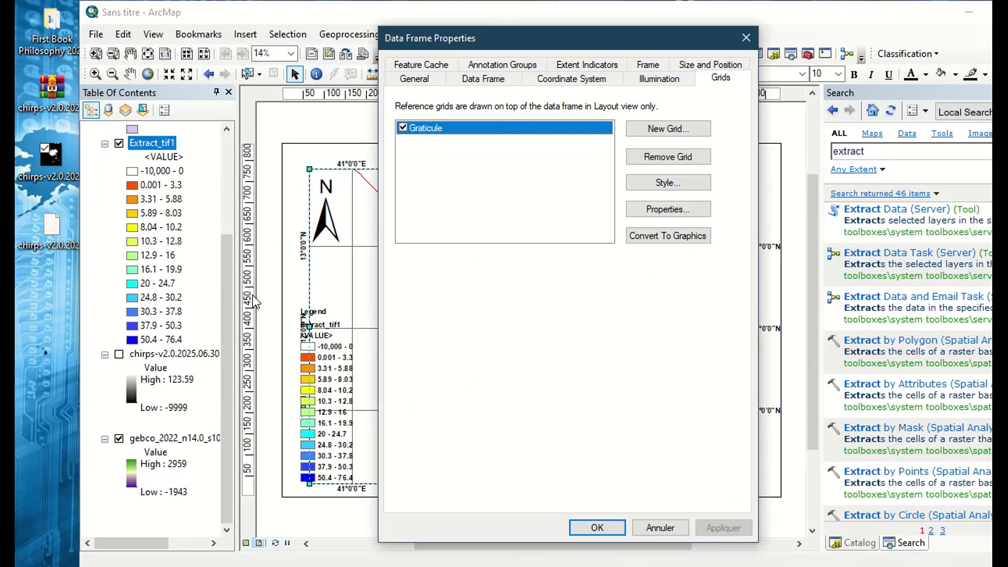
# Turn off vertical orientation for the graticule labels on the map frame's left side
pyautogui.click(653, 209)
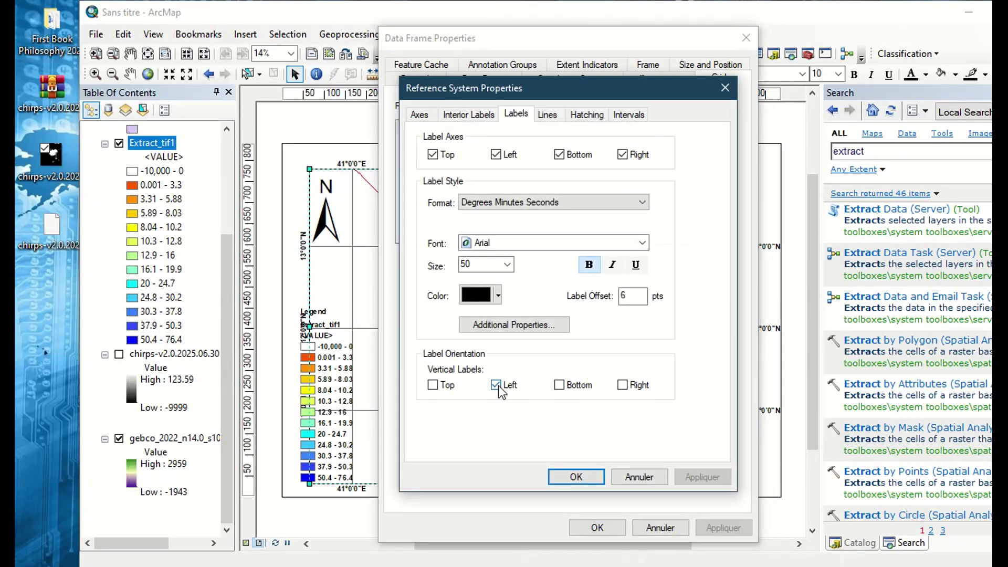
pyautogui.click(497, 385)
pyautogui.click(577, 476)
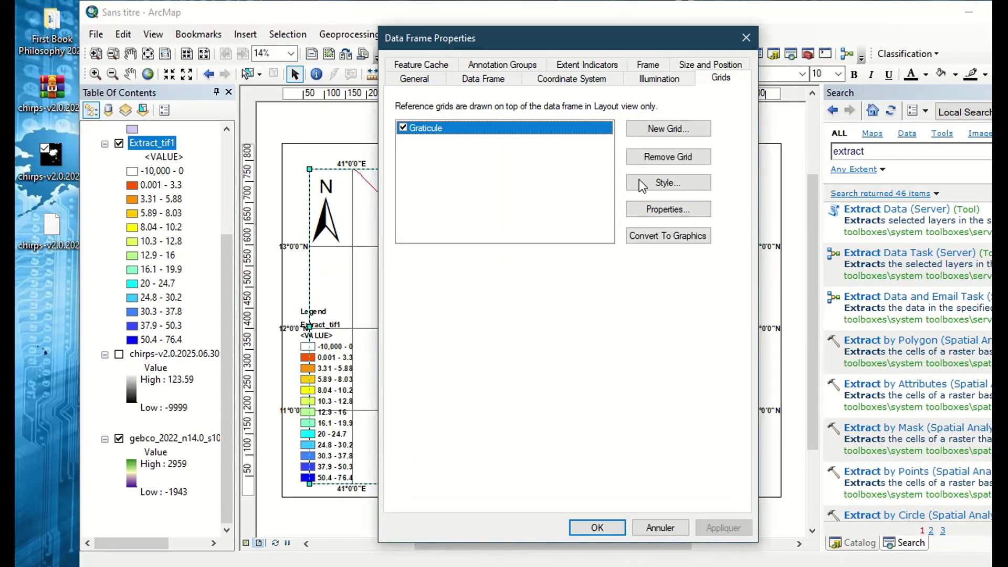
# Make the left-side graticule labels vertical again, apply the change and close the data frame properties
pyautogui.click(651, 209)
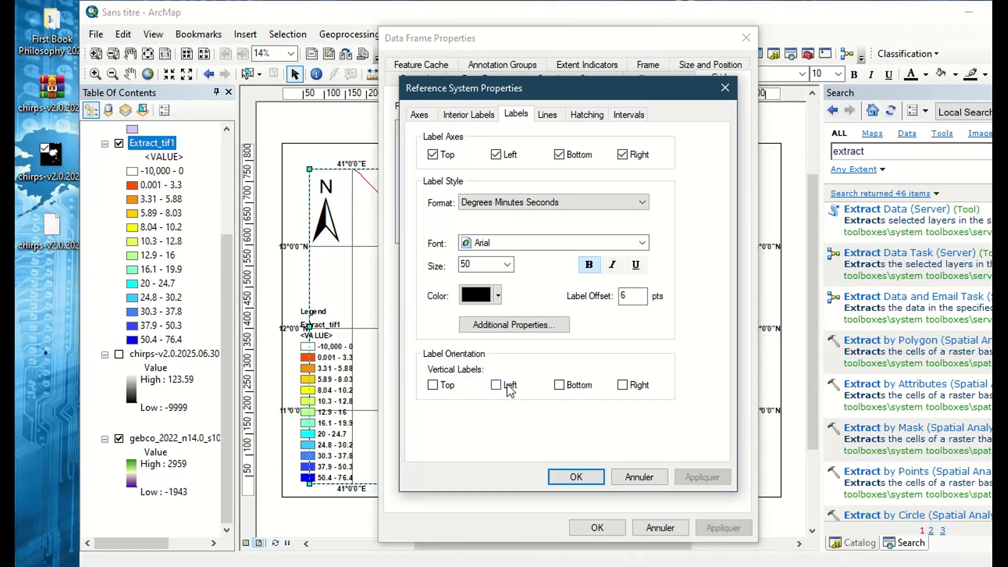
pyautogui.click(496, 388)
pyautogui.click(587, 476)
pyautogui.click(738, 522)
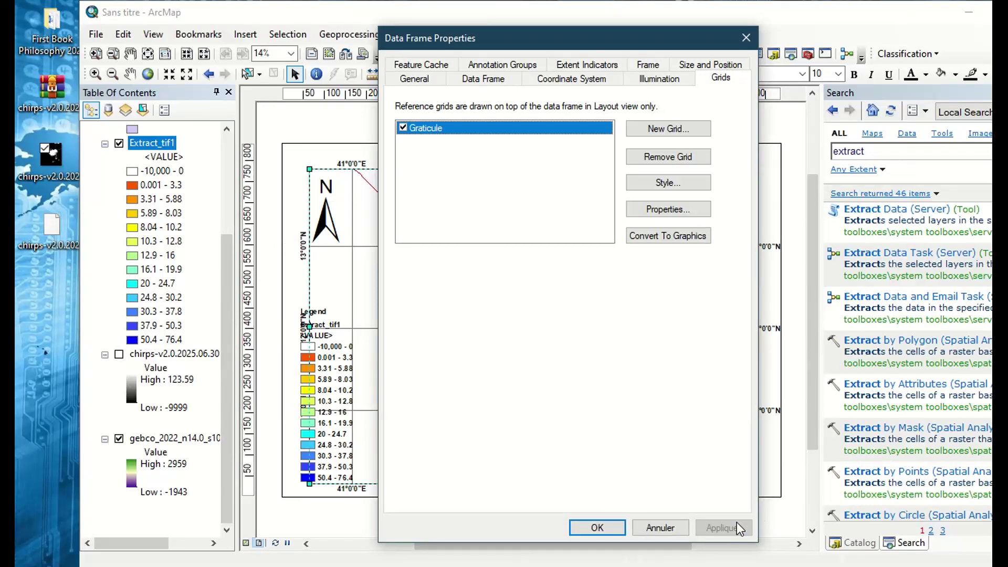
pyautogui.click(604, 527)
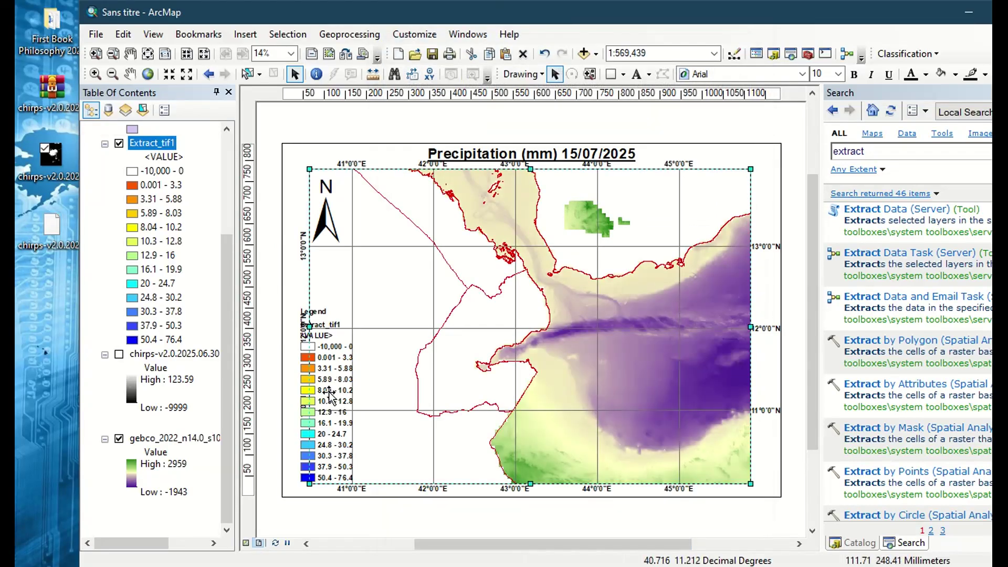
# Move the legend slightly up and inward so it sits inside the map frame, clear of the left coordinate labels
pyautogui.moveTo(329, 444); pyautogui.dragTo(350, 426)
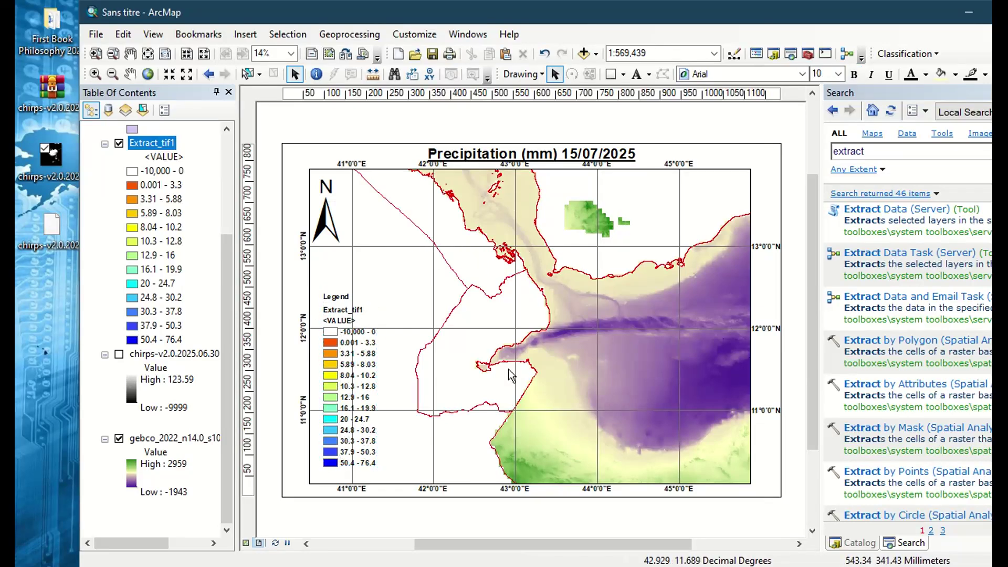
# Set the map data frame's graticule to show no lines or ticks, keeping the coordinate labels, and apply the change
pyautogui.click(389, 191)
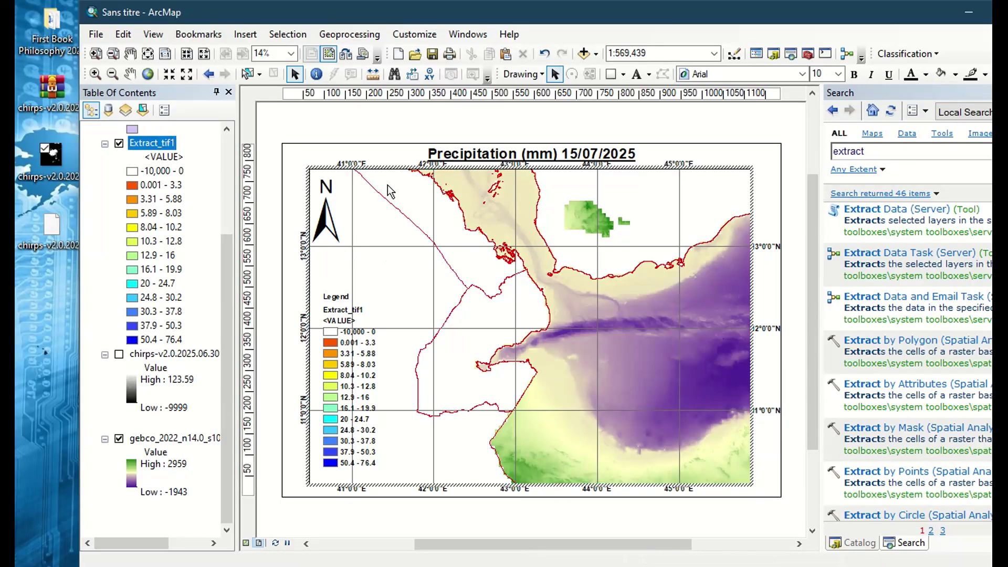
pyautogui.rightClick(396, 192)
pyautogui.click(455, 475)
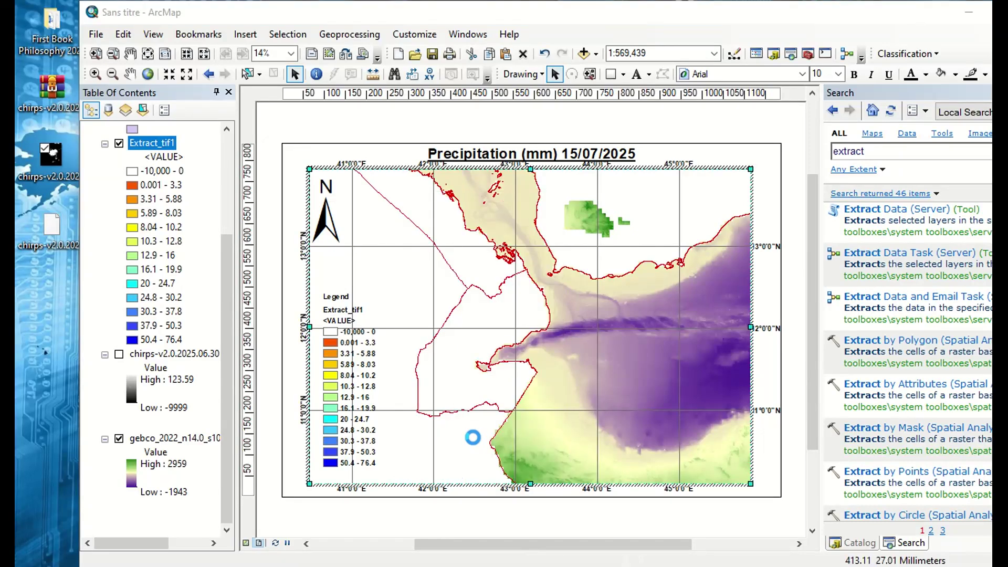
pyautogui.click(650, 224)
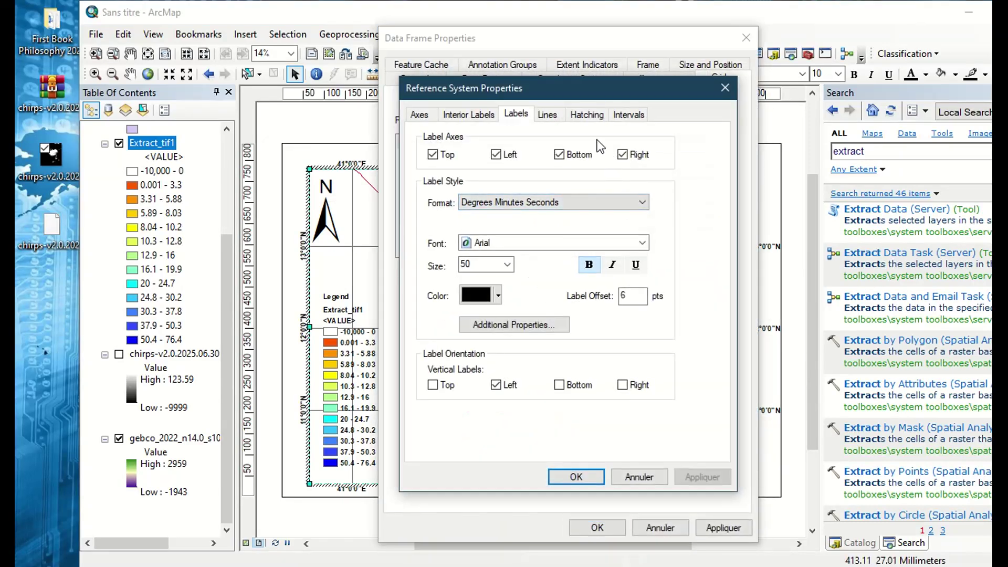
pyautogui.click(549, 115)
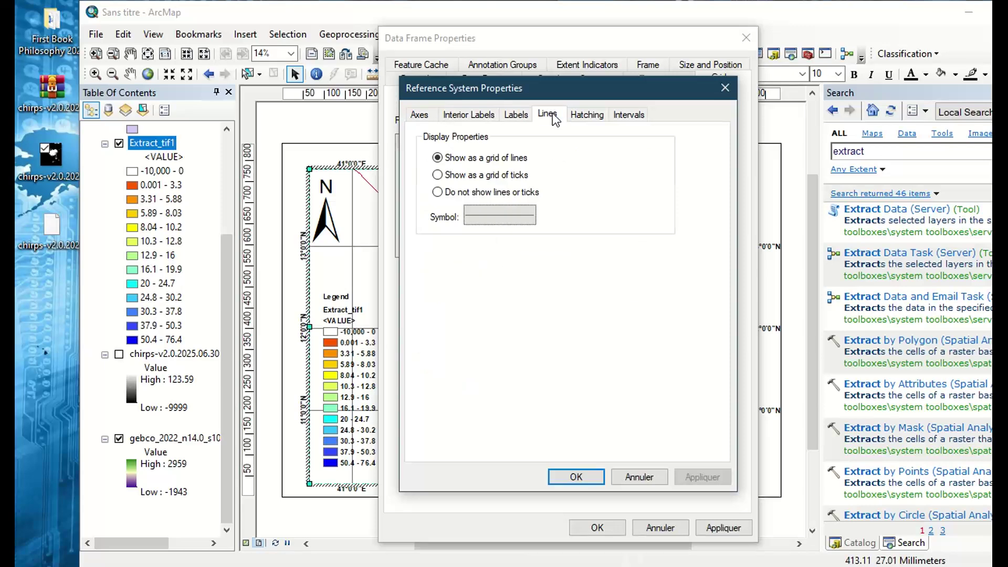
pyautogui.click(488, 194)
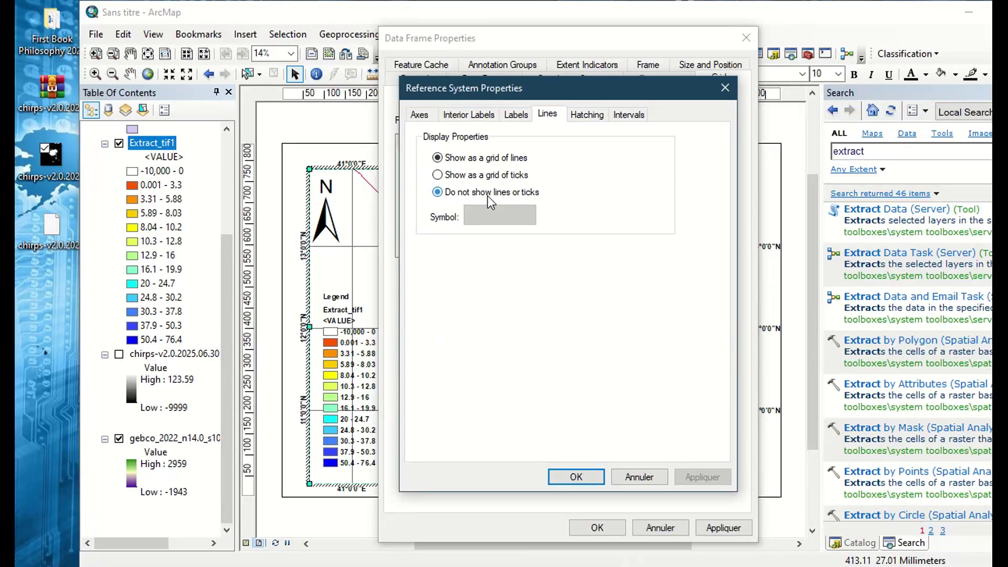
pyautogui.click(578, 477)
pyautogui.click(721, 528)
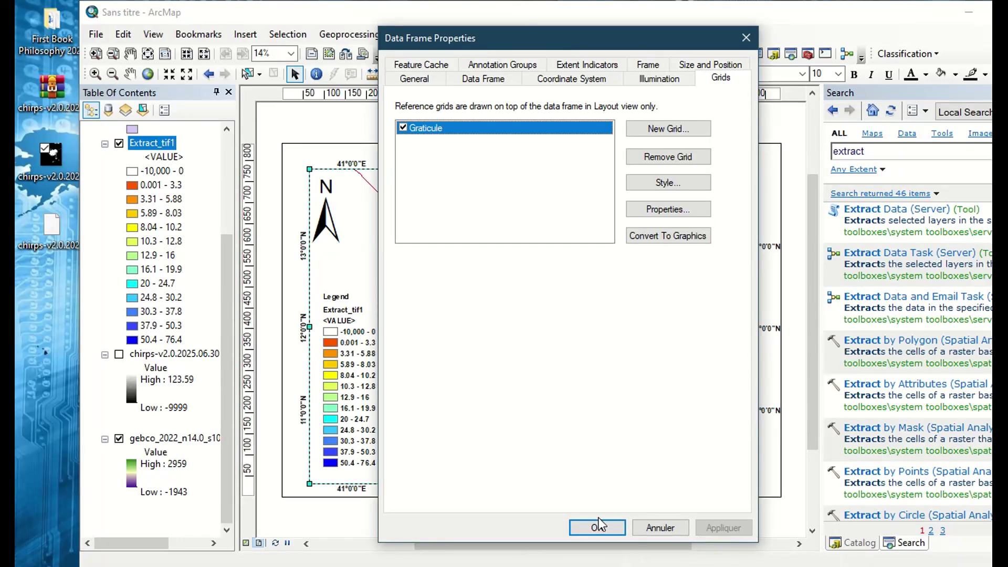
pyautogui.click(597, 527)
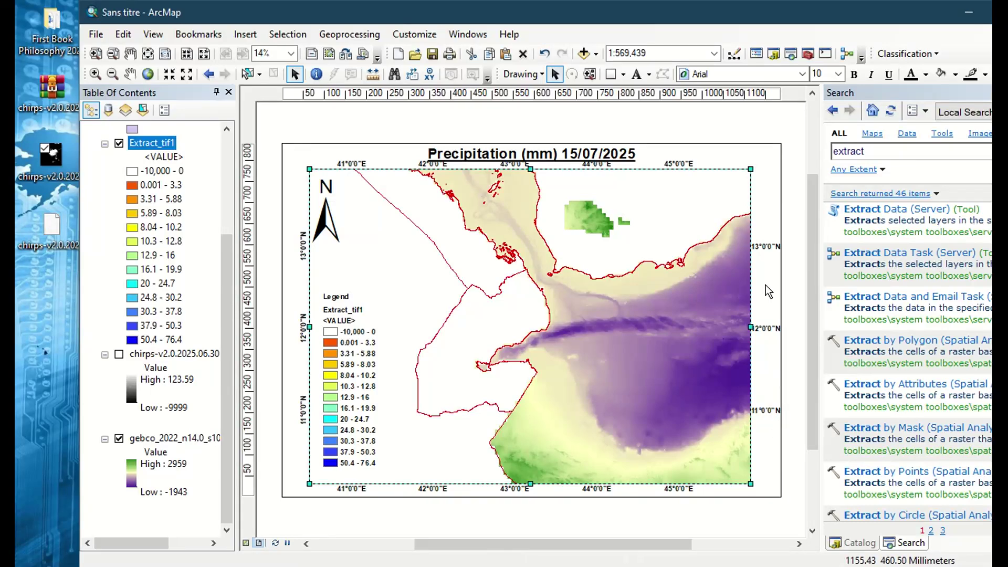
# Make the graticule labels on the map frame's right side vertical, apply the change, close the data frame properties and deselect the frame
pyautogui.rightClick(596, 199)
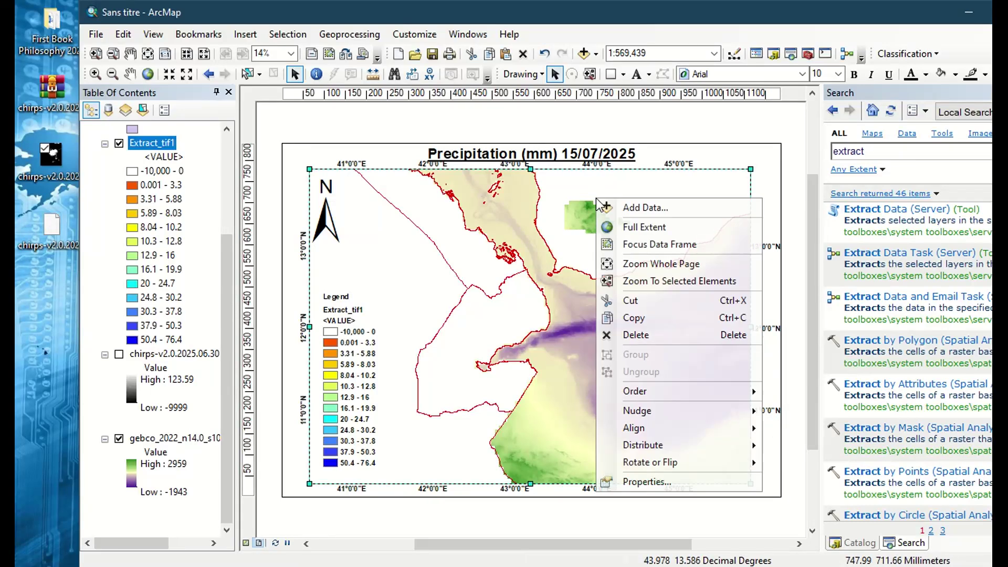
pyautogui.click(647, 482)
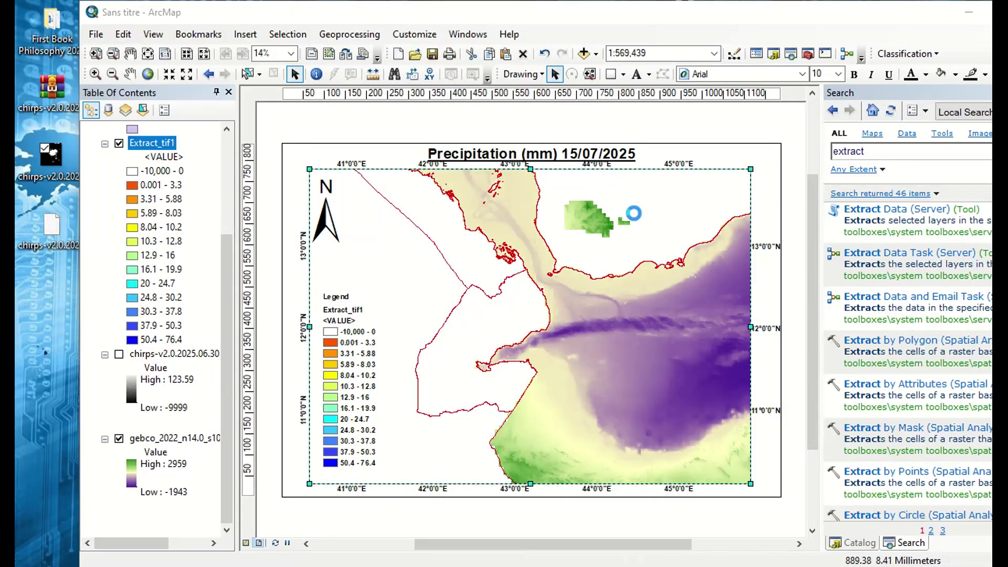
pyautogui.click(660, 225)
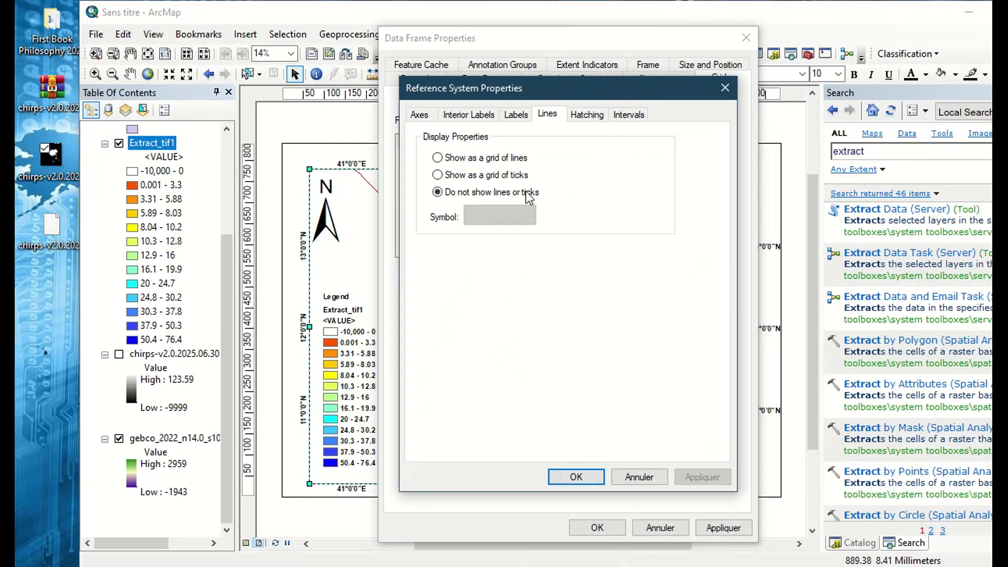
pyautogui.click(428, 118)
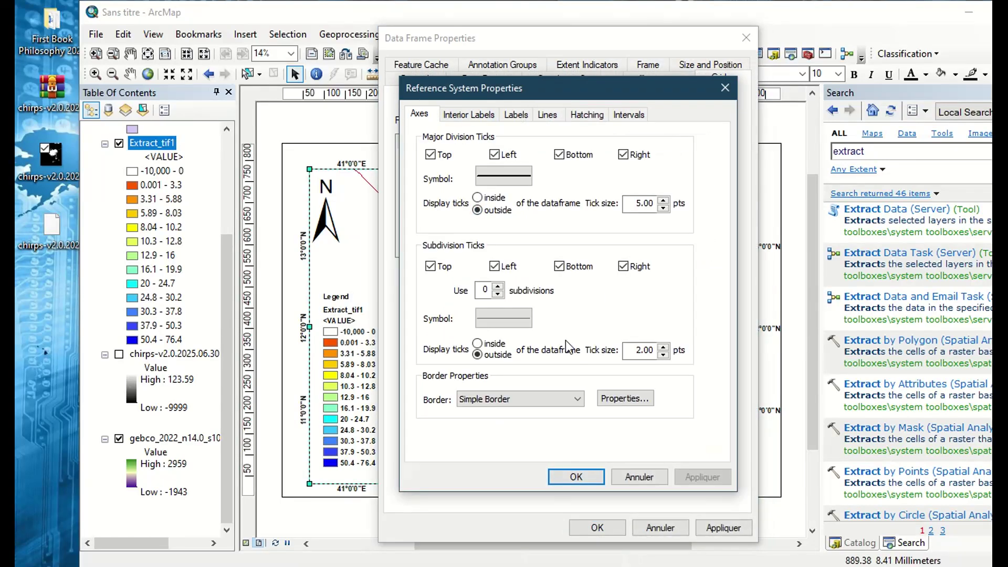
pyautogui.click(462, 118)
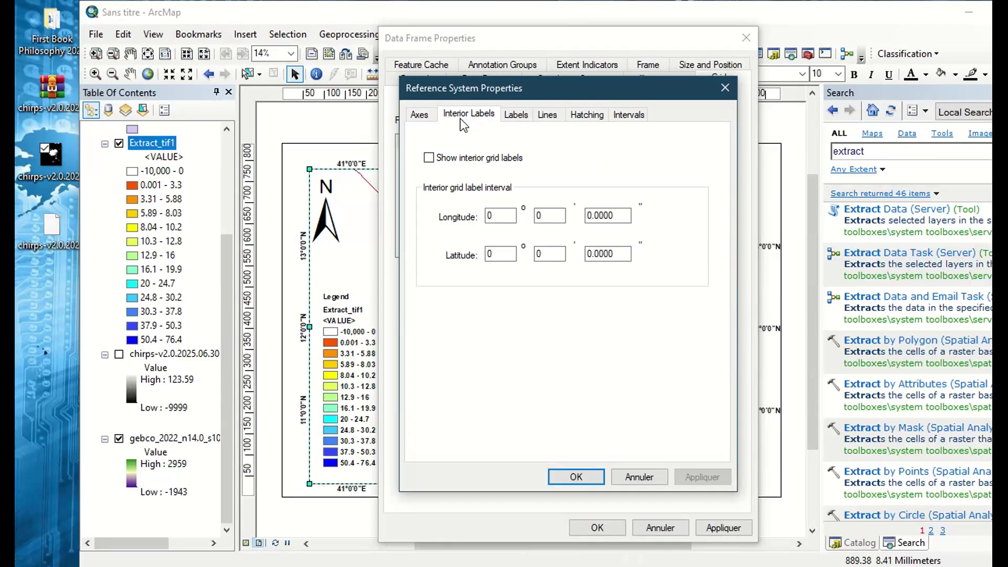
pyautogui.click(416, 116)
pyautogui.click(516, 116)
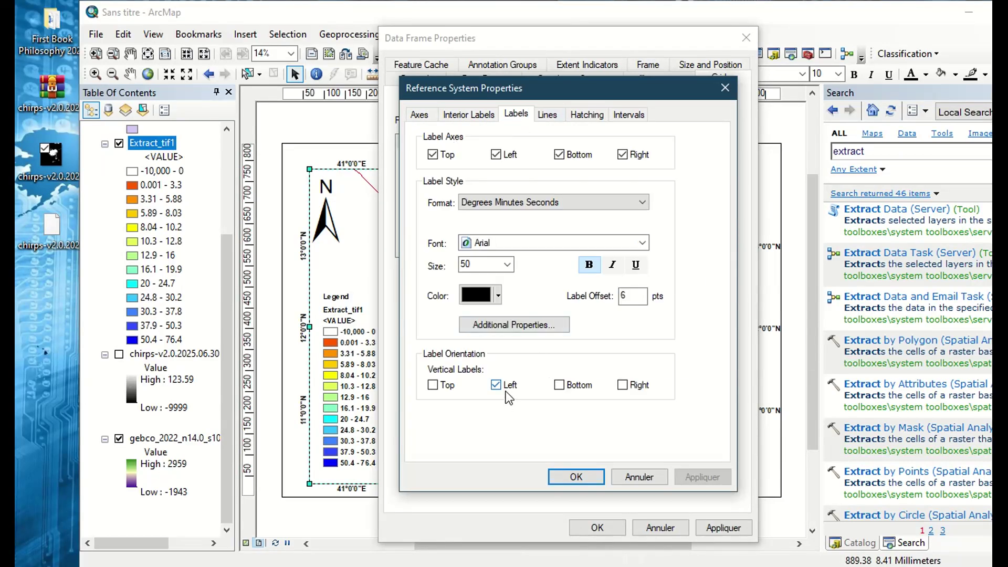
pyautogui.click(623, 385)
pyautogui.click(588, 475)
pyautogui.click(739, 531)
pyautogui.click(597, 527)
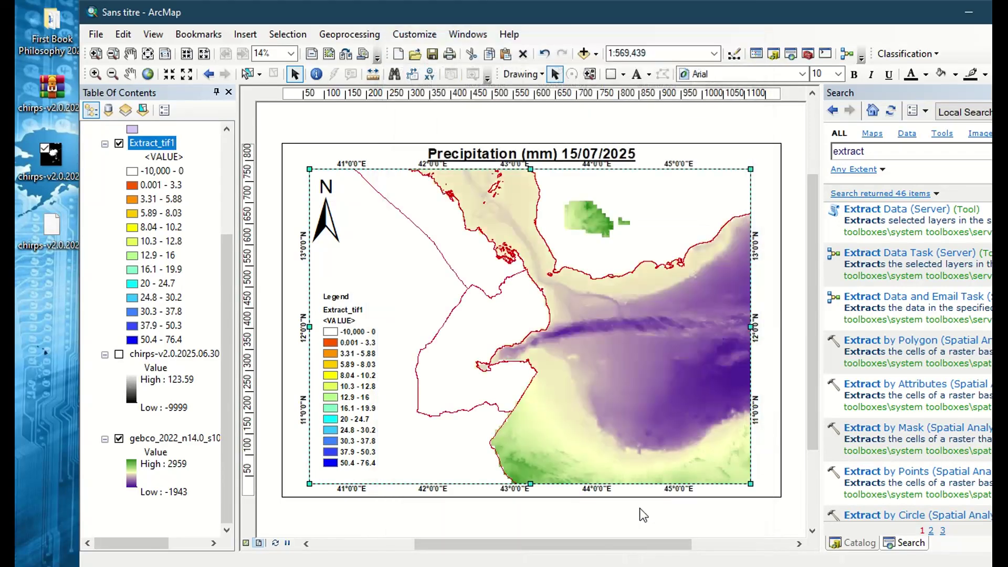
pyautogui.click(783, 403)
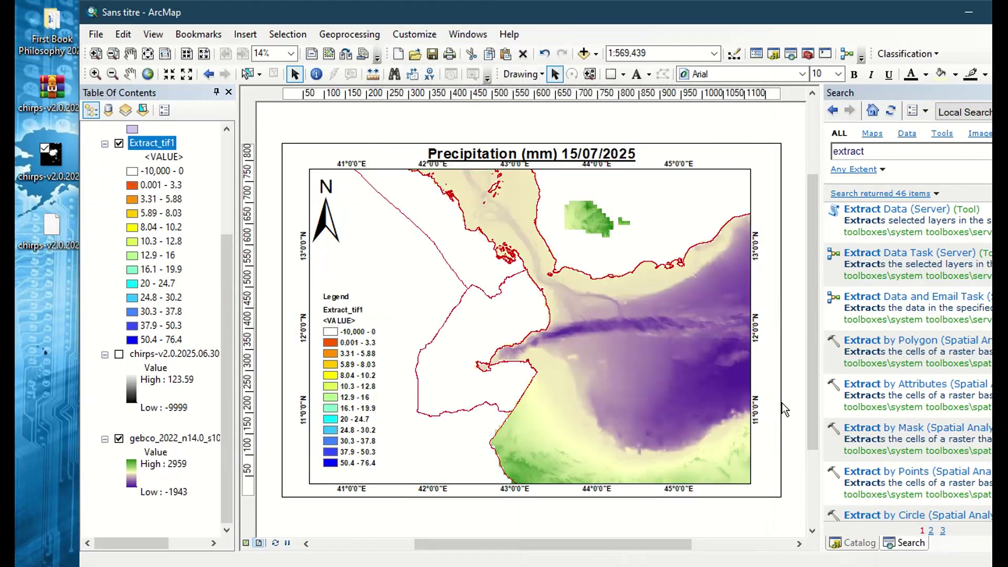
# Start exporting the map as a JPEG and choose the desktop (Bureau) as the destination, keeping the file name Sans titre.jpg
pyautogui.click(92, 35)
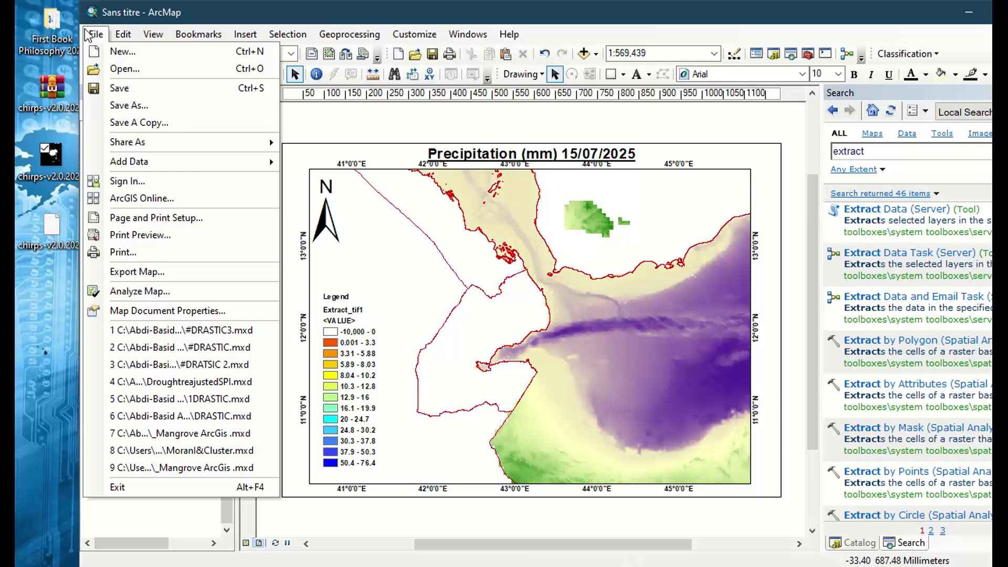
pyautogui.click(136, 274)
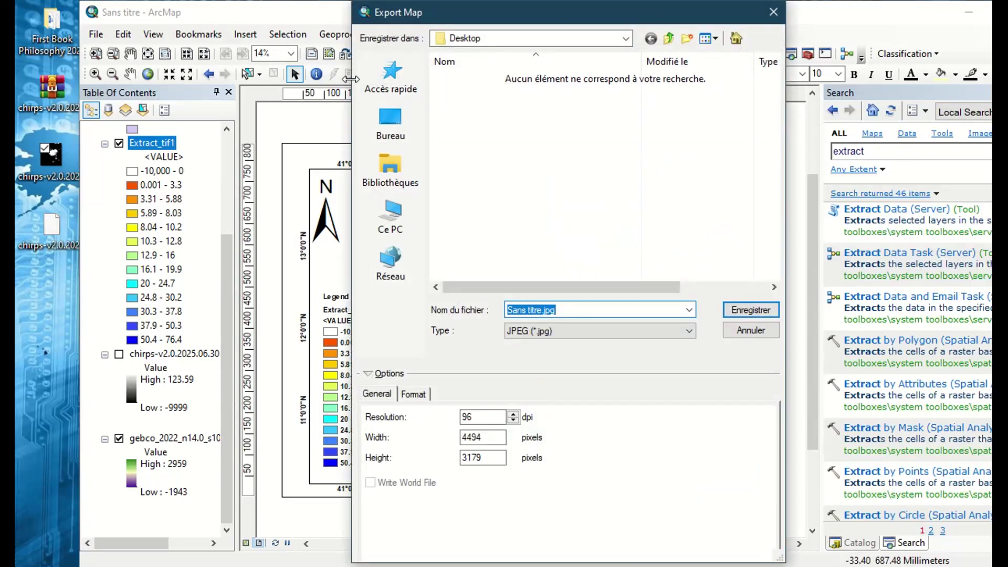
pyautogui.click(396, 122)
pyautogui.click(563, 311)
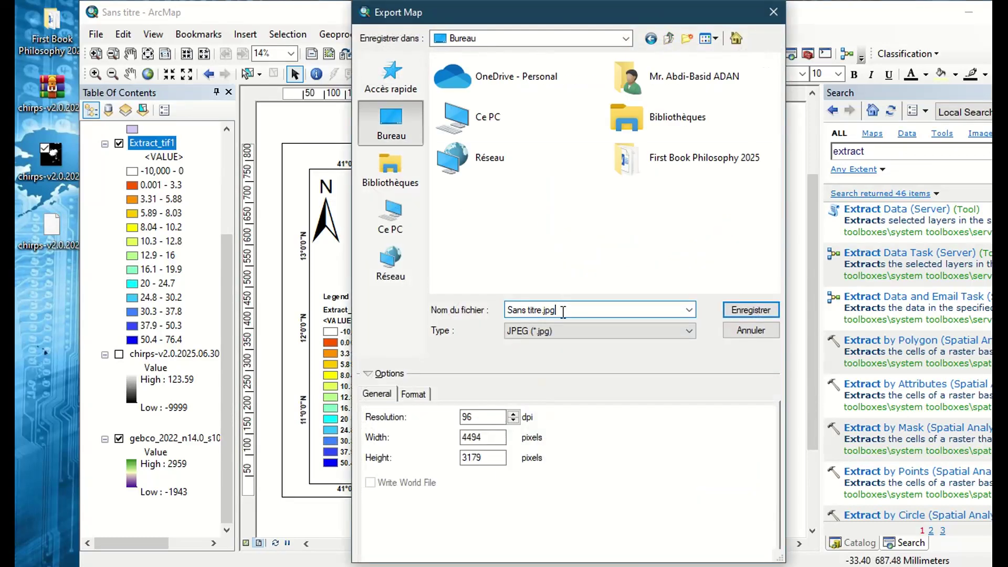
# Set the export resolution to 90 dpi and save the map image
pyautogui.click(489, 417)
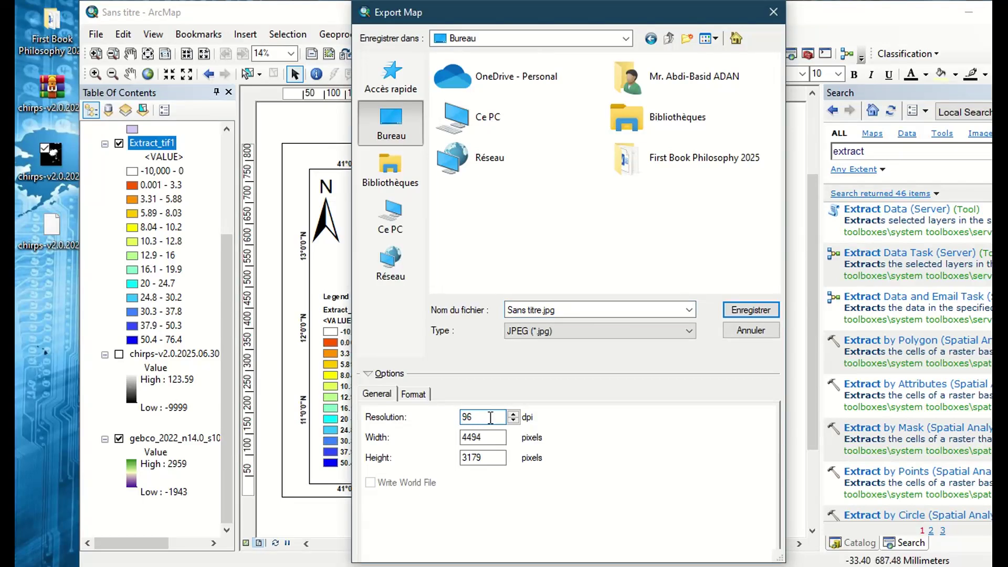
pyautogui.press('BackSpace')
pyautogui.press('BackSpace')
pyautogui.write('100')
pyautogui.write('50')
pyautogui.write('90')
pyautogui.click(573, 303)
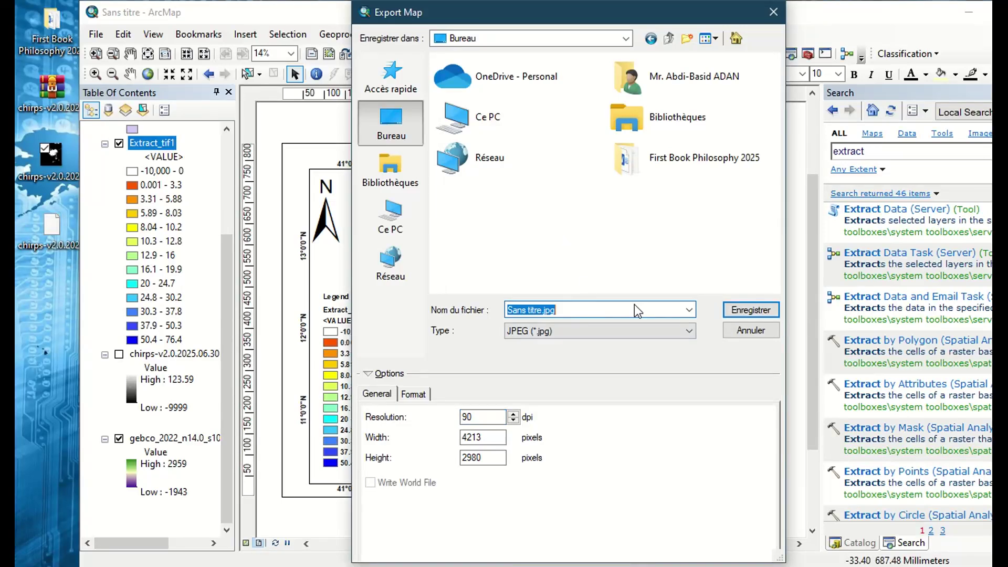
pyautogui.click(750, 311)
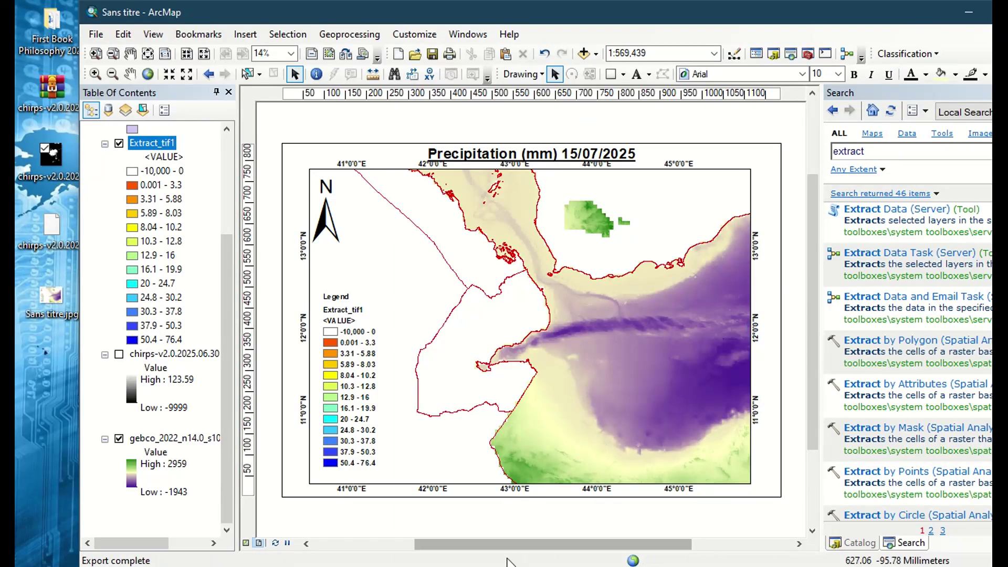
# Open the exported Sans titre.jpg from the desktop in Paint and examine the layout as a whole and the north arrow up close
pyautogui.doubleClick(47, 309)
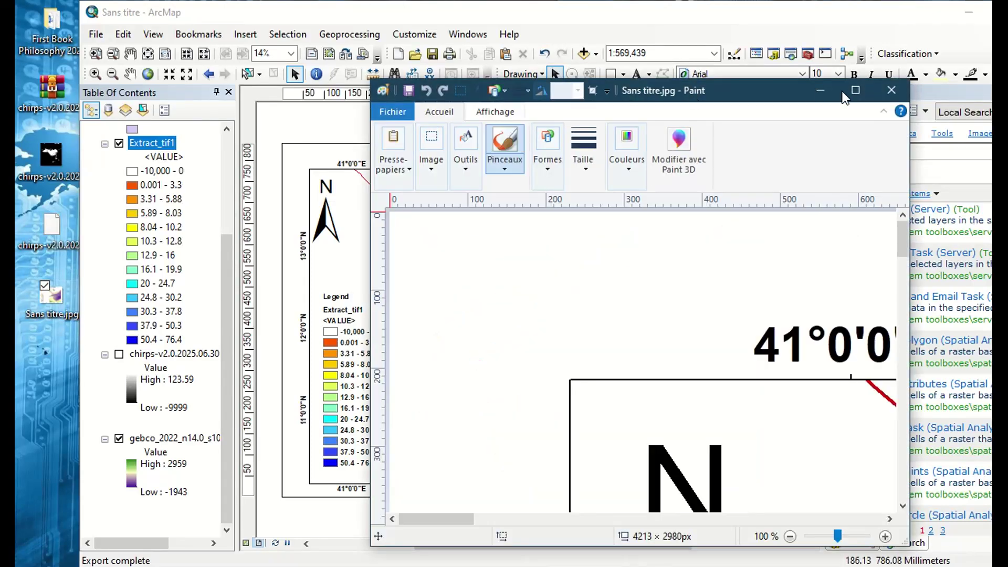
pyautogui.click(864, 92)
pyautogui.scroll(-1, 400, 240)
pyautogui.scroll(-3, 401, 241)
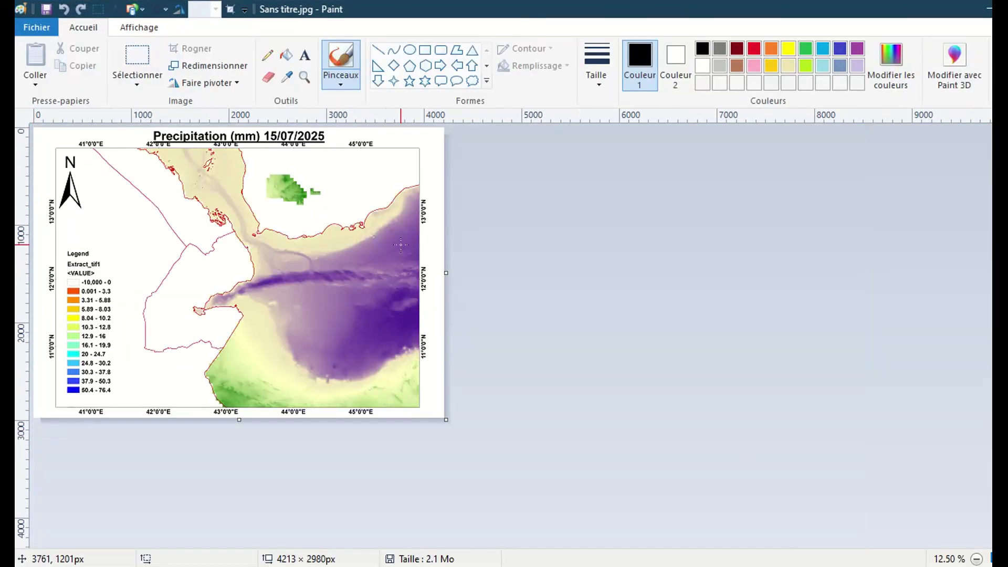
pyautogui.scroll(2, 401, 245)
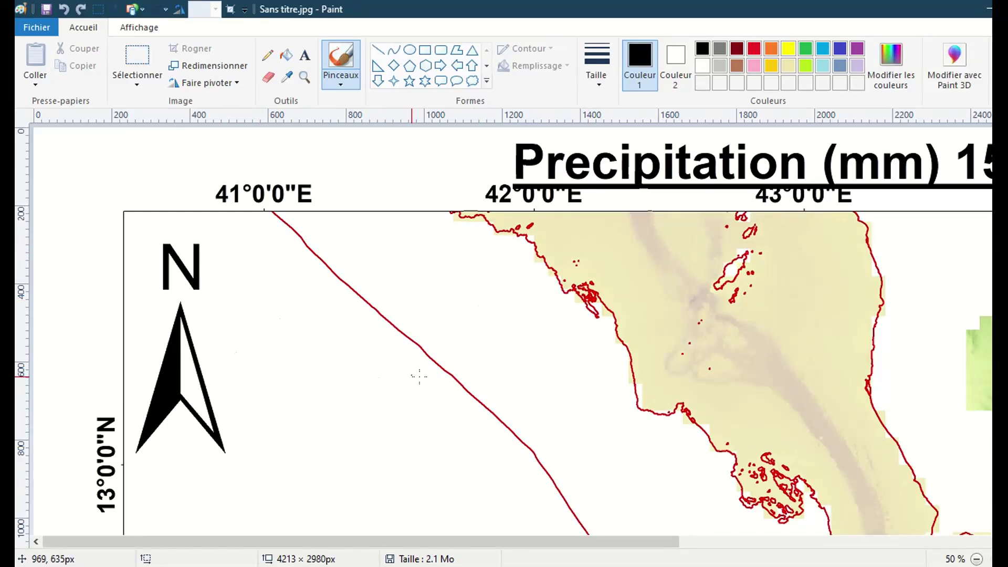
pyautogui.keyDown('ctrl'); pyautogui.scroll(2, 459, 396); pyautogui.keyUp('ctrl')
pyautogui.scroll(-5, 464, 376)
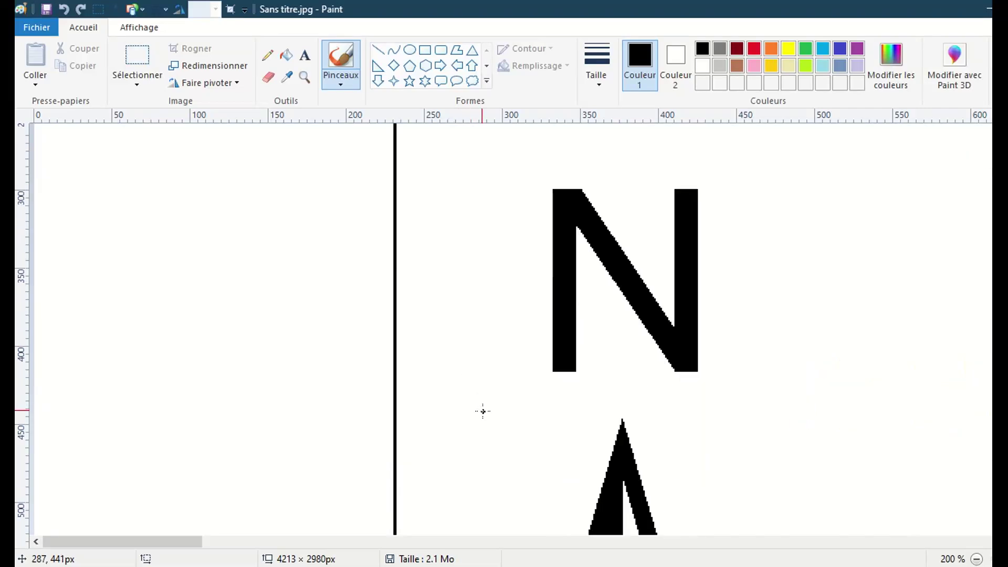
pyautogui.keyDown('ctrl'); pyautogui.scroll(-4, 597, 396); pyautogui.keyUp('ctrl')
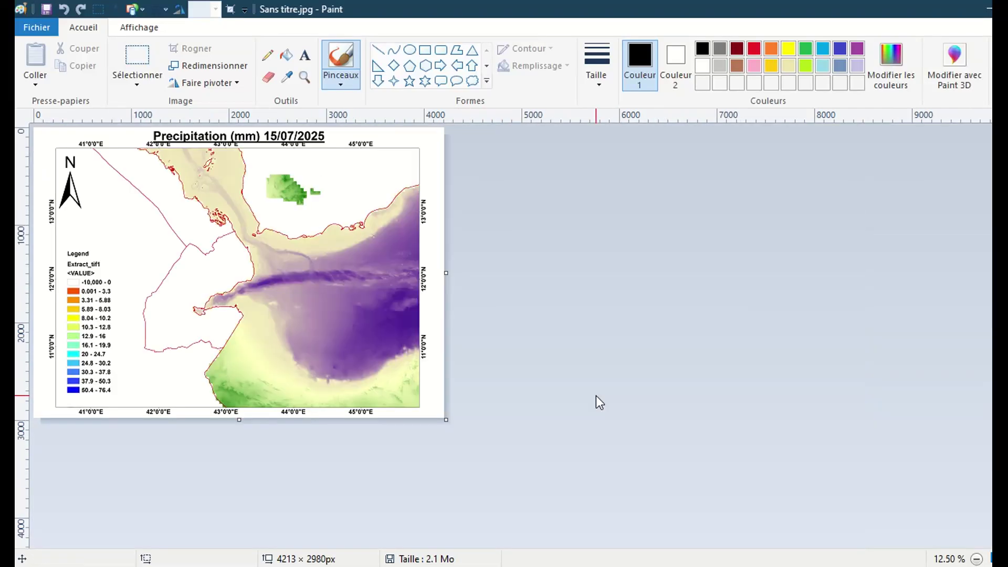
pyautogui.keyDown('ctrl'); pyautogui.scroll(1, 598, 399); pyautogui.keyUp('ctrl')
pyautogui.keyDown('ctrl'); pyautogui.scroll(-1, 597, 396); pyautogui.keyUp('ctrl')
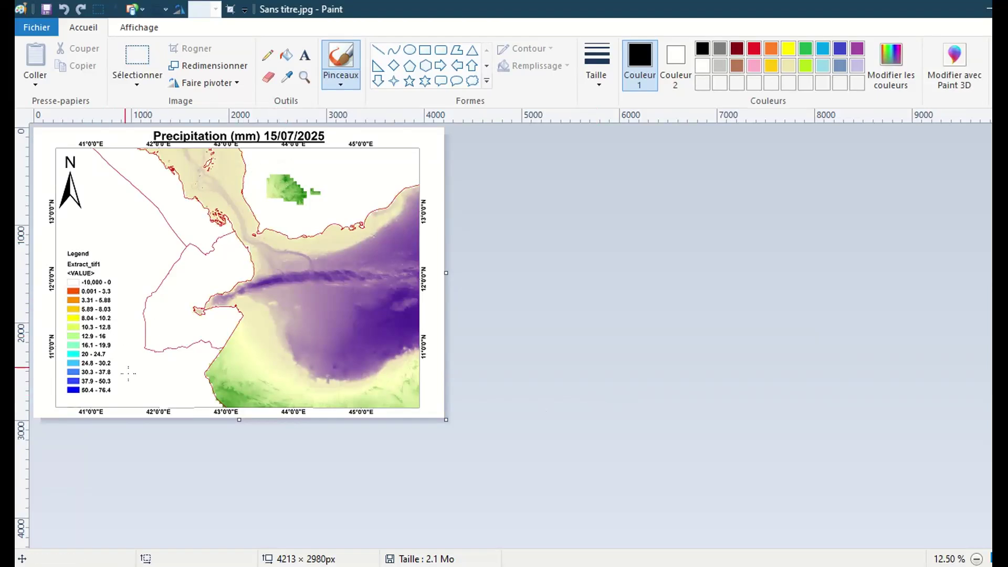
# Erase the "Extract_tif1" and "<VALUE>" lines from the legend in the image
pyautogui.scroll(1, 163, 395)
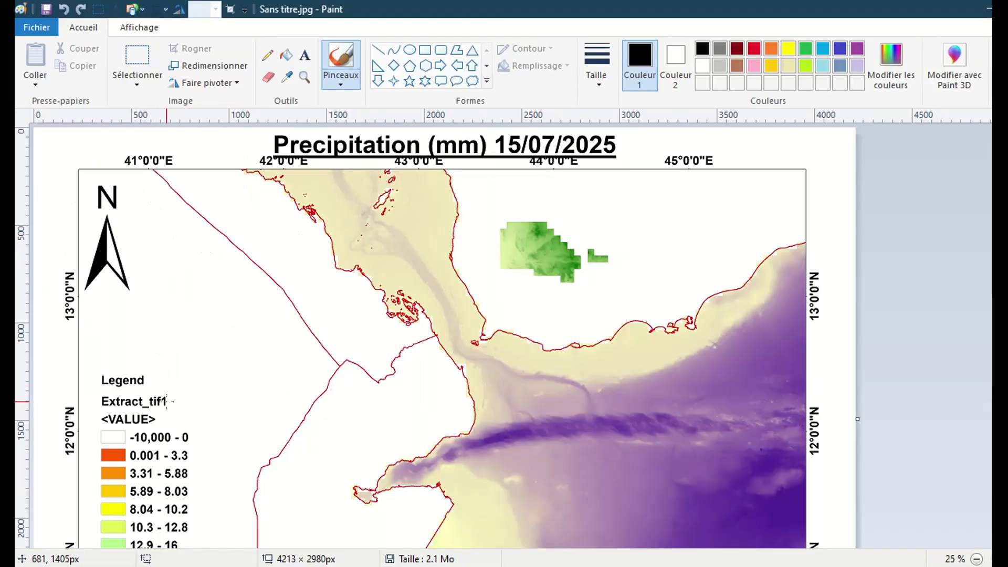
pyautogui.click(140, 55)
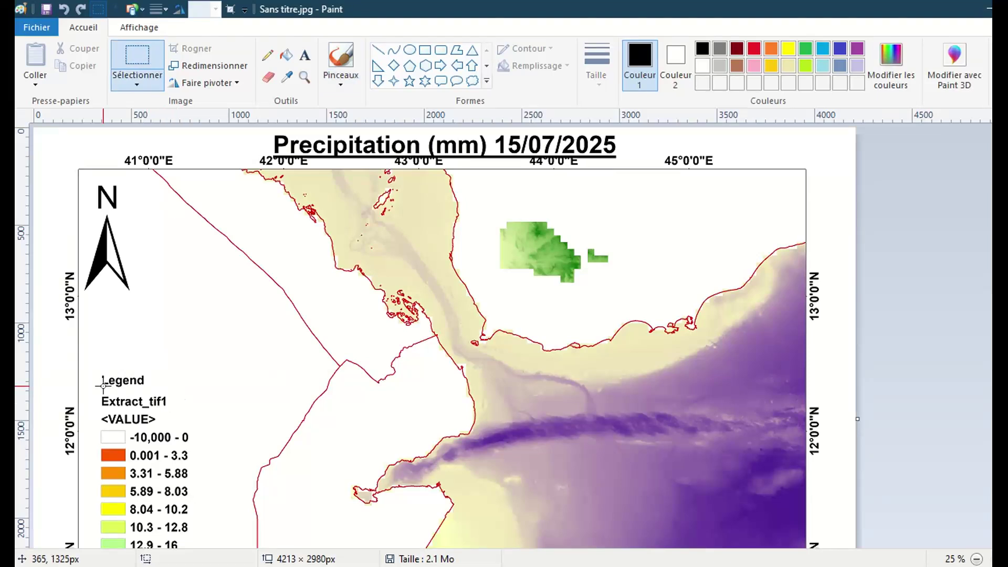
pyautogui.moveTo(93, 393); pyautogui.dragTo(174, 427)
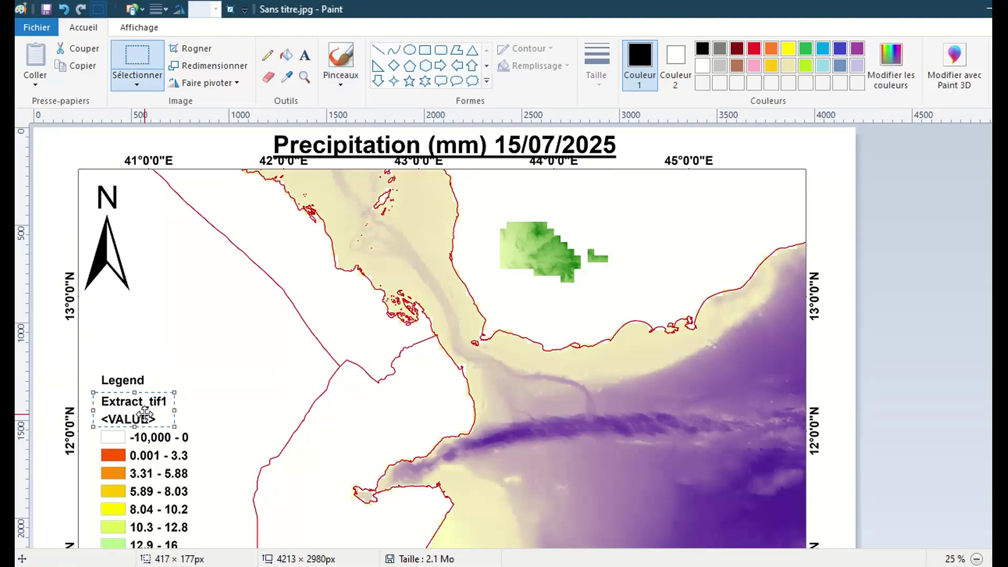
pyautogui.press('Delete')
# Move the "Legend" heading down so it sits directly above the first class, and check the rest of the legend
pyautogui.moveTo(91, 369)
pyautogui.mouseDown()
pyautogui.moveTo(153, 387)
pyautogui.moveTo(138, 419)
pyautogui.mouseUp()
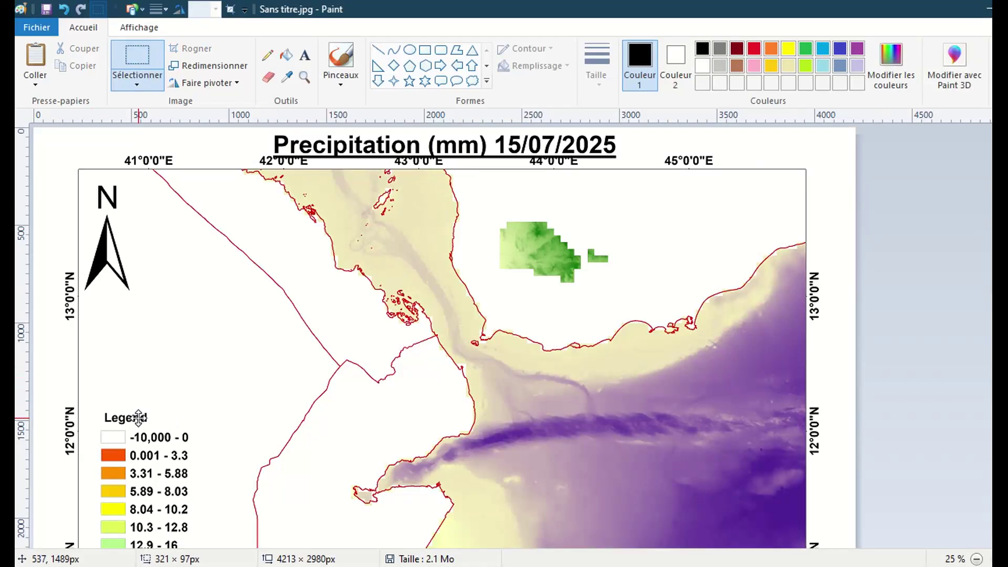
pyautogui.click(247, 238)
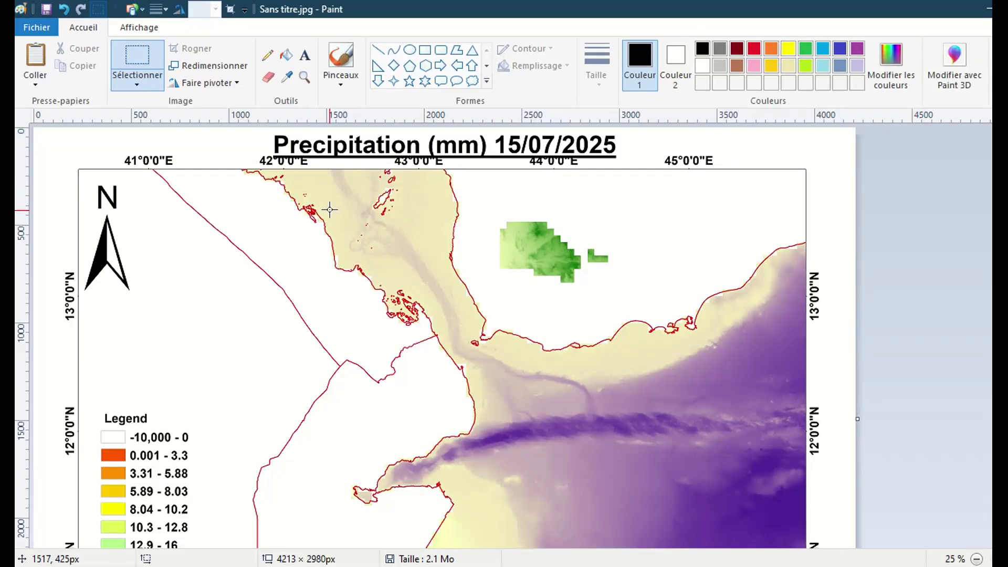
pyautogui.scroll(-3, 297, 321)
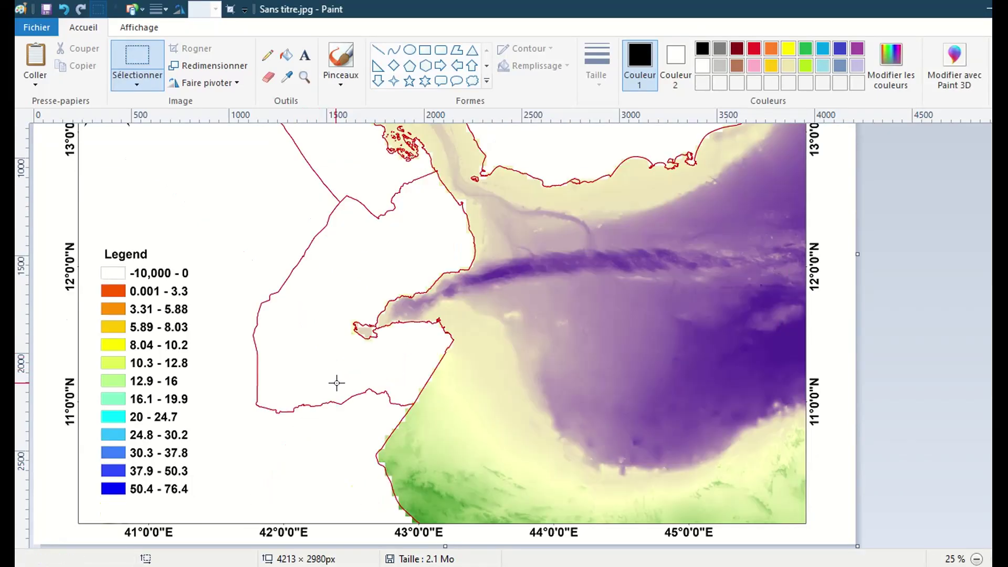
pyautogui.scroll(2, 342, 389)
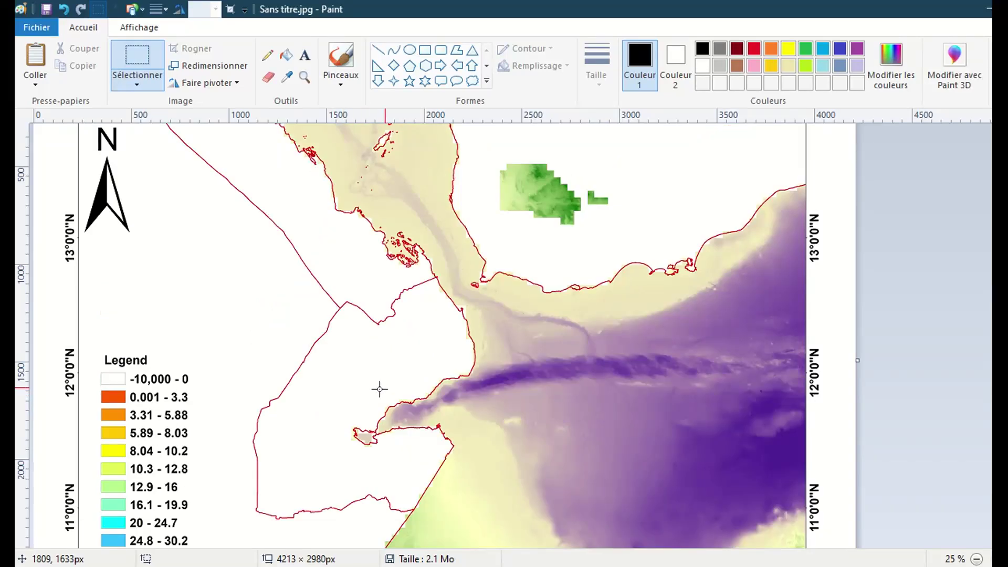
# Switch back to ArcMap and turn on feature labels for the YEM_adm0_Merge layer
pyautogui.click(785, 507)
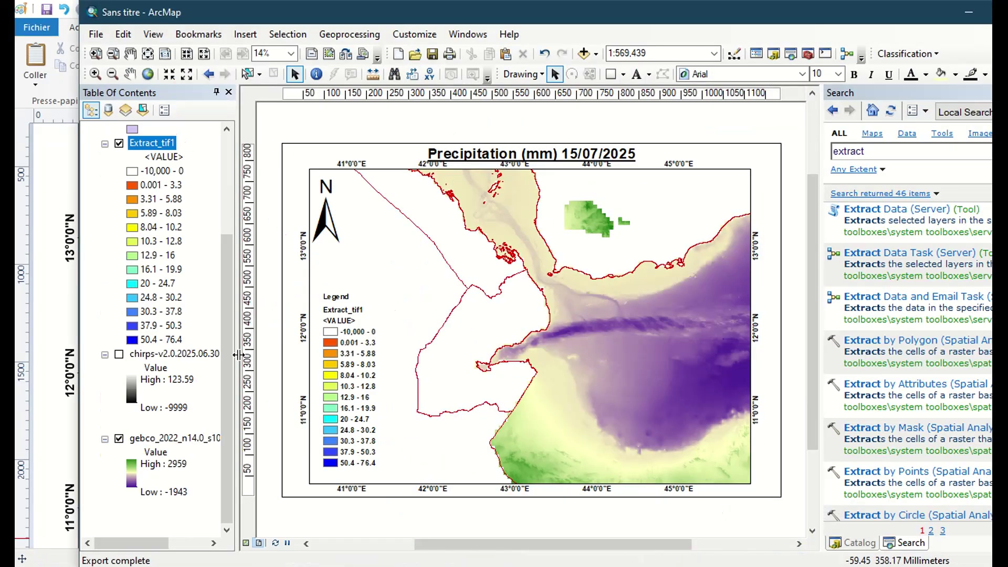
pyautogui.scroll(3, 169, 293)
pyautogui.rightClick(162, 151)
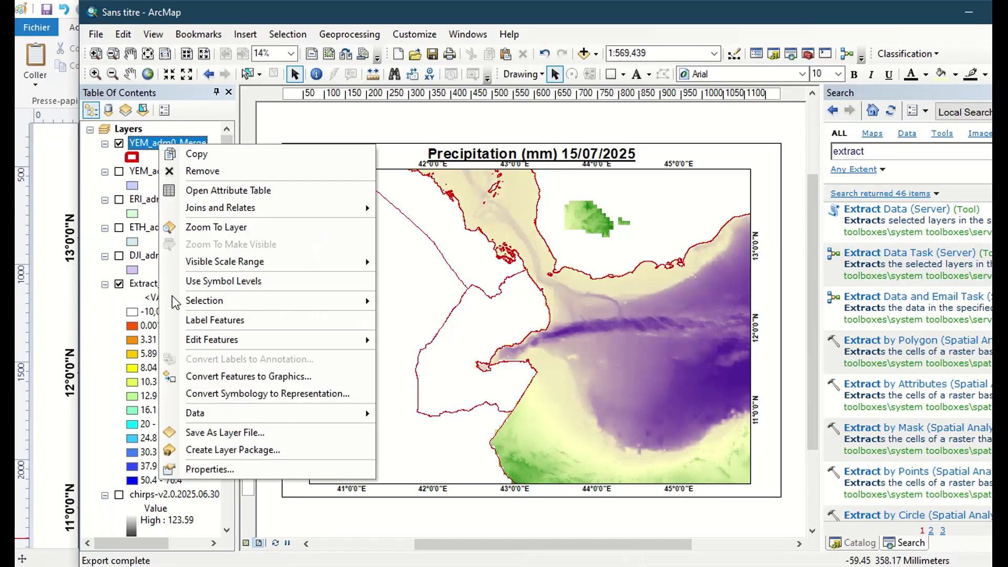
pyautogui.click(185, 318)
# Set the YEM_adm0_Merge layer's label text size to 20 in its properties and apply the change
pyautogui.rightClick(180, 151)
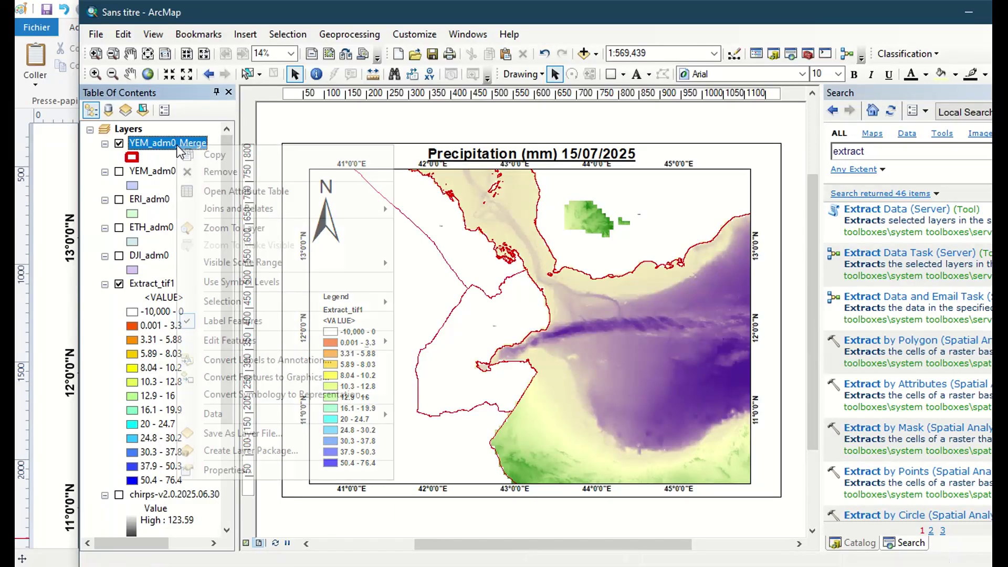
pyautogui.click(251, 470)
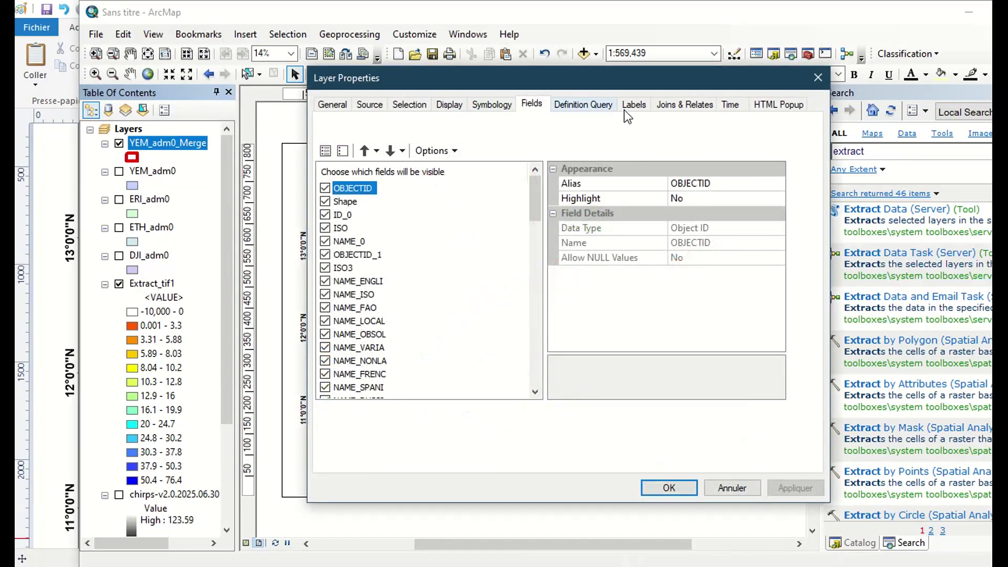
pyautogui.click(633, 105)
pyautogui.write('20')
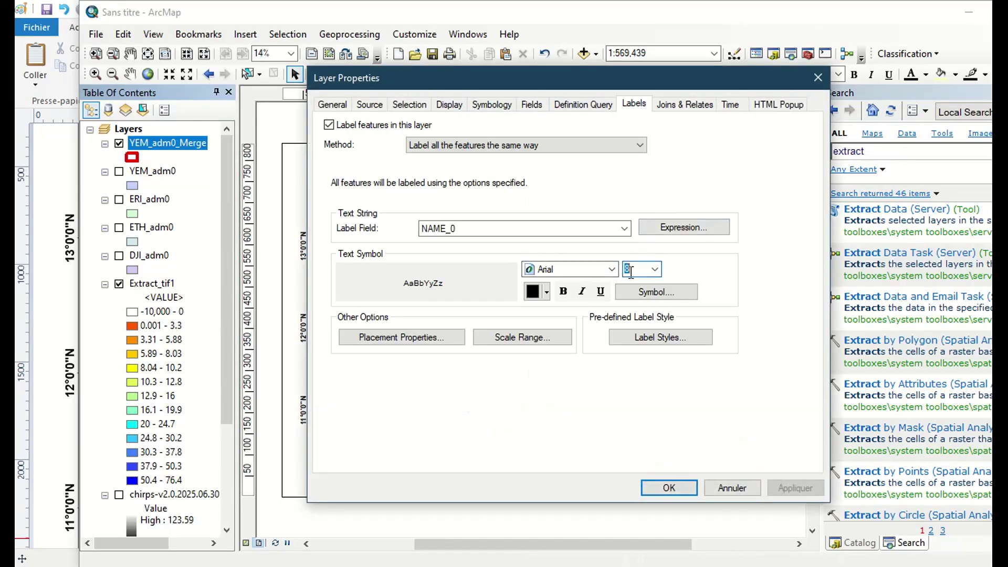
pyautogui.click(796, 491)
# Make the layer's labels bold, set their text size to 50 and apply the change
pyautogui.moveTo(371, 84); pyautogui.dragTo(674, 74)
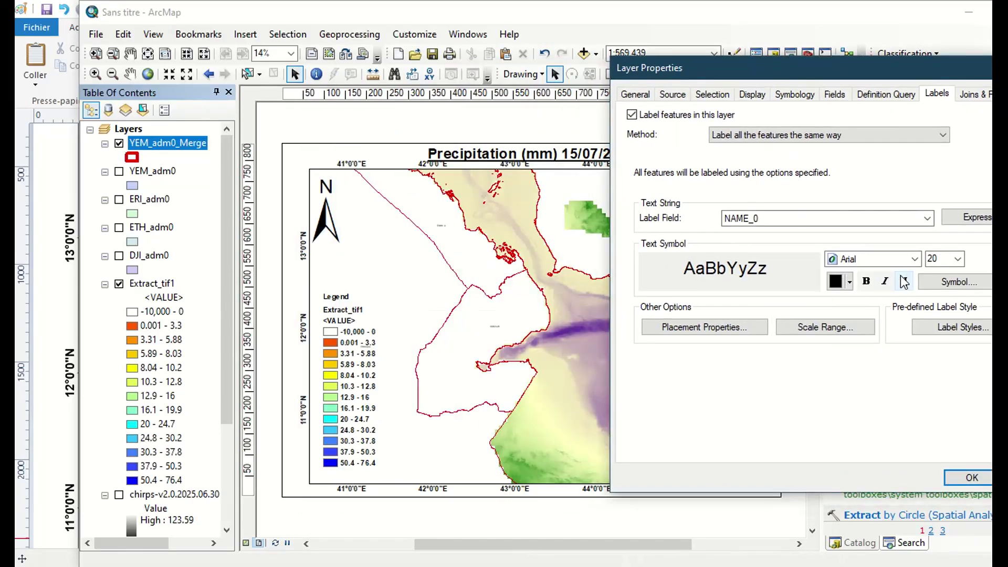
pyautogui.click(867, 282)
pyautogui.write('50')
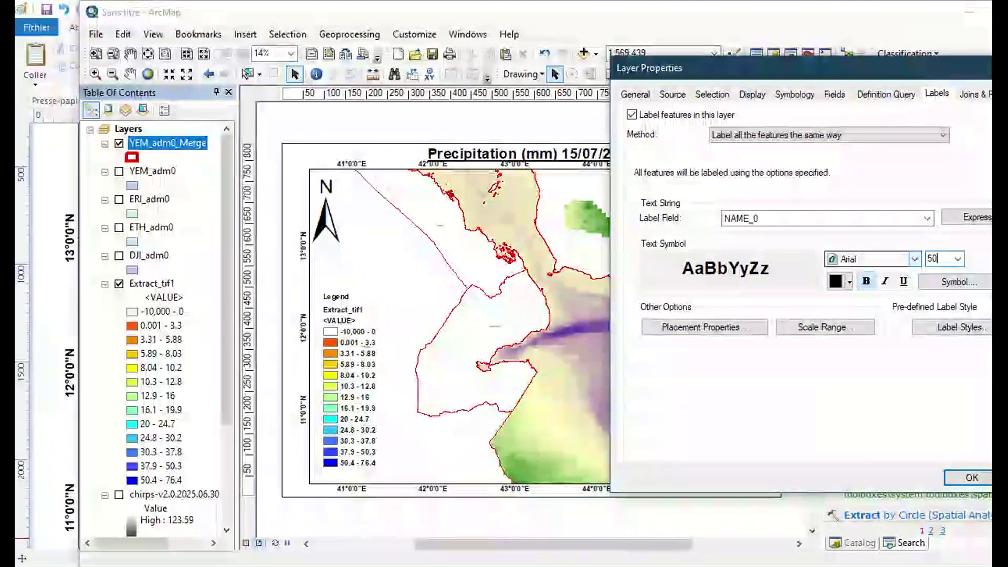
pyautogui.moveTo(695, 70); pyautogui.dragTo(138, 75)
pyautogui.click(551, 488)
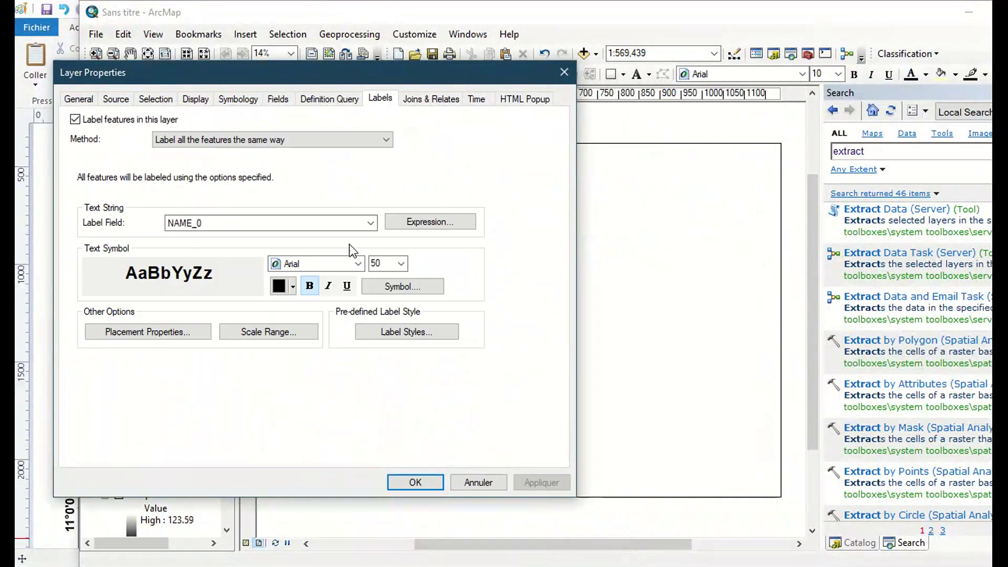
# Check the bold country labels on the layout map and accept the layer's properties
pyautogui.moveTo(281, 69); pyautogui.dragTo(298, 530)
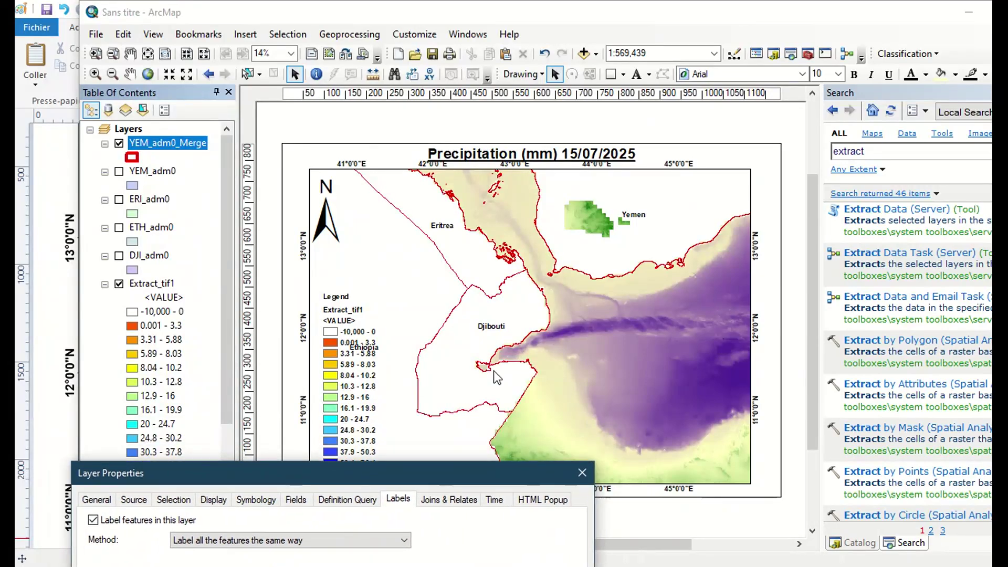
pyautogui.press('Return')
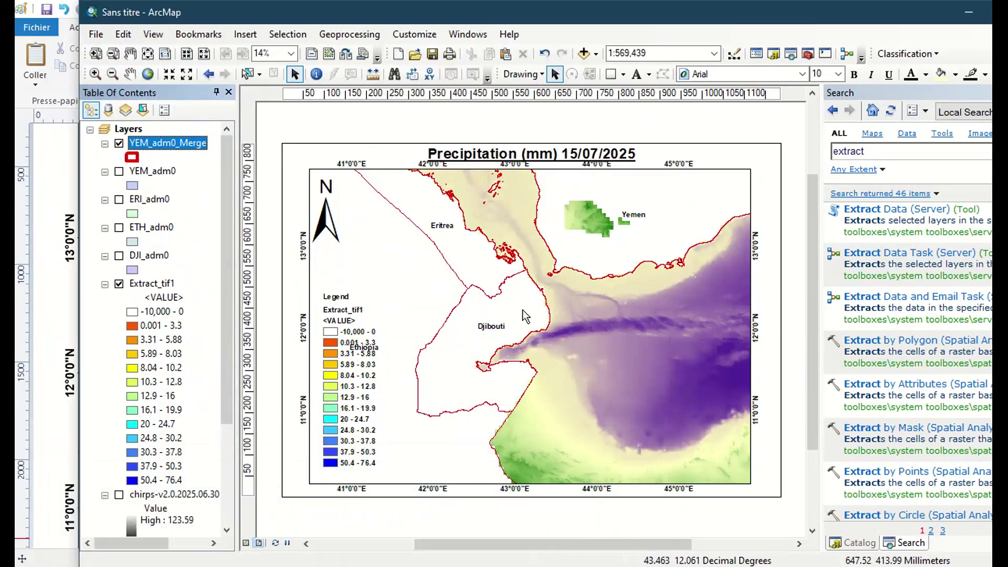
# Lower the data frame's top edge slightly so its upper coordinate labels clear the title, deselect it, and bring the whole ArcMap window into view
pyautogui.click(532, 177)
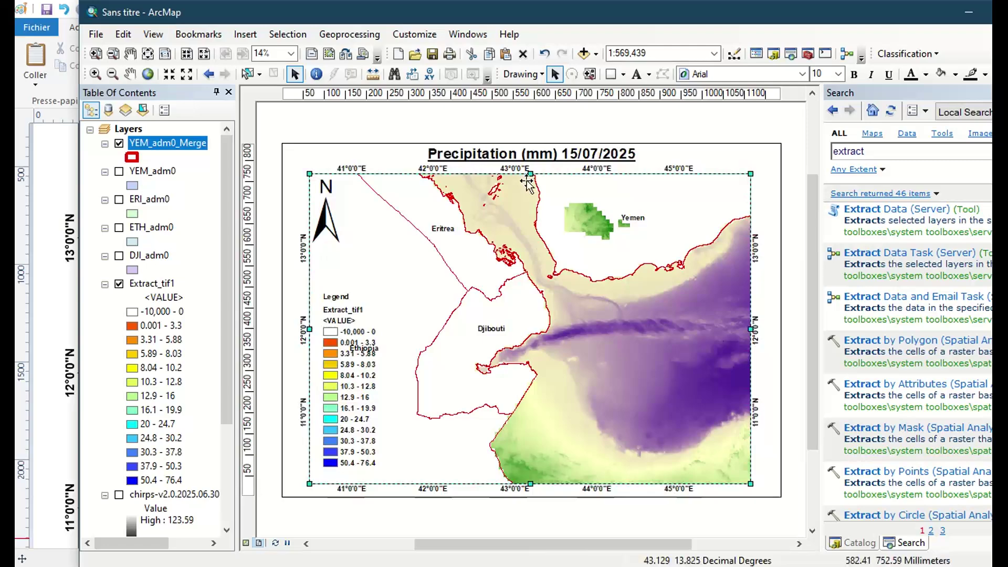
pyautogui.moveTo(531, 170); pyautogui.dragTo(531, 177)
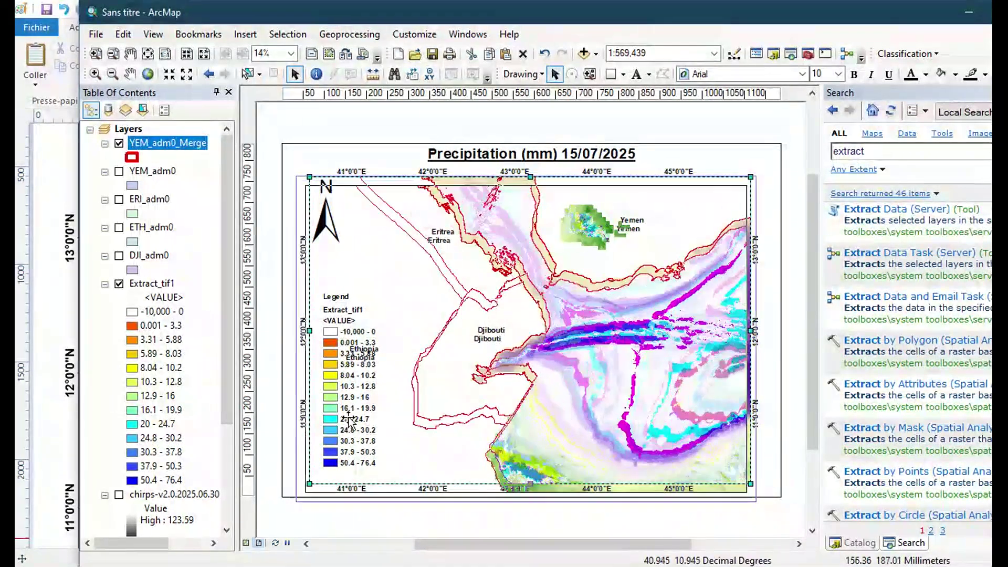
pyautogui.click(431, 533)
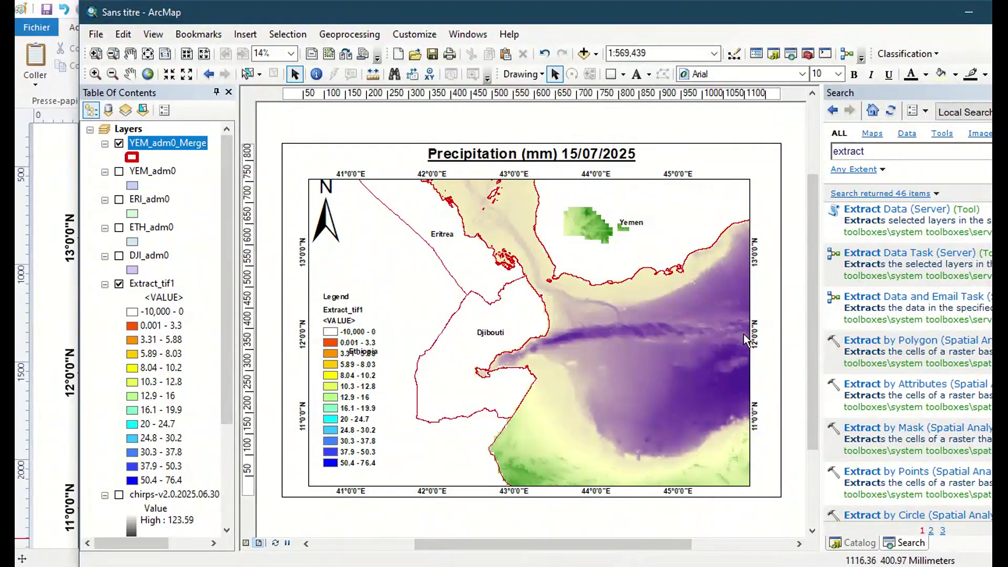
pyautogui.moveTo(830, 23); pyautogui.dragTo(762, 23)
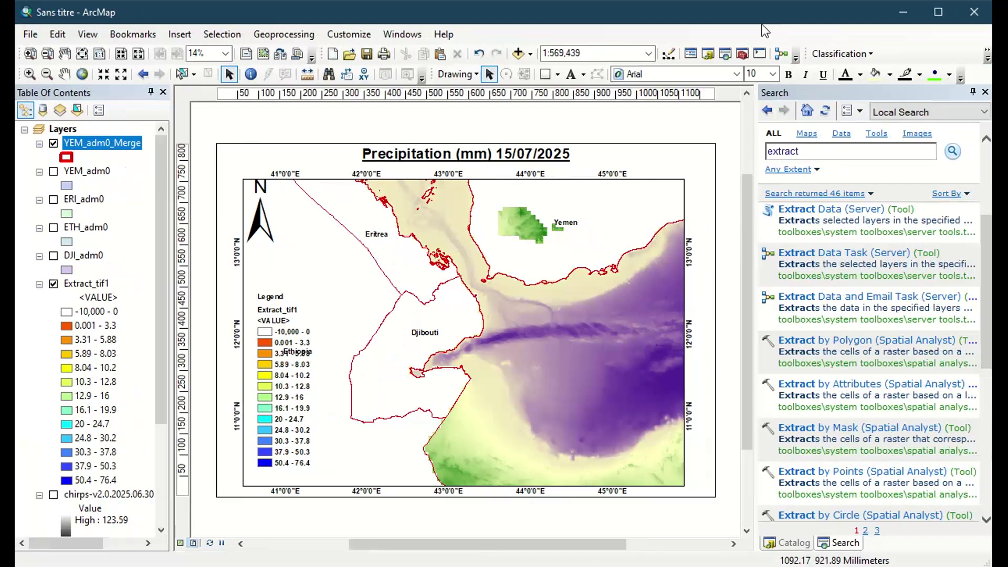